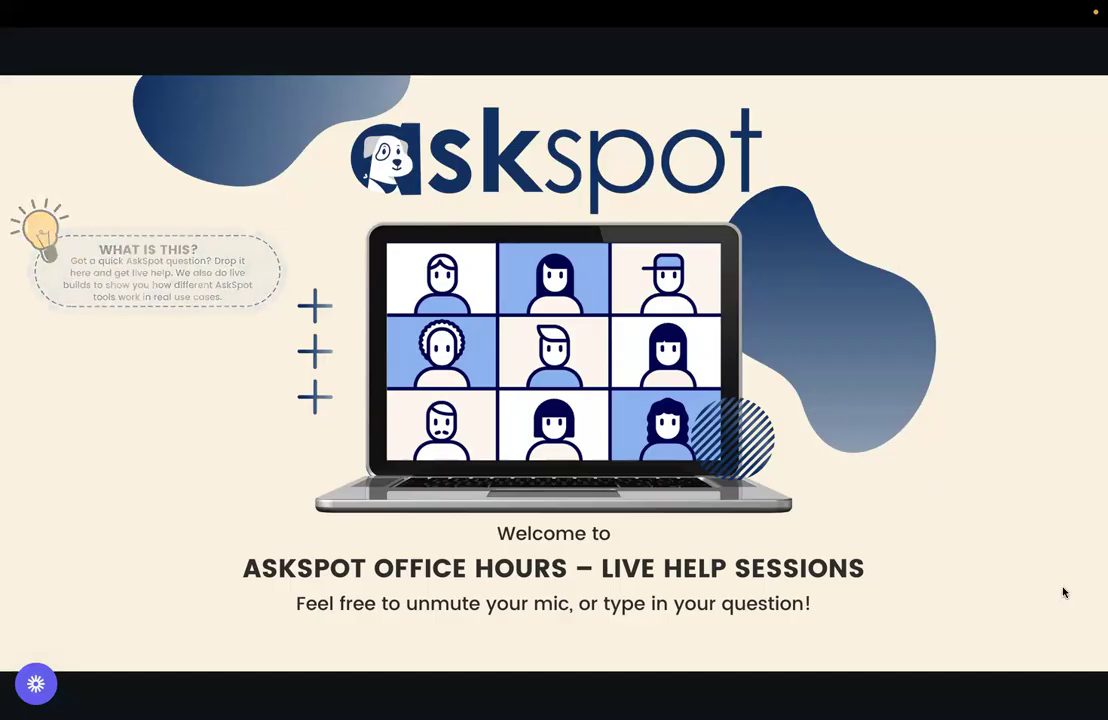
- Exit Canva's full-screen slide presentation and switch to the AskSpot.ai User Community tab
key("Escape")
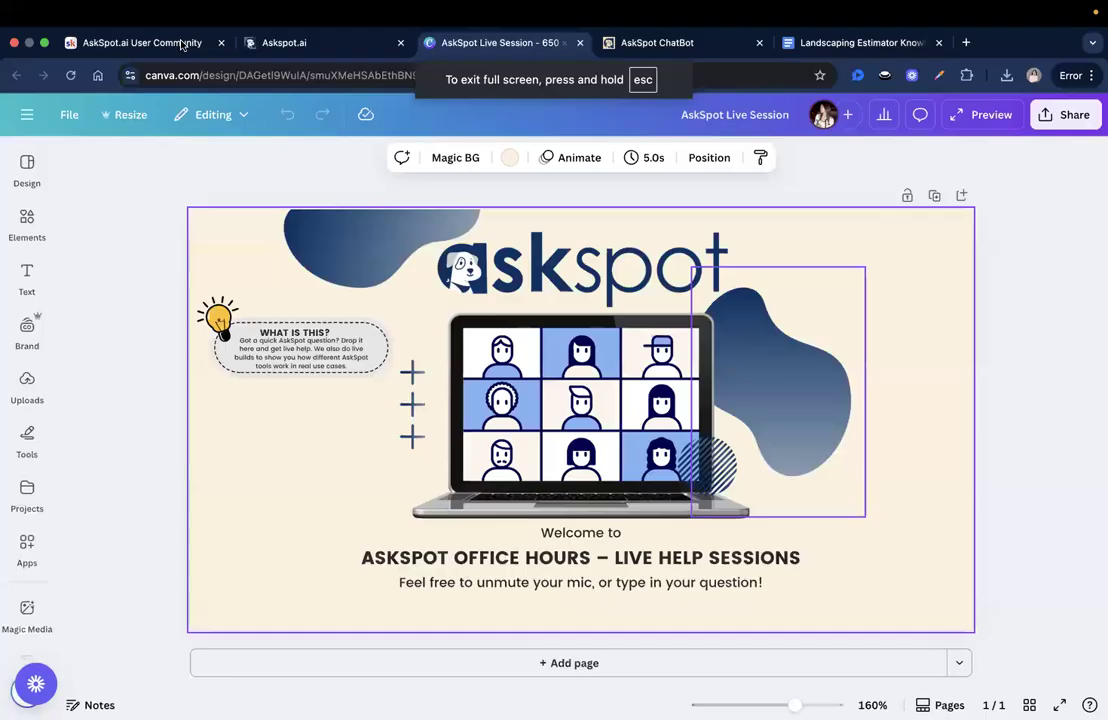
left_click(185, 40)
- Close the open community post and scroll the feed to the next-live-build poll
key("Escape")
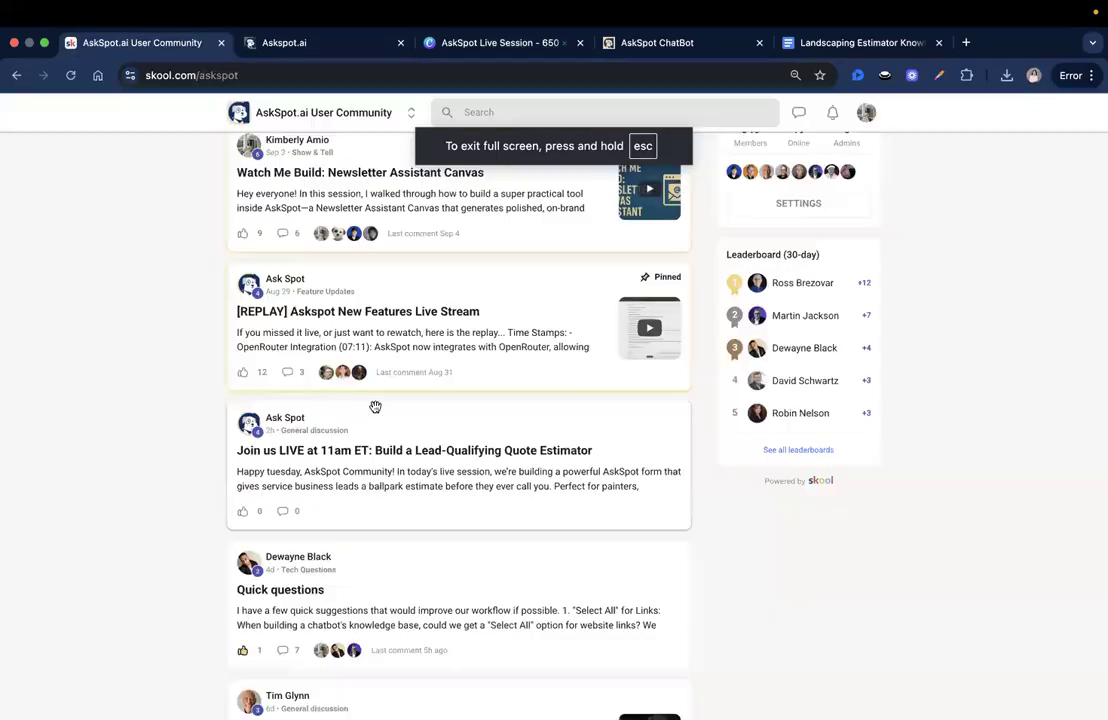
scroll(375, 407, "down", 2)
scroll(376, 407, "up", 5)
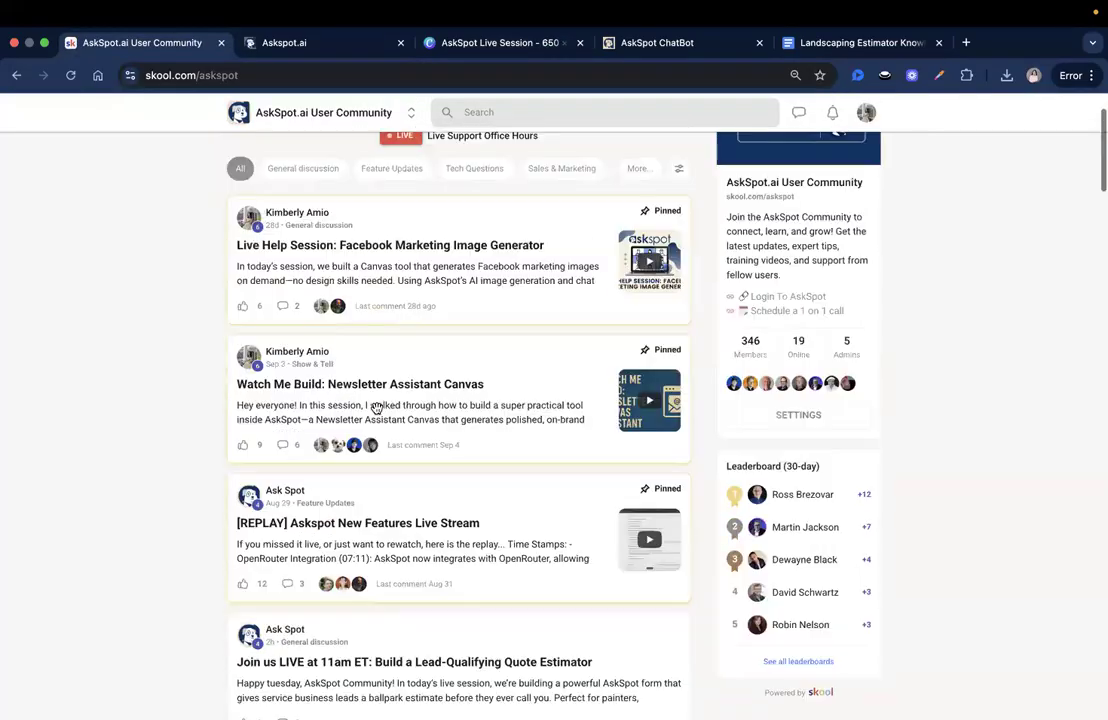
scroll(412, 328, "up", 2)
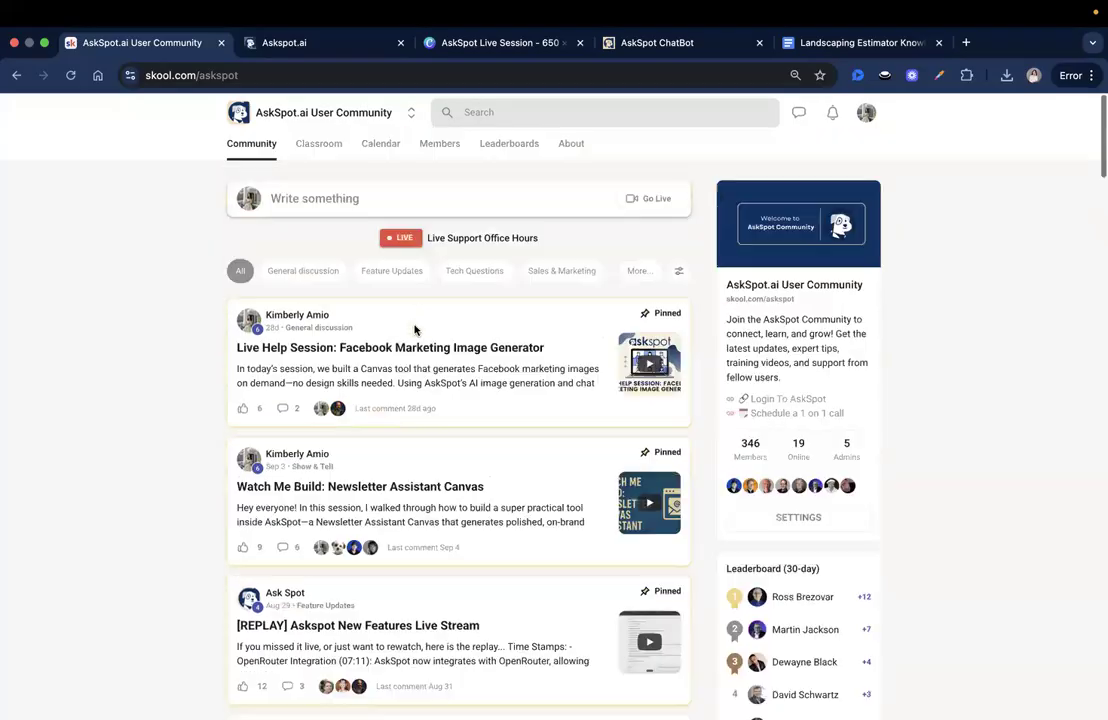
scroll(415, 328, "down", 3)
scroll(416, 329, "down", 5)
scroll(415, 329, "down", 5)
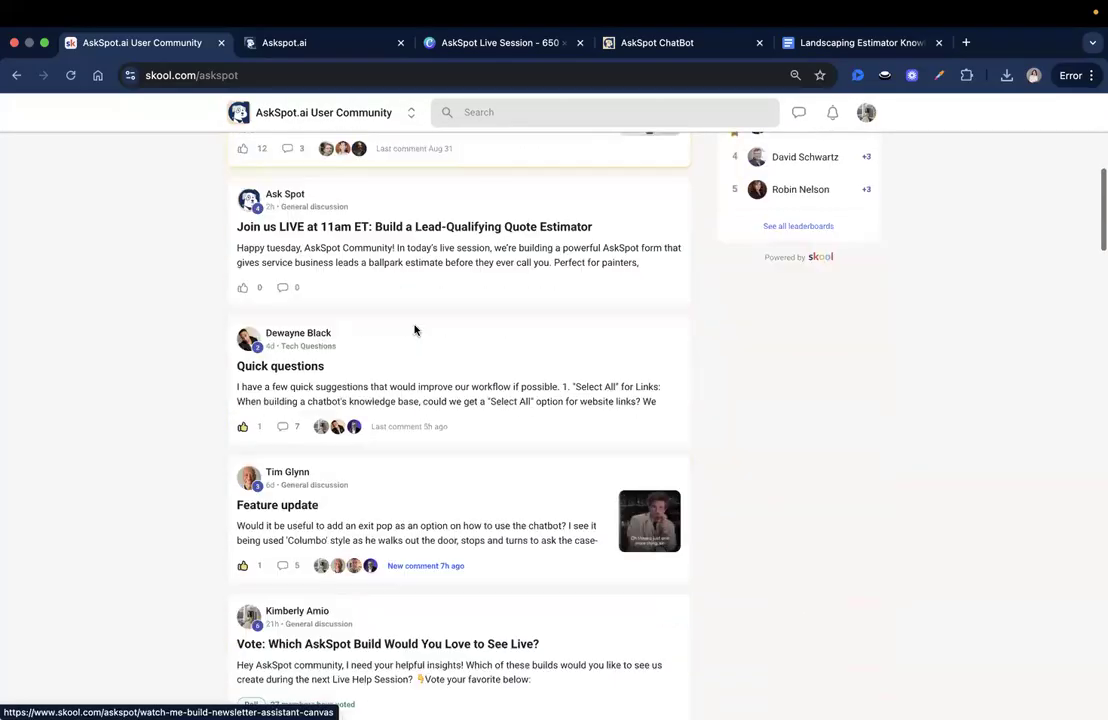
- Open the poll, vote for First-Time Homebuyer's AI Guide, then begin withdrawing that vote
left_click(350, 468)
left_click(343, 467)
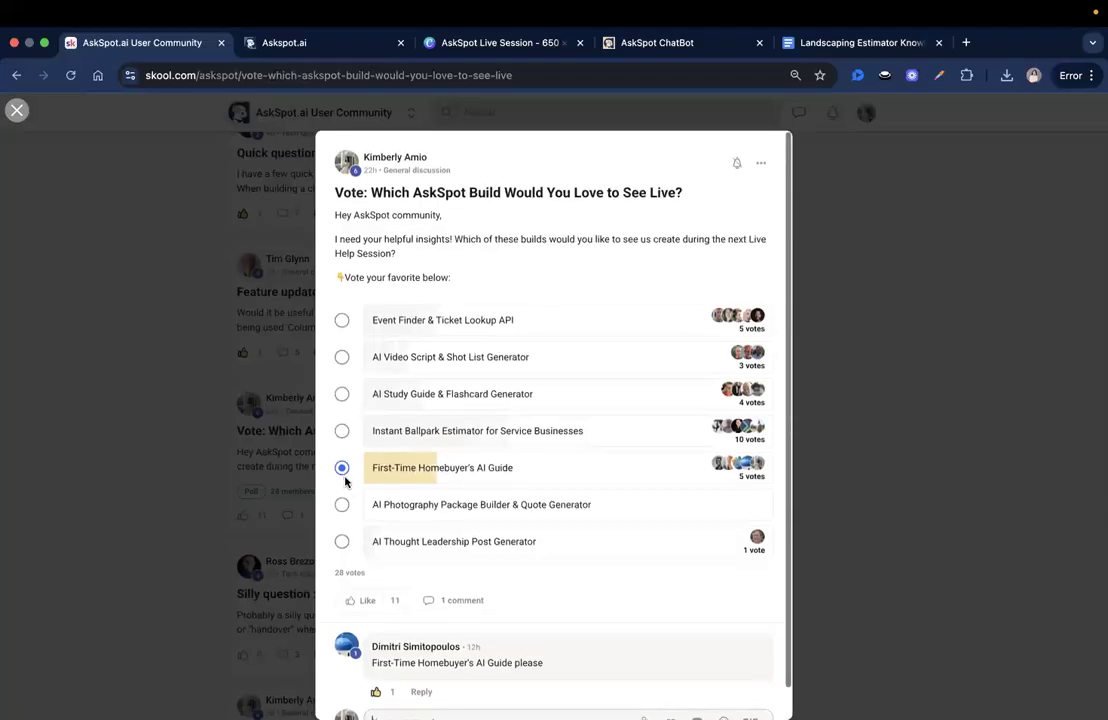
left_click(342, 467)
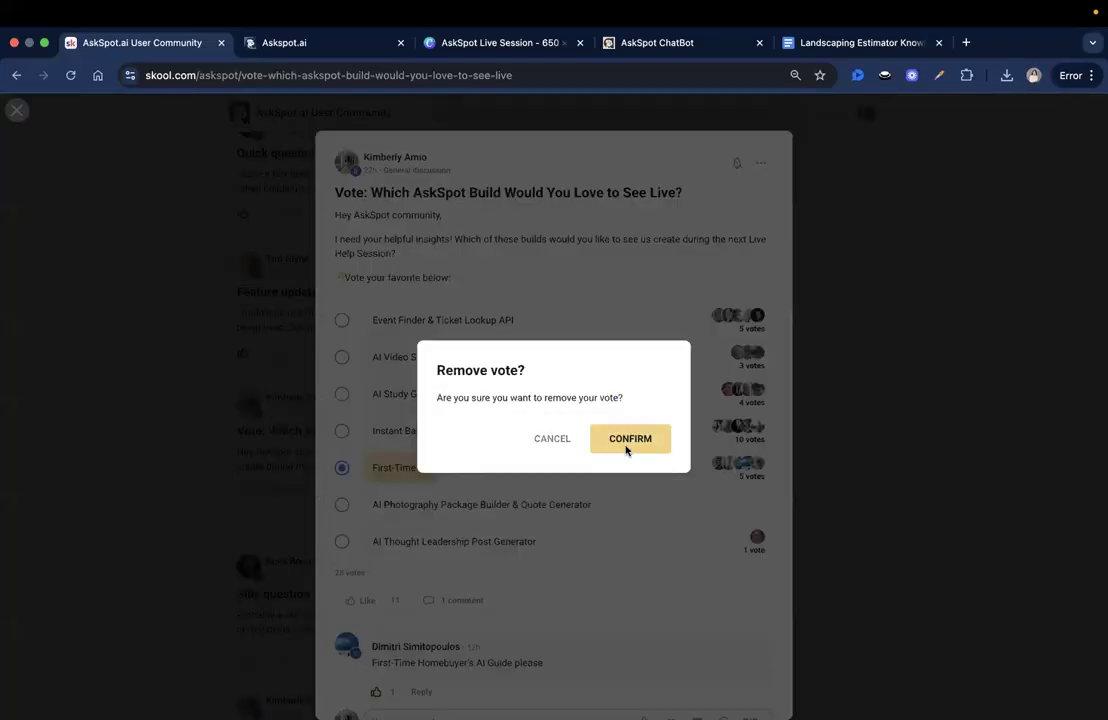
- Confirm removing the First-Time Homebuyer's AI Guide vote, leaving 27 votes, and close the poll
left_click(624, 446)
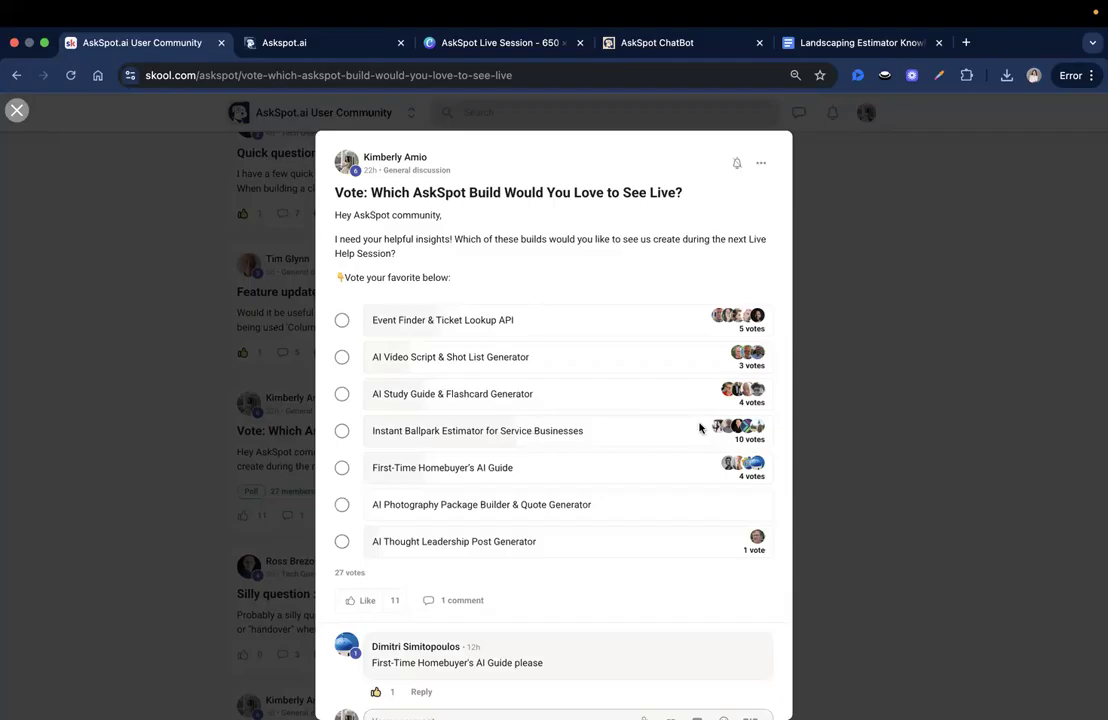
scroll(869, 361, "down", 1)
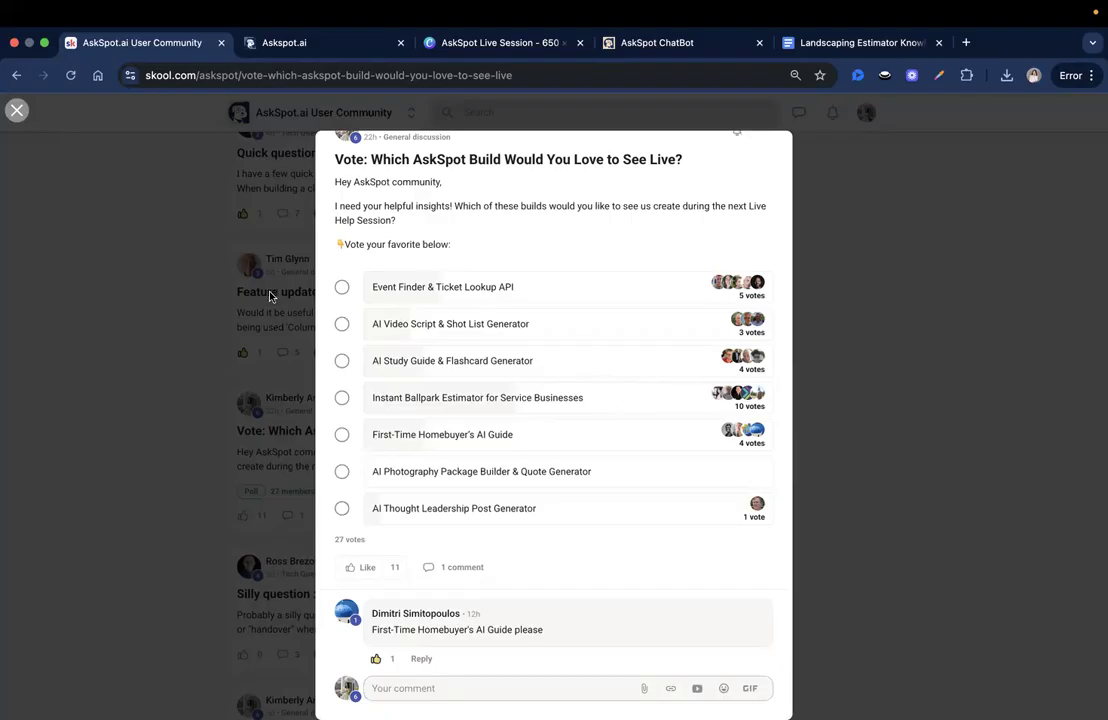
left_click(233, 252)
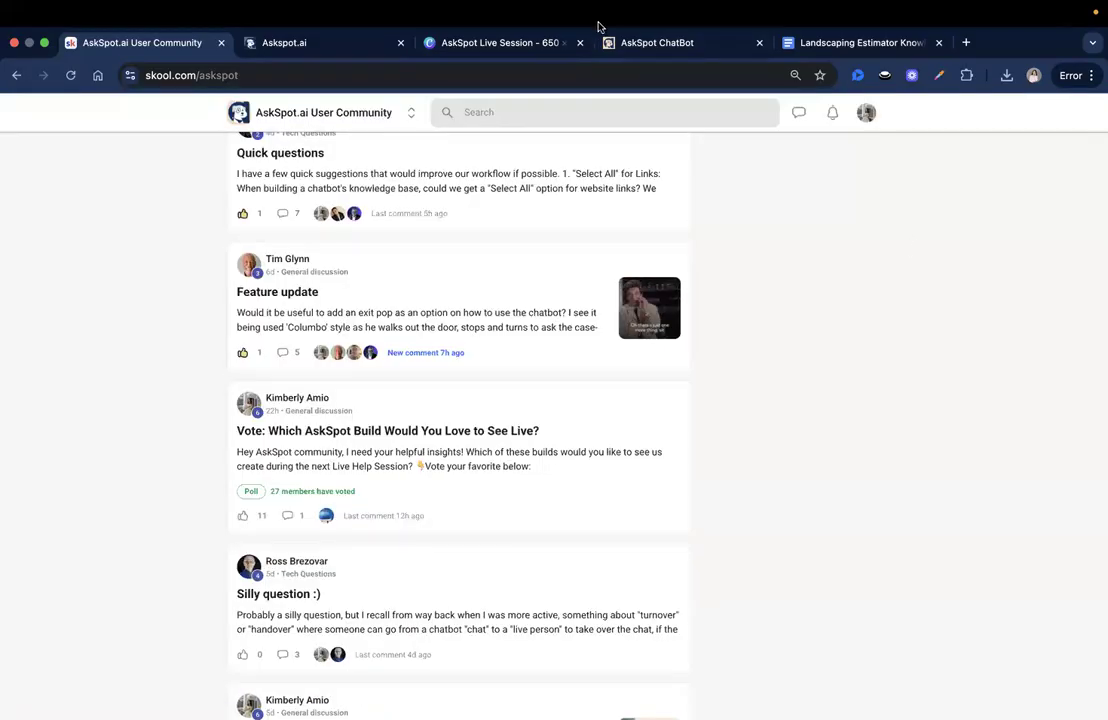
- Start the shared landscaping estimate form, then close it and return to All Businesses
left_click(622, 44)
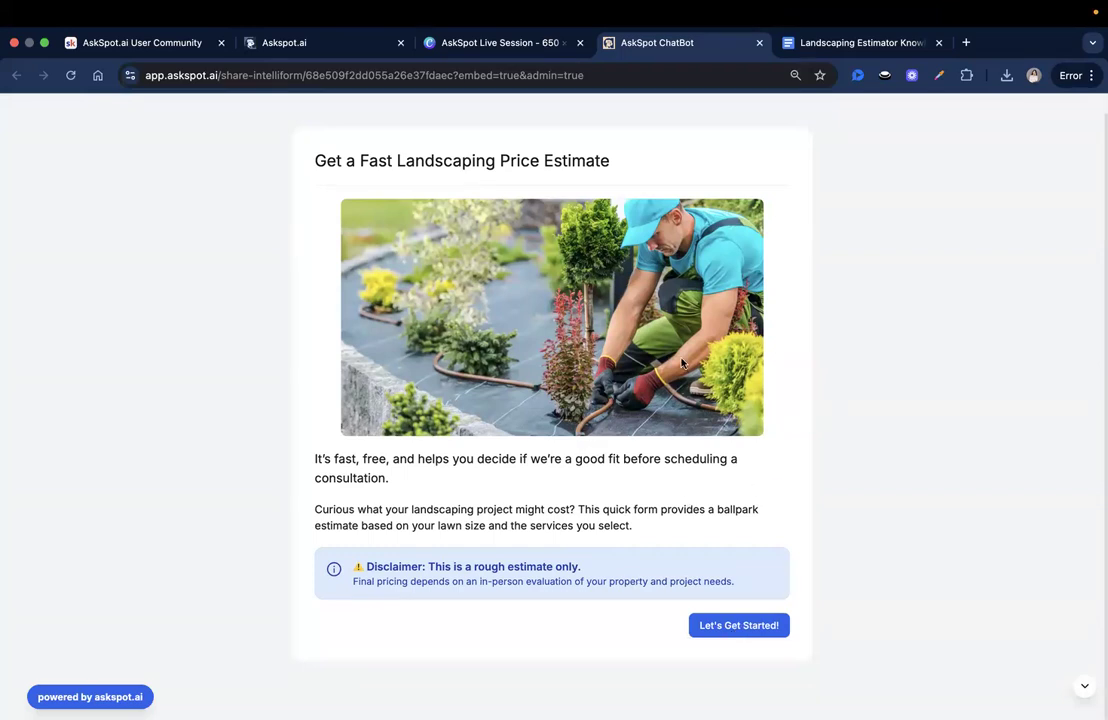
left_click(741, 628)
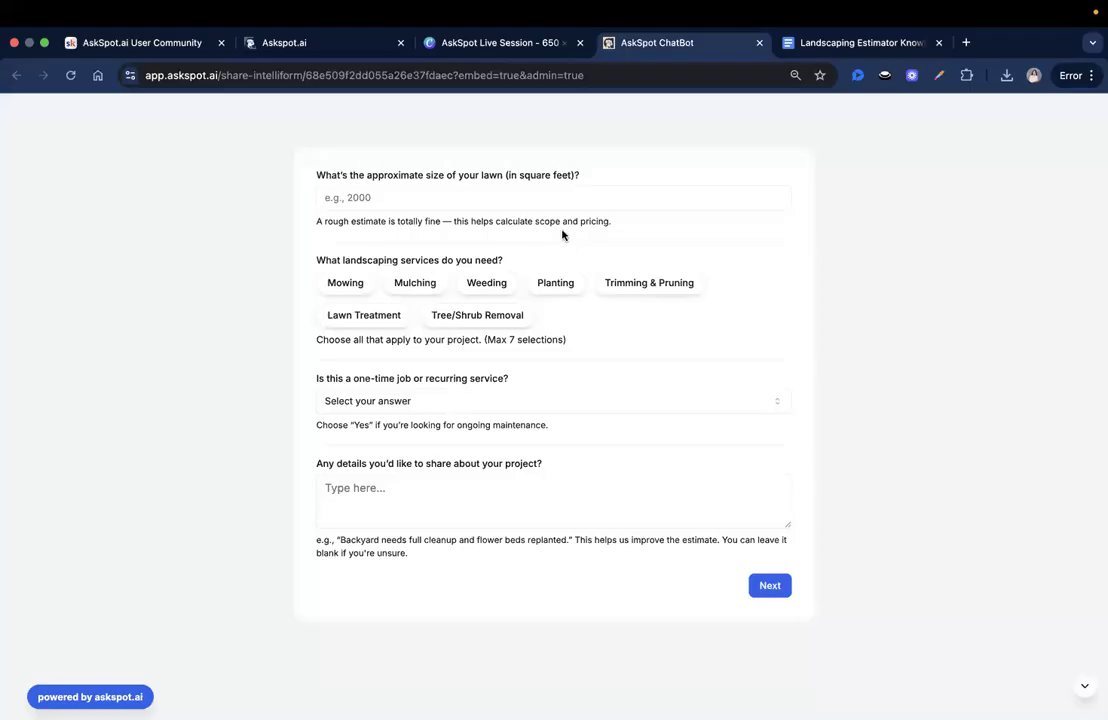
left_click(760, 44)
left_click(346, 47)
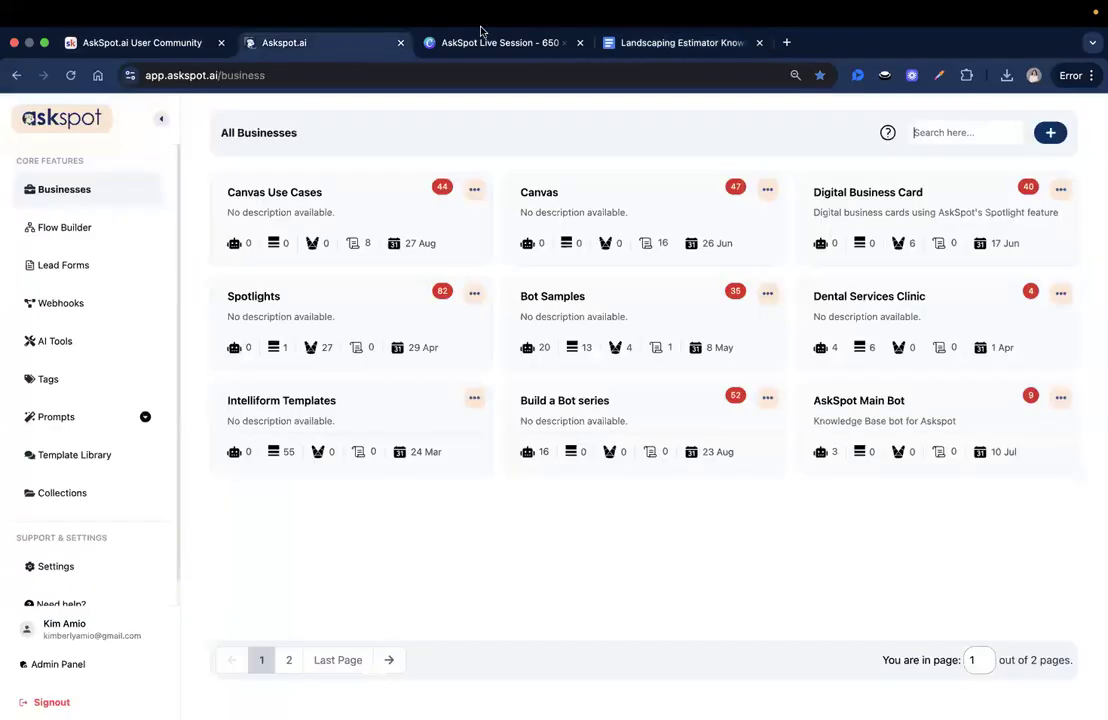
- Bring up the Landscaping Estimator Knowledge Context document and scroll through its opening sections
left_click(652, 42)
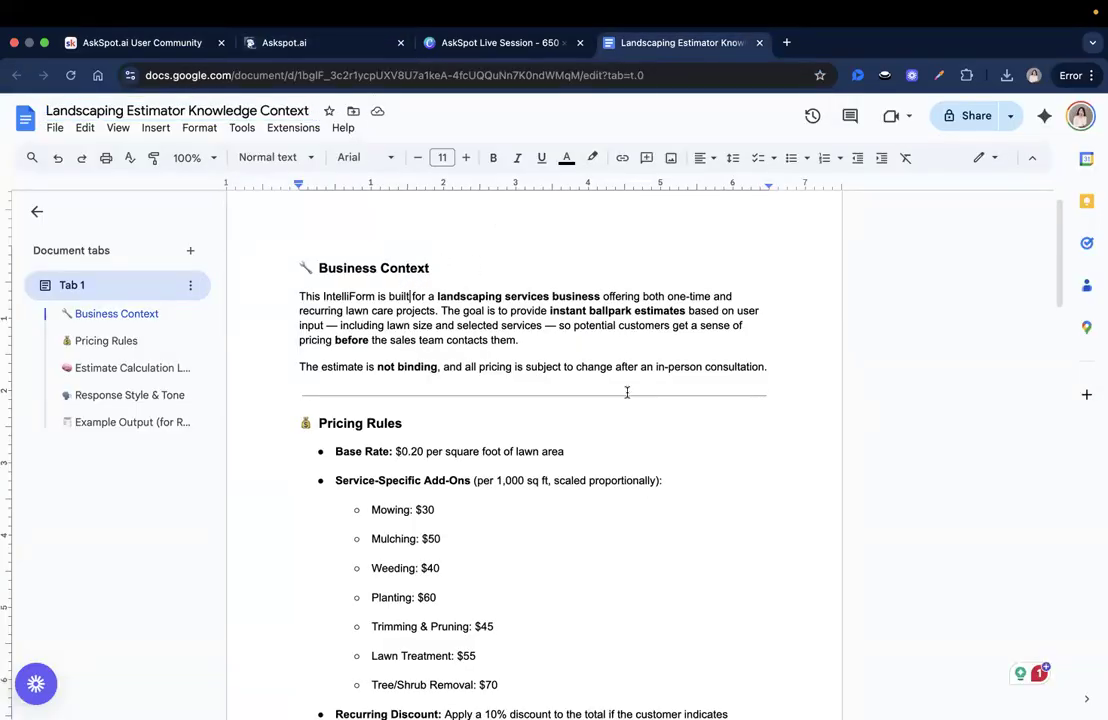
scroll(630, 400, "down", 2)
scroll(631, 400, "up", 3)
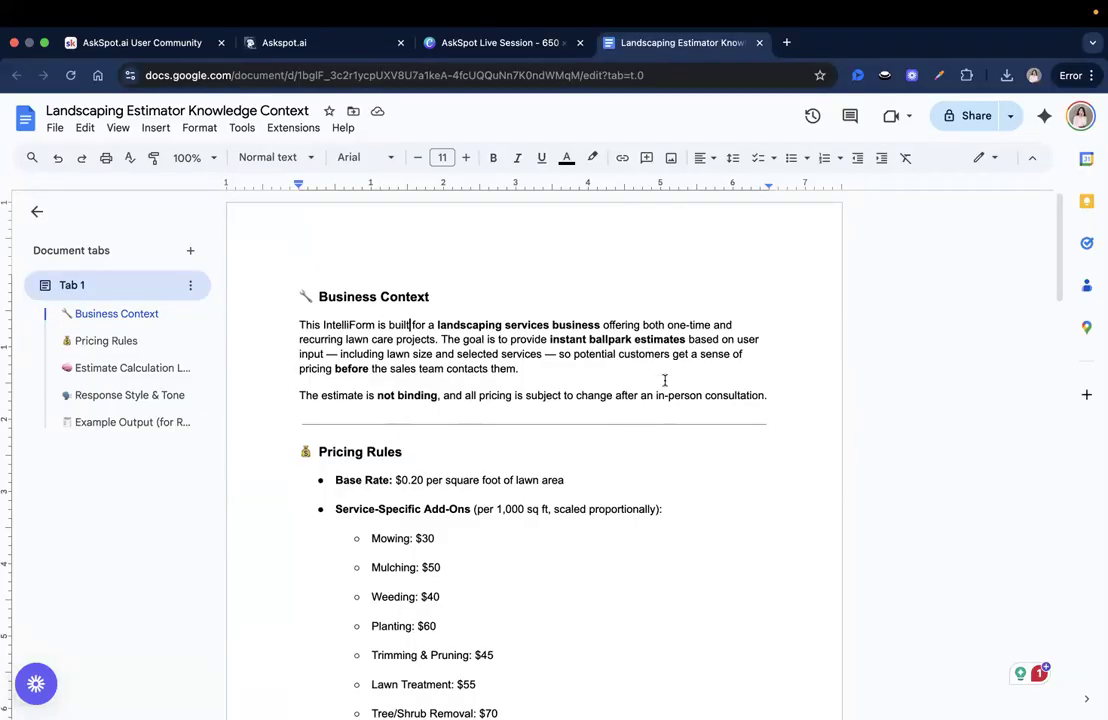
scroll(735, 401, "down", 1)
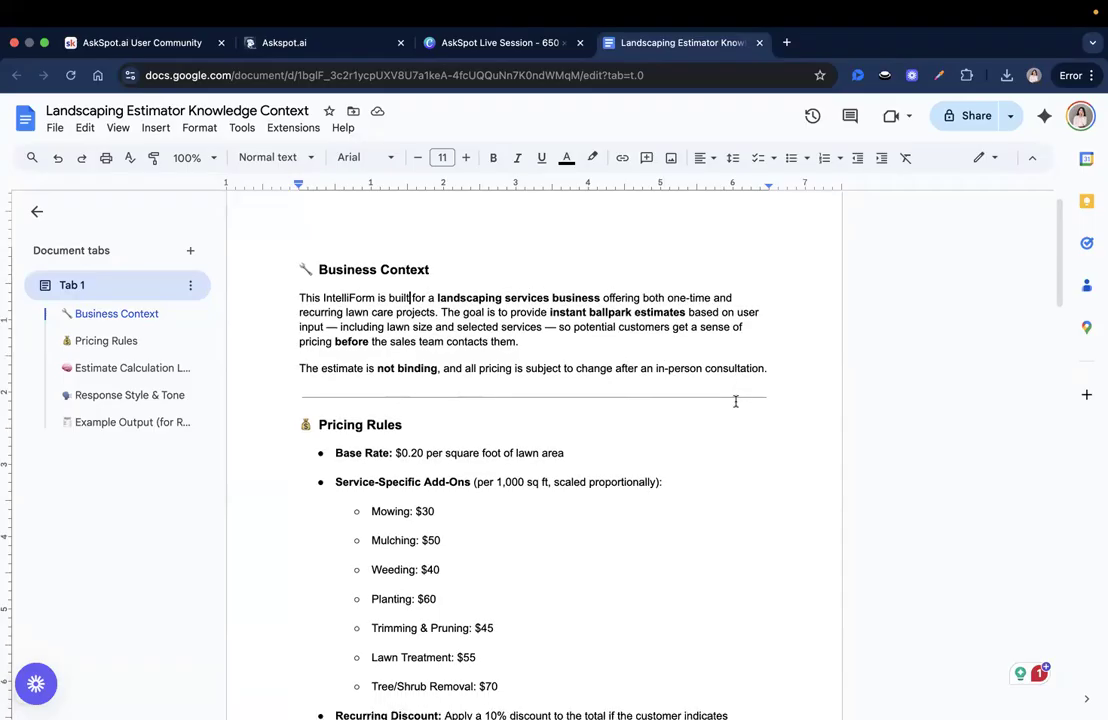
scroll(735, 401, "up", 1)
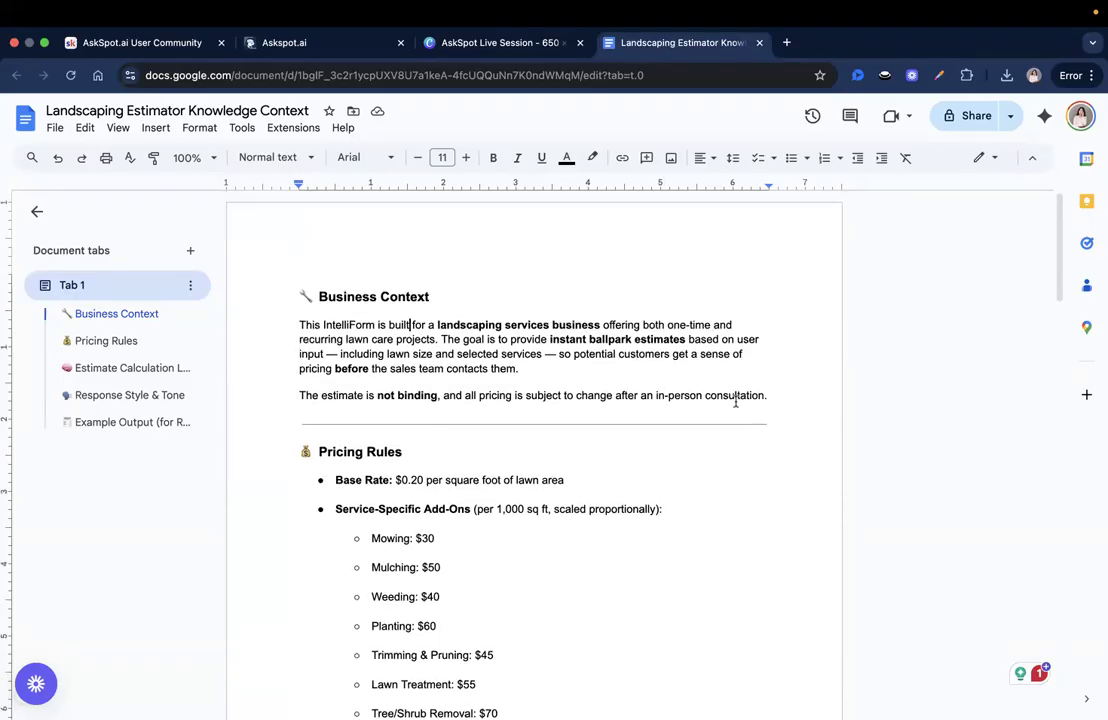
- Review the consultation sentence, the Mowing $30 and Mulching $50 prices, and the intro paragraph
left_click(705, 399)
key("Down")
key("Down")
key("Down")
key("Down")
key("Down")
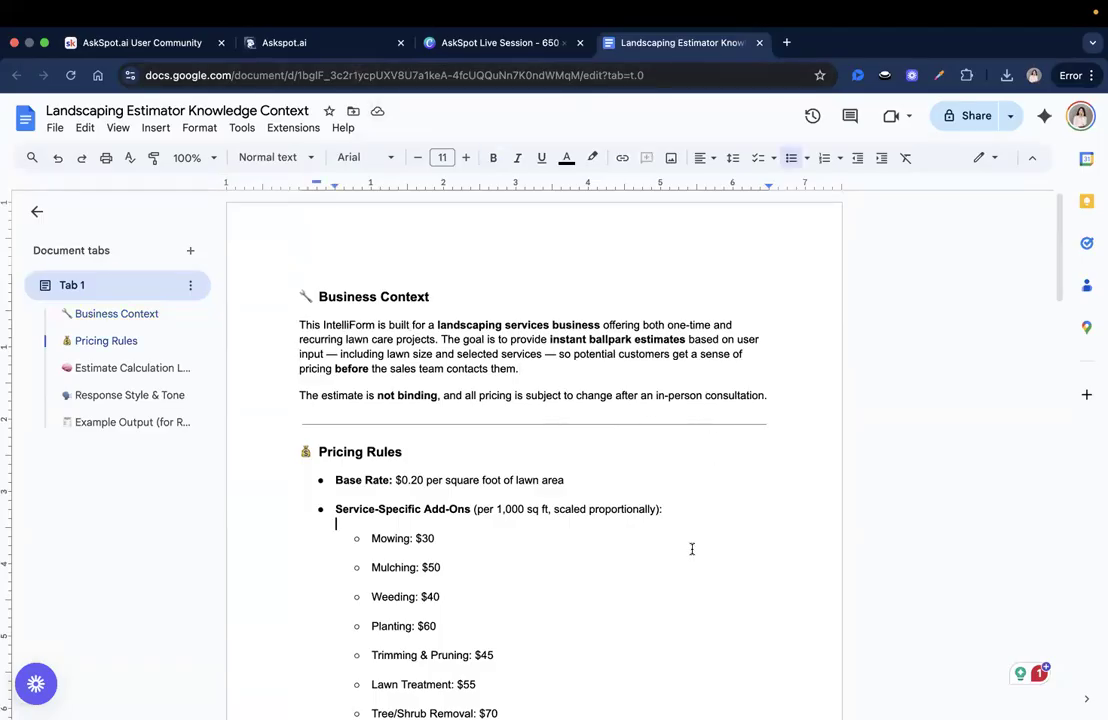
left_click(692, 556)
left_click(670, 535)
left_click(740, 568)
left_click(341, 296)
double_click(588, 367)
left_click(451, 315)
left_click(470, 368)
left_click(554, 378)
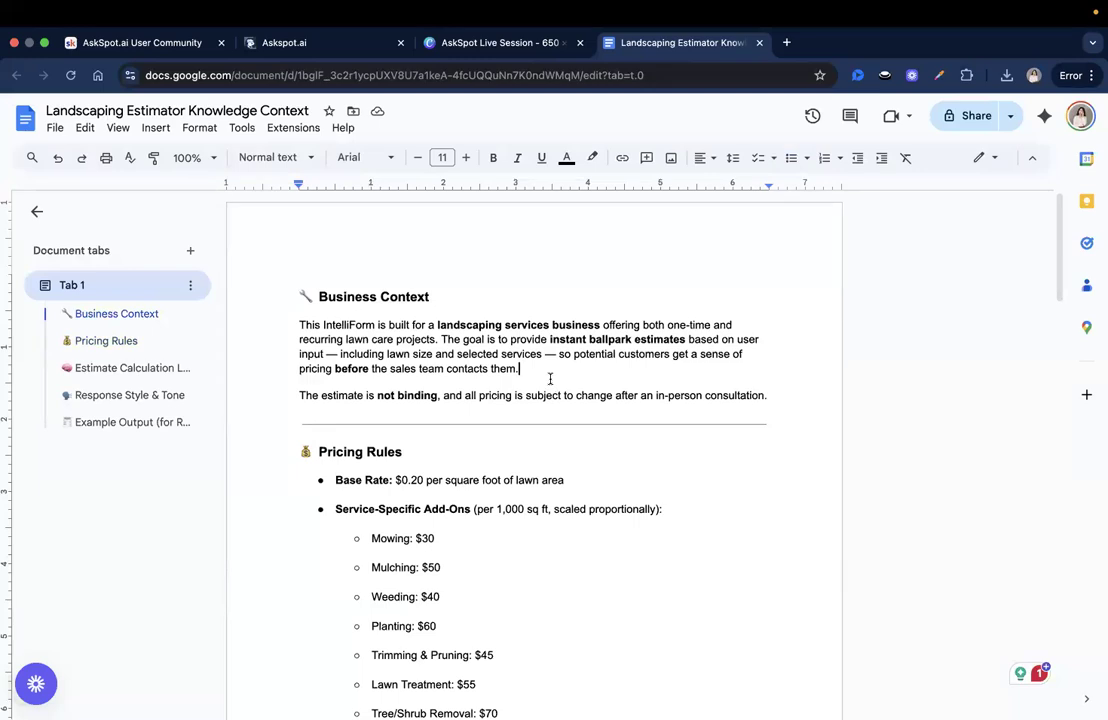
- In the Bot Samples business, add a new IntelliForm tool named 'Ballpark Estimator'
left_click(333, 44)
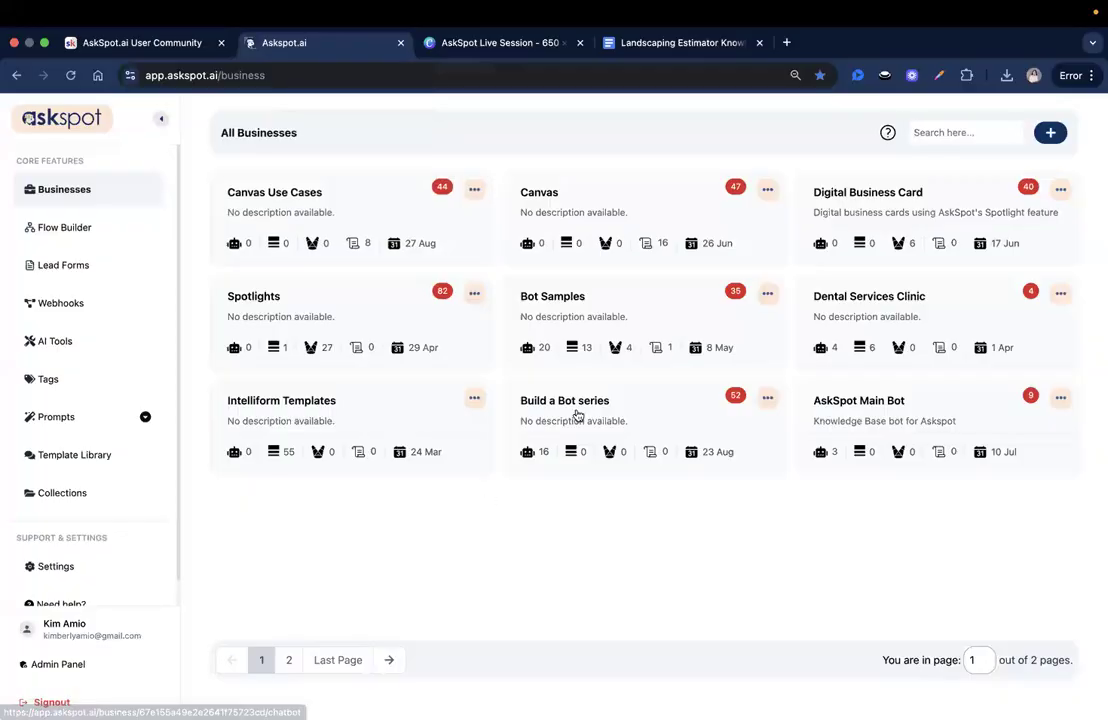
left_click(640, 320)
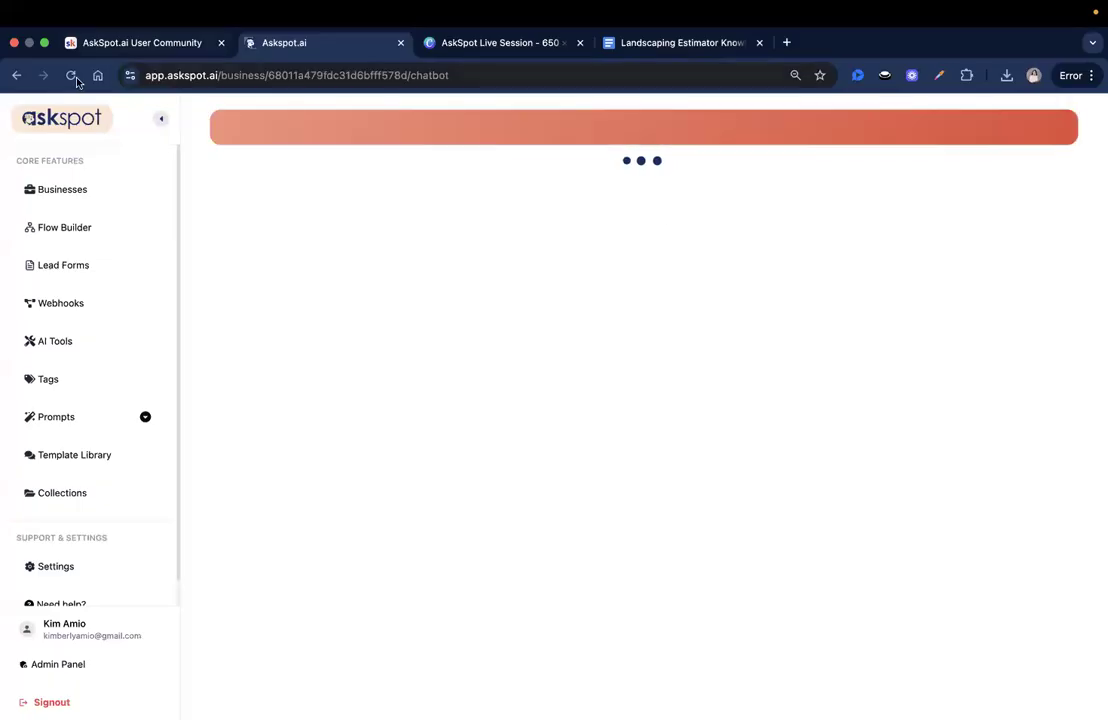
left_click(1050, 136)
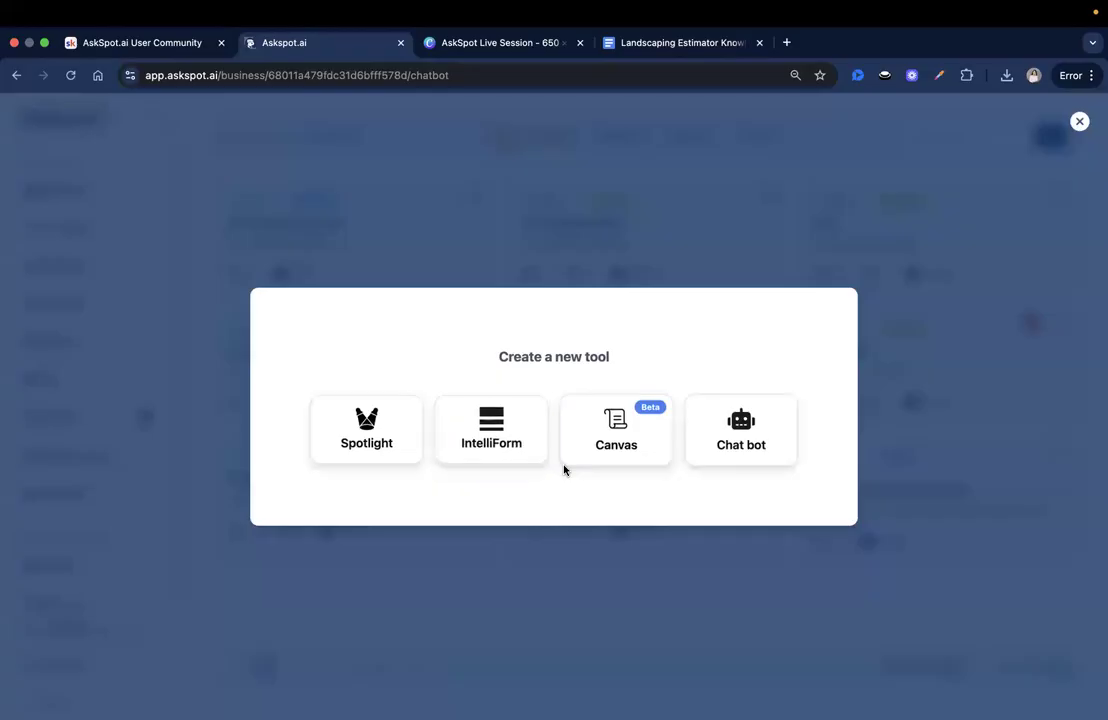
left_click(491, 428)
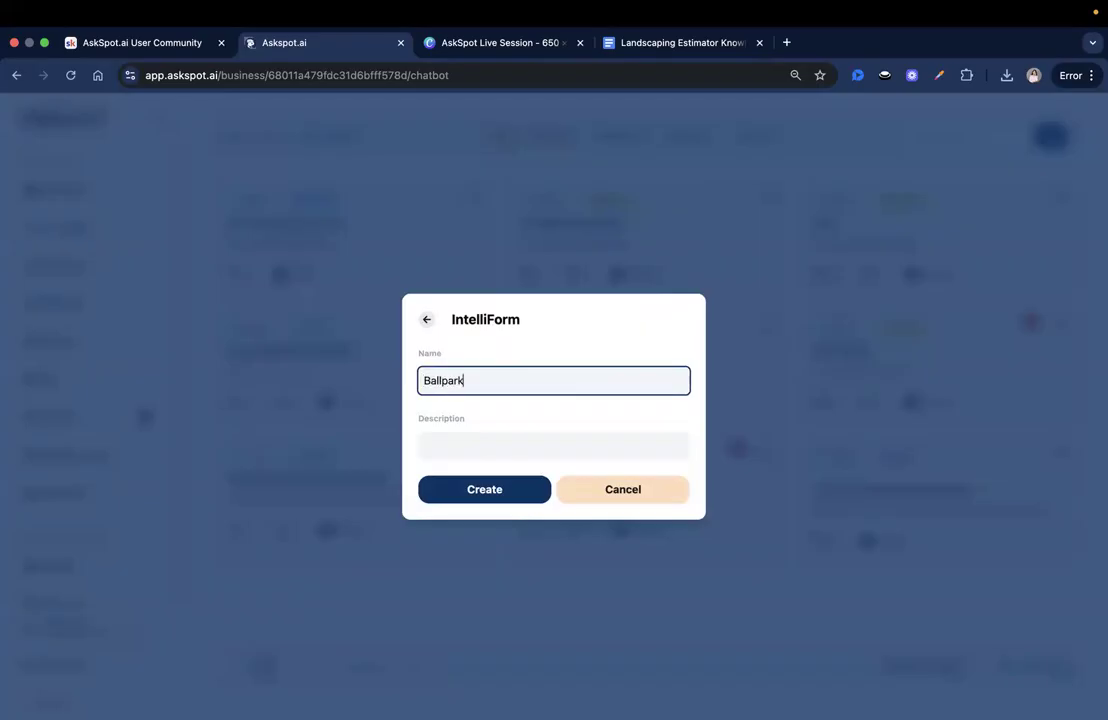
type("Ballpark Estimator")
left_click(511, 498)
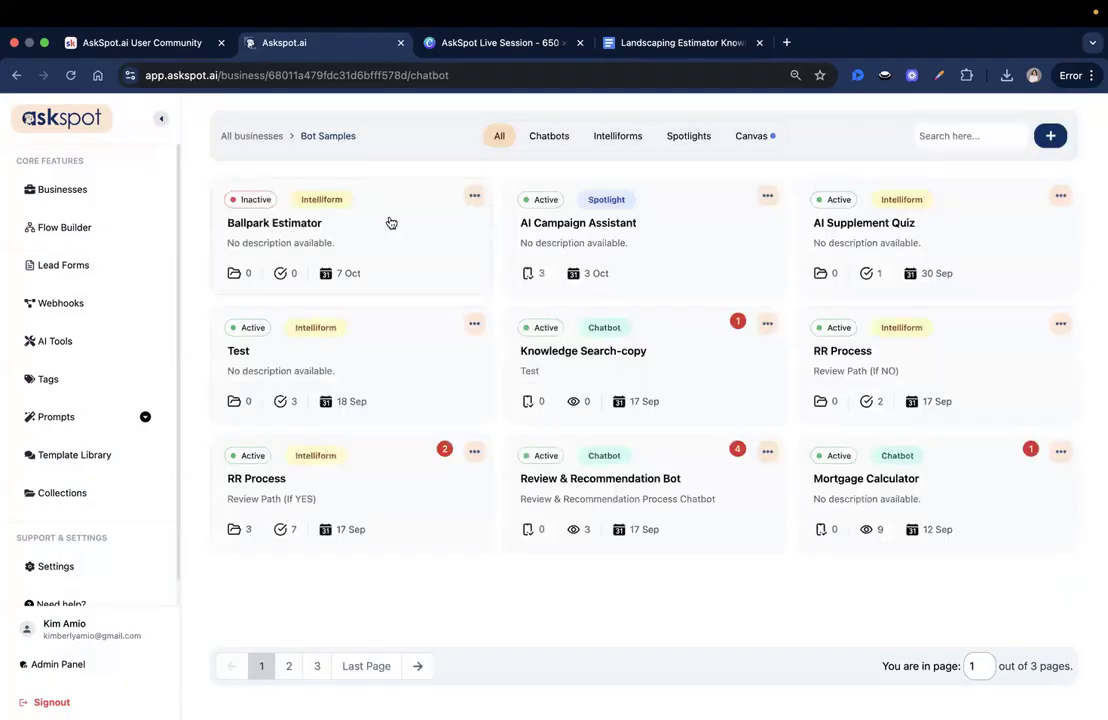
- Open the Ballpark Estimator form builder and add a Cover page
left_click(388, 220)
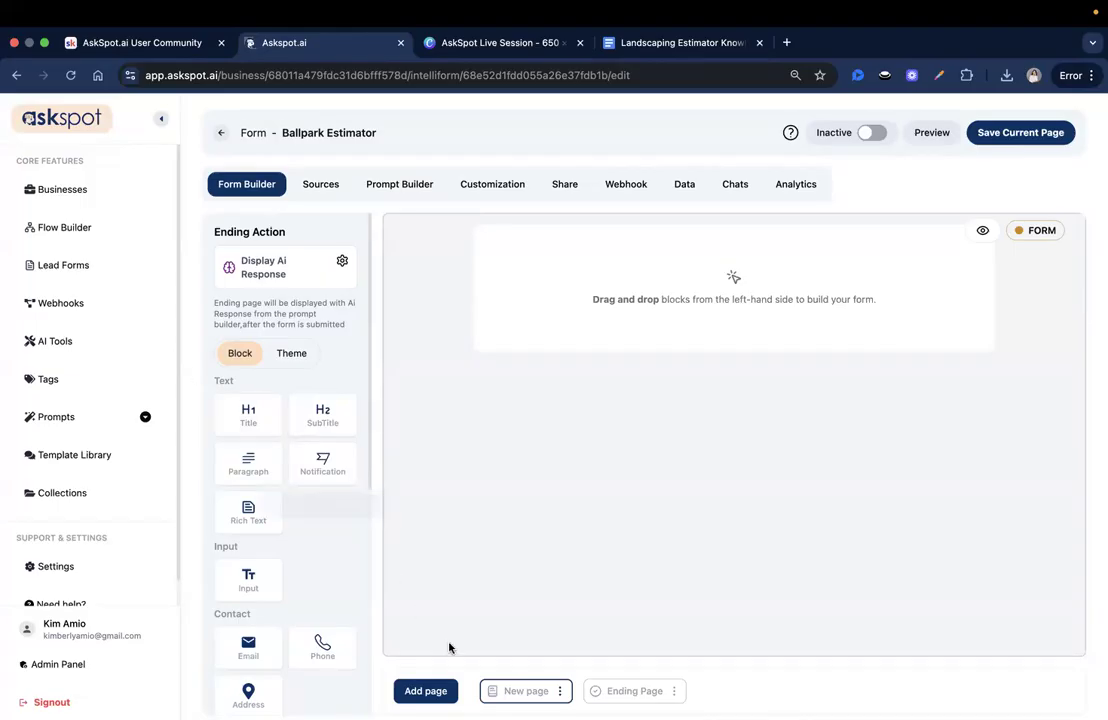
left_click(419, 694)
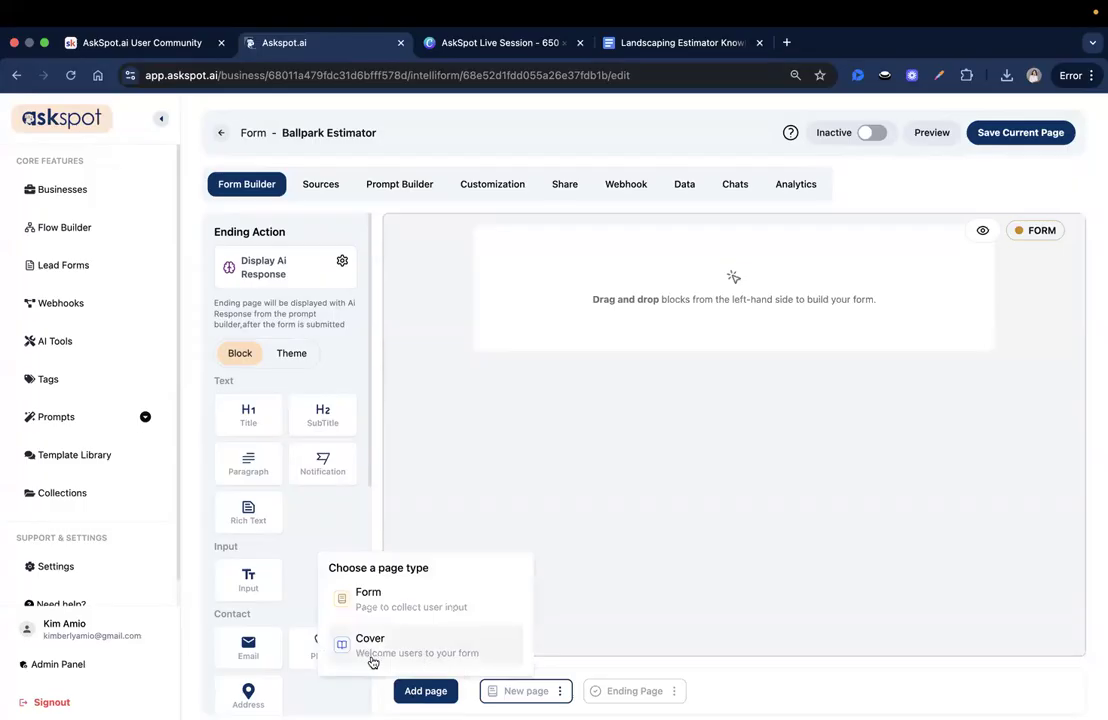
left_click(430, 648)
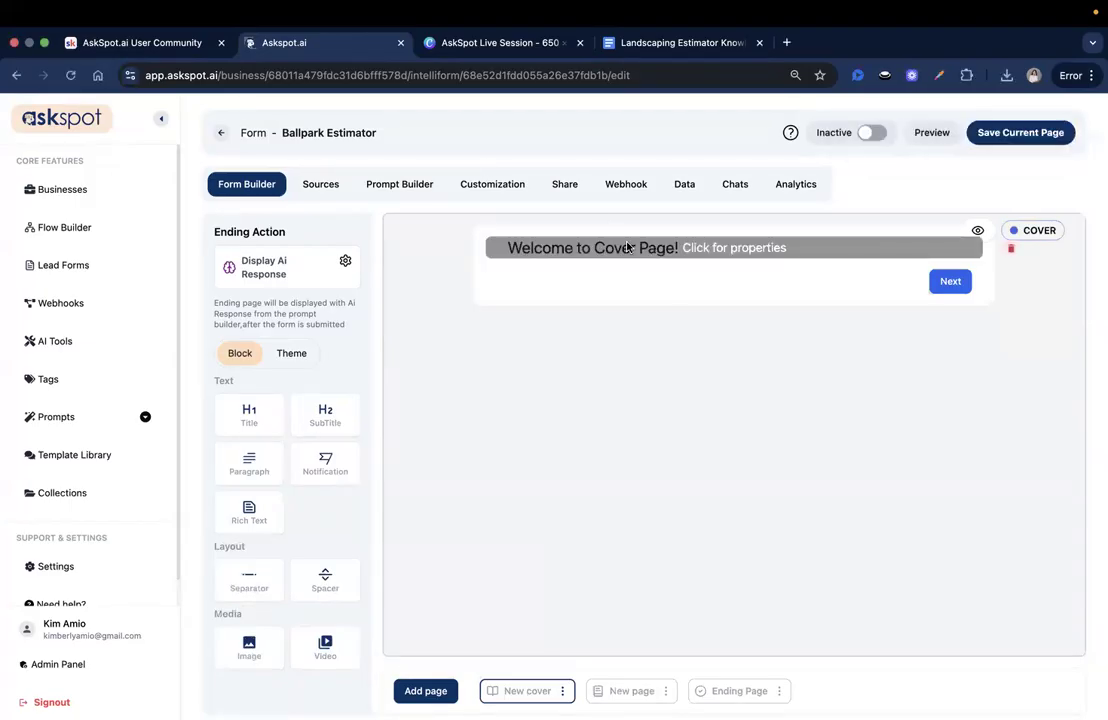
- Change the cover title to 'Get a Fast Landscaping Price Estimate' and save it
left_click(560, 247)
key("ctrl+a")
type("Get a Fast Landscaping Price Estimate")
left_click_drag(869, 171, 908, 171)
left_click(1043, 170)
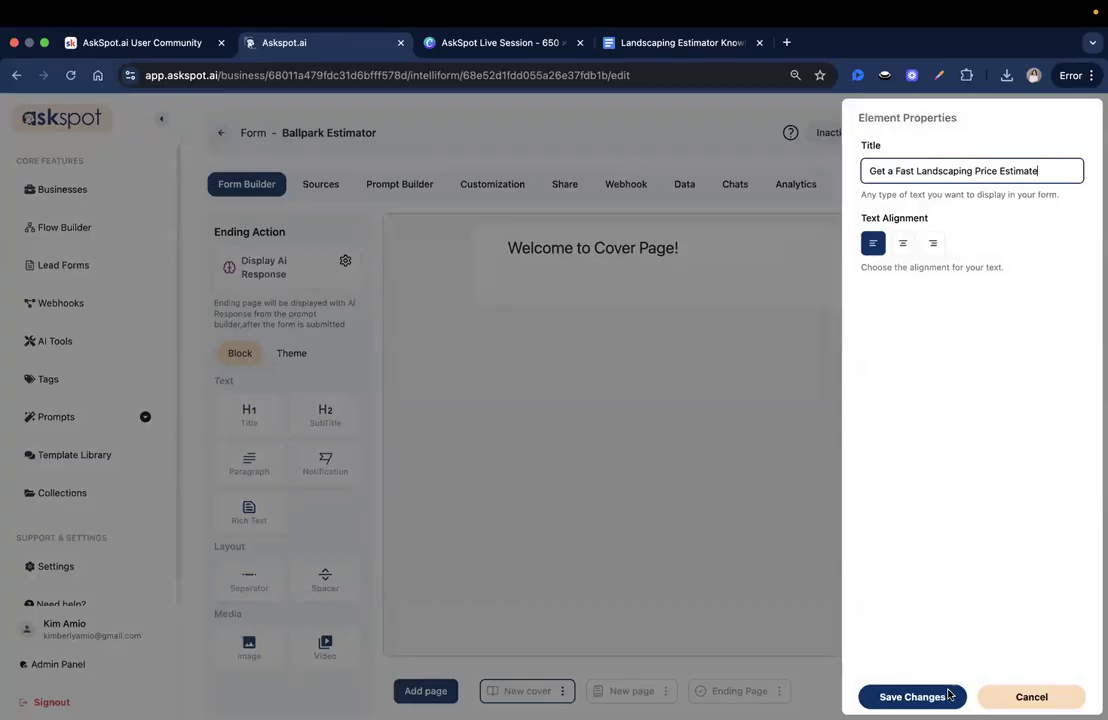
left_click(912, 697)
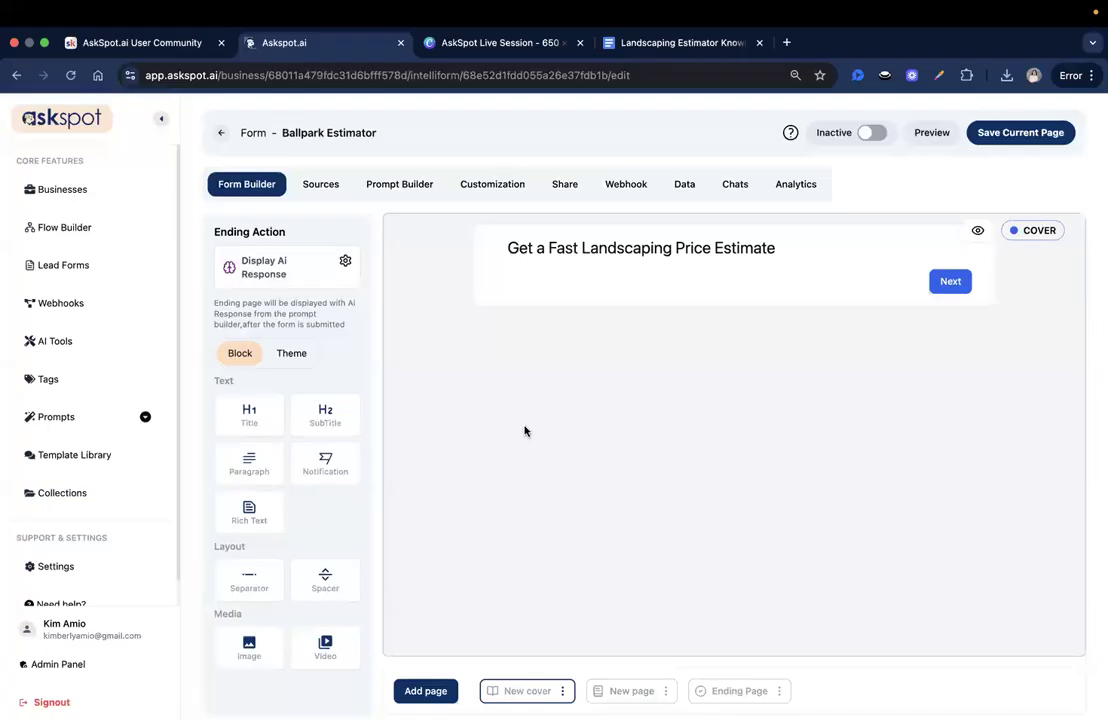
- Add a SubTitle block under the heading, paste the fast, free estimate sentence, and save
left_click_drag(332, 418, 589, 289)
left_click(589, 280)
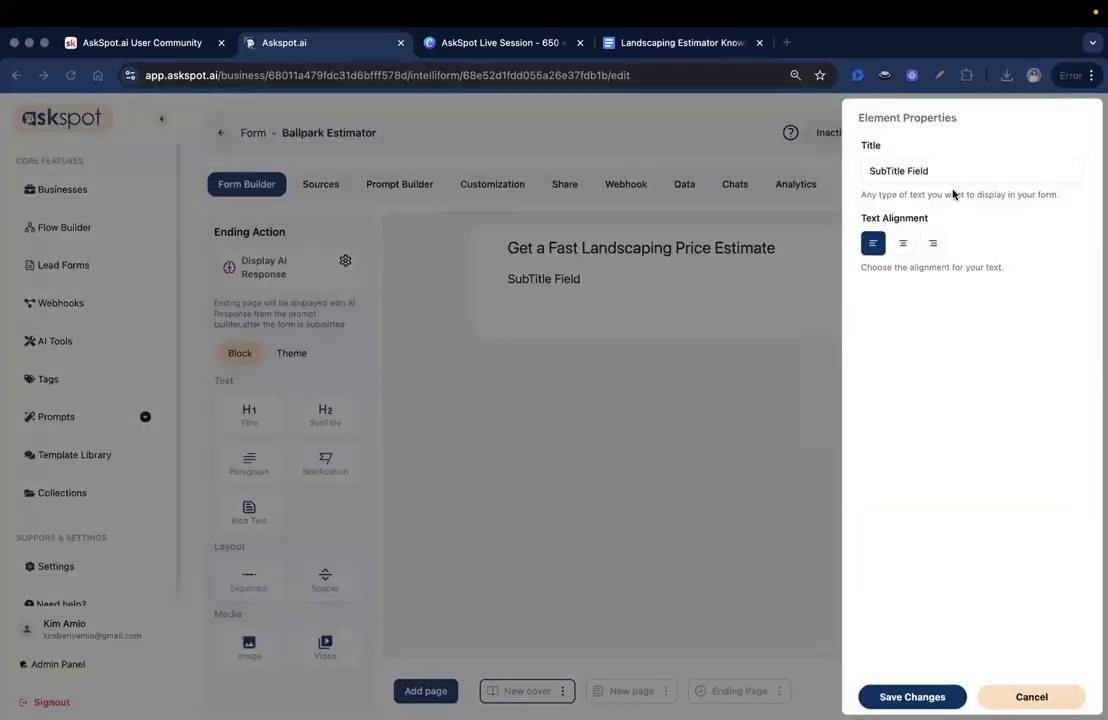
triple_click(942, 168)
type("It's fast, free, and helps you decide if we're a good fit before scheduling a consultation.")
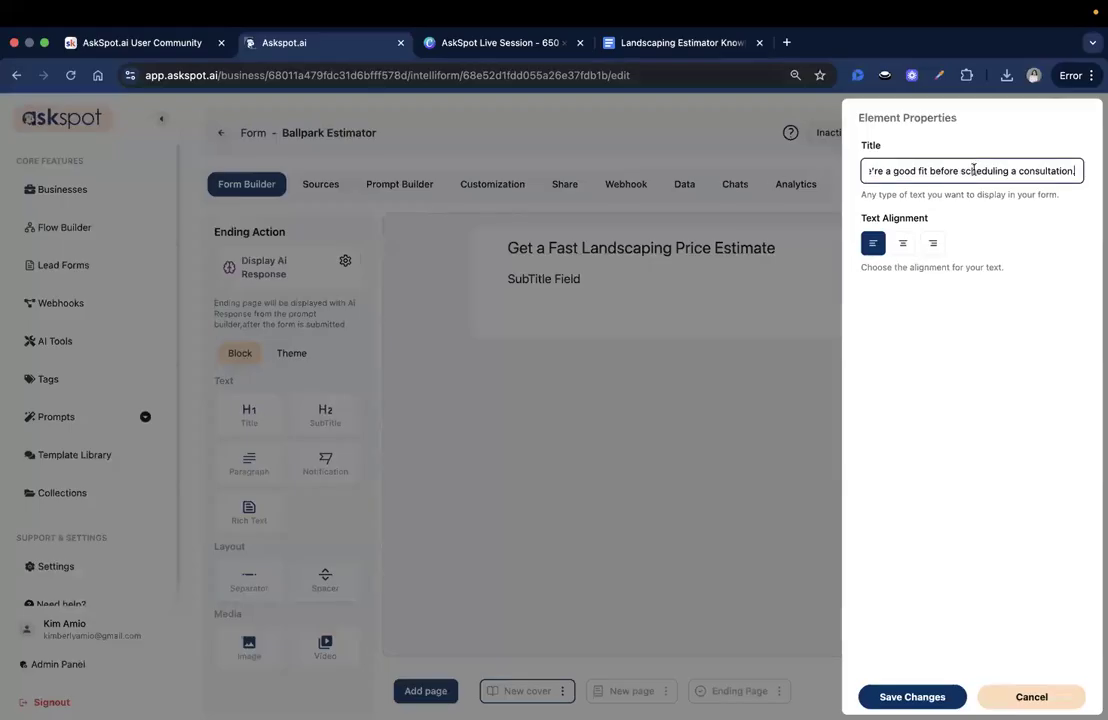
triple_click(928, 170)
left_click_drag(928, 170, 1078, 172)
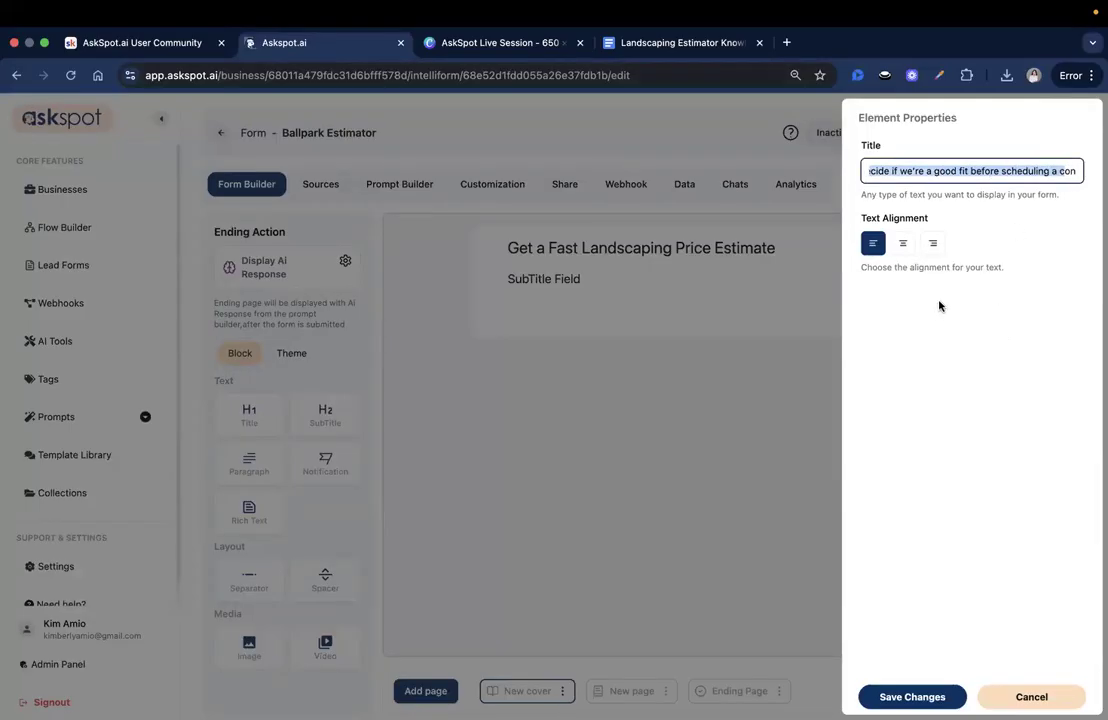
left_click(912, 696)
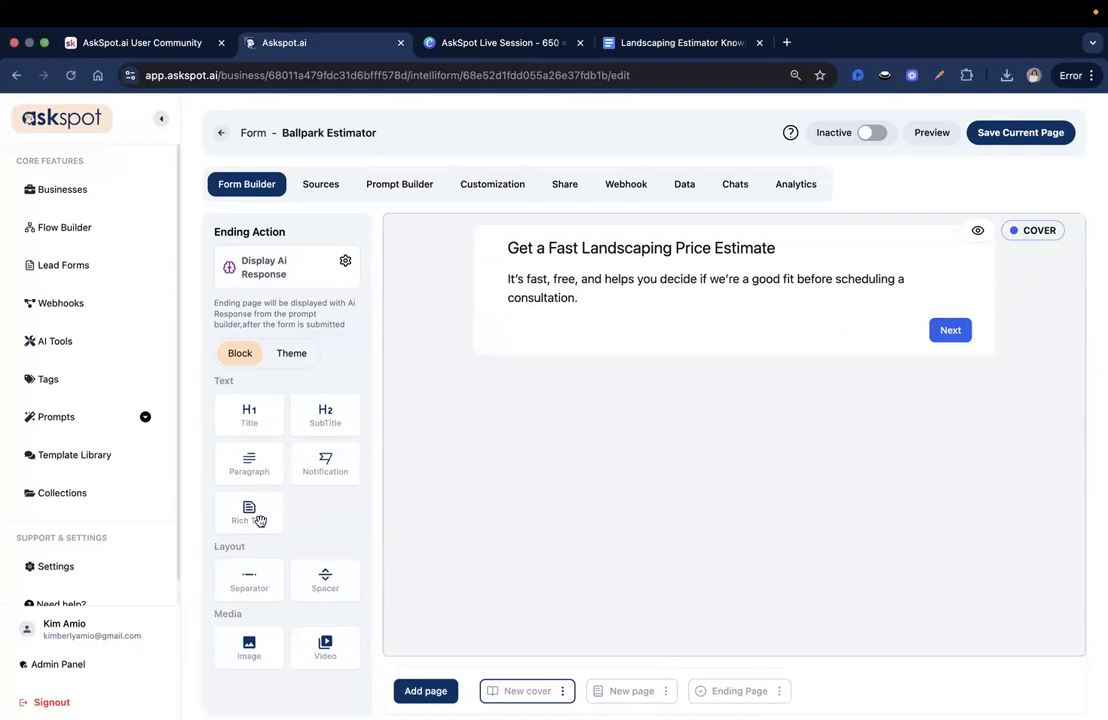
- Add a Paragraph block with 'Curious what your landscaping project might cost?' text and save it
left_click_drag(249, 465, 559, 330)
left_click(560, 326)
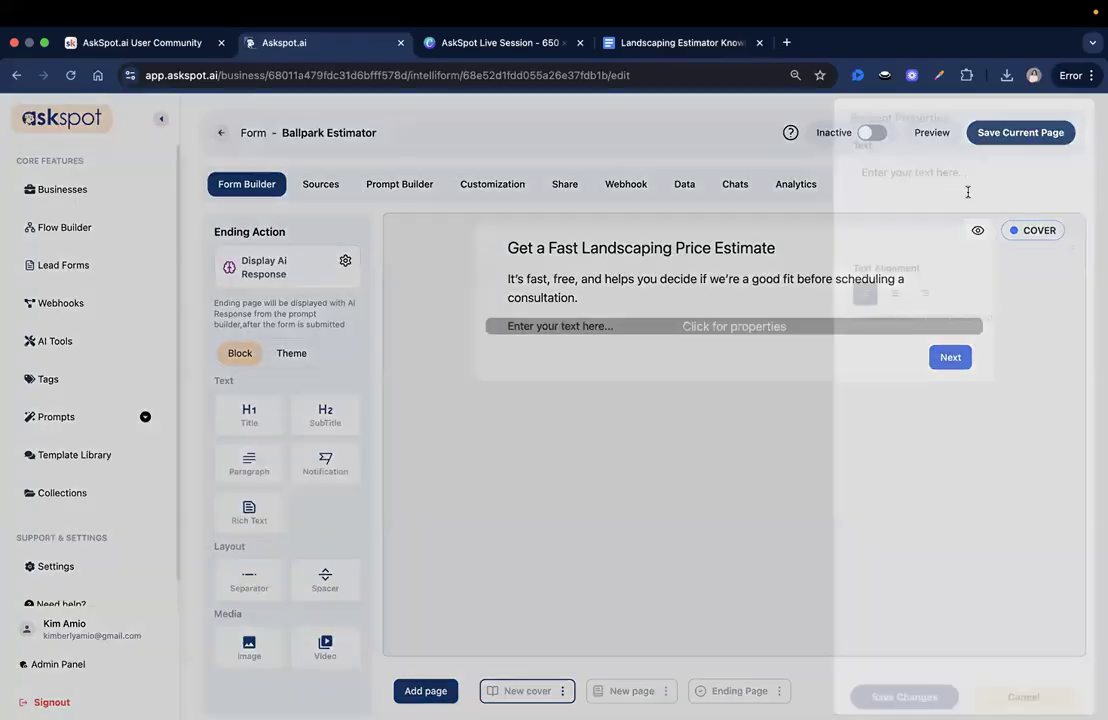
left_click(992, 204)
type("your")
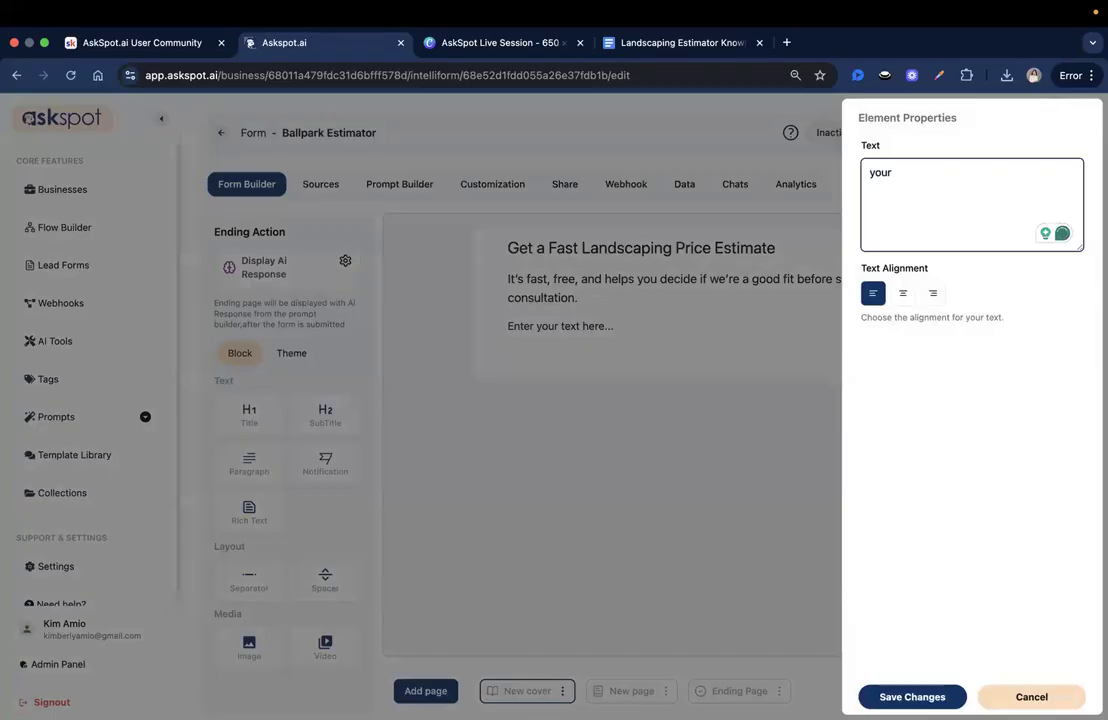
key("super+Tab")
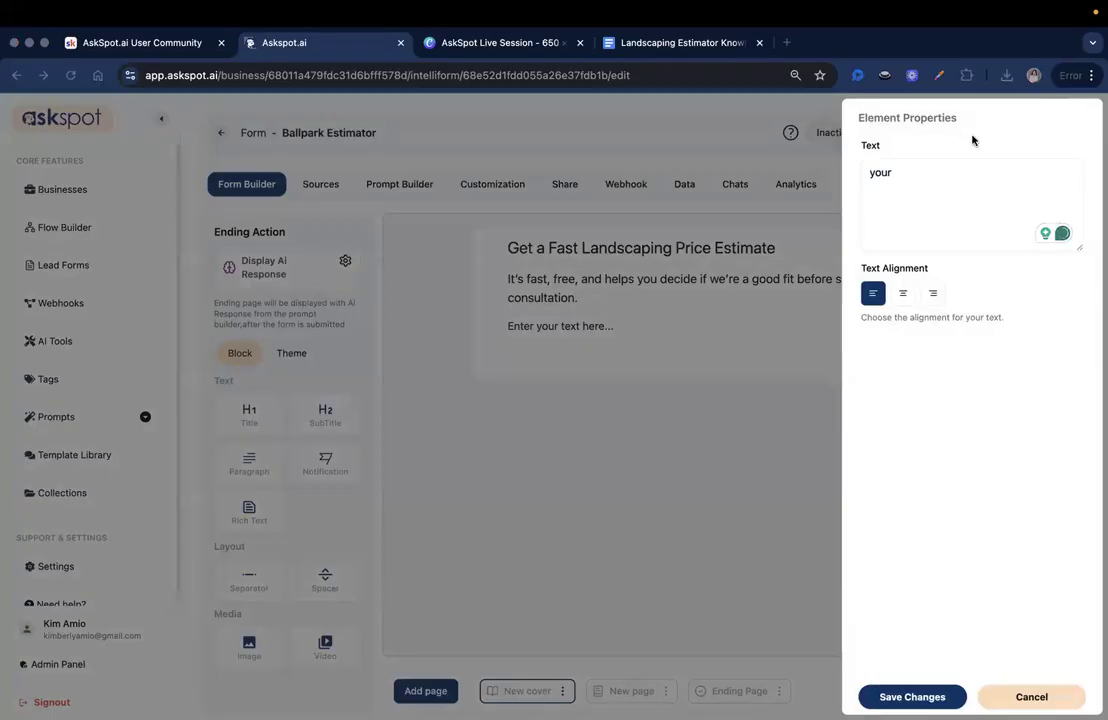
left_click(969, 174)
key("super+a")
type("Curious what your landscaping project might cost? This quick form provides a ballpark estimate based on your lawn size and the services you select.")
left_click_drag(970, 172, 1037, 190)
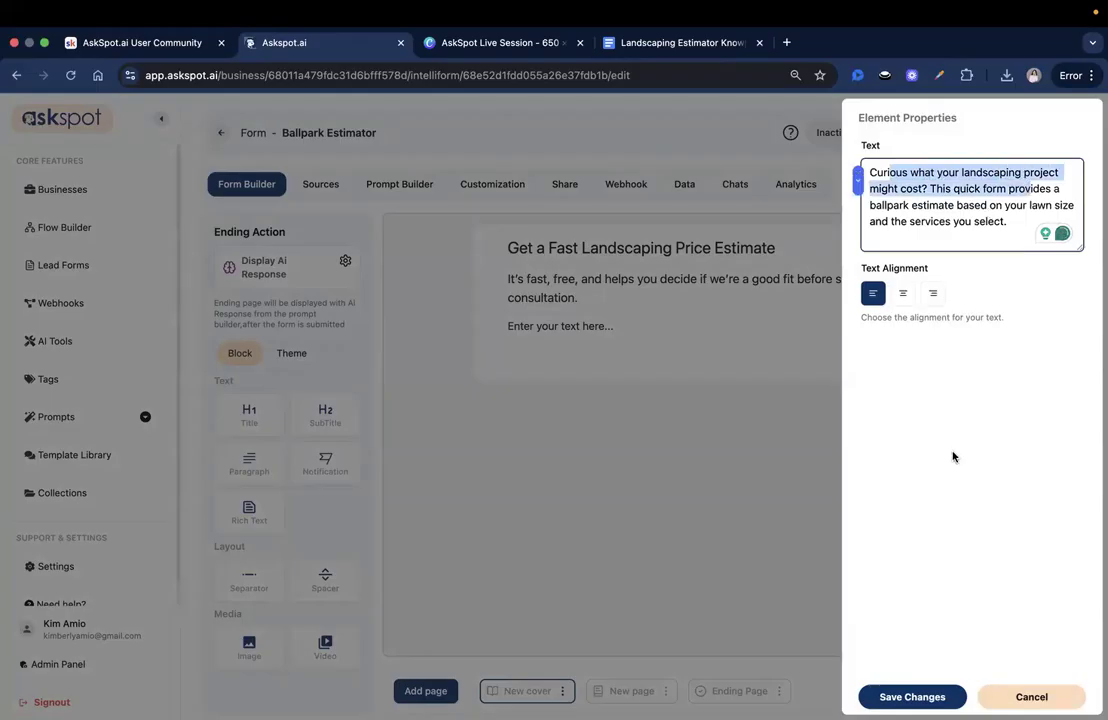
left_click(994, 204)
left_click_drag(942, 189, 1031, 217)
left_click(1011, 225)
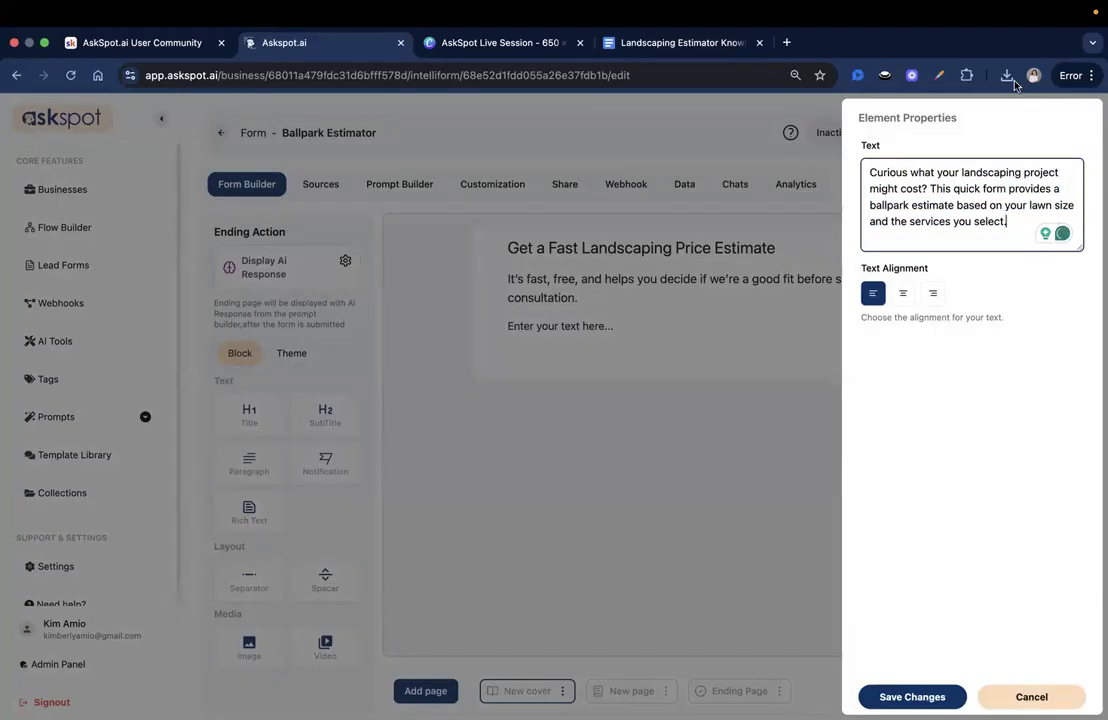
left_click(918, 696)
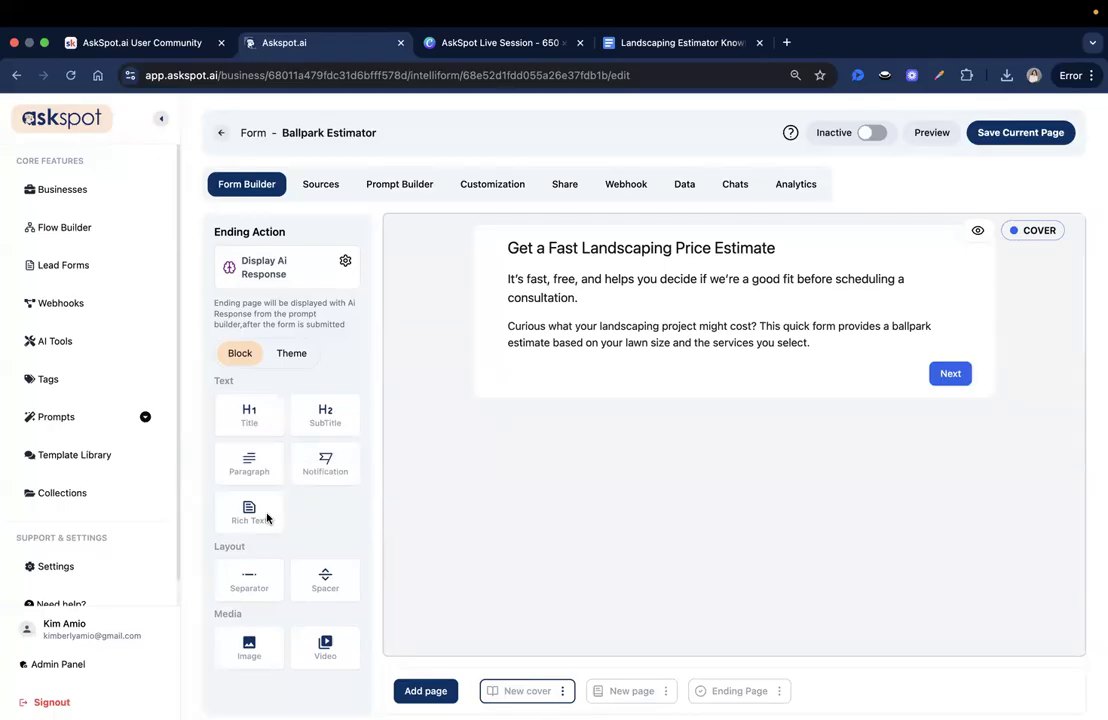
- Add a Notification banner above Next headed 'Disclaimer: This is a rough estimate only.' with the in-person evaluation note
left_click_drag(318, 468, 606, 395)
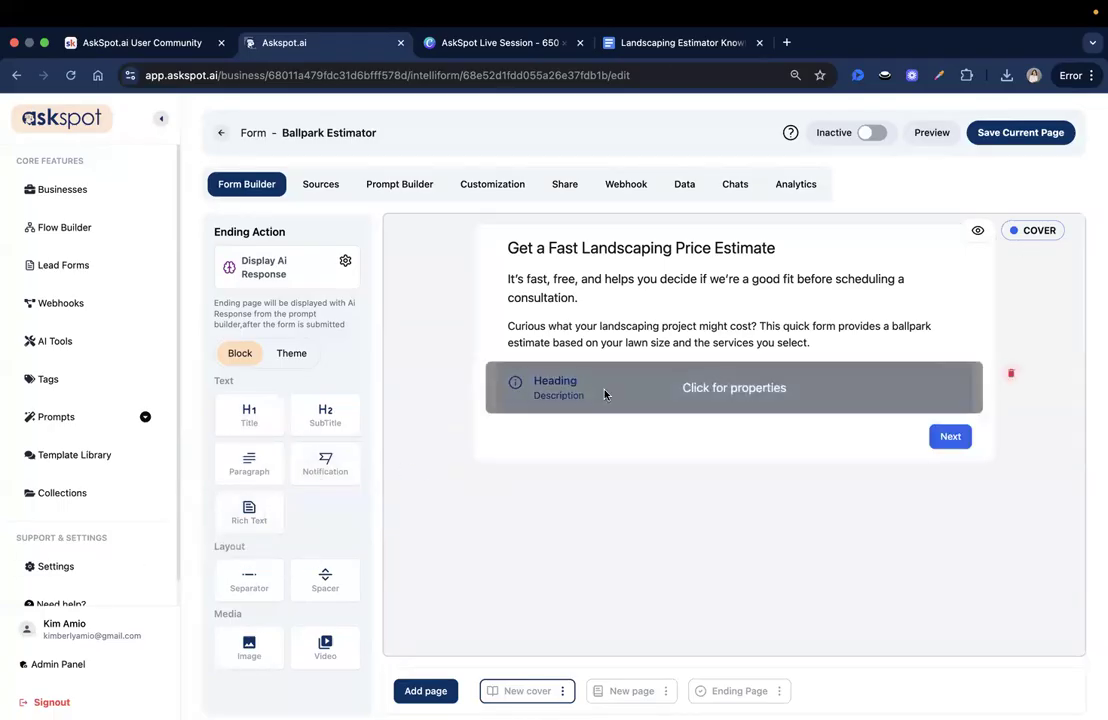
left_click(606, 392)
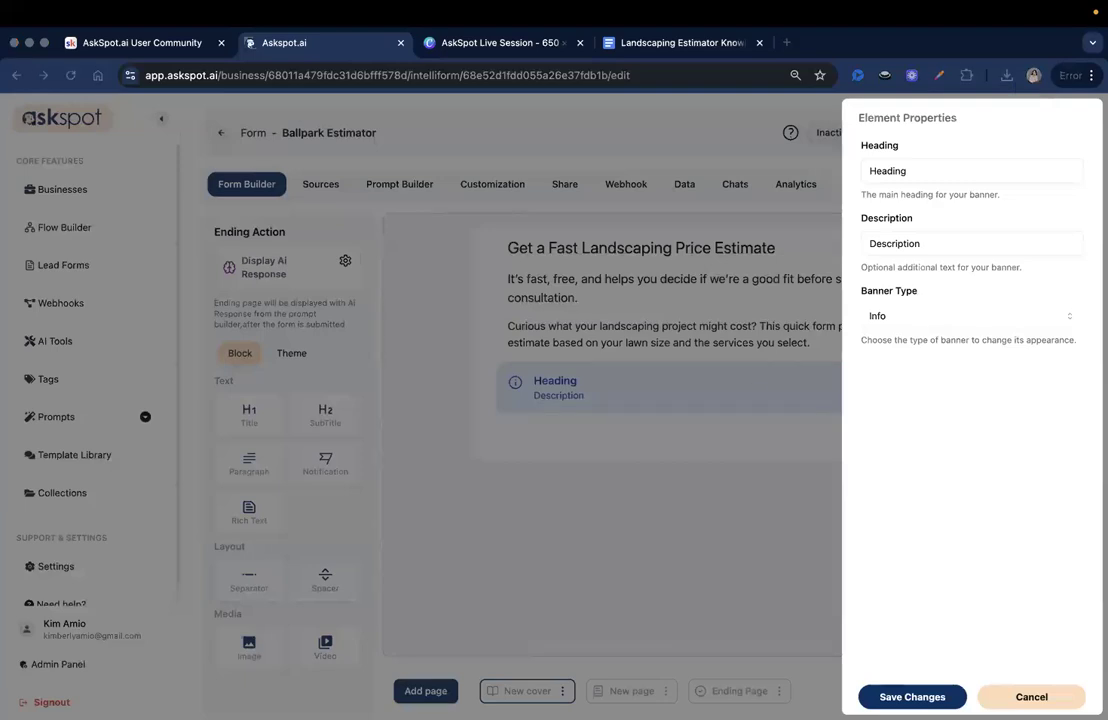
double_click(989, 172)
type("⚠ Disclaimer: This is a rough estimate only.")
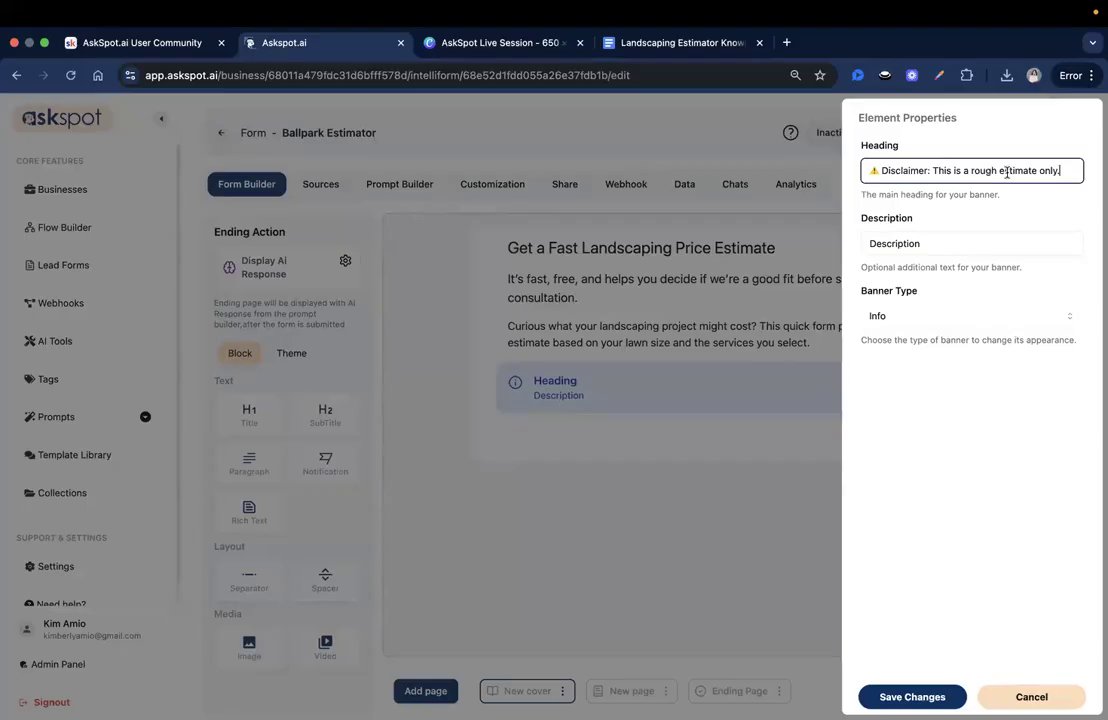
key("super+Tab")
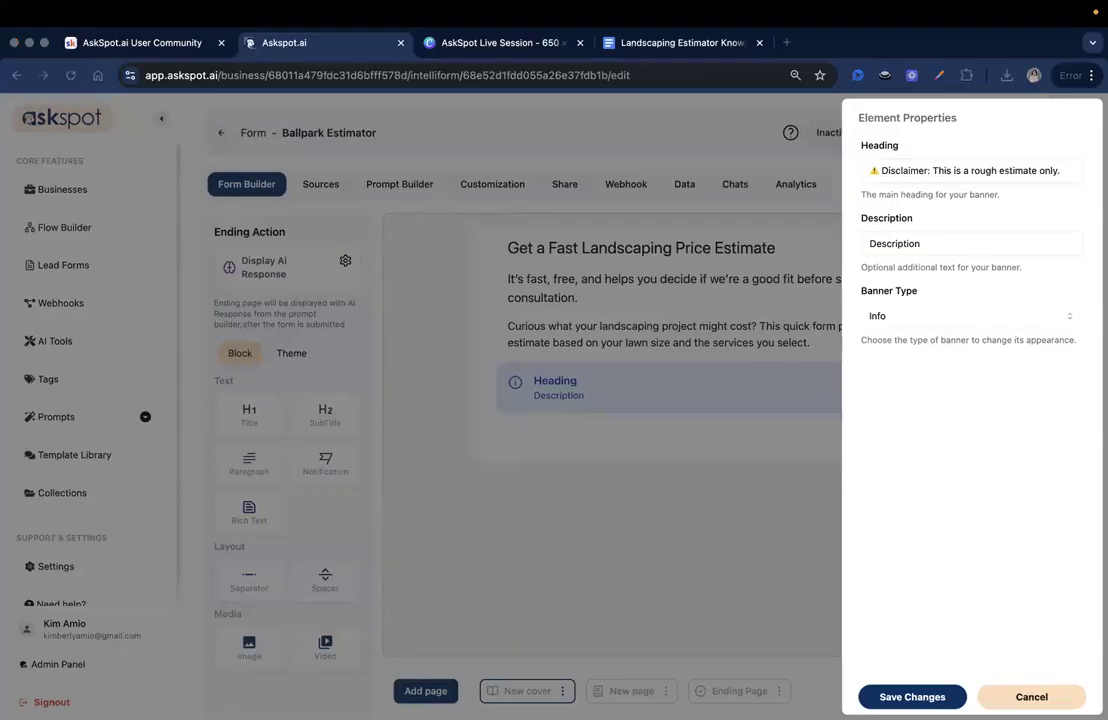
key("super+Tab")
double_click(962, 243)
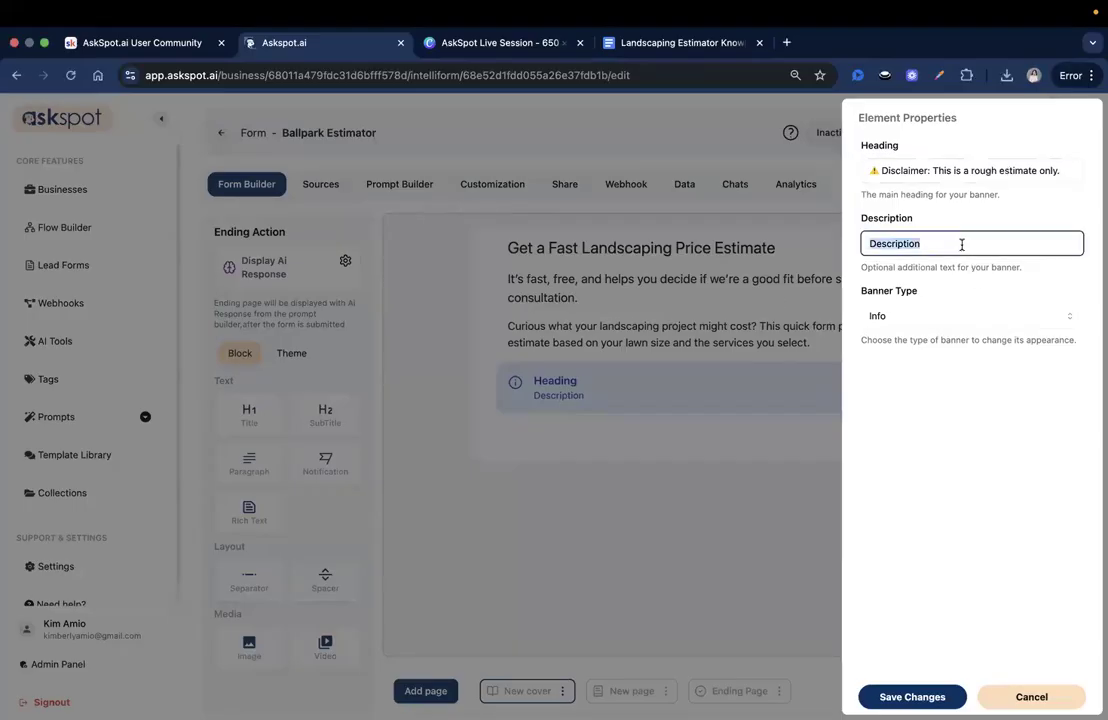
key("super+v")
left_click_drag(992, 244, 1065, 240)
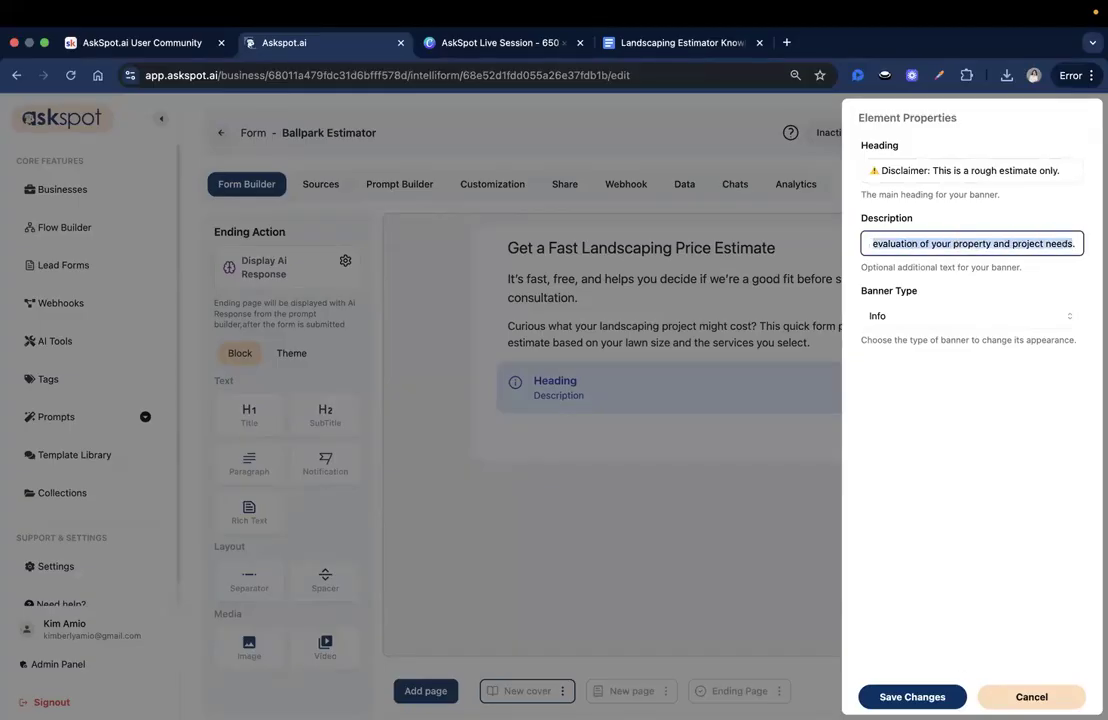
left_click(1066, 242)
left_click(925, 699)
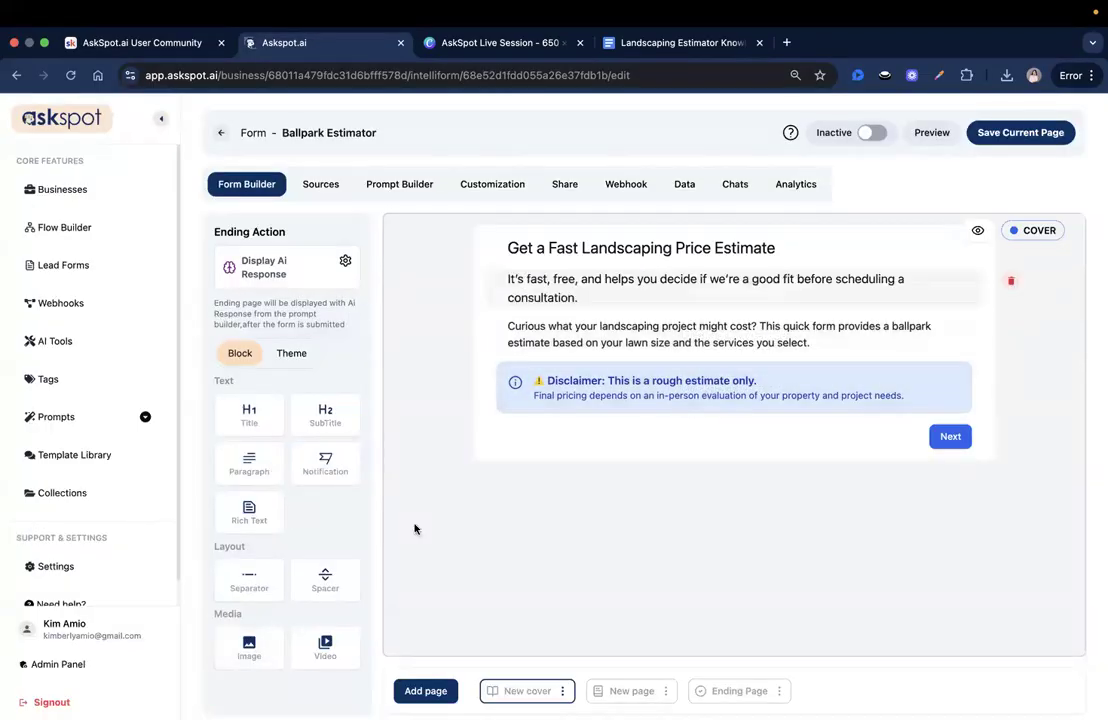
- Place the landscaping cost photo from Downloads under the cover heading, cropped to its top-left area
left_click_drag(248, 640, 668, 266)
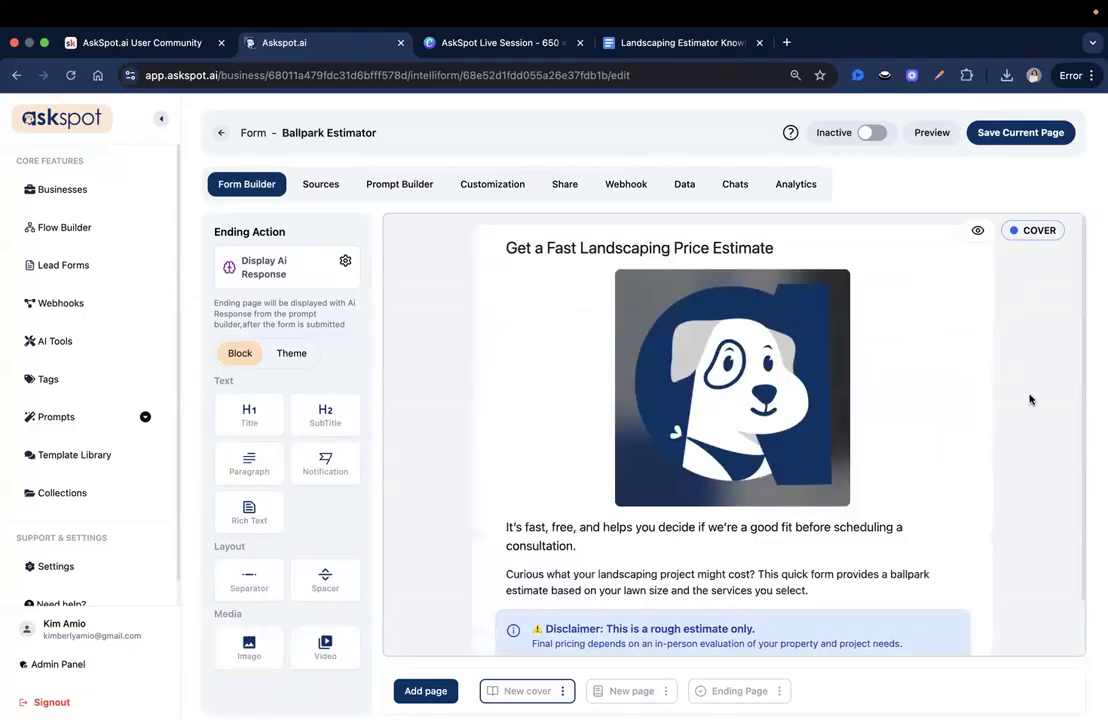
left_click(770, 410)
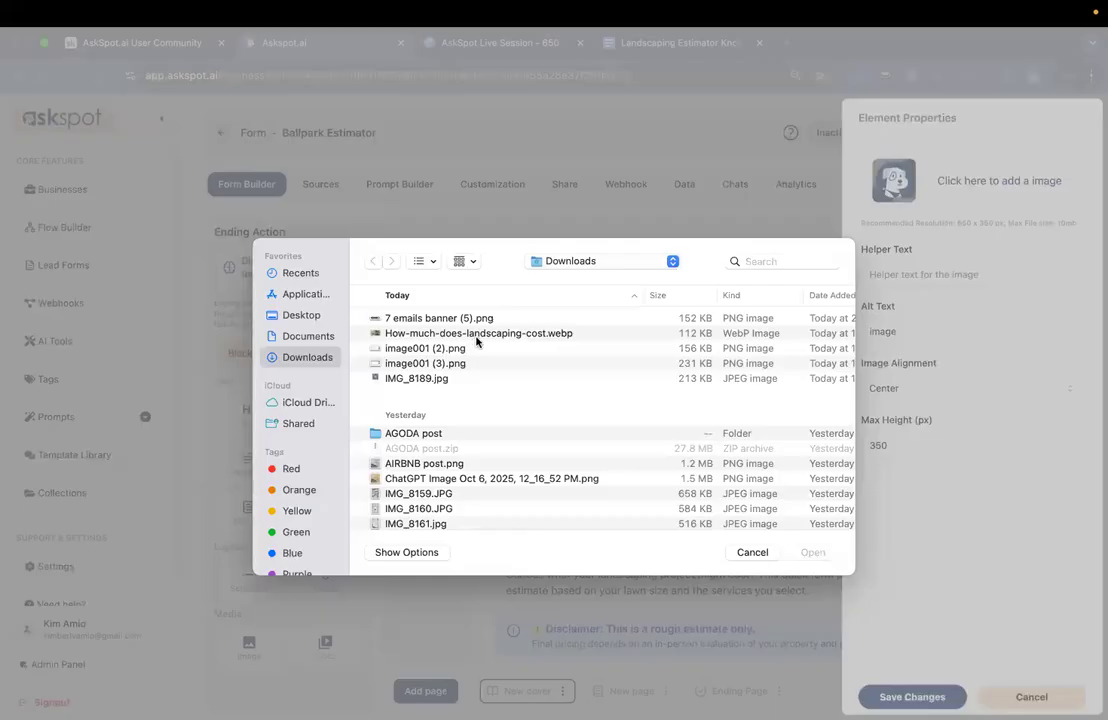
left_click(478, 330)
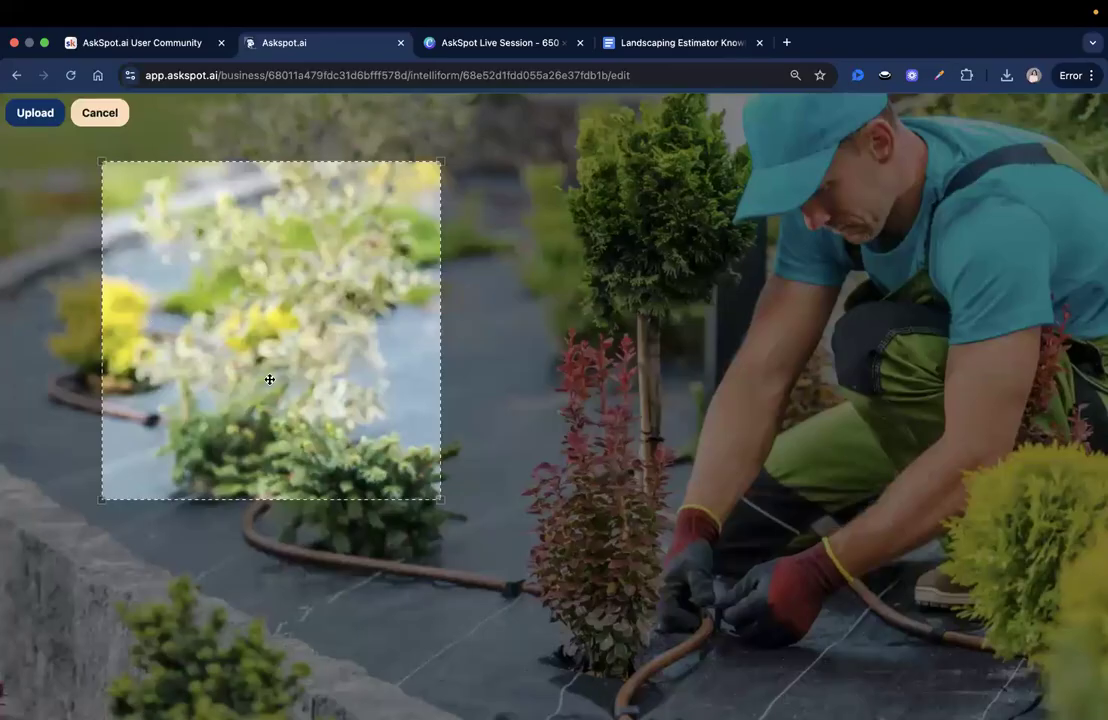
left_click_drag(267, 378, 168, 311)
left_click_drag(339, 433, 370, 300)
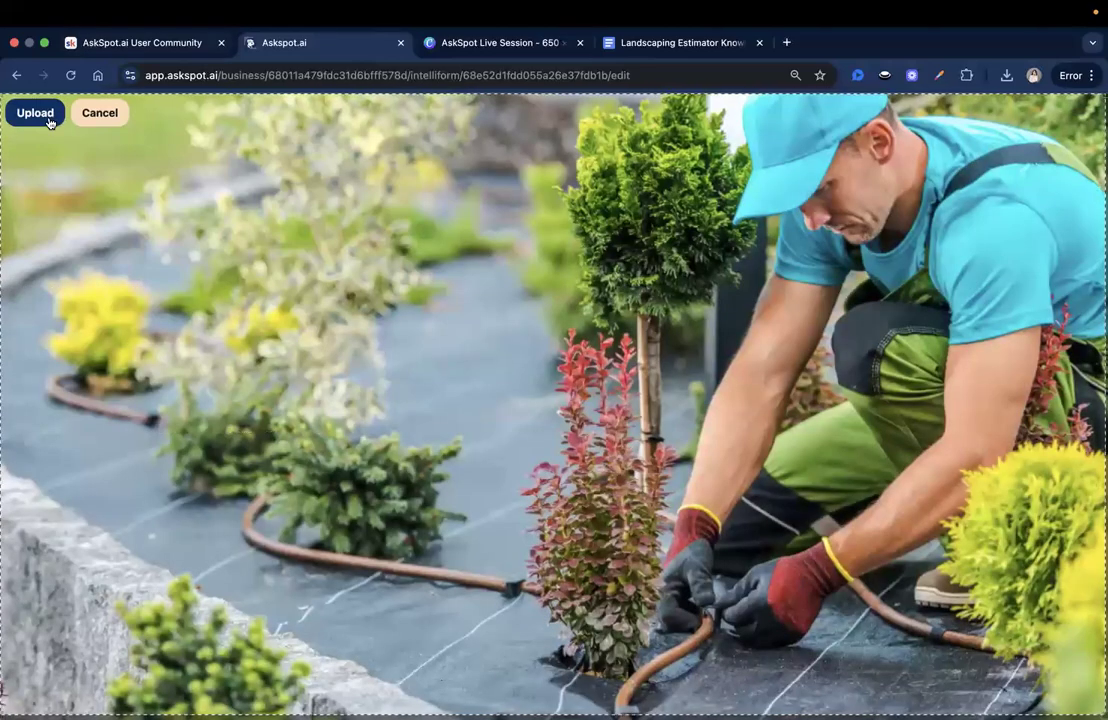
left_click(35, 112)
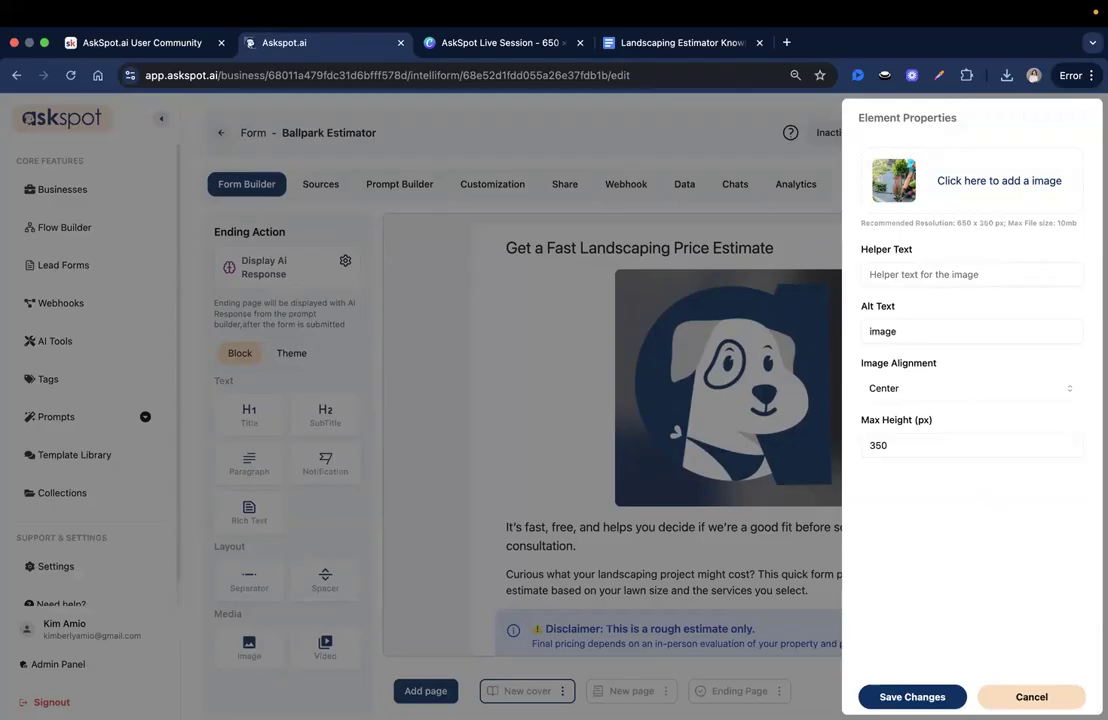
left_click(642, 498)
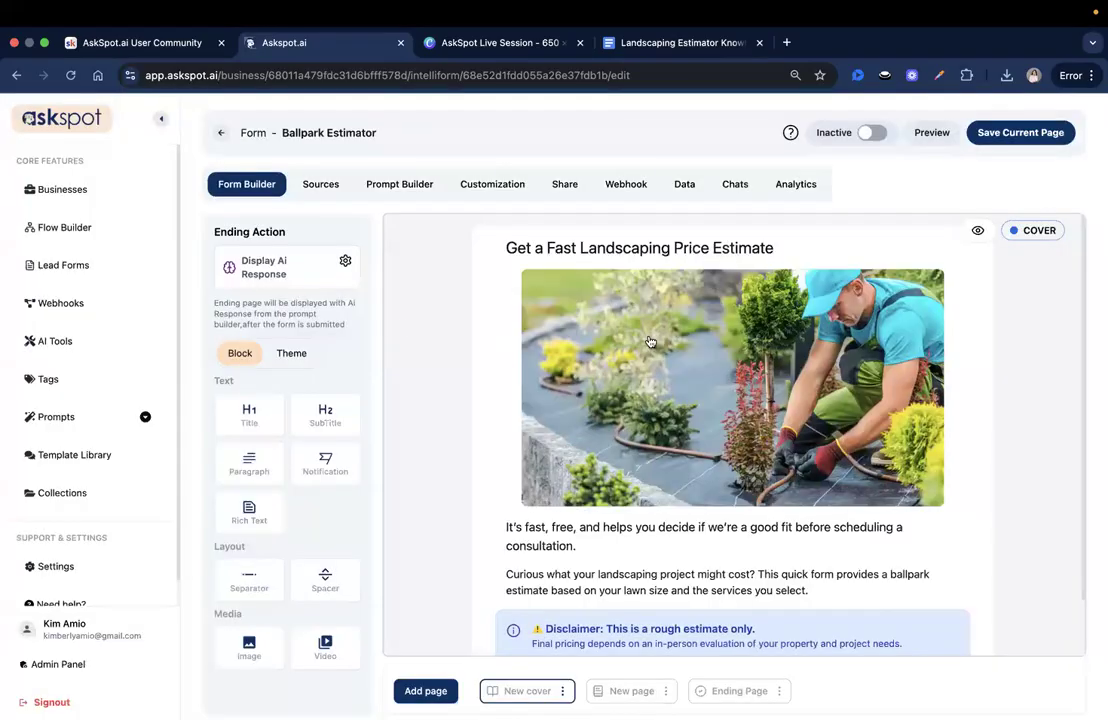
- Save the cover page
scroll(826, 552, "down", 1)
scroll(826, 552, "down", 2)
left_click(1037, 141)
- Toggle the form's active status and rename the second, empty form page to 'Project Details'
left_click(877, 137)
left_click(643, 692)
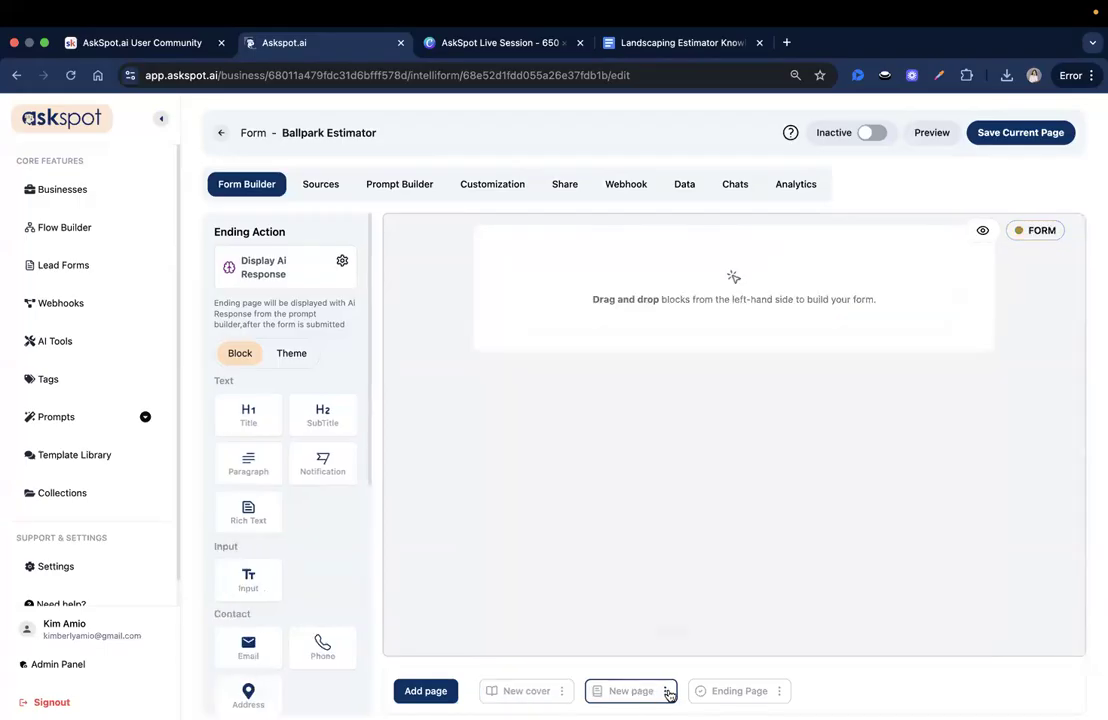
left_click(666, 691)
left_click(670, 627)
triple_click(594, 400)
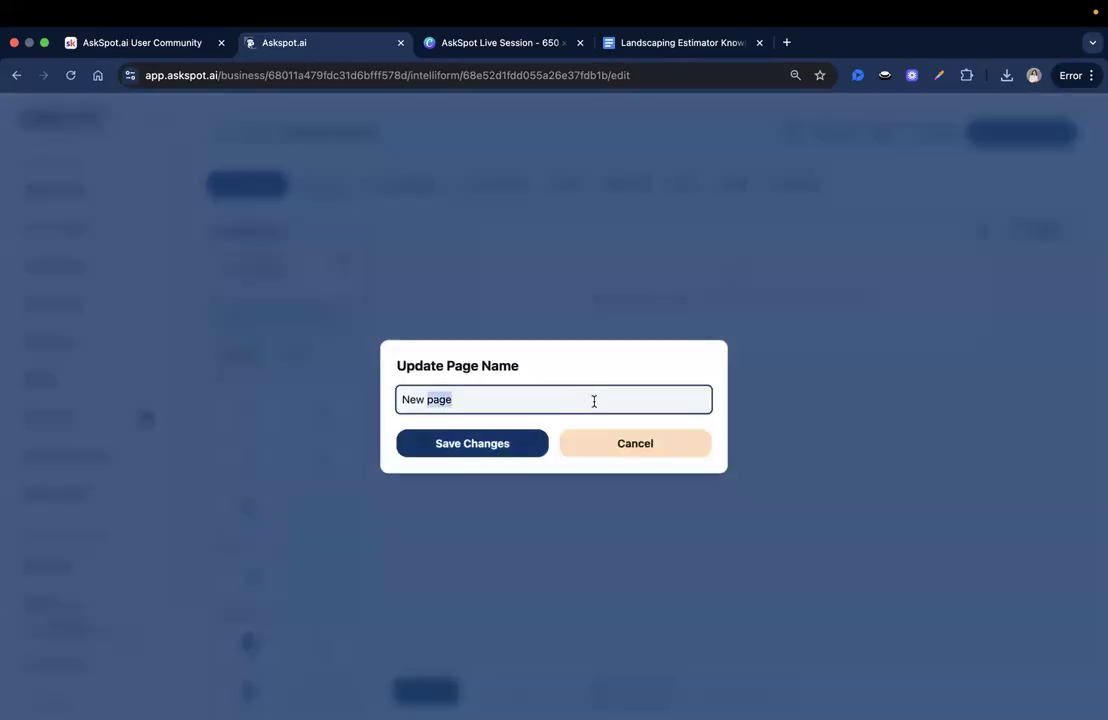
type("Project Details")
left_click(466, 441)
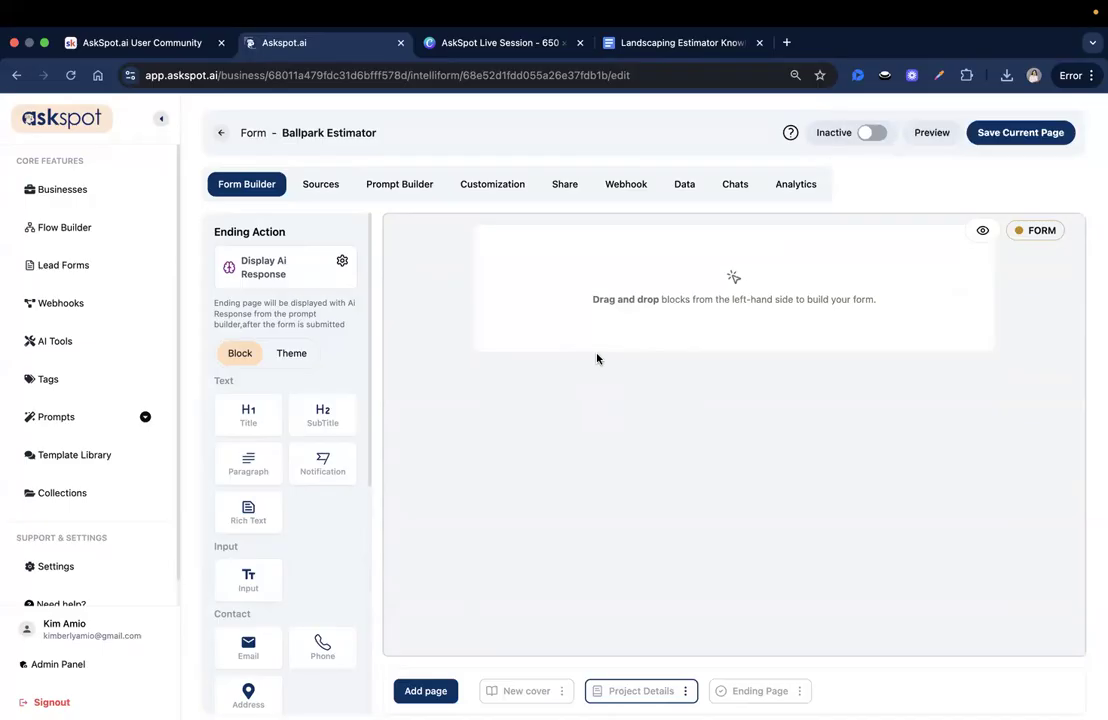
- Add a text input to Project Details with the question ID Lawn_size_sqft
scroll(268, 425, "down", 3)
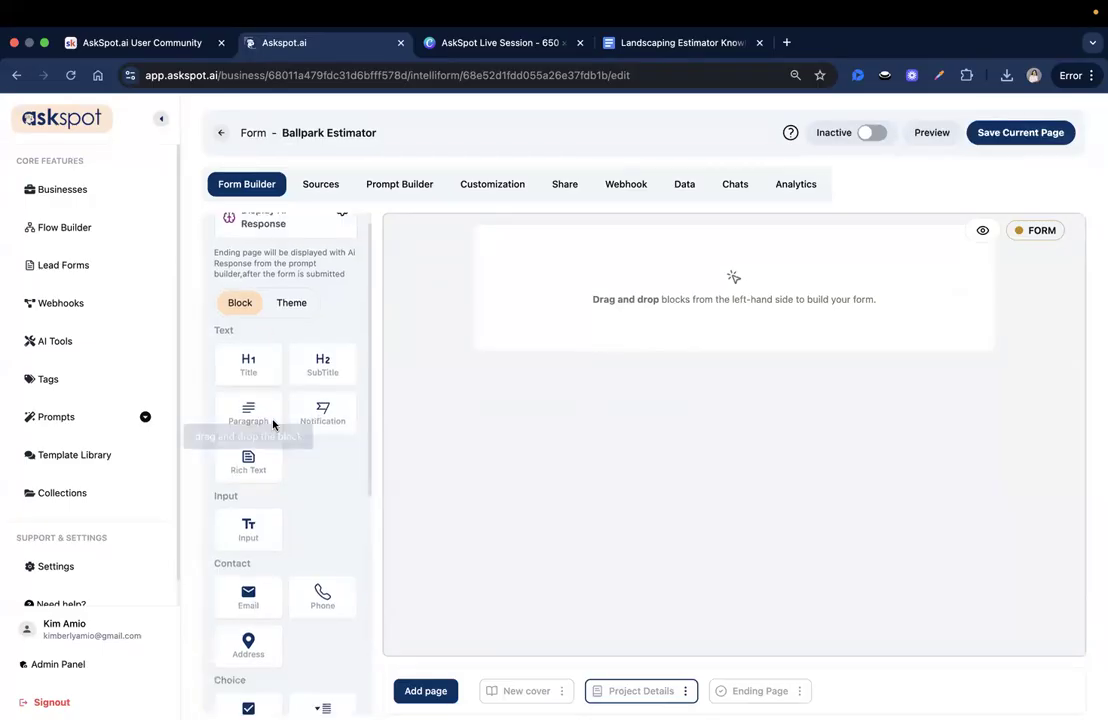
left_click_drag(256, 447, 650, 280)
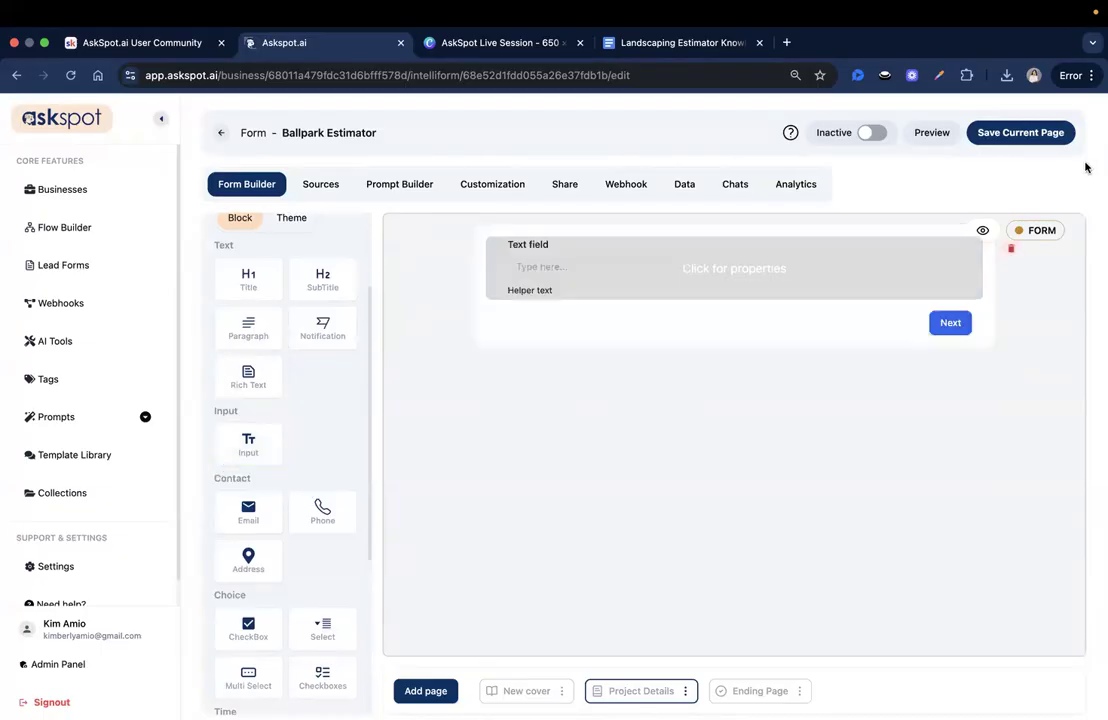
left_click(715, 270)
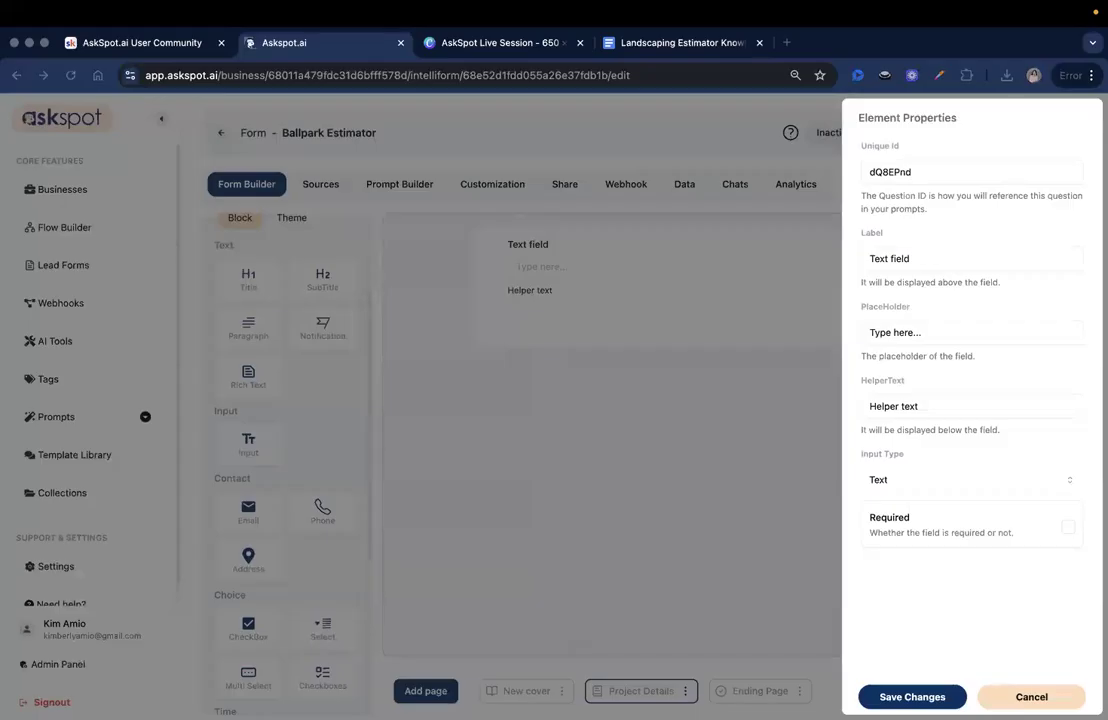
double_click(952, 172)
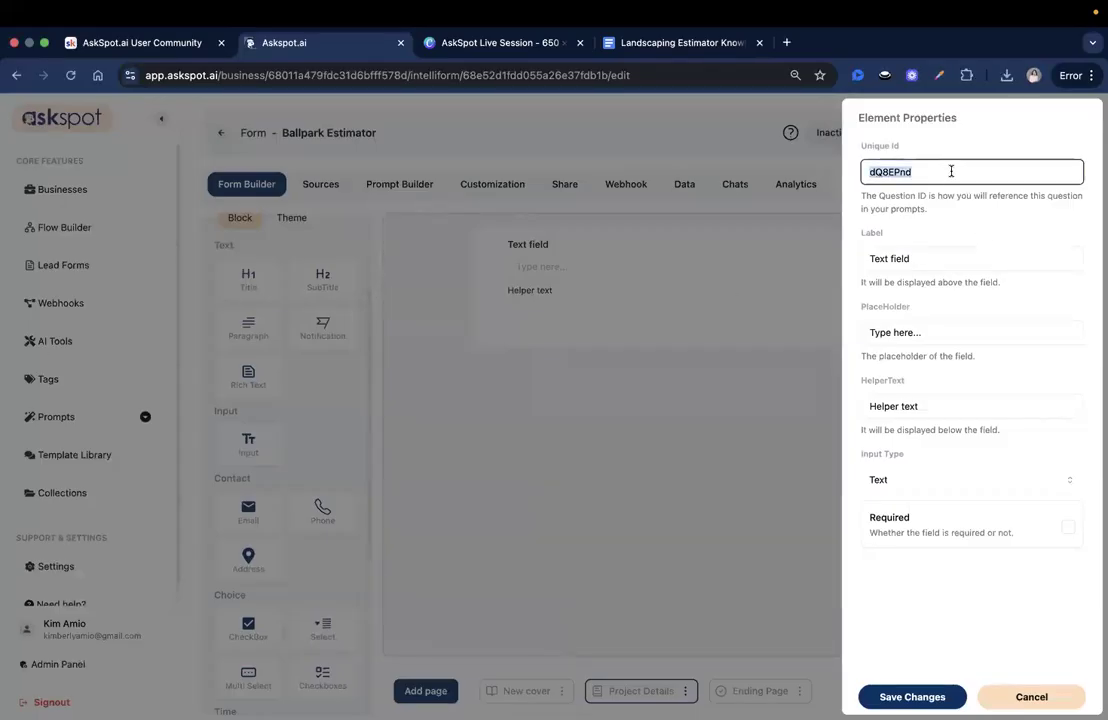
type("Lawn_size_sqft")
left_click(873, 153)
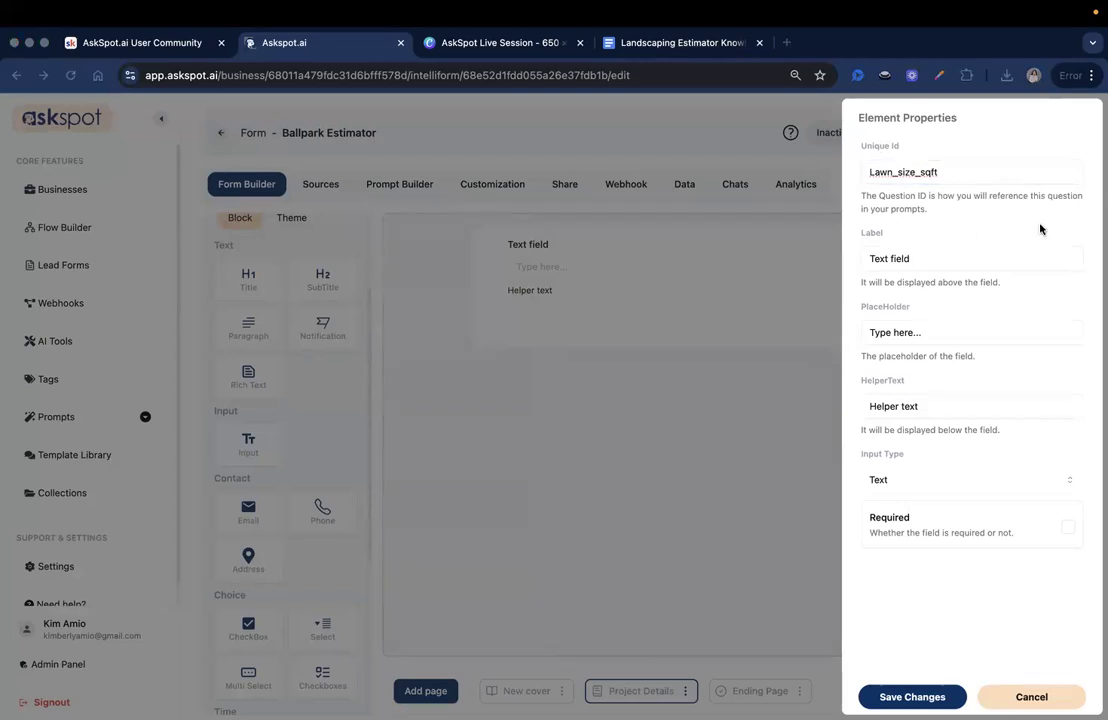
- Paste the approximate lawn size in square feet question as the field's label
left_click(1004, 252)
double_click(1004, 252)
type("What's the approximate size of your lawn (in square feet)?")
left_click_drag(908, 266, 781, 258)
left_click(872, 266)
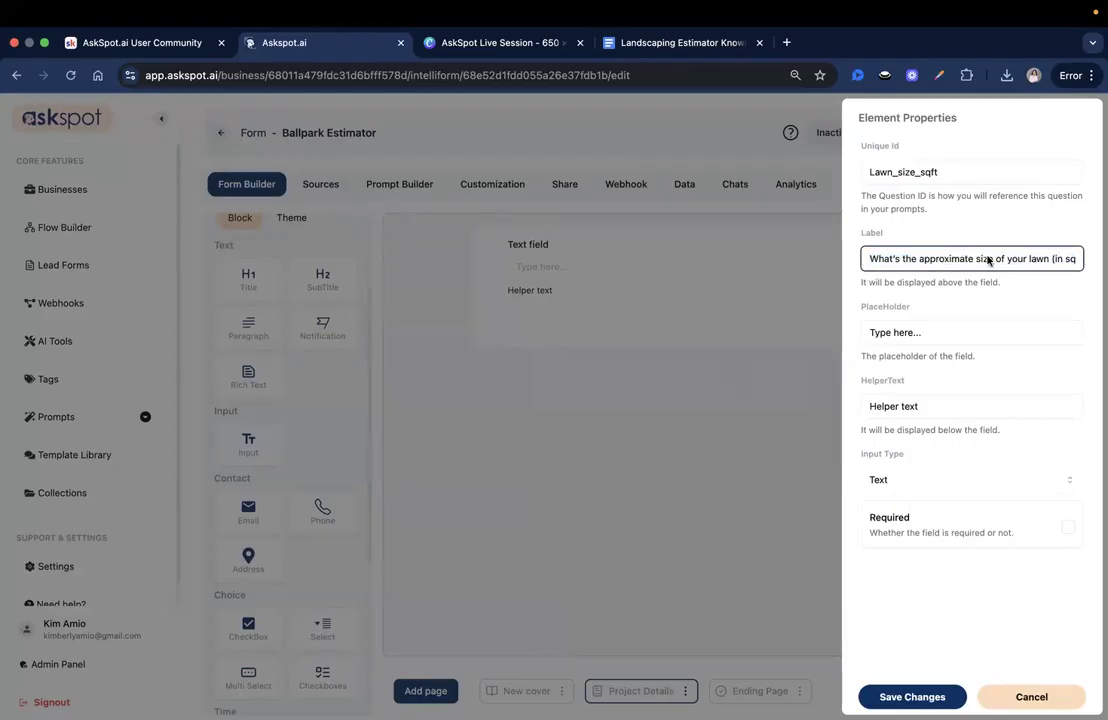
left_click_drag(903, 258, 1058, 255)
left_click(1042, 258)
- Set the placeholder to 'e.g., 2000', add the rough-estimate helper sentence, and save the field
key("super+Tab")
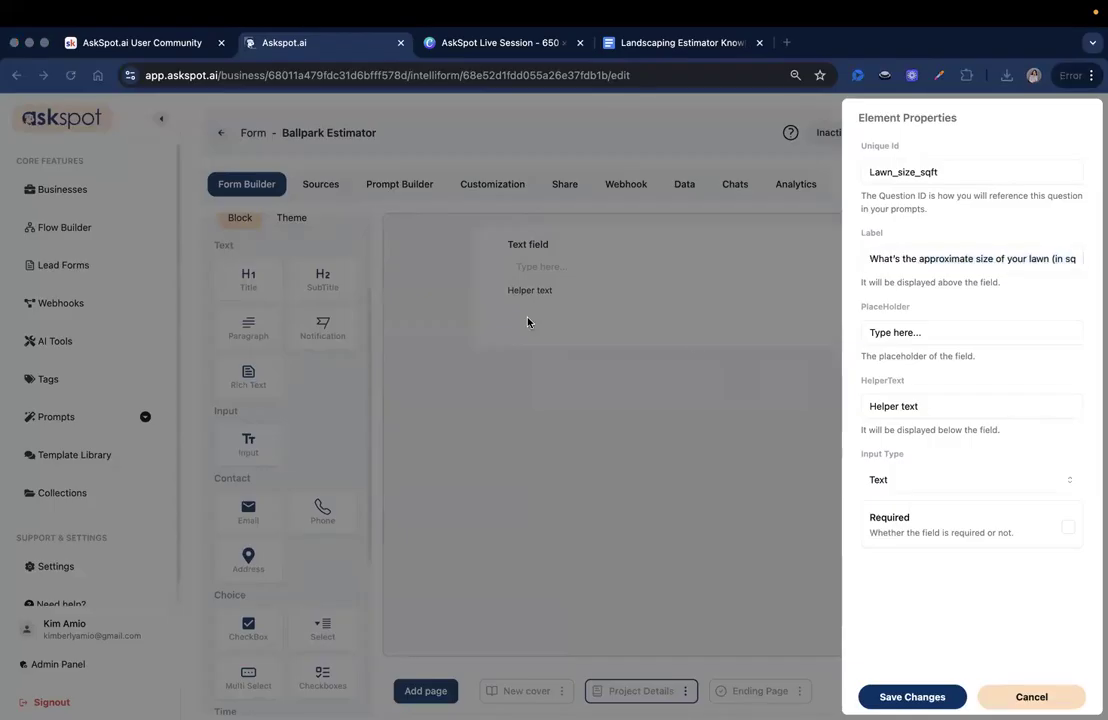
triple_click(898, 339)
type("e.g., 2000")
key("super+Tab")
triple_click(910, 405)
type("A rough estimate is totally fine — this helps calculate scope and pricing.")
key("super+Left")
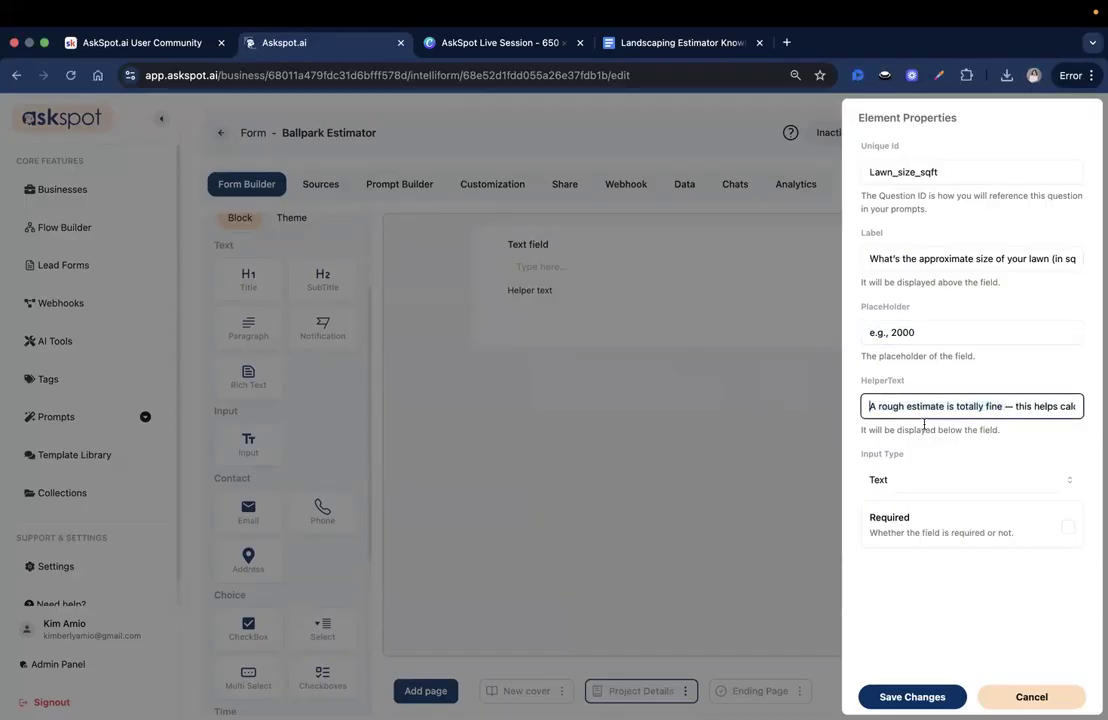
left_click_drag(877, 406, 1102, 415)
left_click_drag(921, 418, 1073, 402)
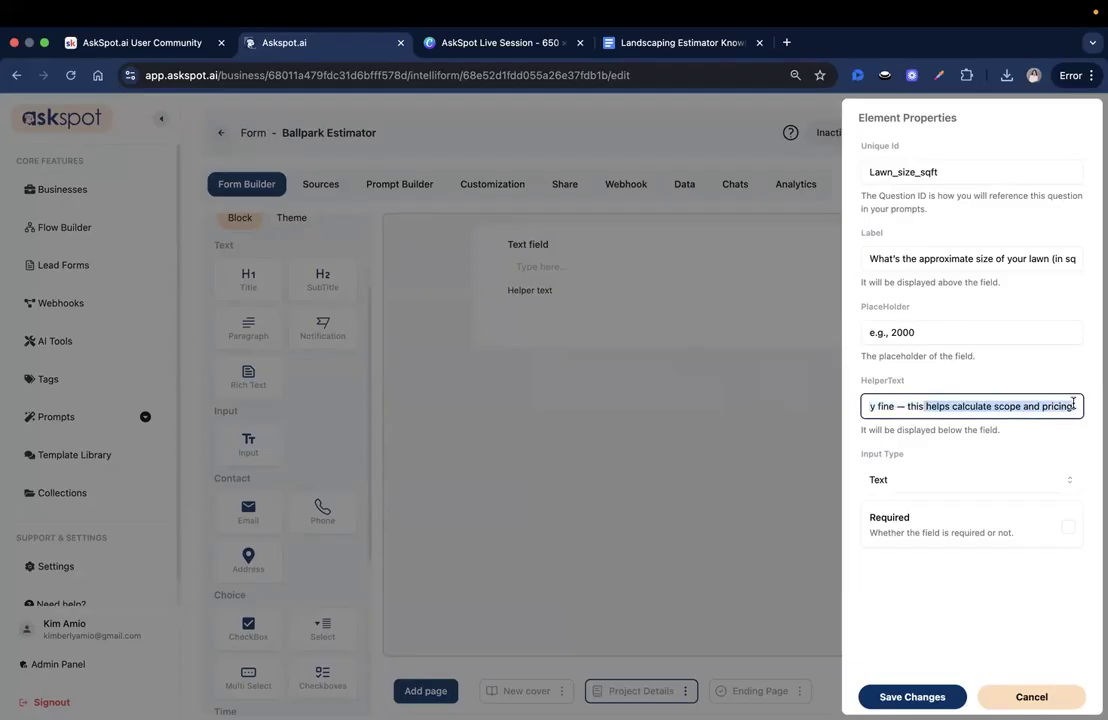
left_click(1075, 406)
left_click(930, 696)
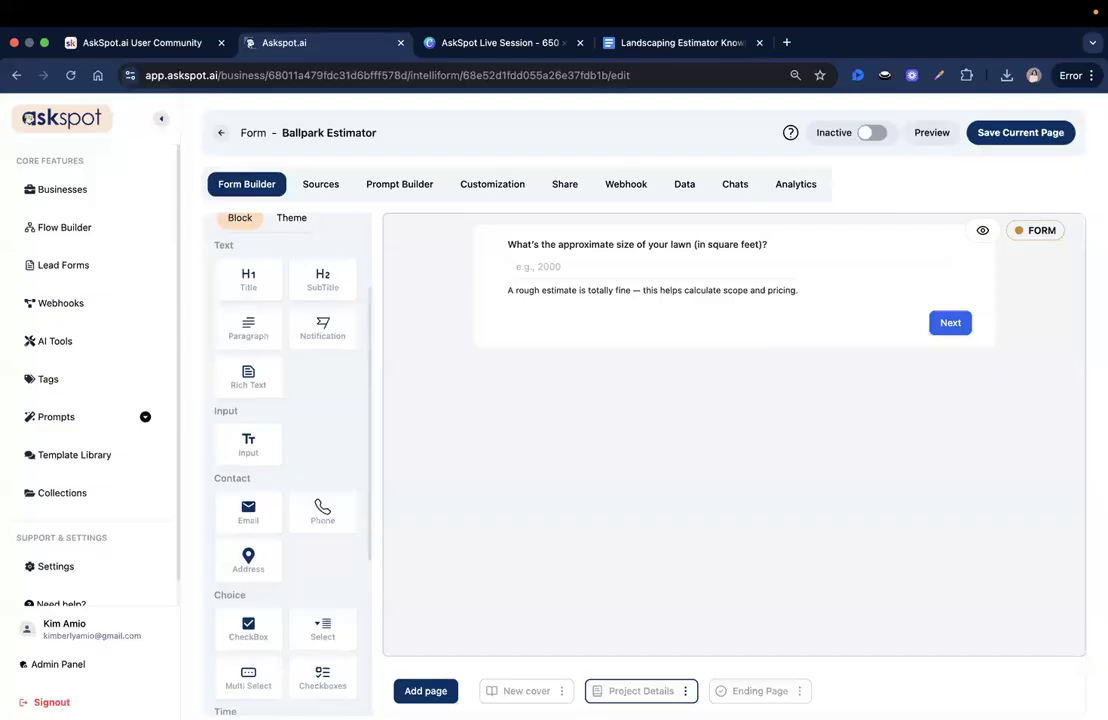
- Add a multi-select question below the lawn-size field with ID landscaping_services
scroll(320, 462, "down", 1)
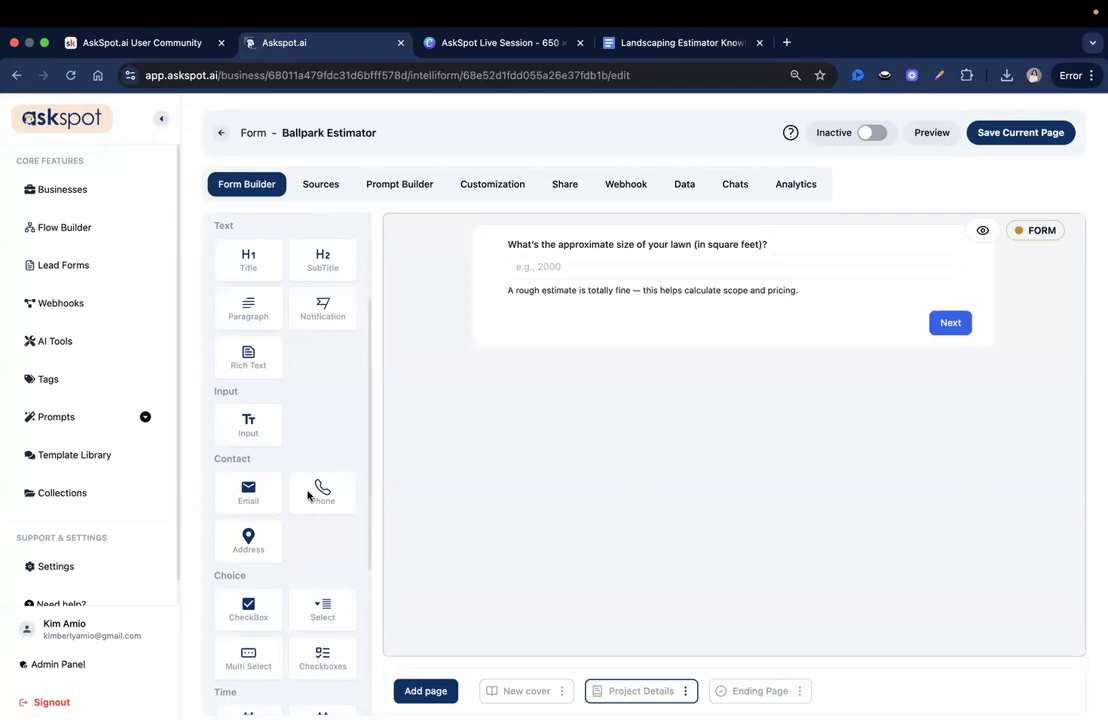
scroll(300, 494, "down", 5)
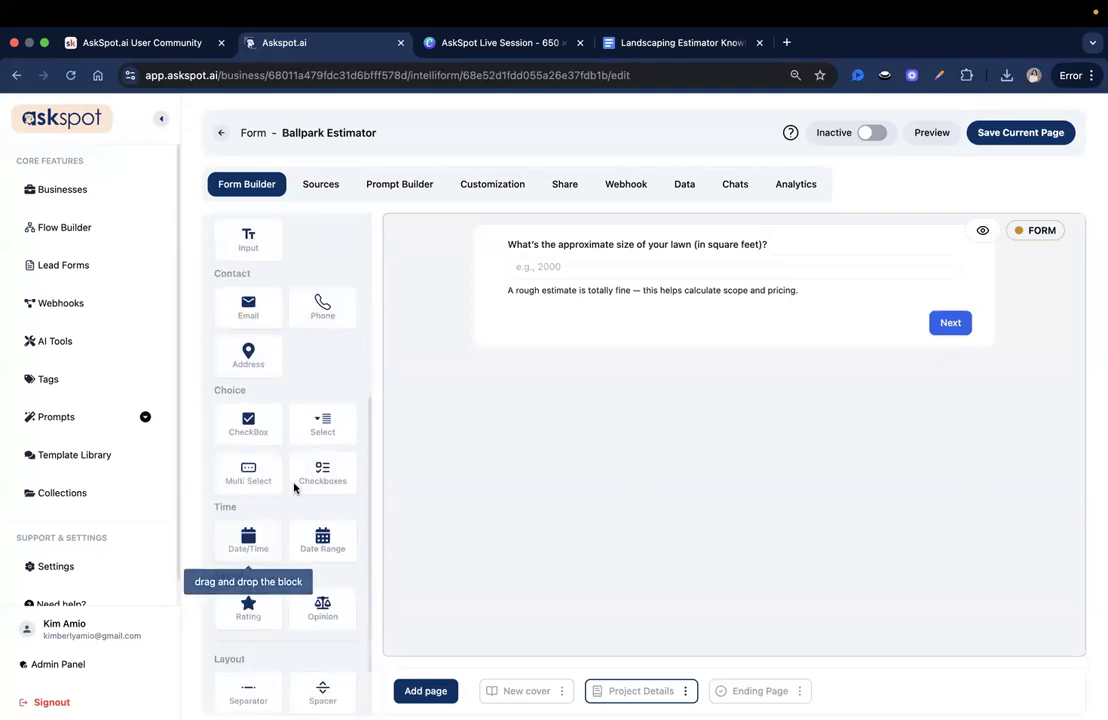
scroll(280, 465, "down", 1)
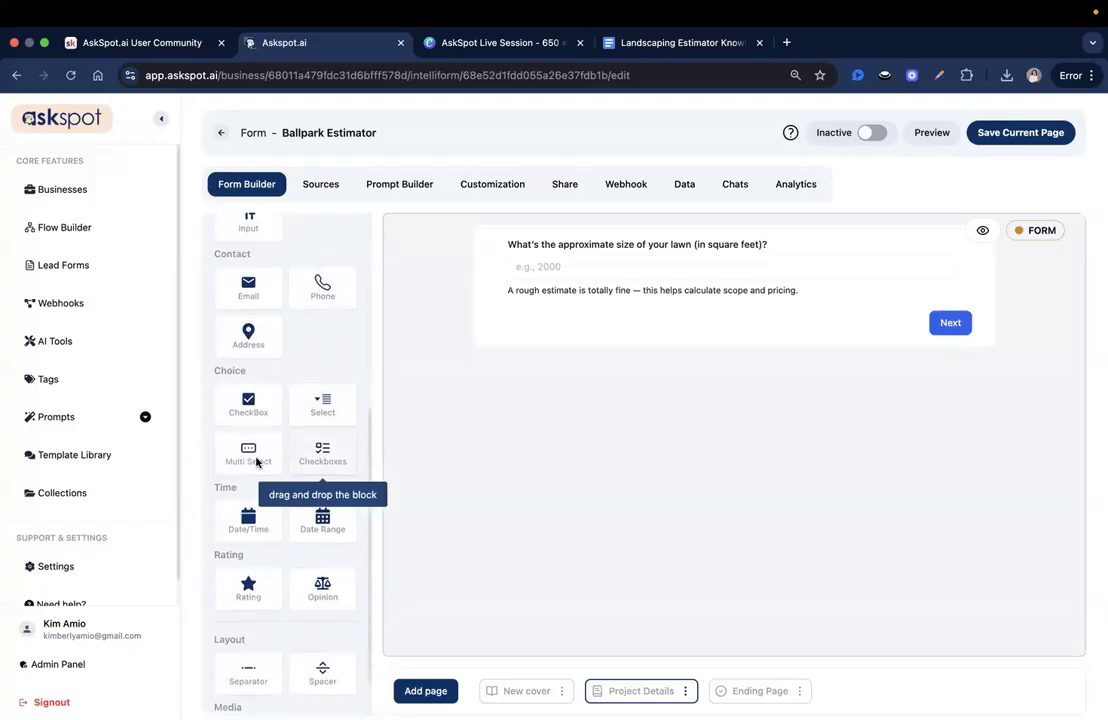
left_click_drag(248, 453, 547, 320)
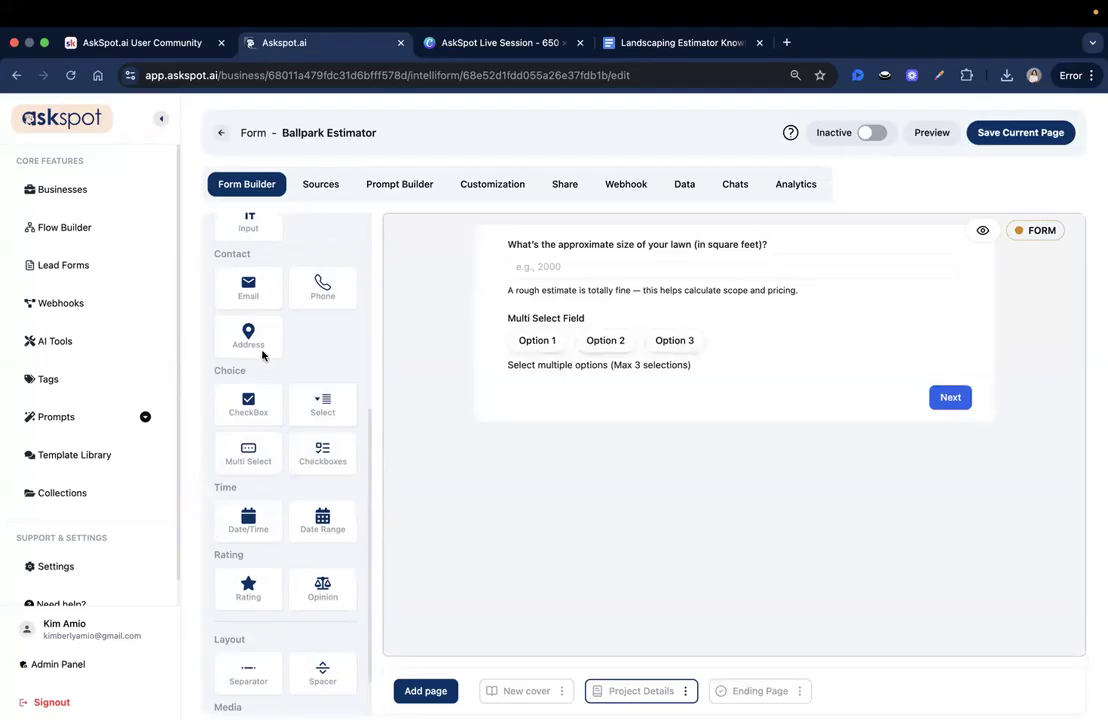
left_click(722, 352)
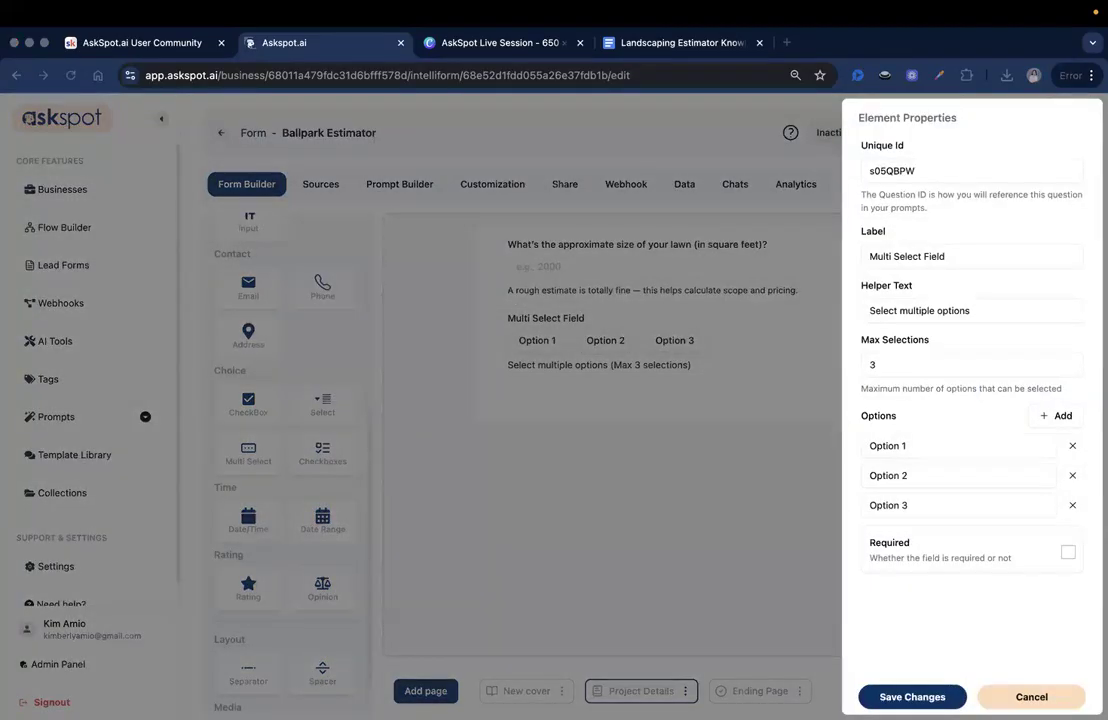
double_click(982, 175)
type("landscaping_services")
left_click_drag(877, 174, 925, 174)
left_click(931, 172)
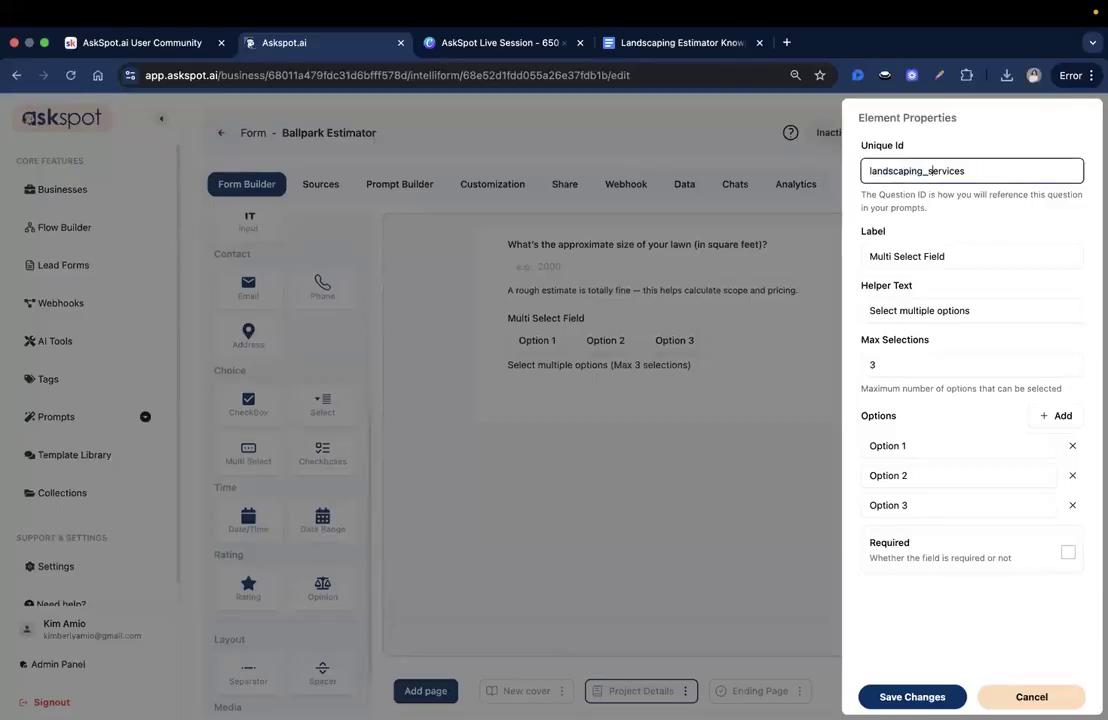
- Label the multi-select 'What landscaping services do you need?'
key("super+Tab")
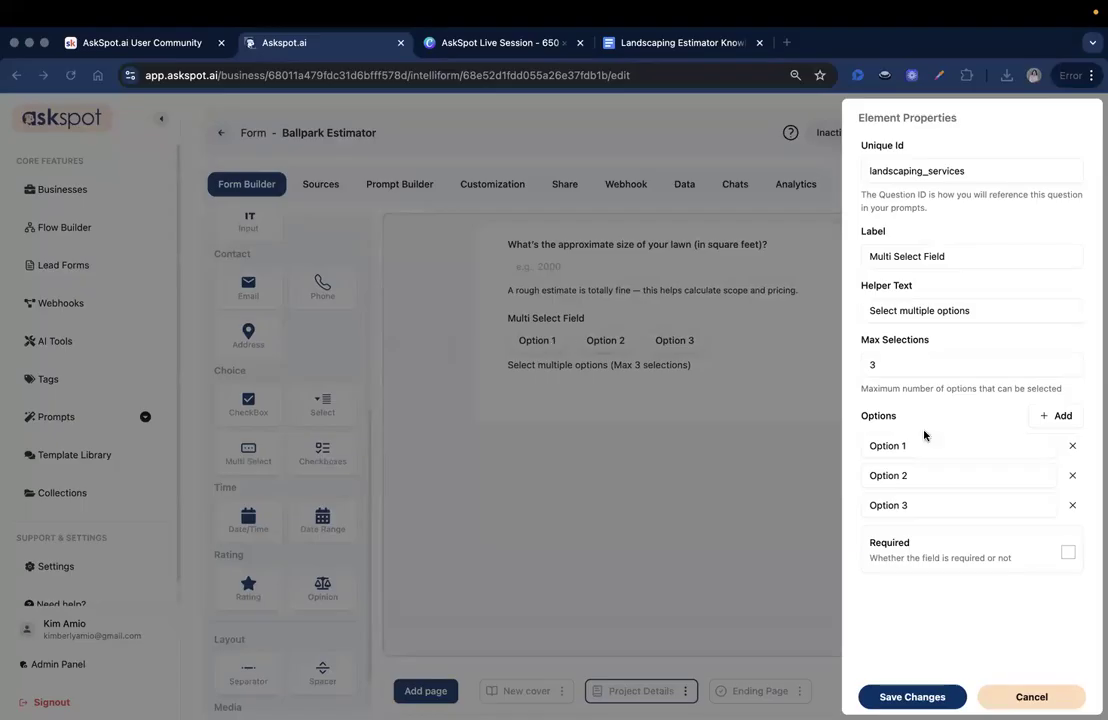
key("super+Tab")
double_click(968, 266)
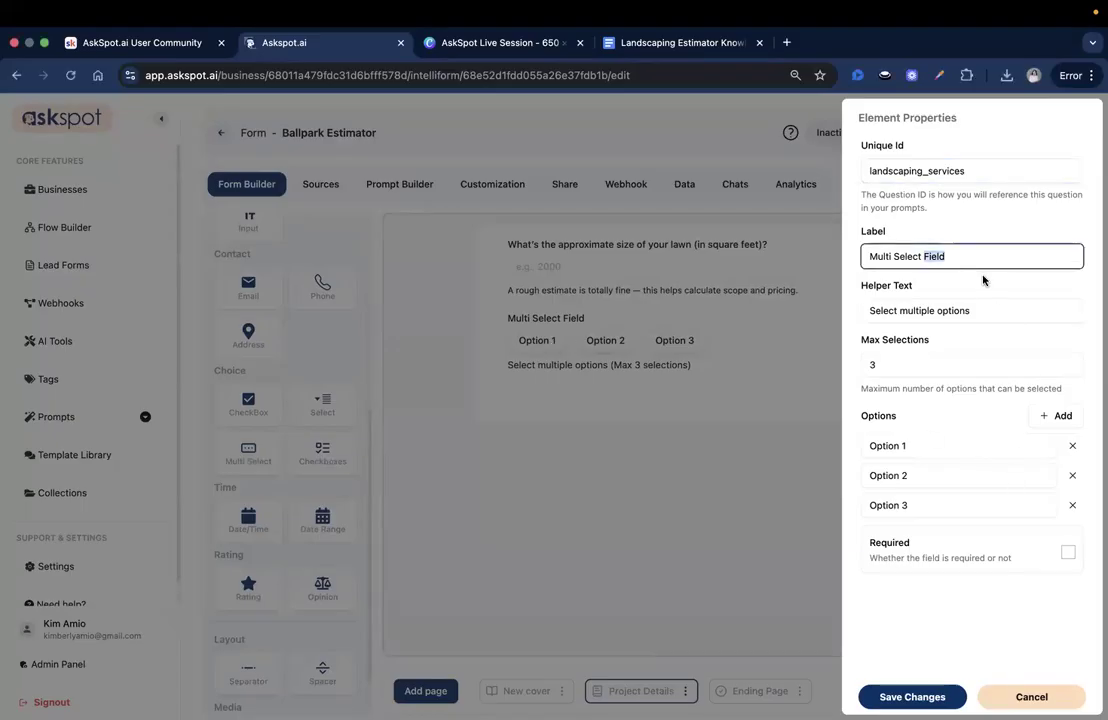
key("super+a")
type("What landscaping services do you need?")
- Set the helper text to 'Choose all that apply to your project.'
key("super+Tab")
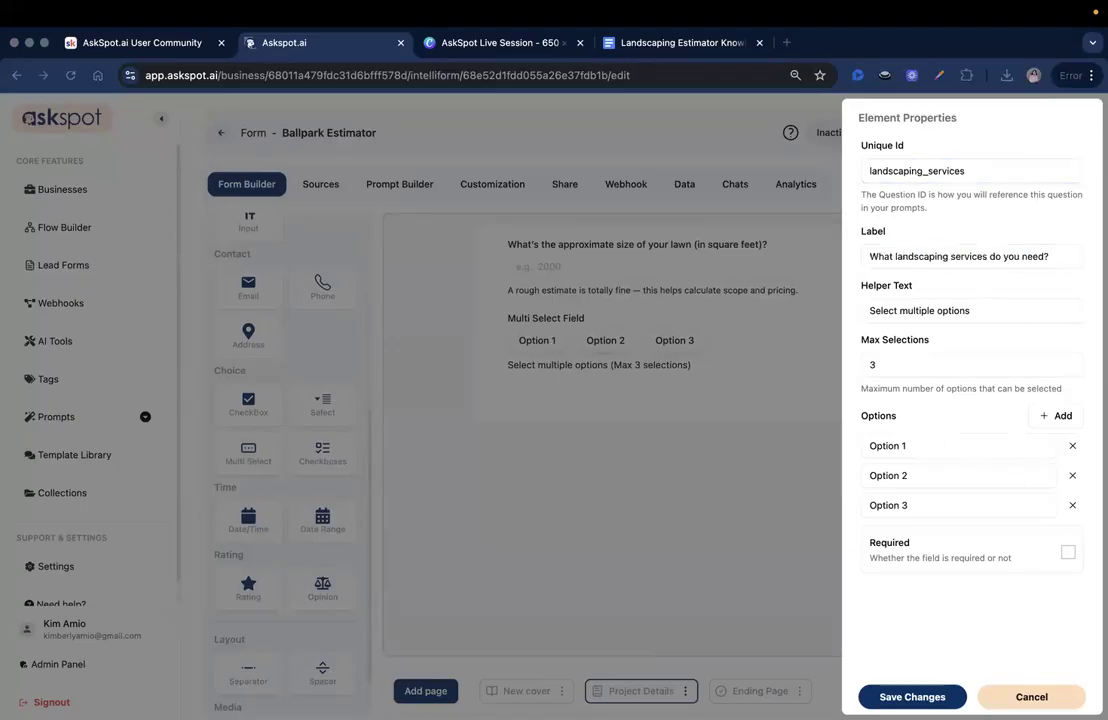
left_click(977, 319)
key("super+a")
type("Choose all that apply to your project.")
left_click_drag(869, 310, 1052, 306)
type("Choose all that apply to your project.")
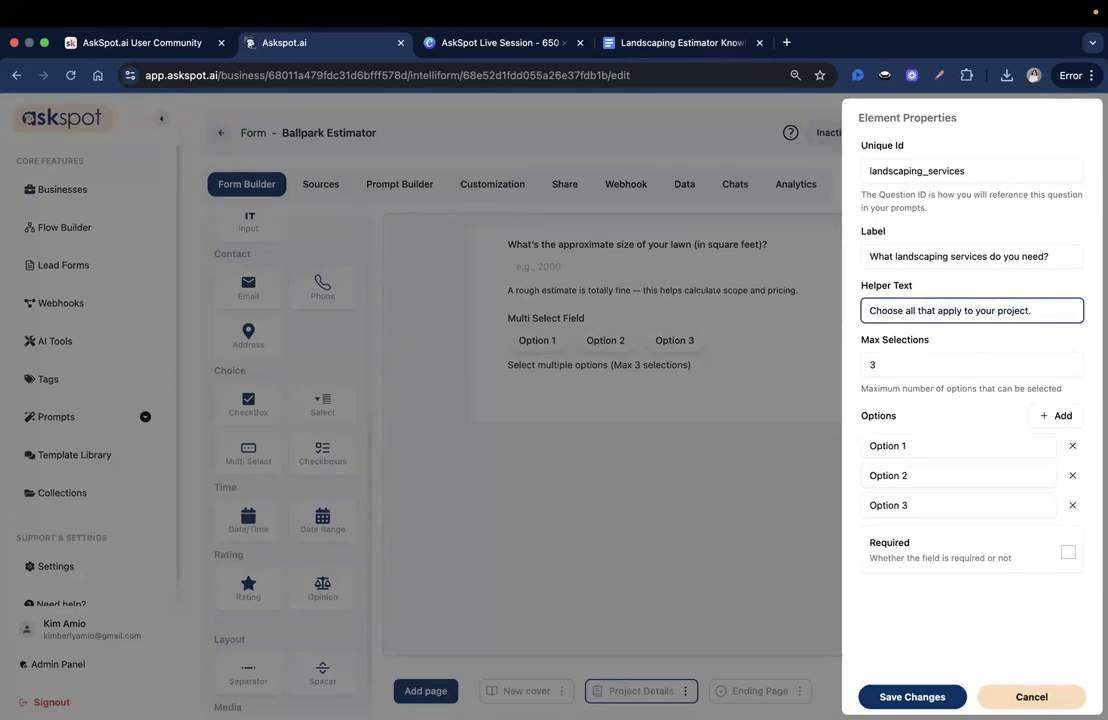
- Add option rows and fill the first three options: Mowing, Mulching and Weeding
left_click(1046, 420)
left_click(1059, 420)
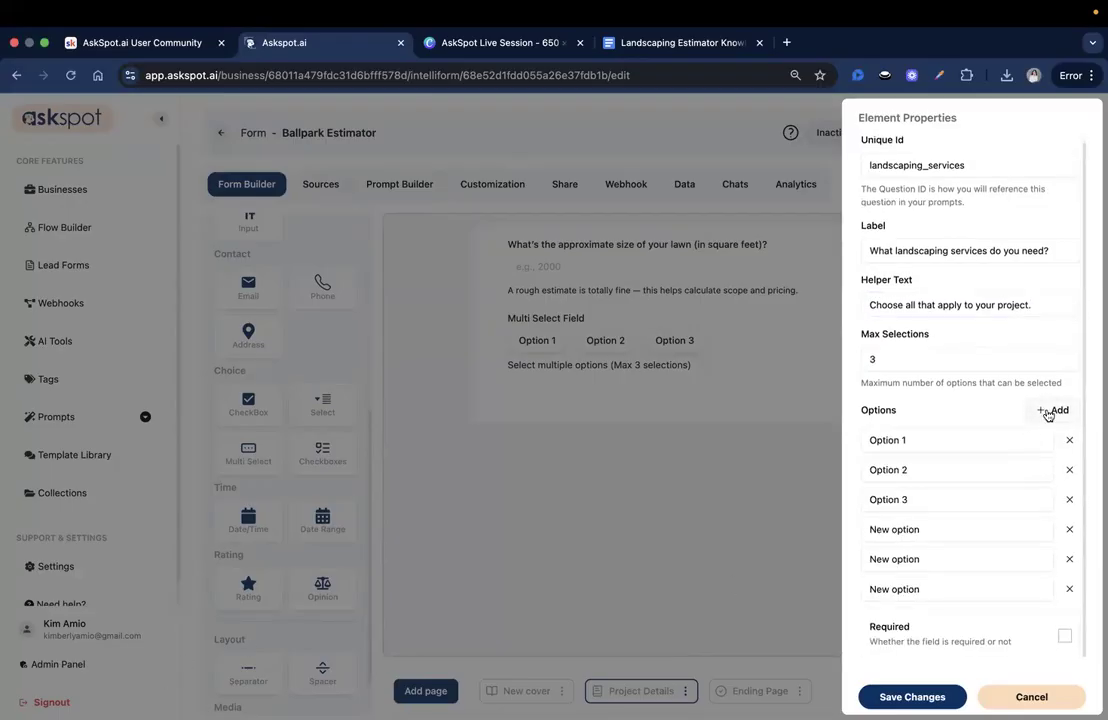
left_click(1048, 414)
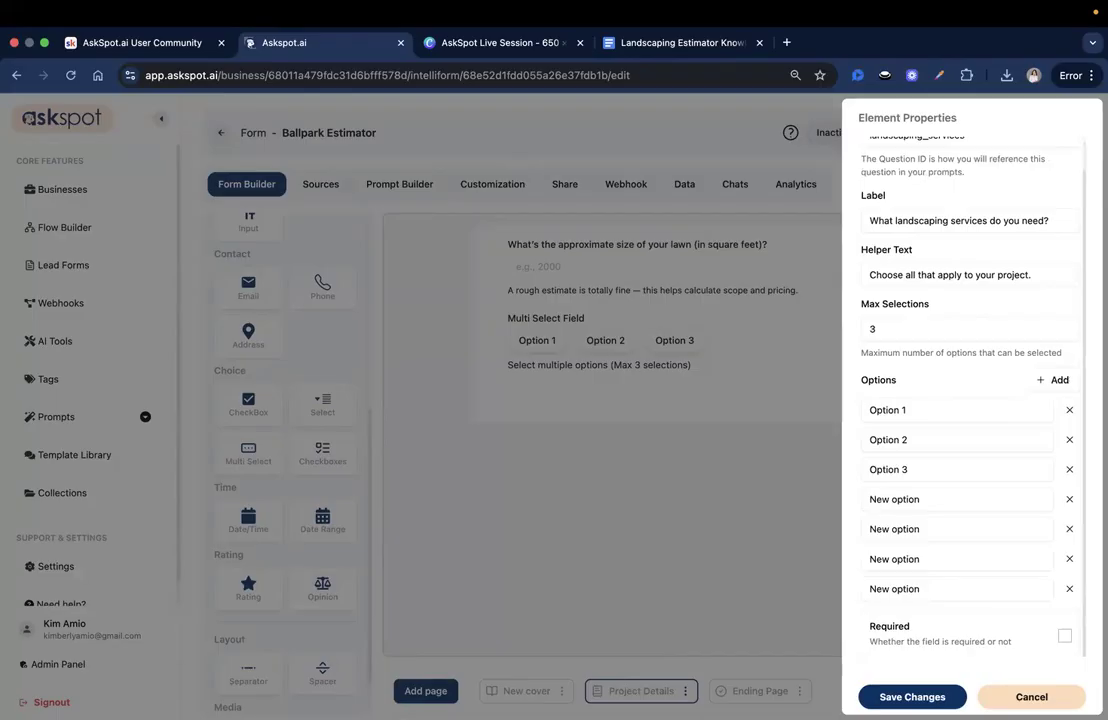
left_click(903, 408)
key("super+a")
type("Mowing")
key("super+Tab")
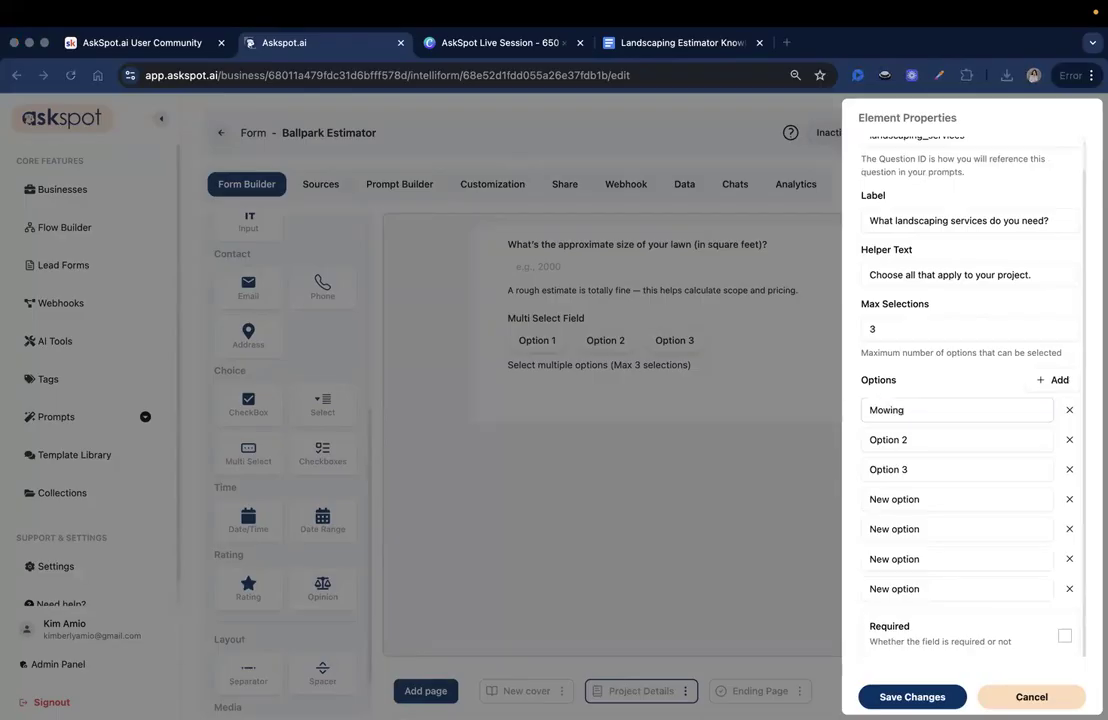
left_click(920, 445)
triple_click(920, 447)
type("Mulching")
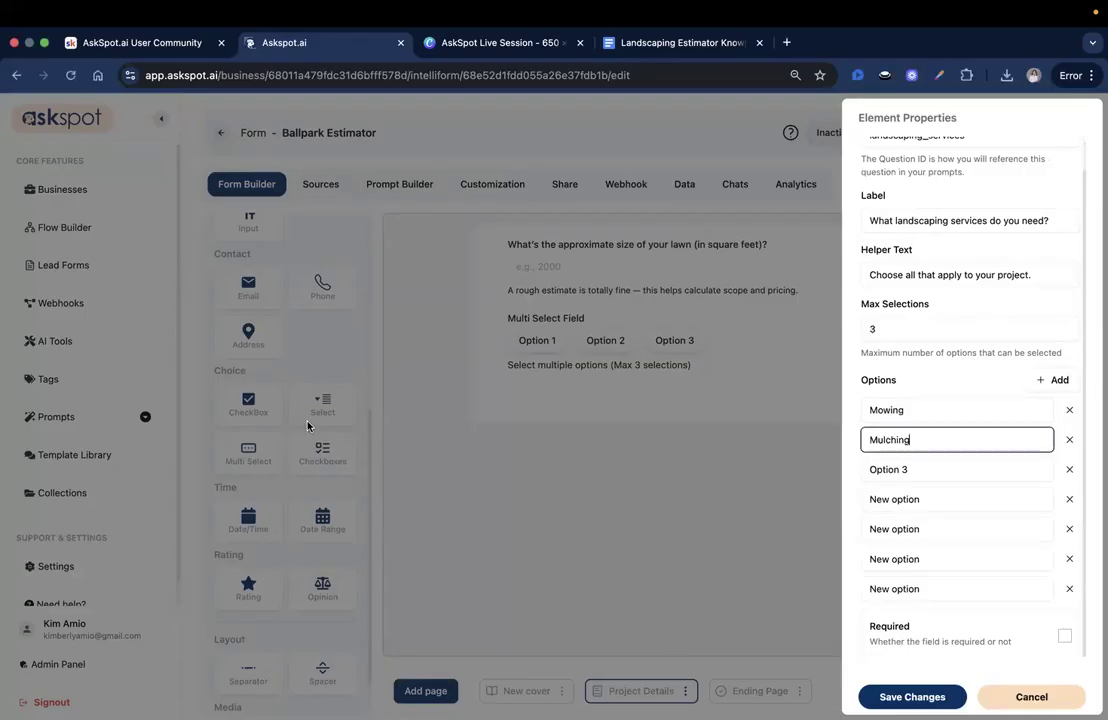
key("super+Tab")
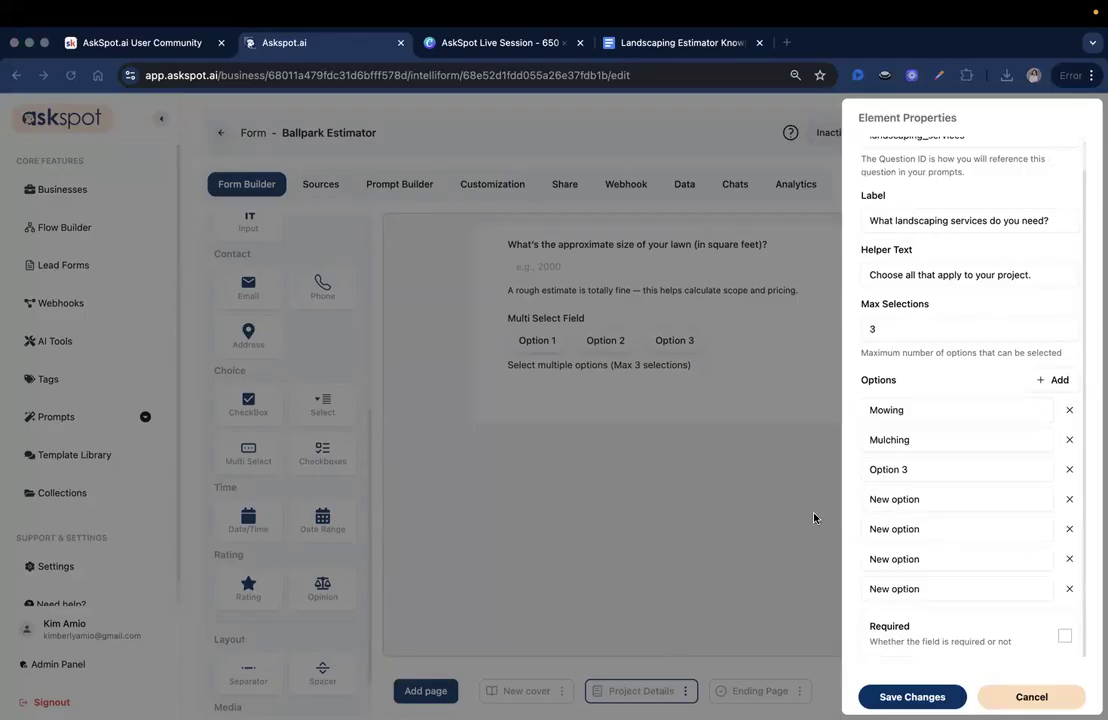
left_click(905, 471)
triple_click(905, 471)
type("Weeding")
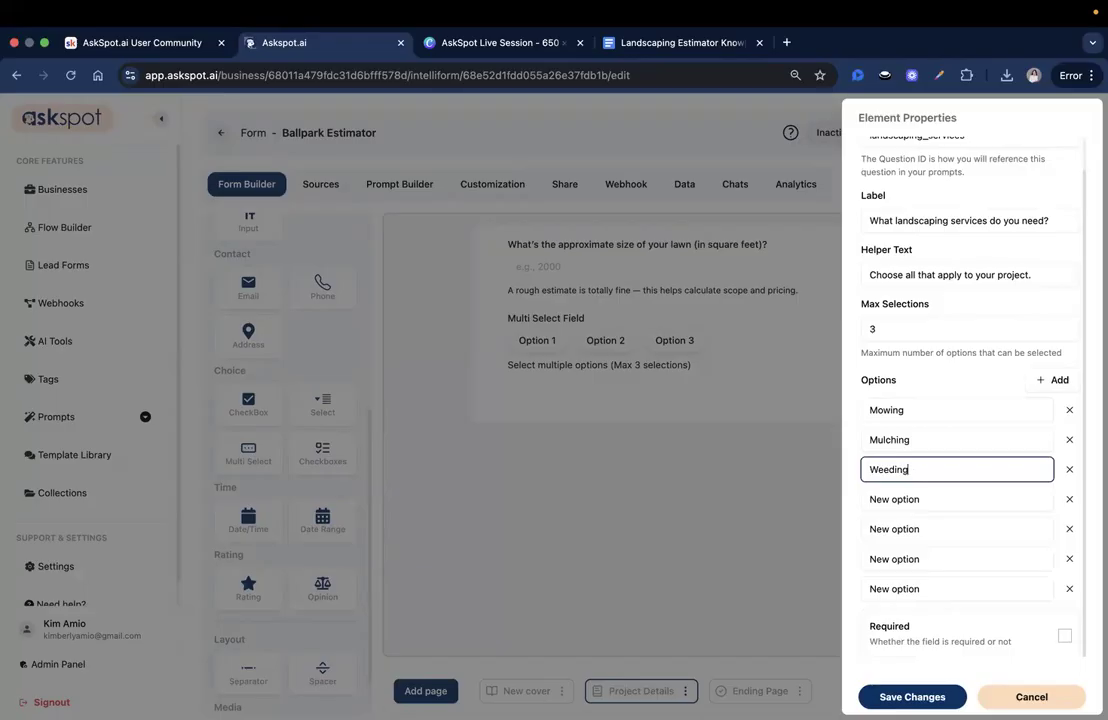
- Fill the remaining options: Planting, Trimming & Pruning, Lawn Treatment and Tree/Shrub Removal
double_click(905, 498)
triple_click(905, 499)
type("Planting")
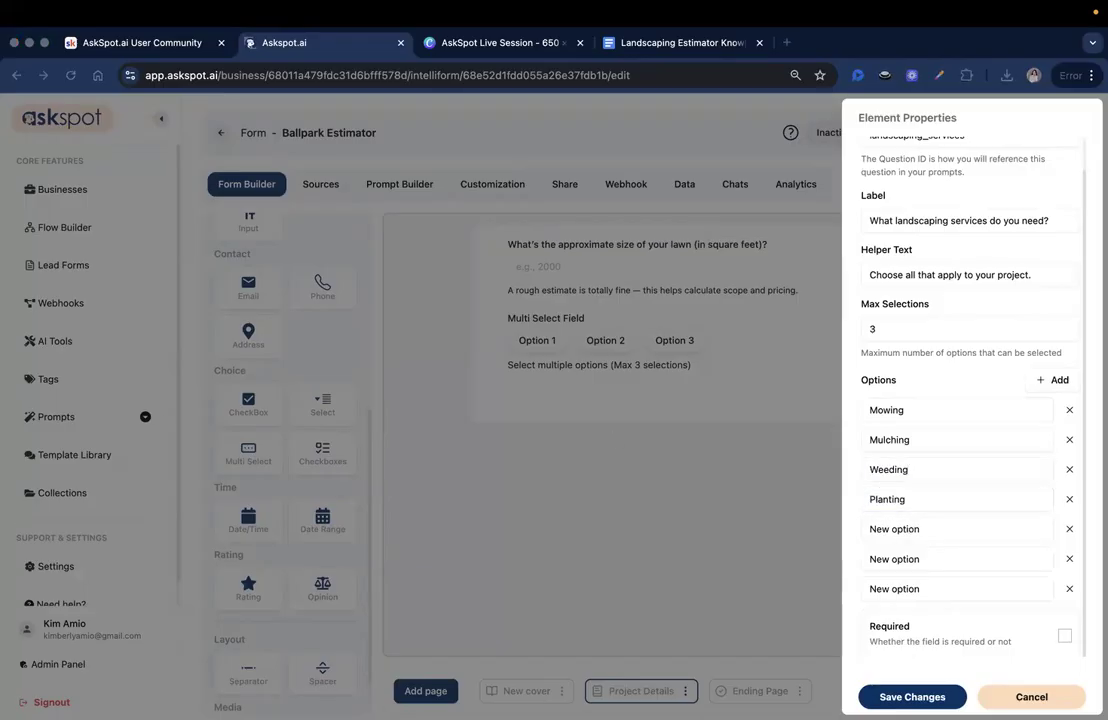
double_click(942, 533)
triple_click(937, 533)
type("Trimming & Pruning")
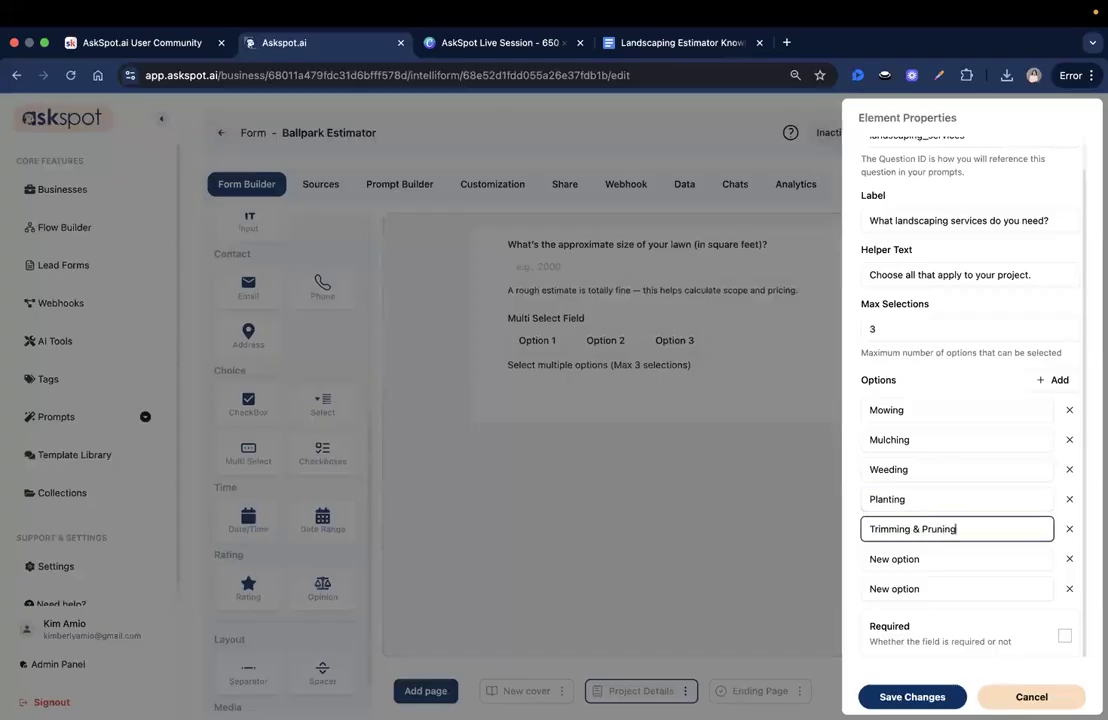
key("super+Tab")
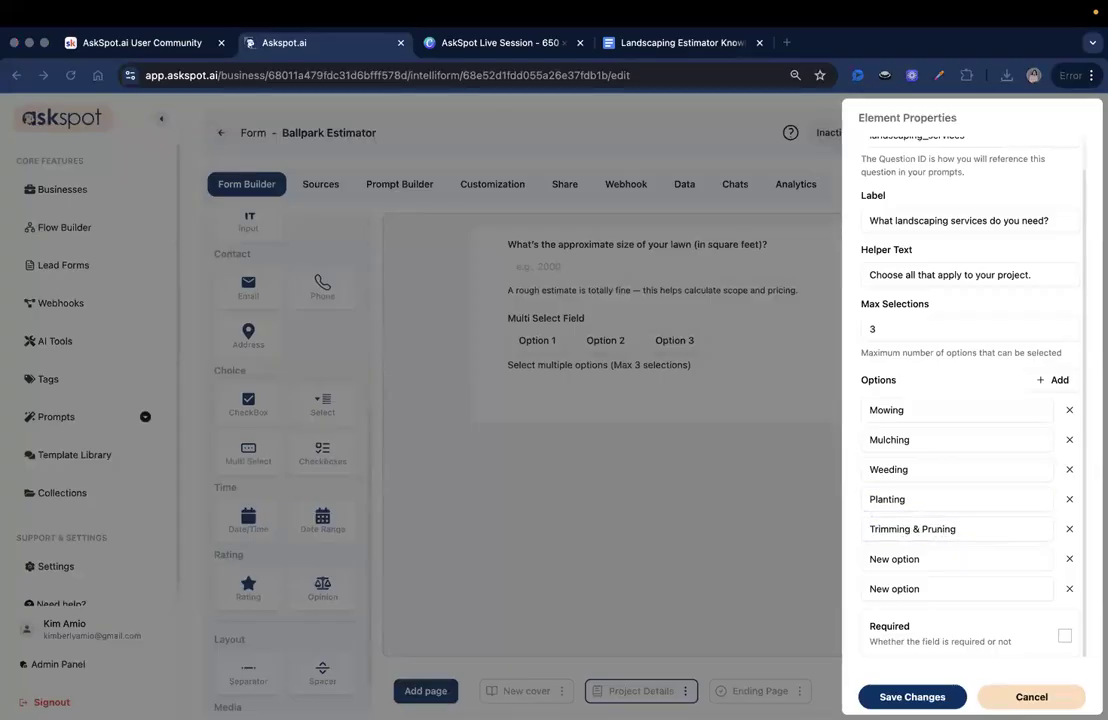
triple_click(931, 559)
type("Lawn Treatment")
key("super+Tab")
triple_click(937, 588)
type("Tree/Shrub Removal")
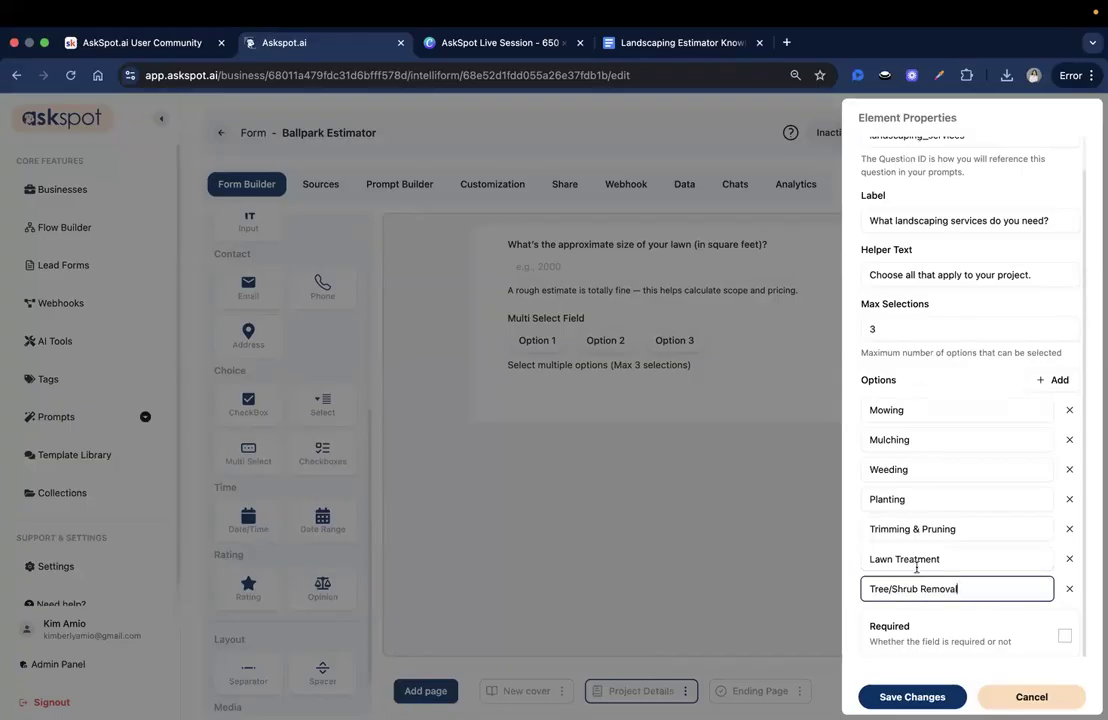
- Set Max Selections to 7 and save the services field
left_click(895, 329)
type("7")
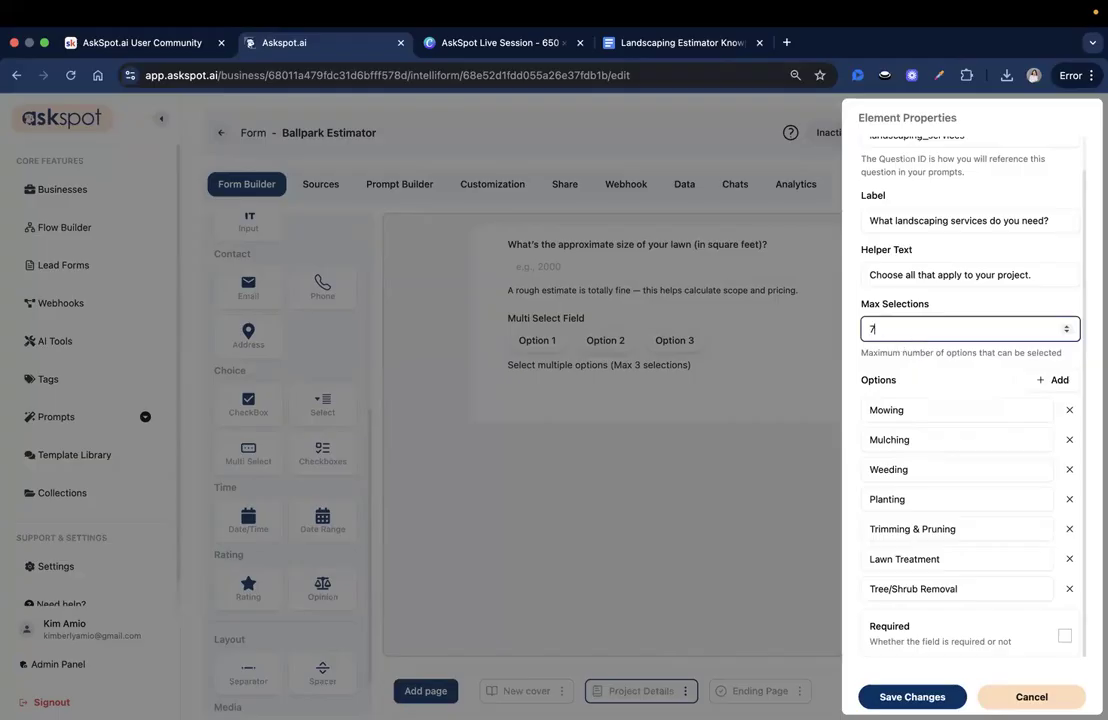
left_click(920, 378)
scroll(1009, 487, "up", 1)
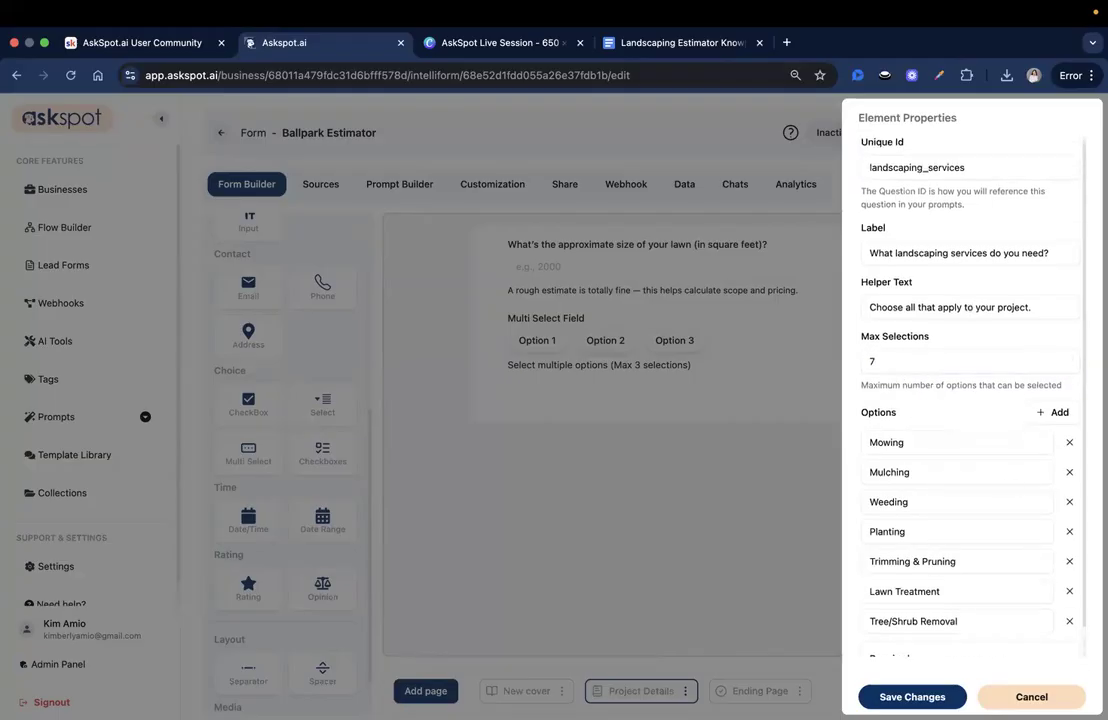
scroll(945, 620, "down", 1)
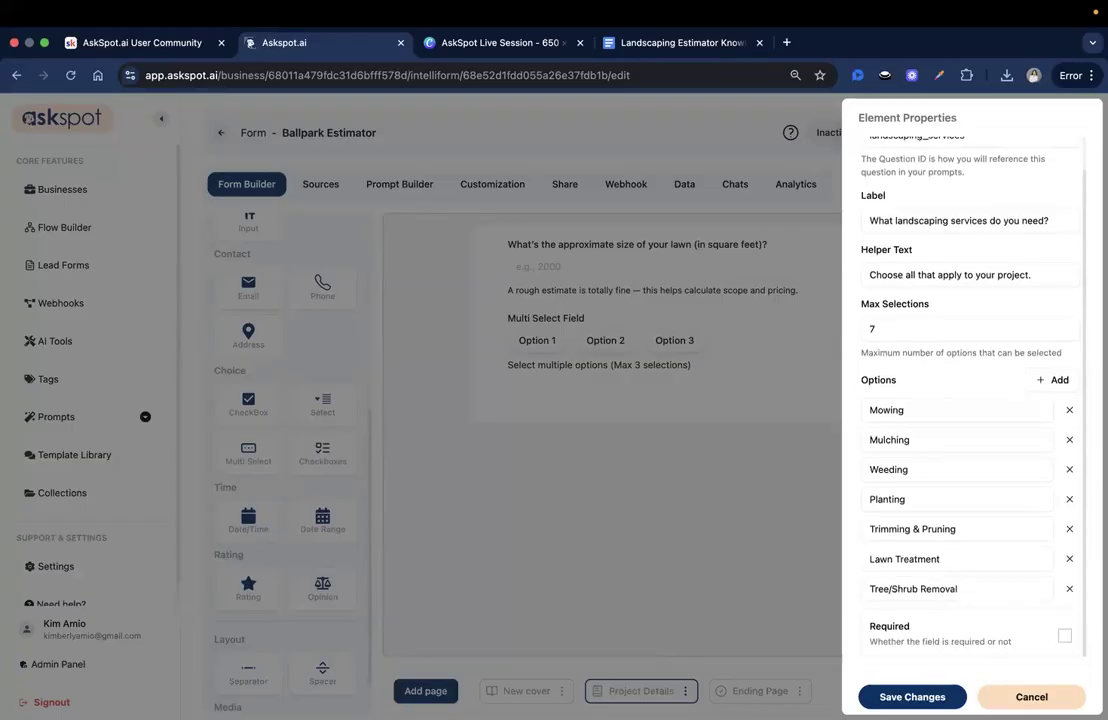
left_click(911, 696)
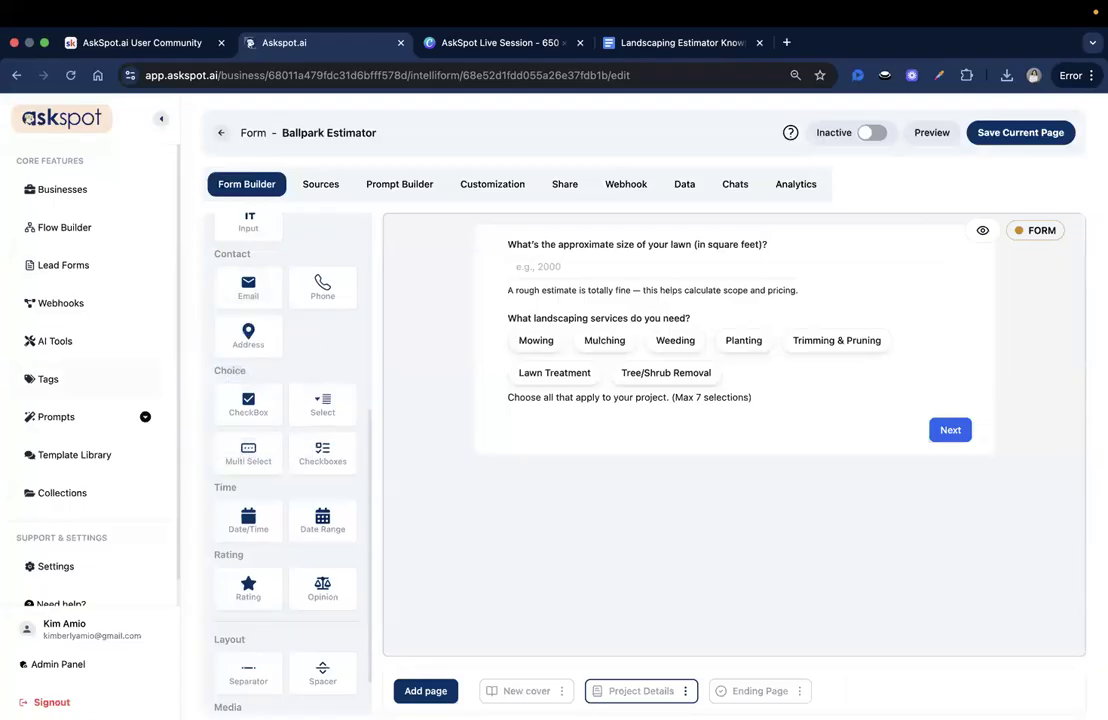
- Add a dropdown question below the services question with ID Recurring_service
scroll(282, 361, "down", 1)
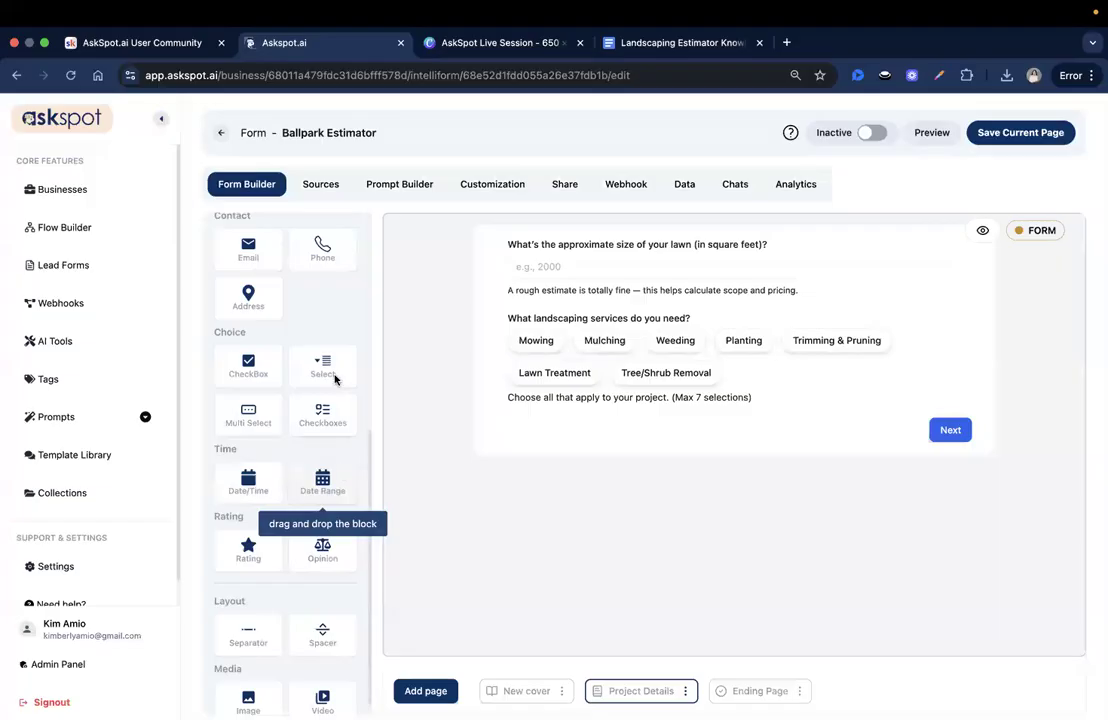
left_click_drag(304, 364, 568, 415)
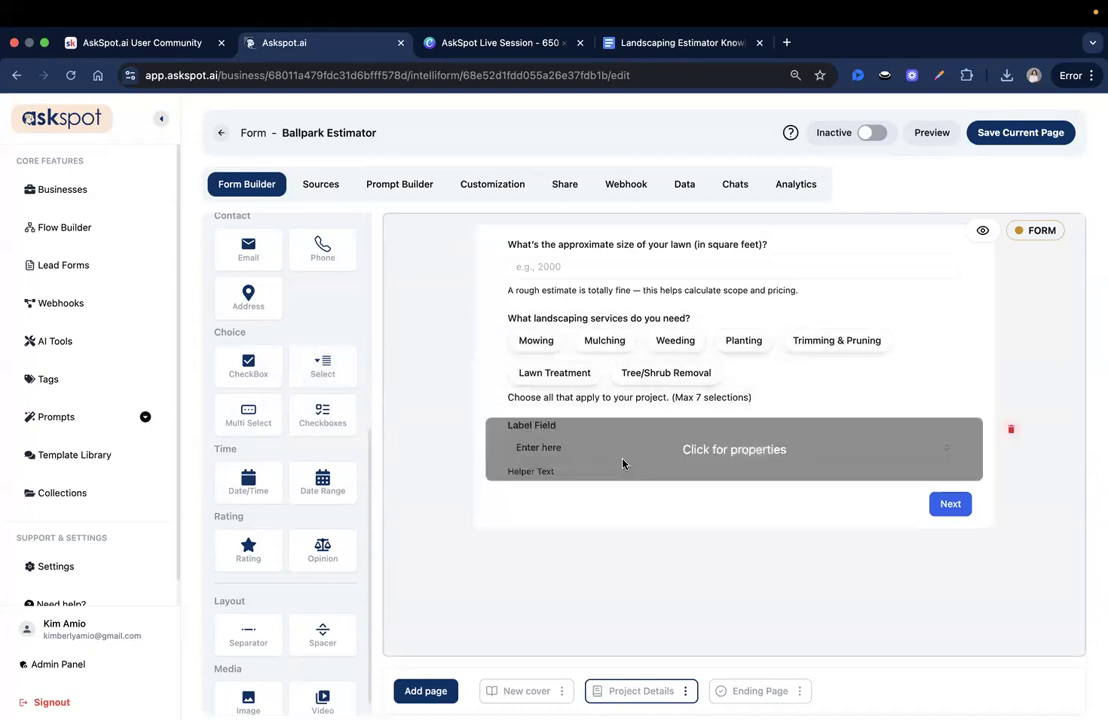
left_click(610, 450)
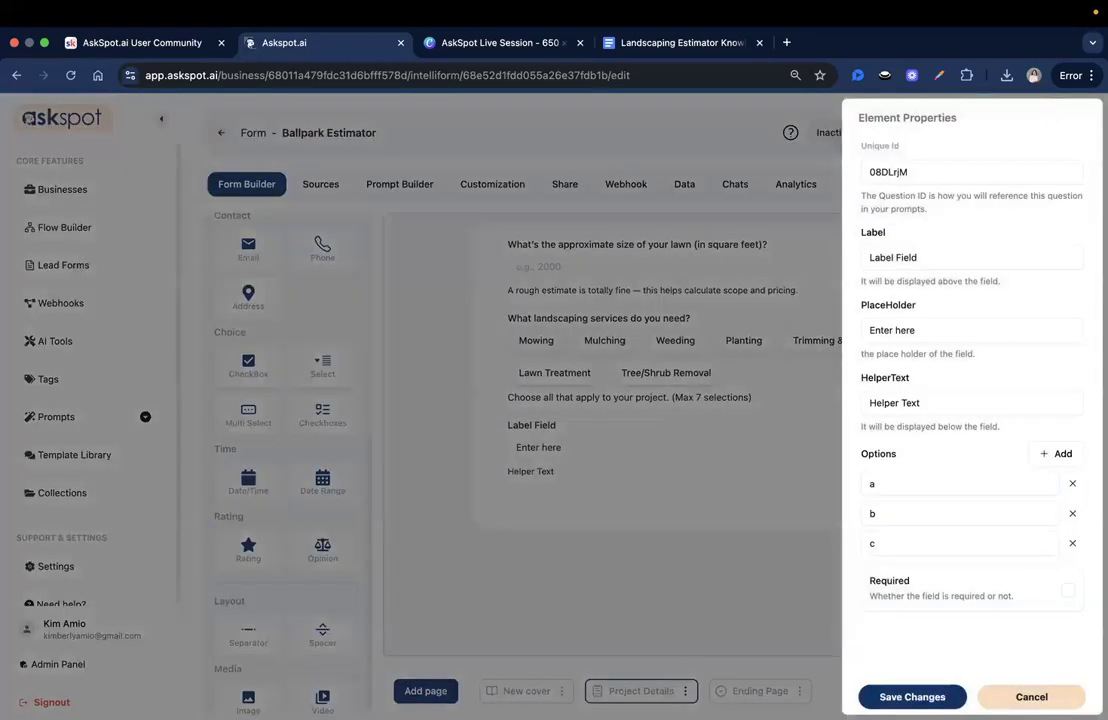
double_click(898, 170)
type("Recurring_service")
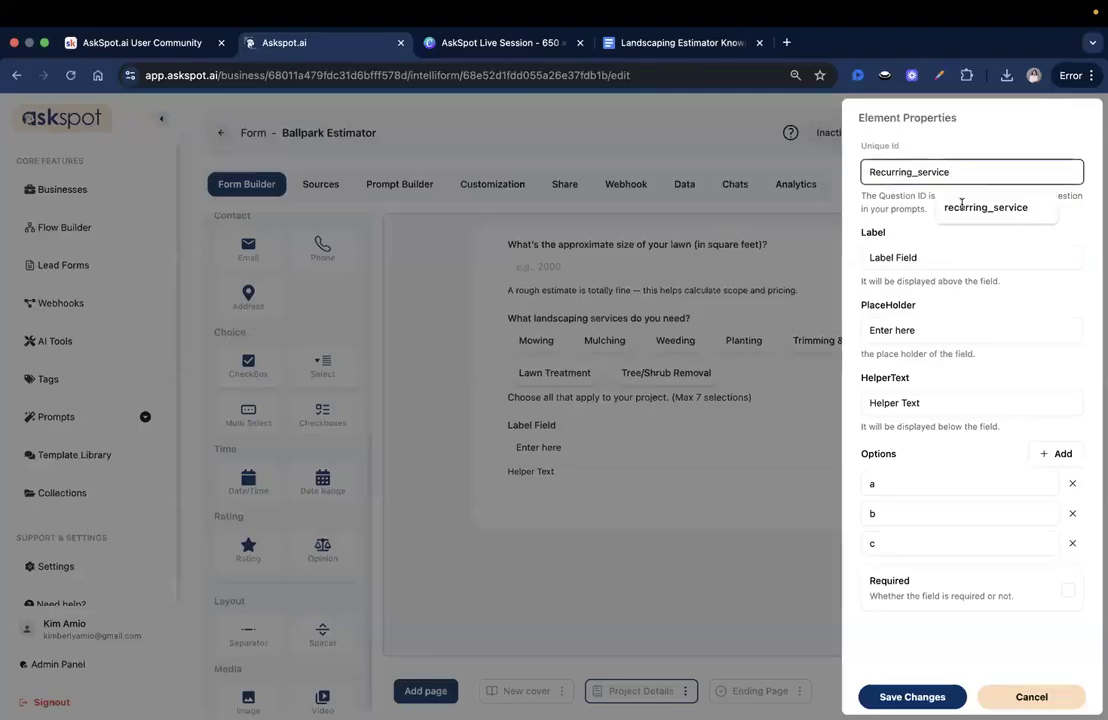
- Label the dropdown 'Is this a one-time job or recurring service?'
left_click(937, 252)
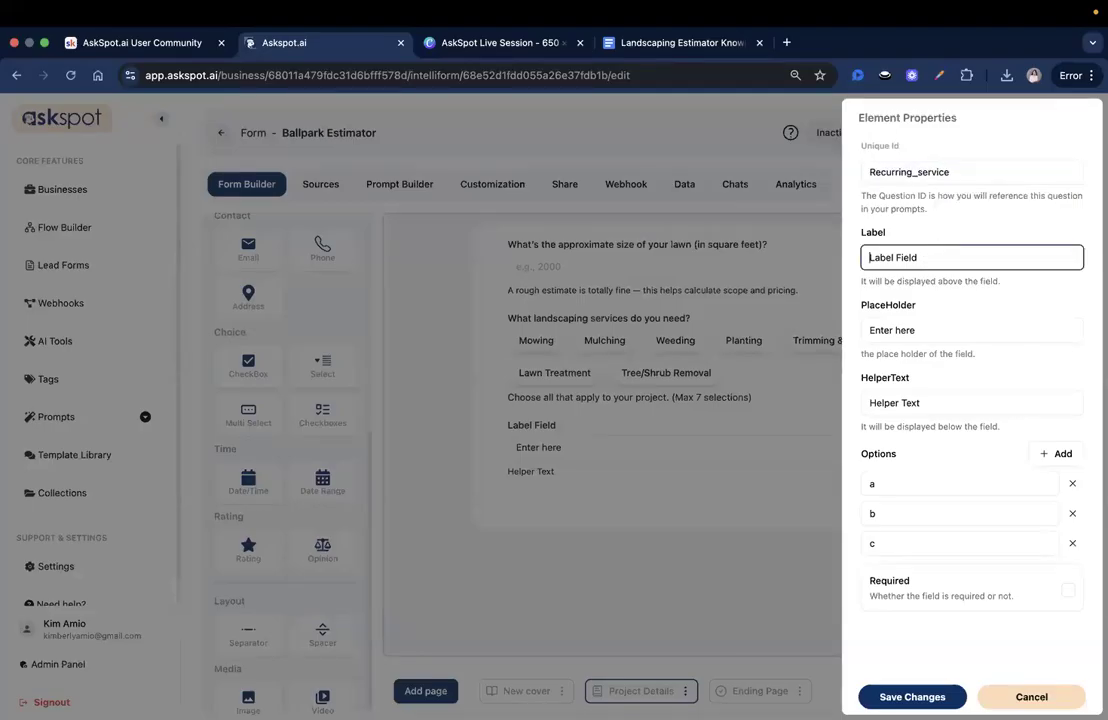
triple_click(885, 258)
type("Is this a one-time job or recurring service?")
left_click_drag(885, 258, 1058, 263)
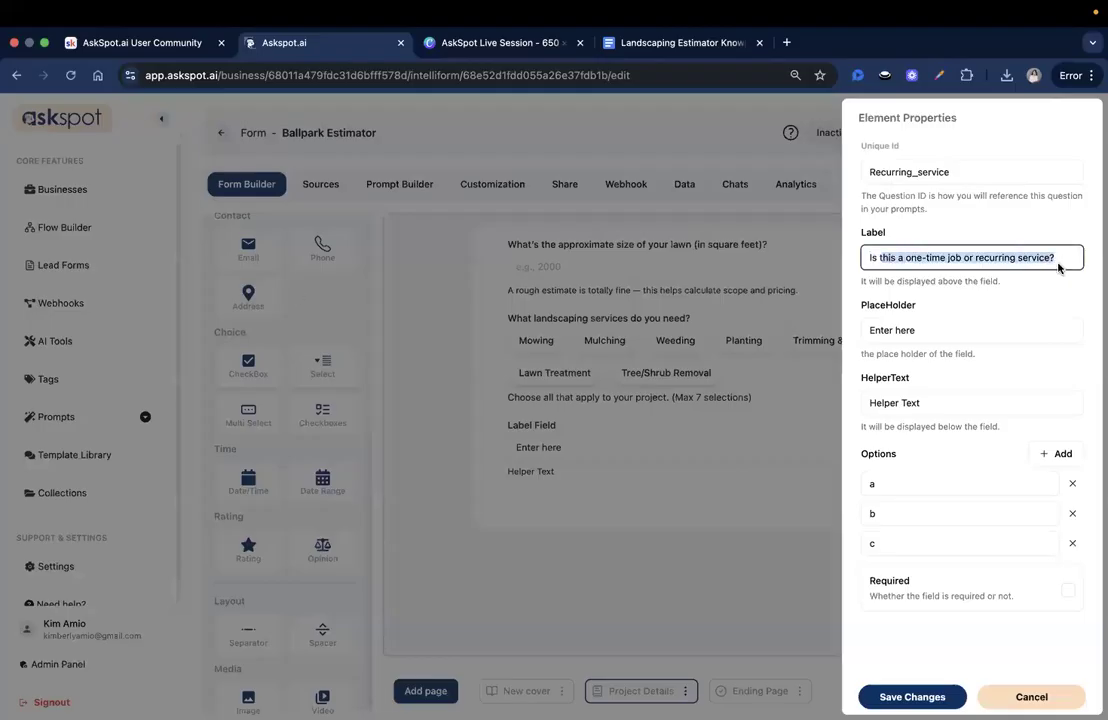
- Set the placeholder to 'Select your answer' and add the ongoing maintenance helper sentence
key("super+Tab")
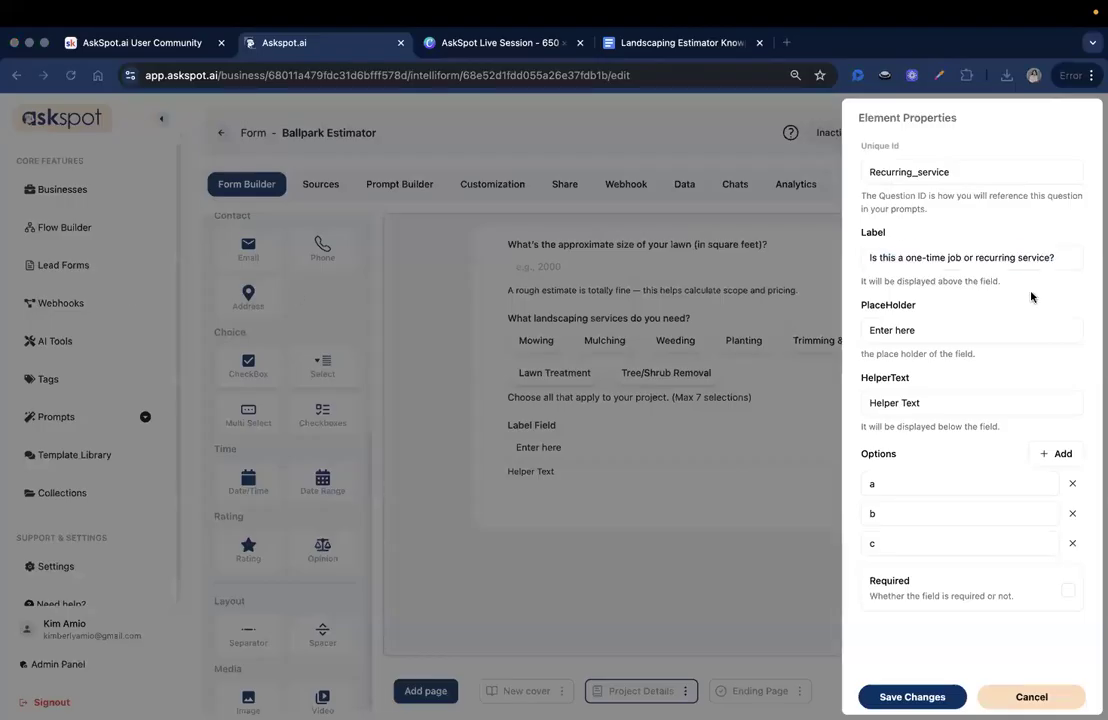
double_click(939, 330)
key("super+a")
type("Select your answer")
key("super+Tab")
key("super+Tab")
left_click(910, 403)
key("super+a")
key("super+v")
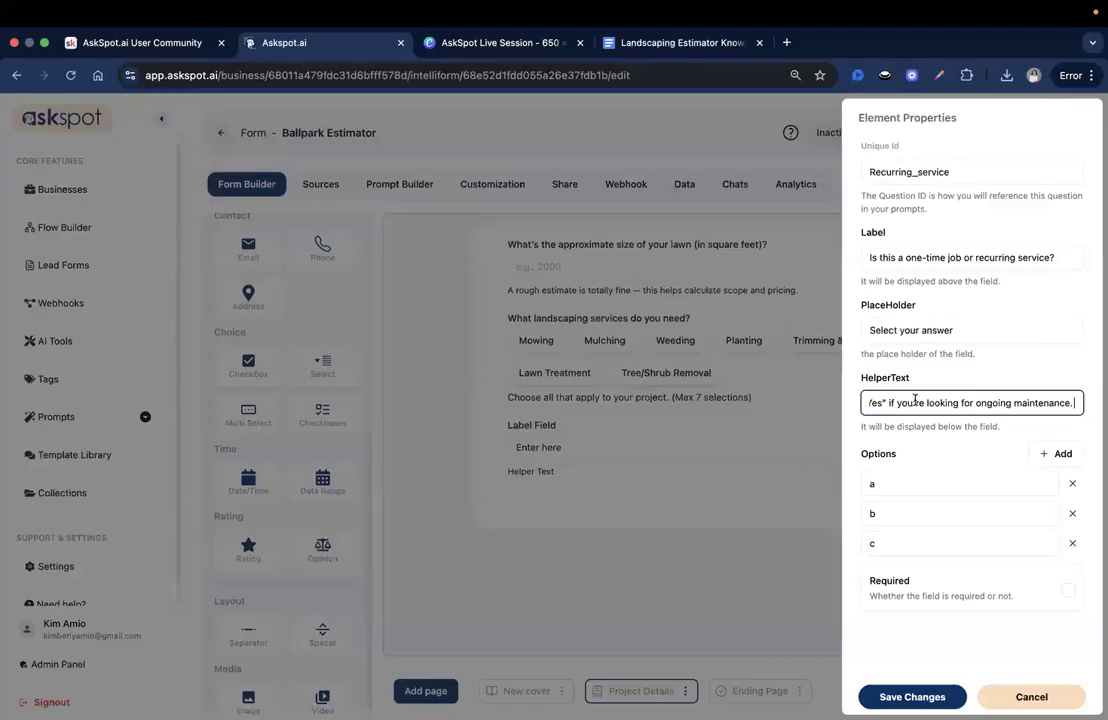
left_click_drag(948, 401, 1006, 403)
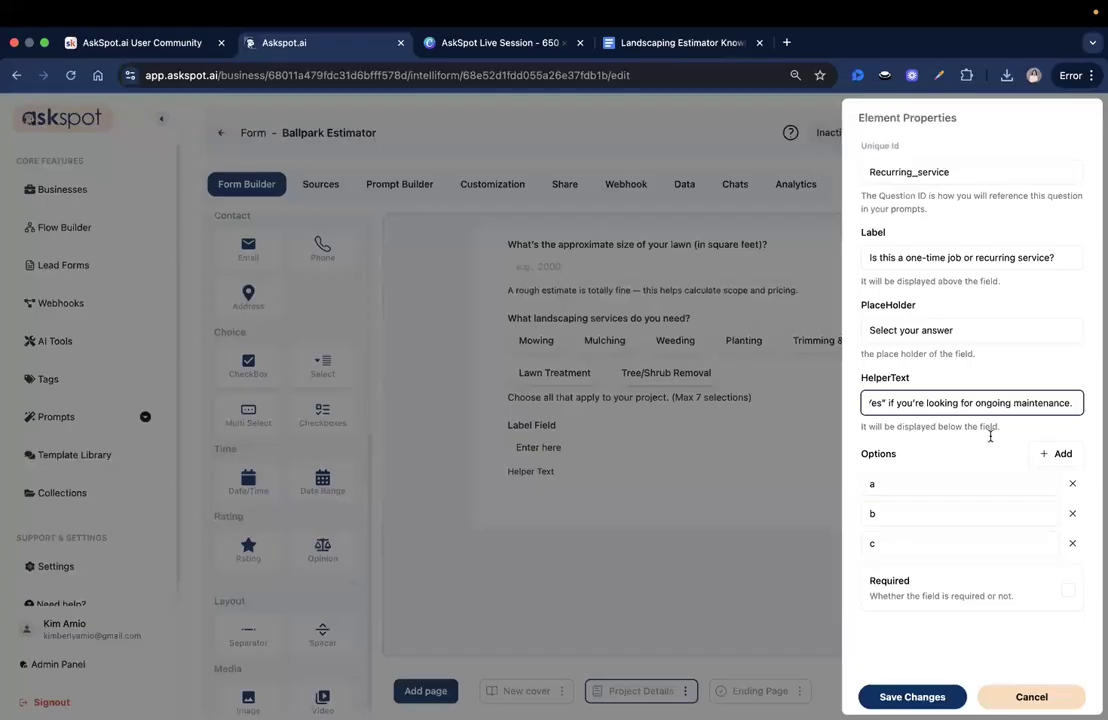
- Make the options Yes and No, remove the third option, and save the field
left_click(964, 480)
type("Ye")
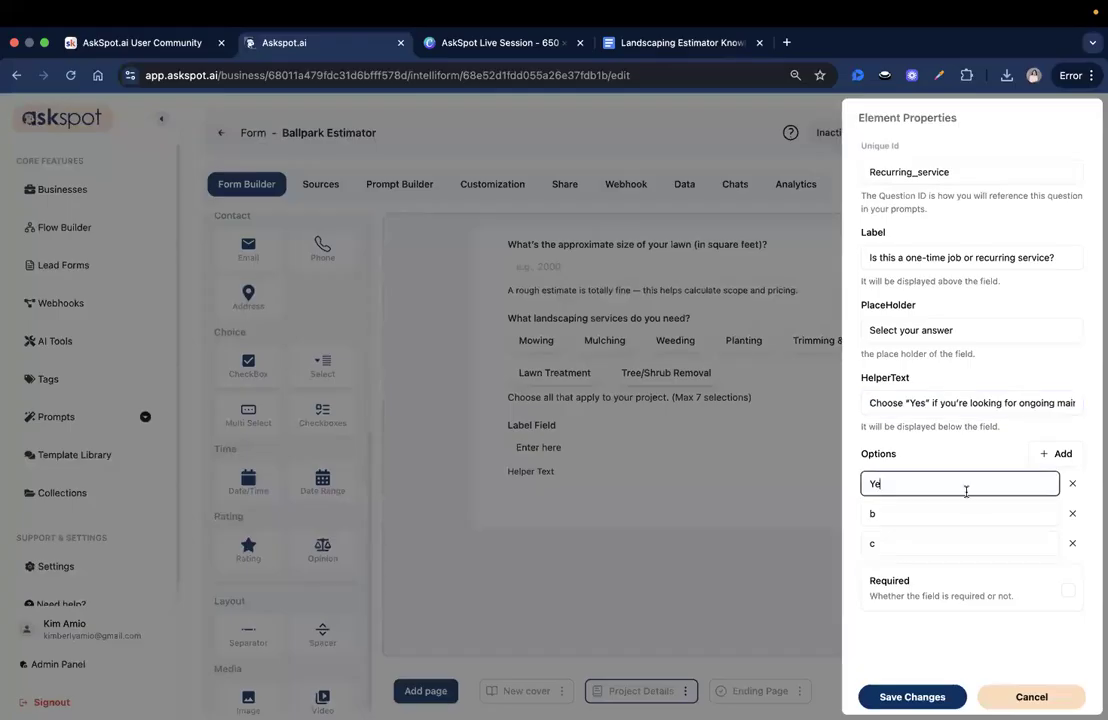
type("s")
left_click(970, 510)
type("No")
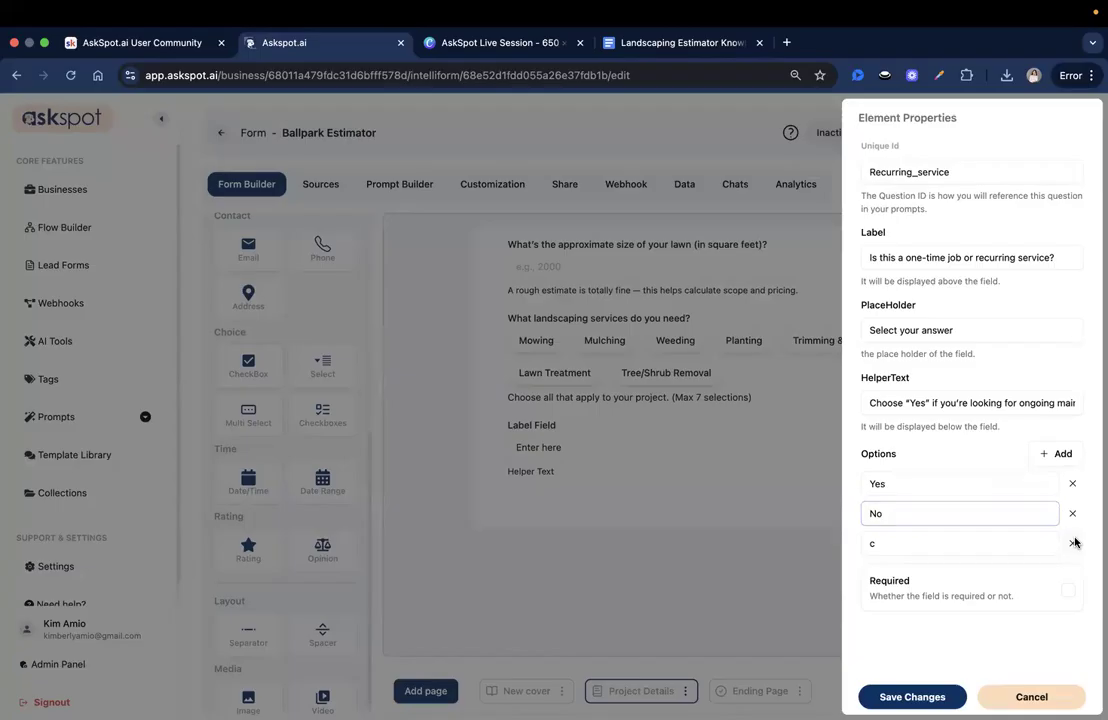
left_click(1072, 543)
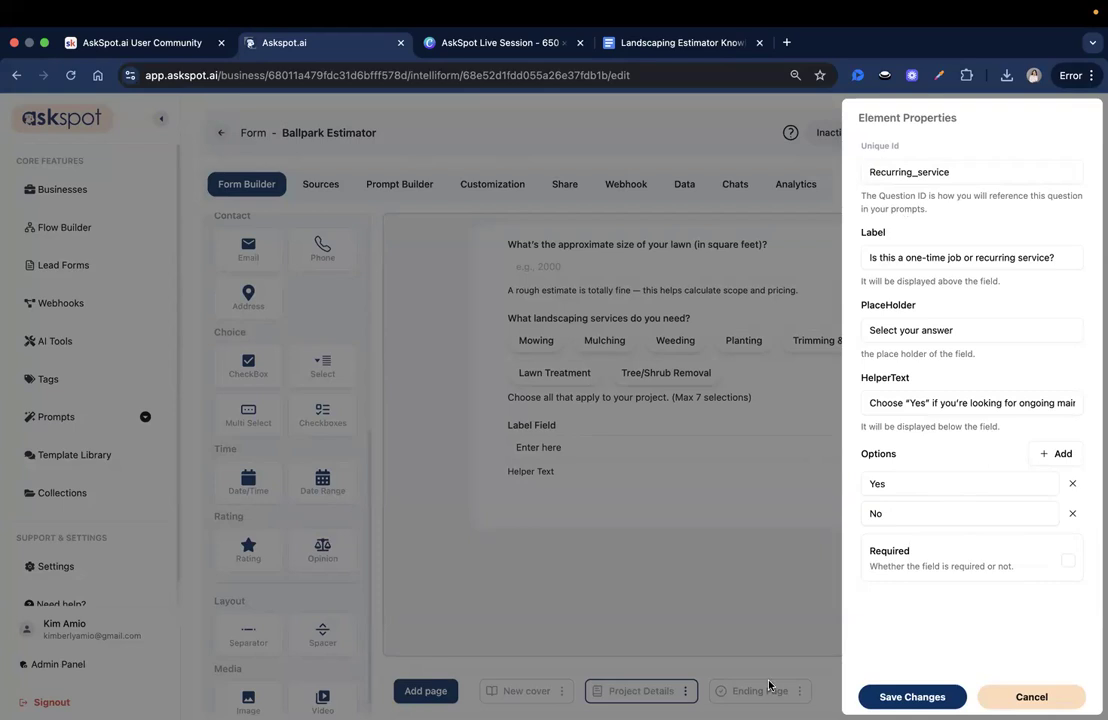
left_click(901, 697)
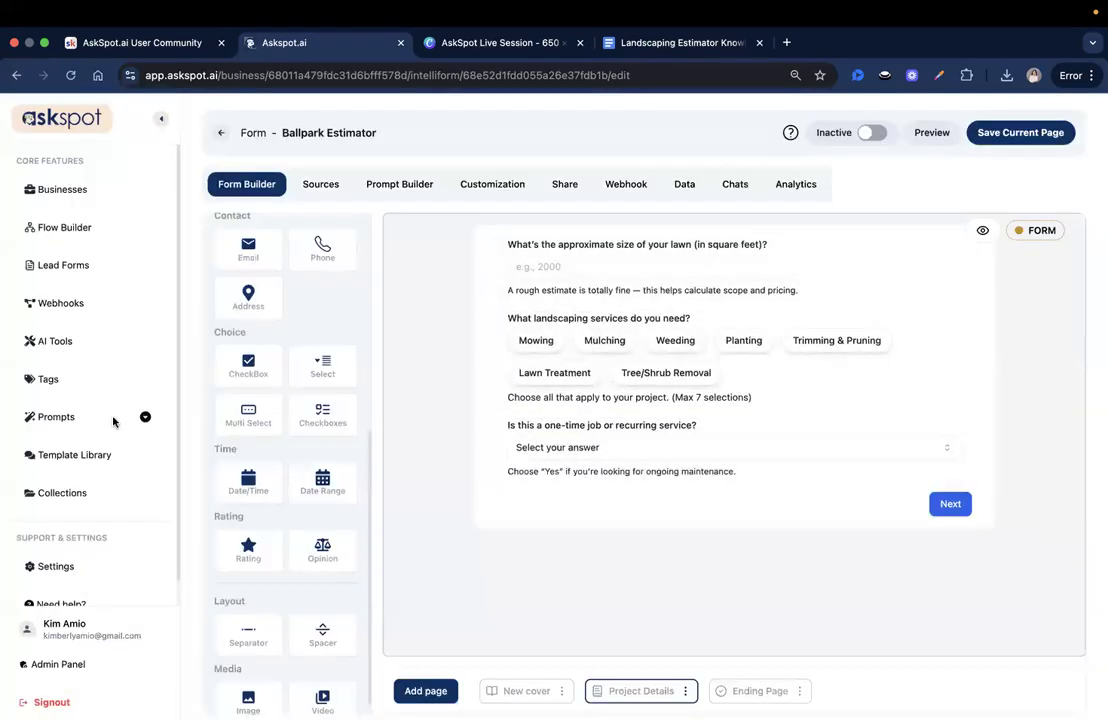
- Save the Project Details page, then add a new Form-type page after it
left_click(1020, 140)
left_click(441, 692)
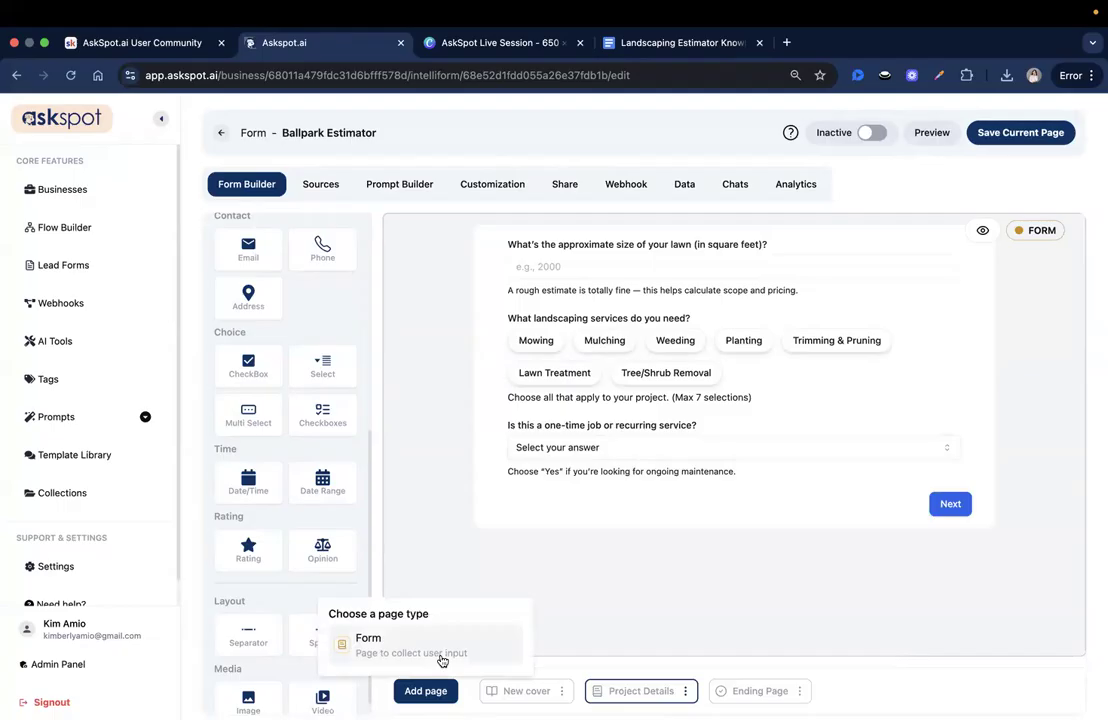
left_click(441, 660)
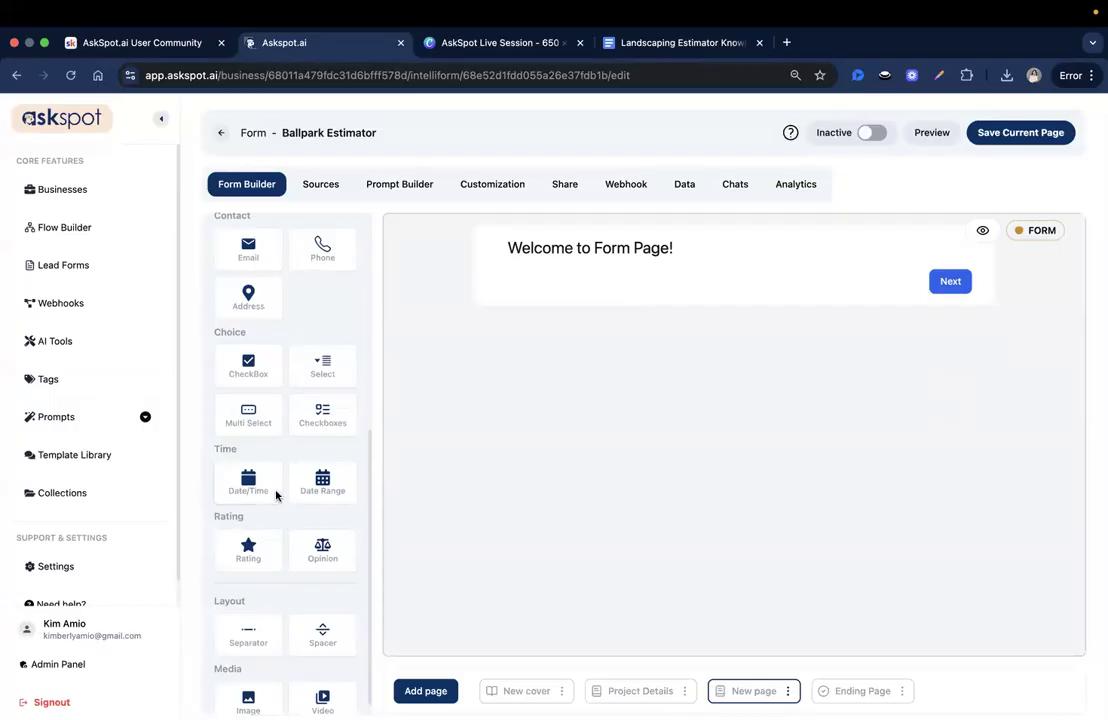
scroll(278, 492, "up", 3)
scroll(280, 489, "down", 3)
scroll(255, 485, "up", 6)
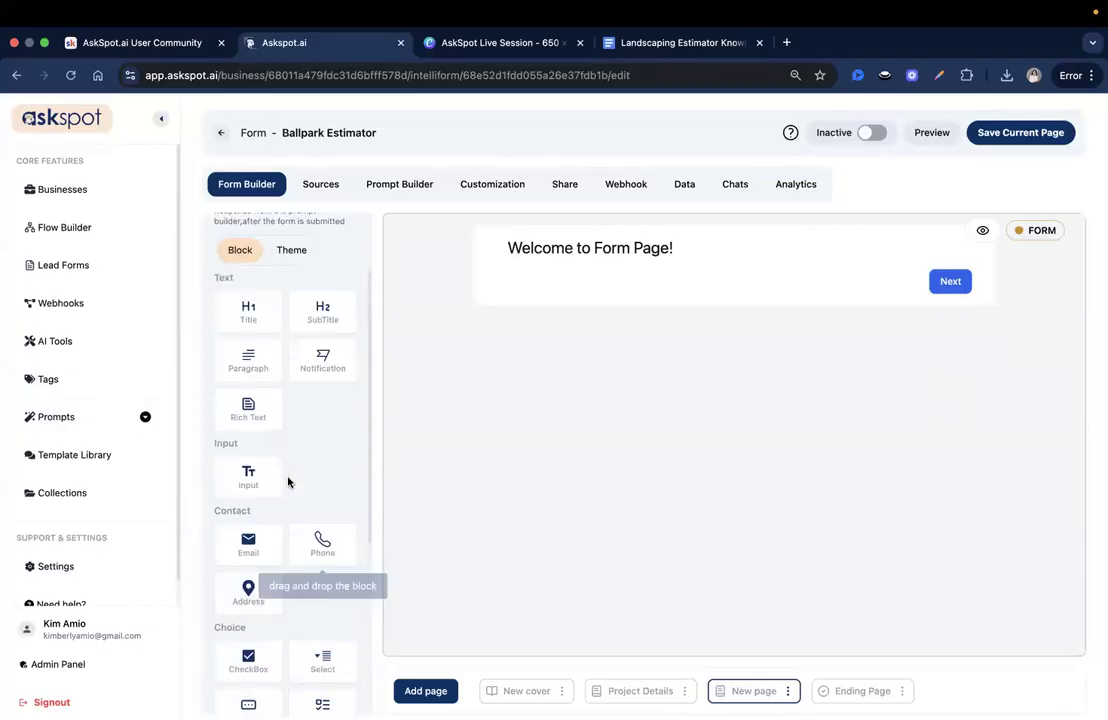
scroll(288, 482, "down", 1)
- Replace the 'Welcome to Form Page!' title with a text input whose ID is Full_name
left_click_drag(248, 458, 868, 238)
left_click(1010, 252)
left_click(466, 433)
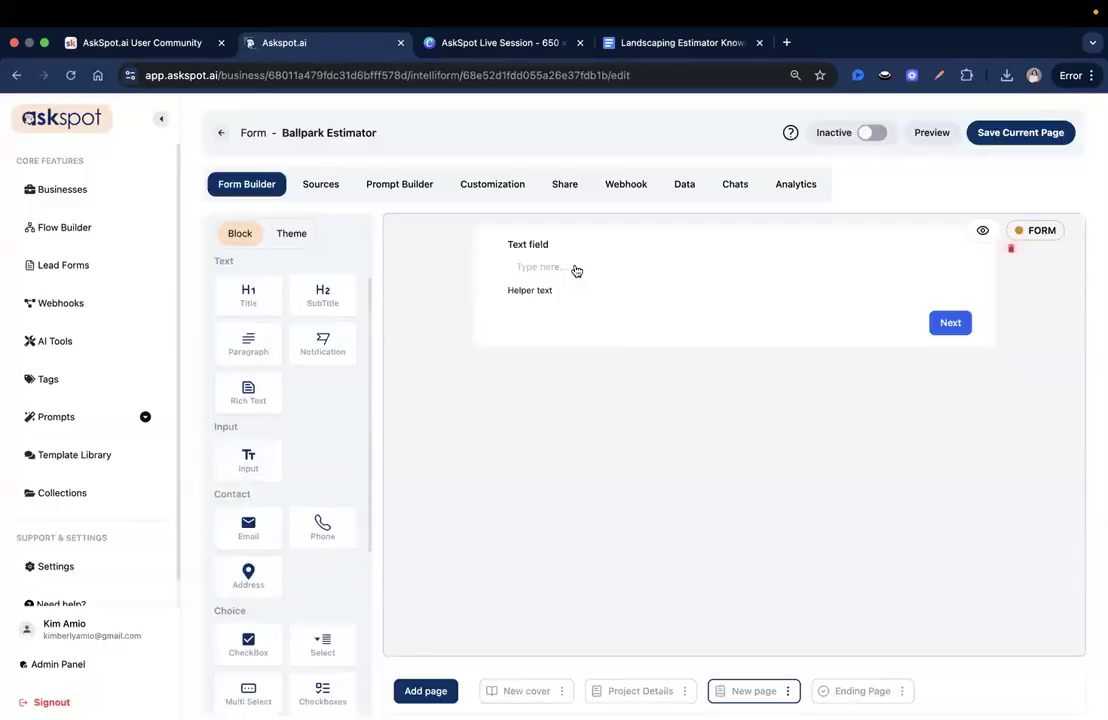
left_click(576, 270)
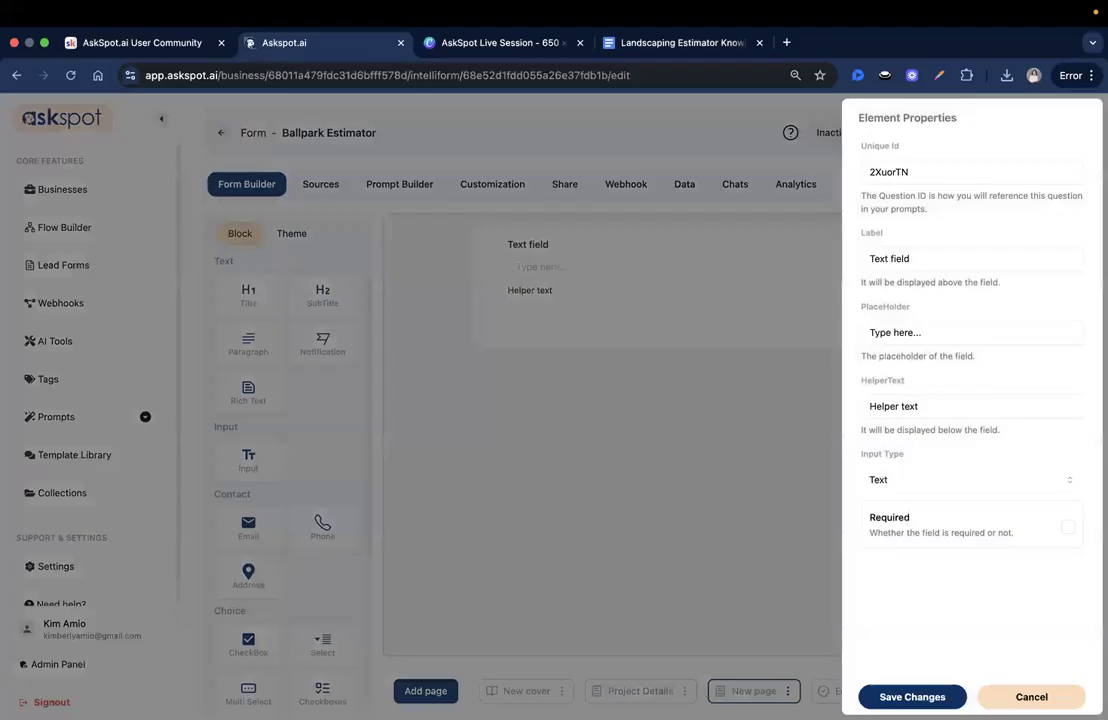
double_click(926, 174)
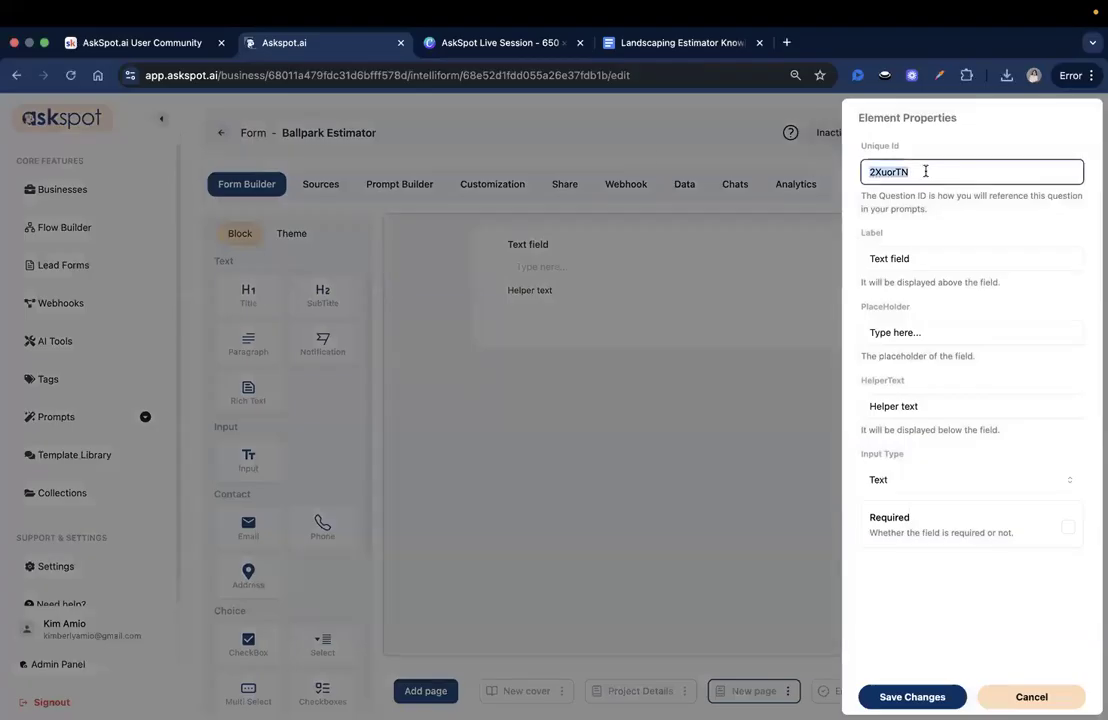
type("Full_name")
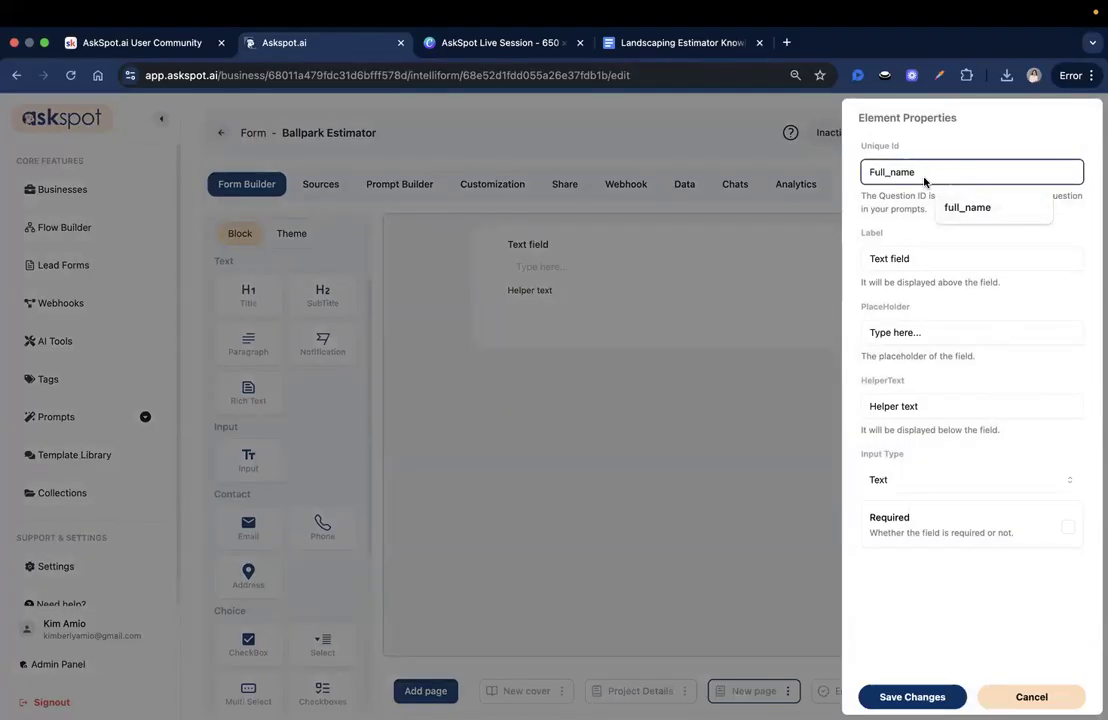
- Label the field 'Your name' and clear its default helper text
triple_click(929, 256)
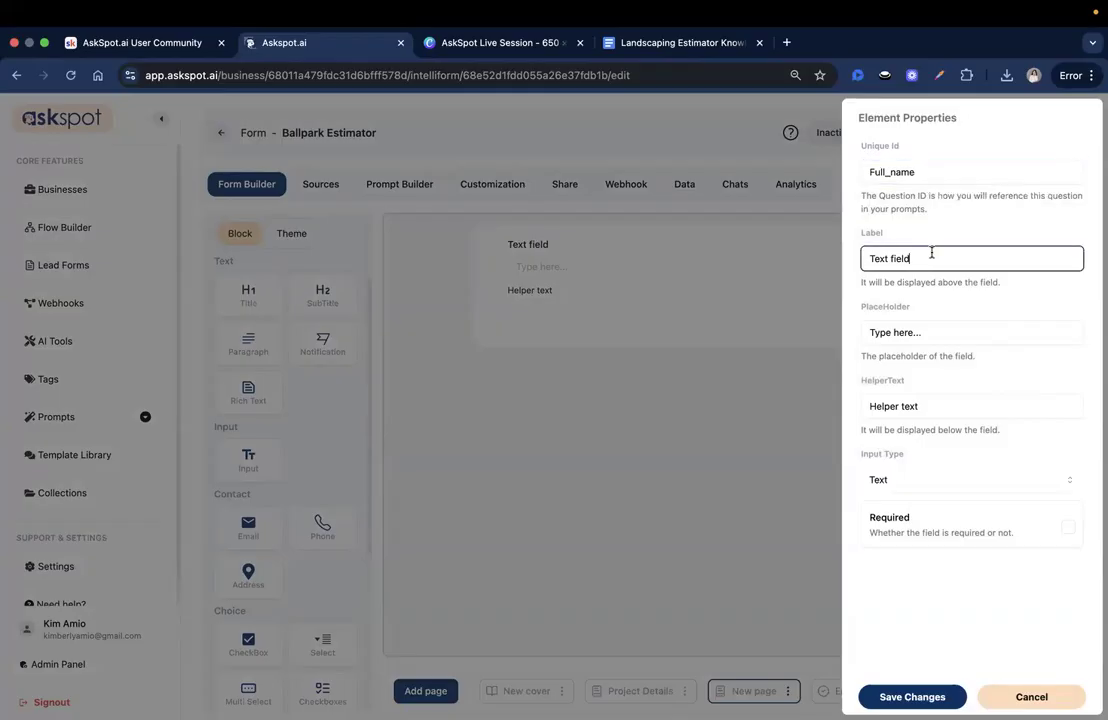
type("Your Name")
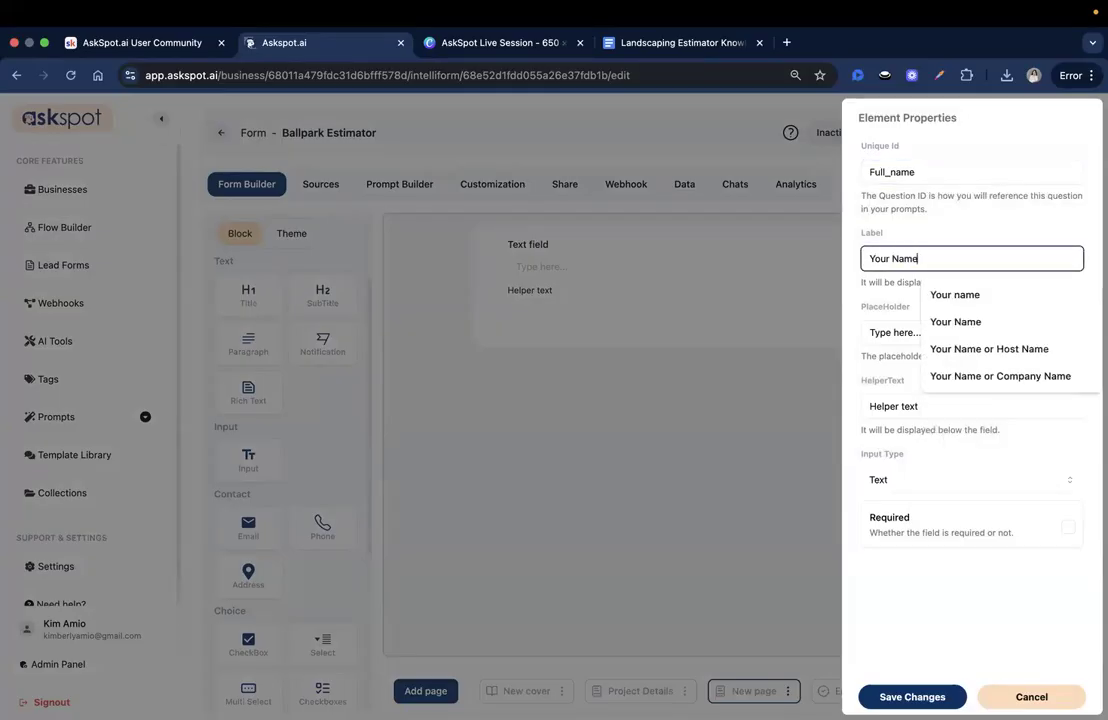
left_click(970, 296)
left_click(962, 337)
left_click(962, 302)
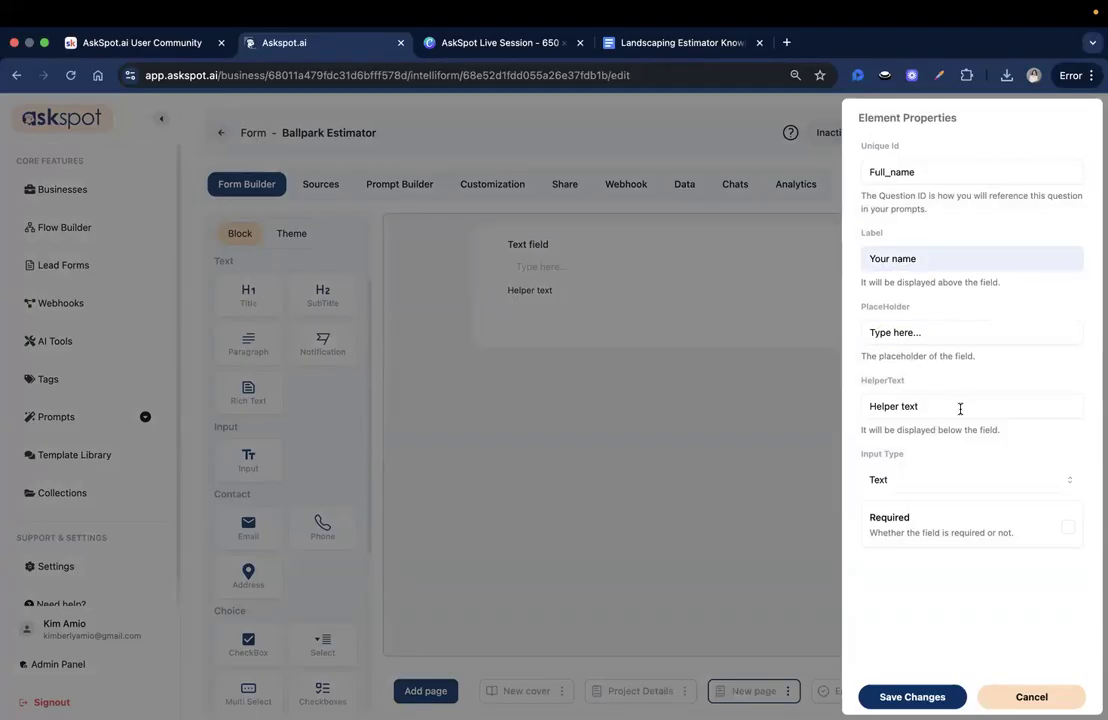
triple_click(955, 410)
key("BackSpace")
left_click(495, 363)
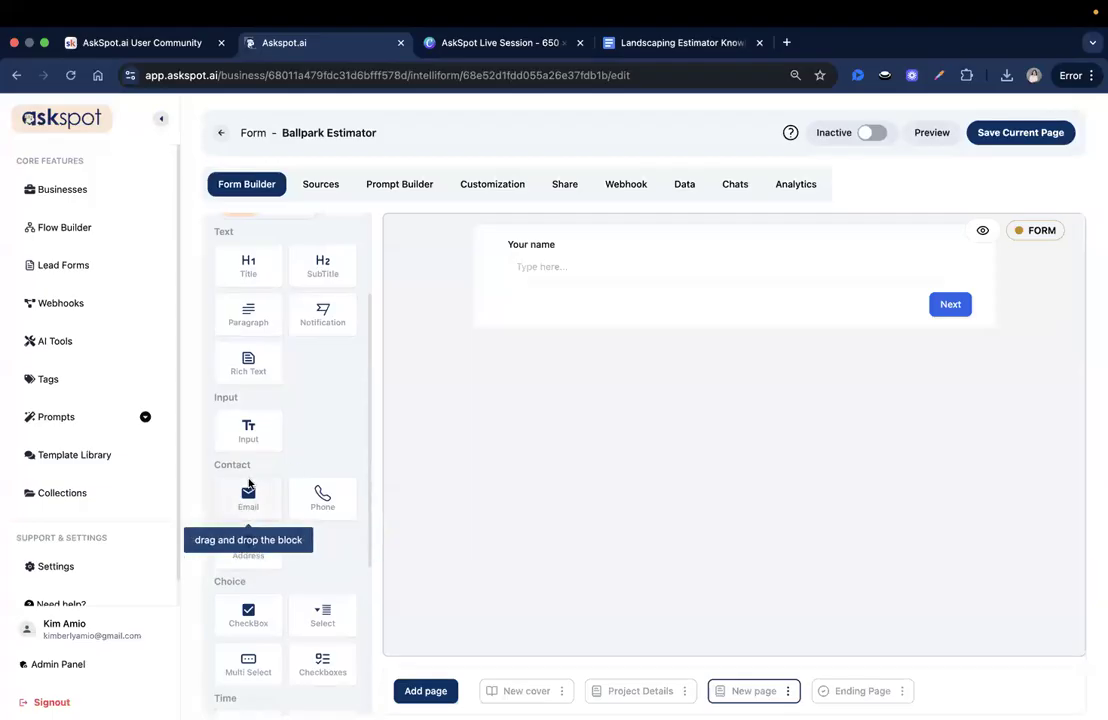
- Add an email field below the Your name field on the new page
scroll(255, 465, "down", 2)
left_click_drag(248, 440, 561, 295)
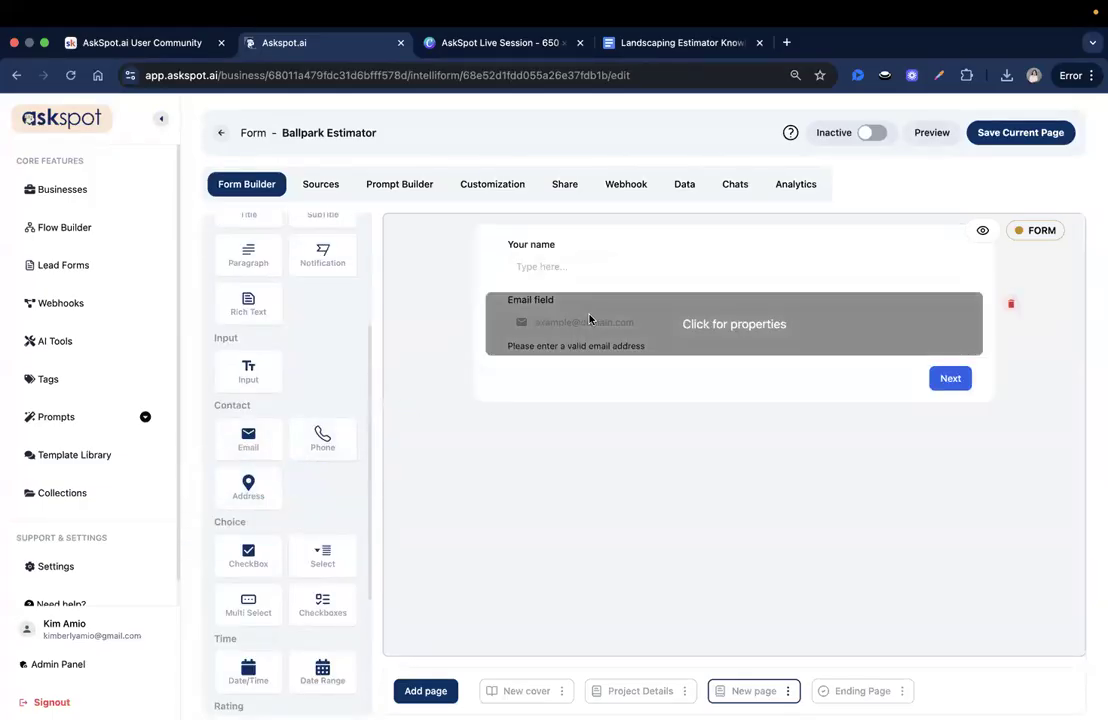
left_click(591, 319)
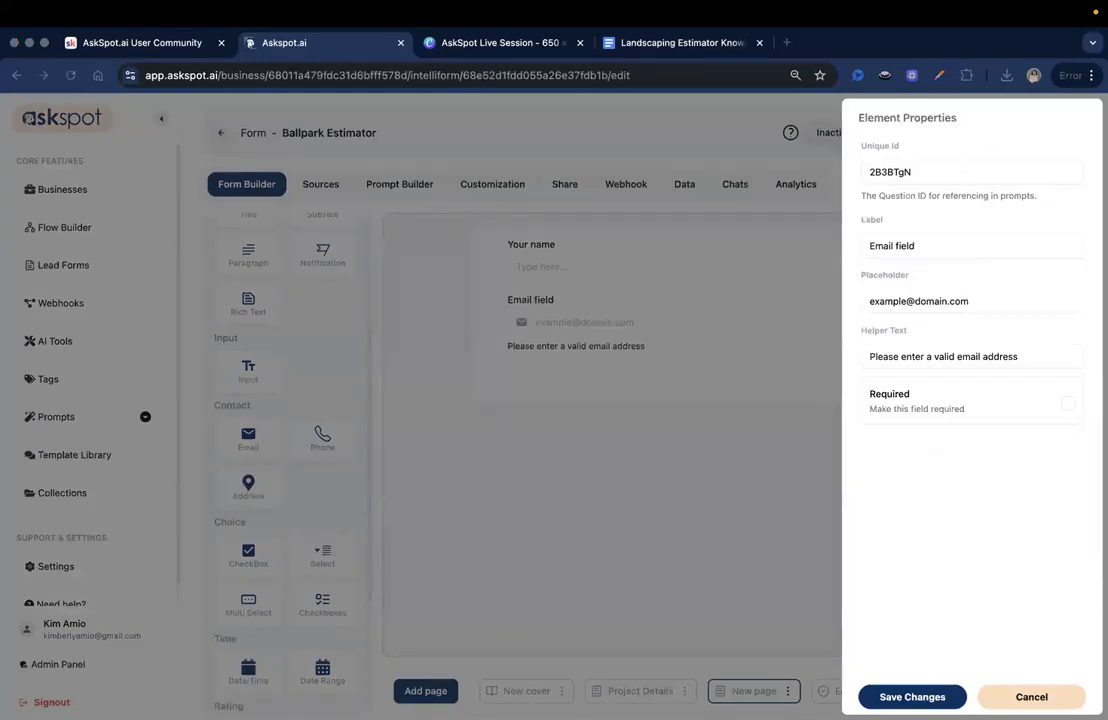
- Give the email field ID Email_address and label 'Enter your email', and save it
double_click(1016, 176)
type("Email_address")
left_click(977, 246)
double_click(977, 246)
triple_click(977, 246)
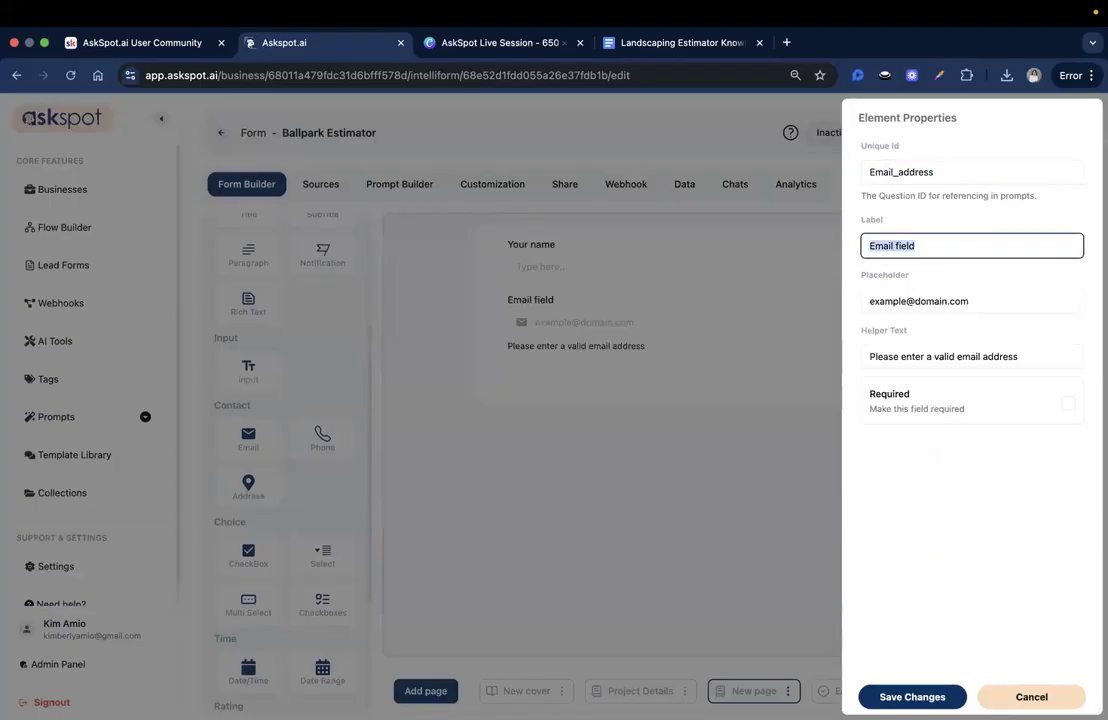
type("Enter")
key("Down")
key("Return")
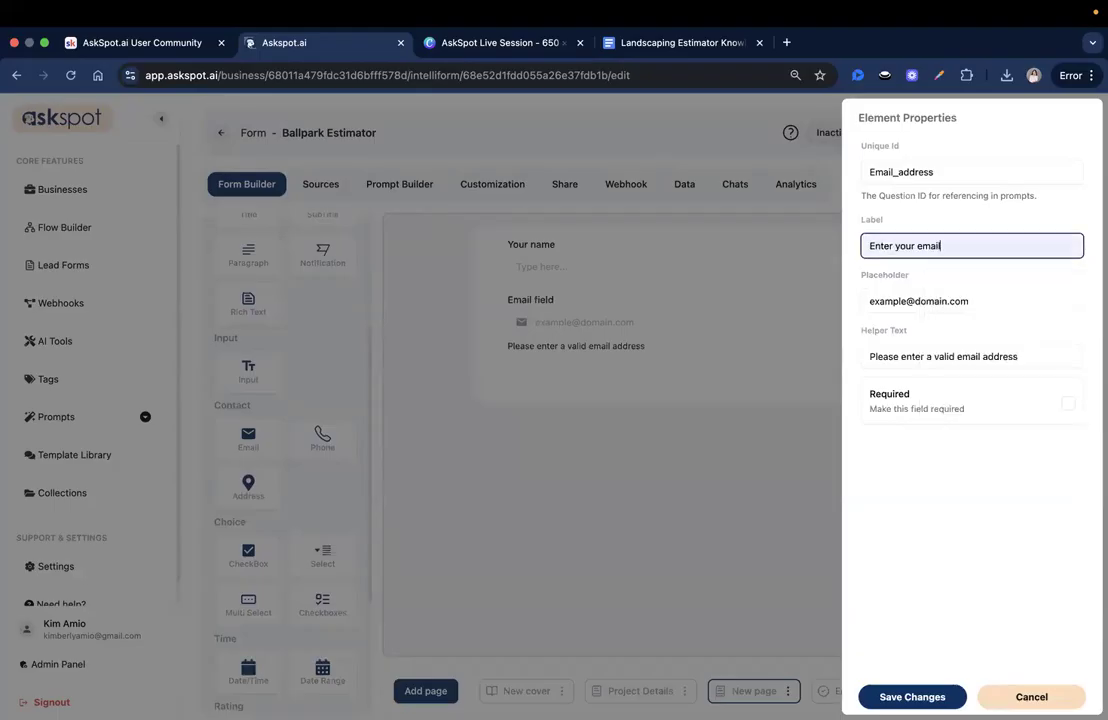
left_click(912, 697)
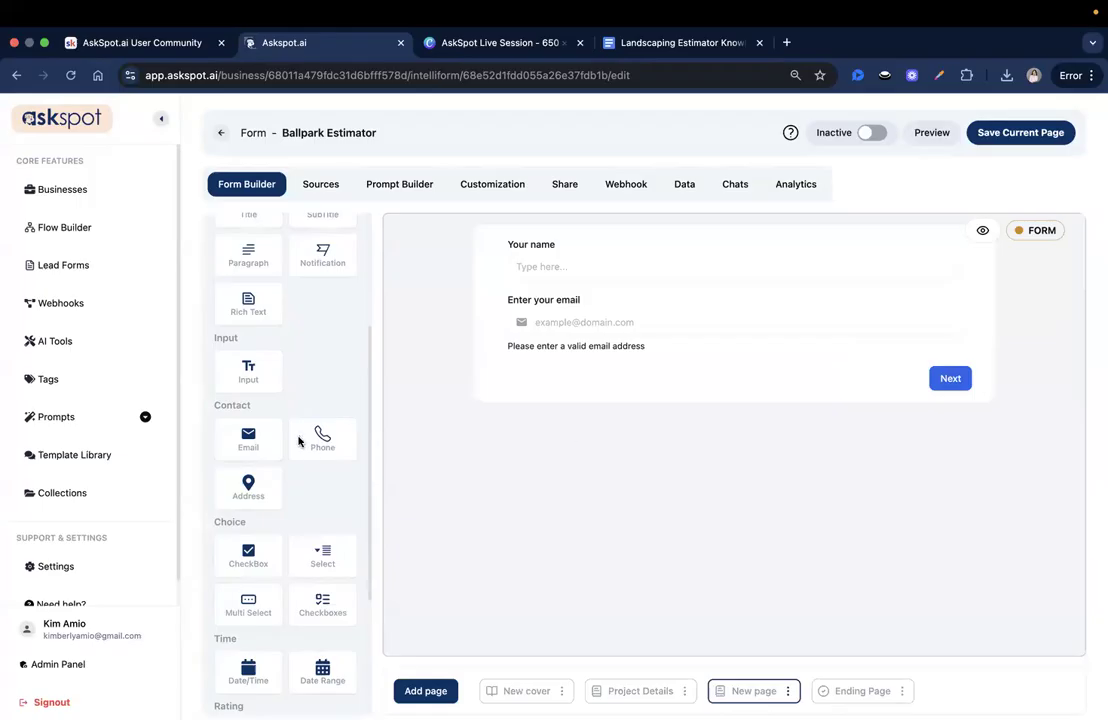
scroll(299, 440, "down", 3)
- Place a Phone field under the email field and delete the stray dropdown field
left_click_drag(332, 347, 596, 370)
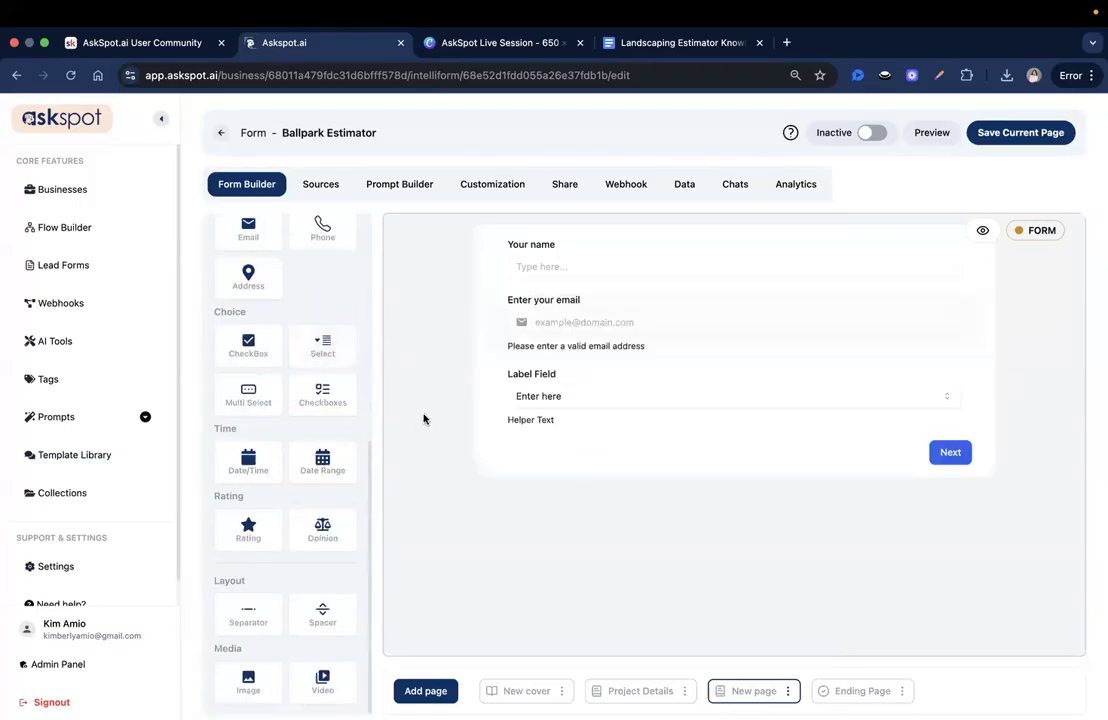
left_click(549, 397)
left_click(1008, 695)
scroll(305, 319, "up", 1)
left_click_drag(322, 266, 600, 458)
left_click(1010, 381)
left_click(485, 432)
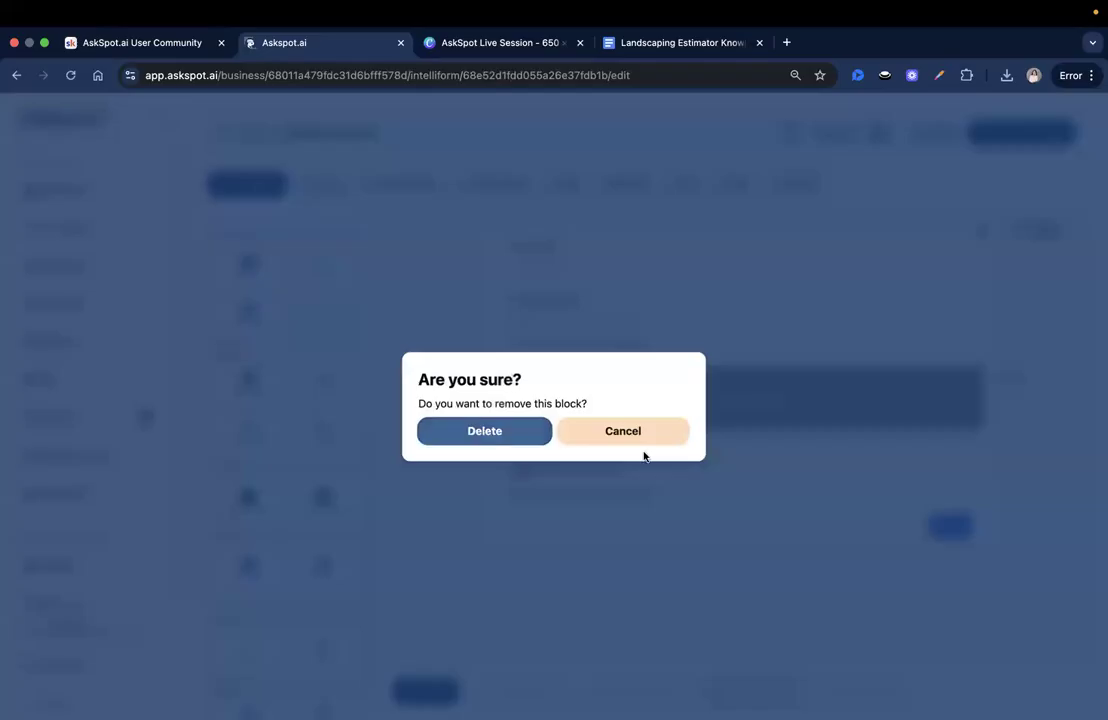
- Set the phone field's ID to Phone_number and helper text 'Our team may call to confirm details.'
left_click(640, 409)
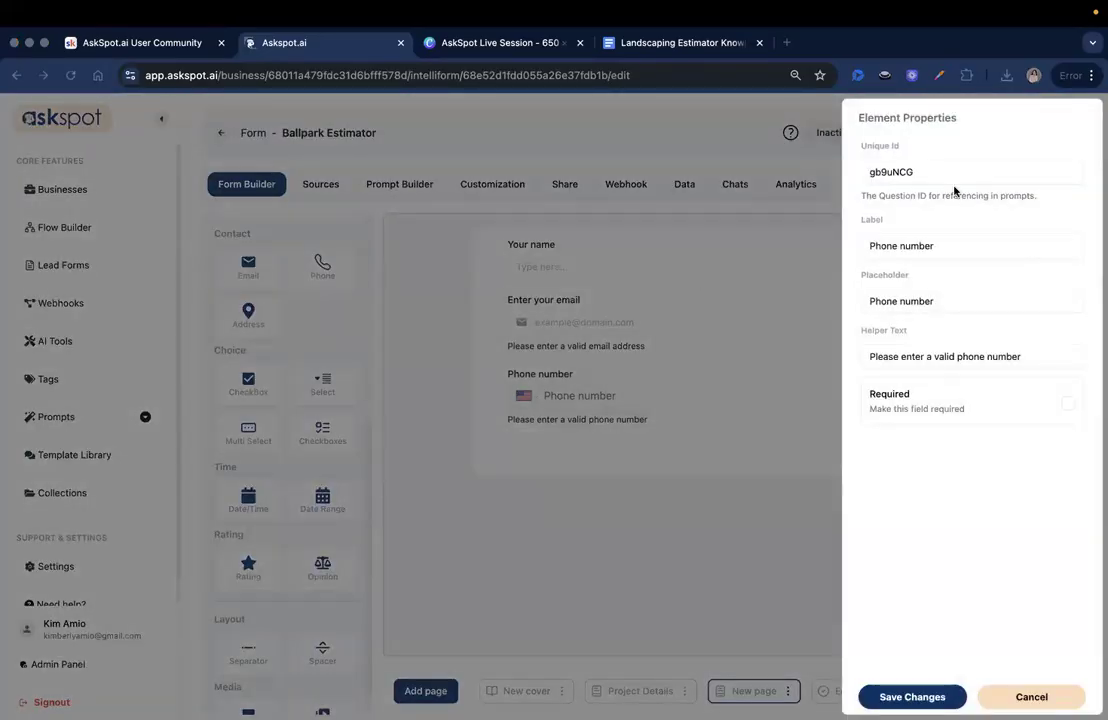
double_click(906, 171)
type("Phone_number")
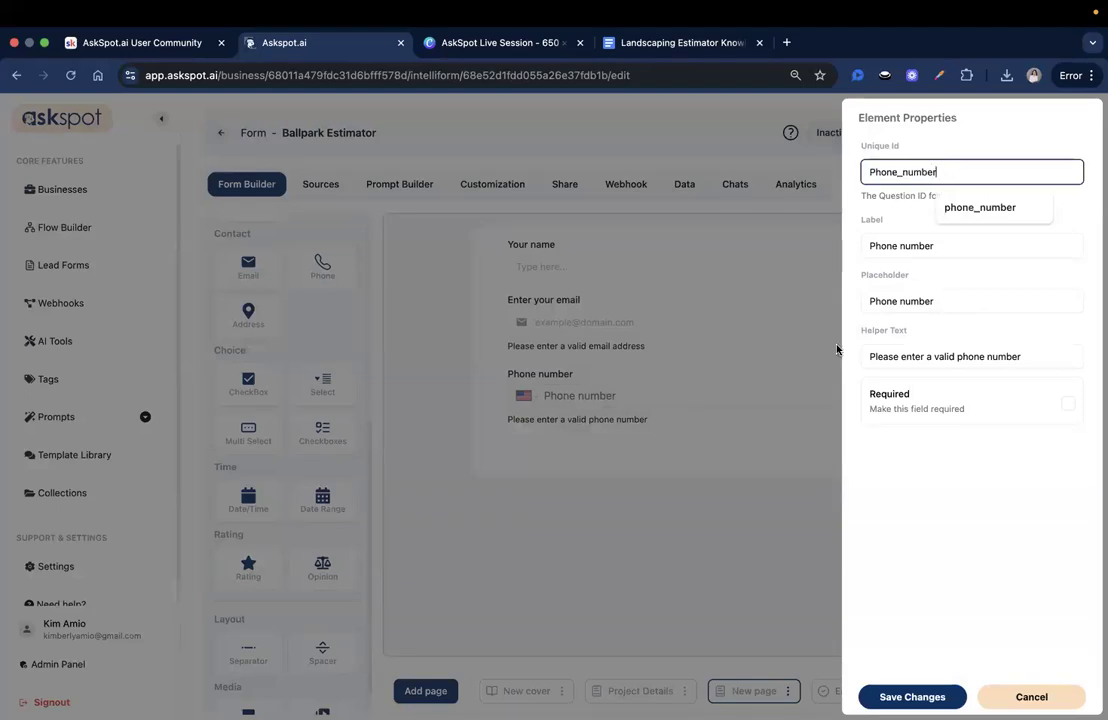
left_click(942, 527)
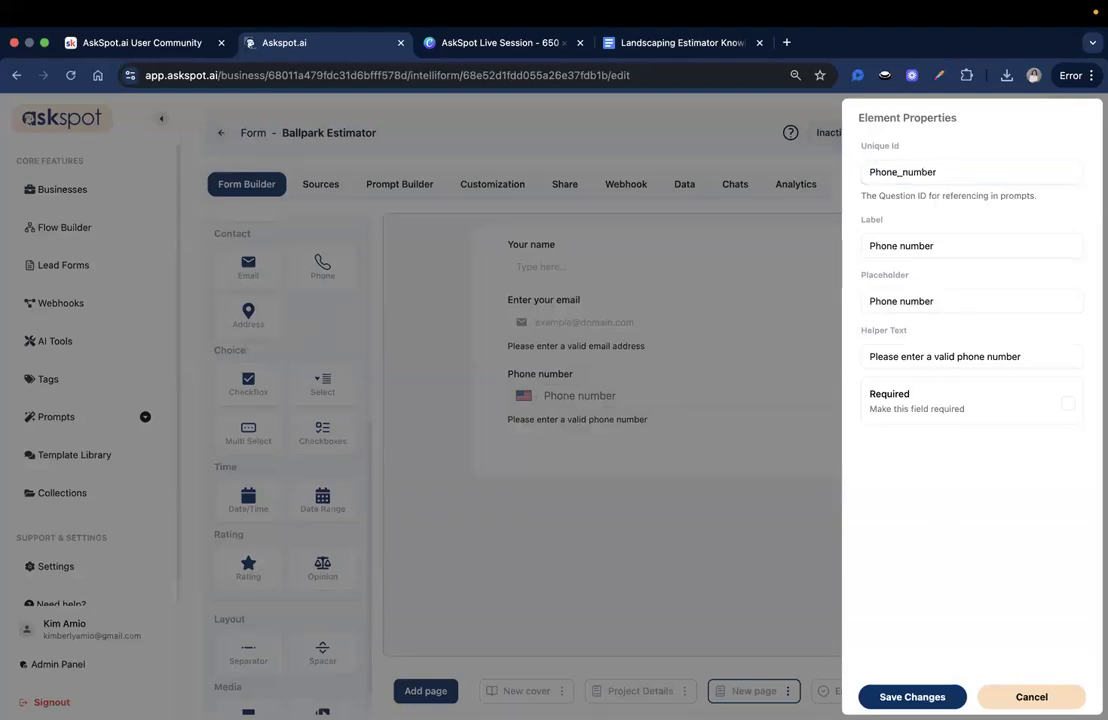
triple_click(895, 356)
type("Our team may call to confirm details.")
left_click_drag(869, 356, 930, 356)
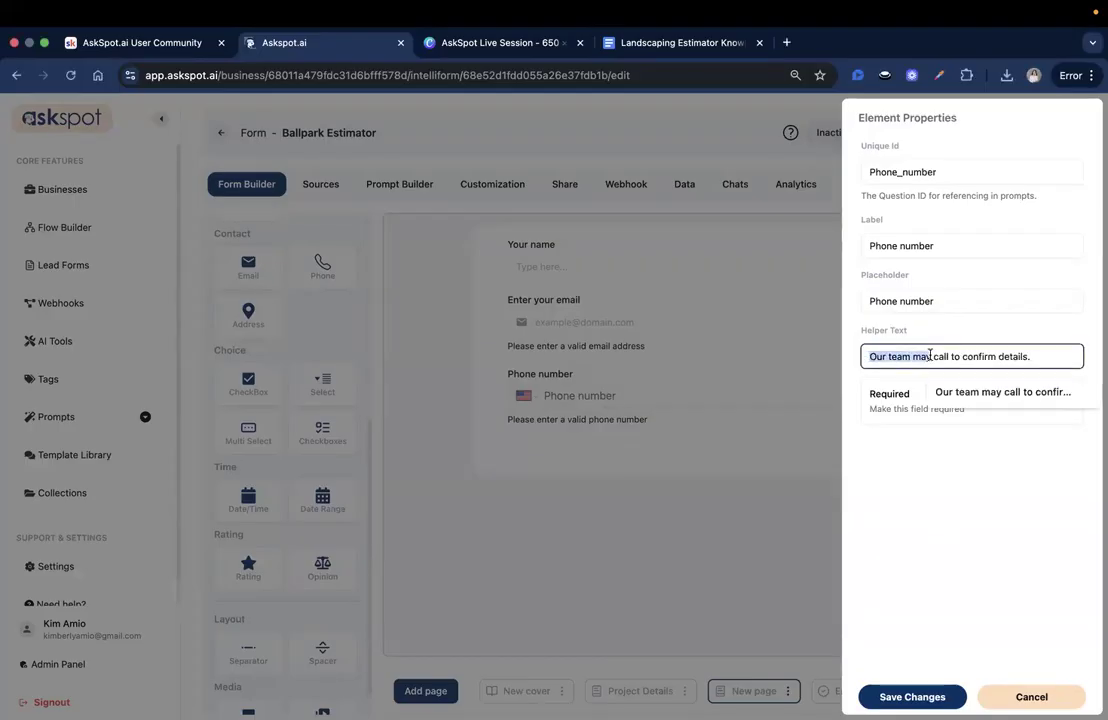
left_click(948, 358)
left_click(1051, 360)
left_click(993, 610)
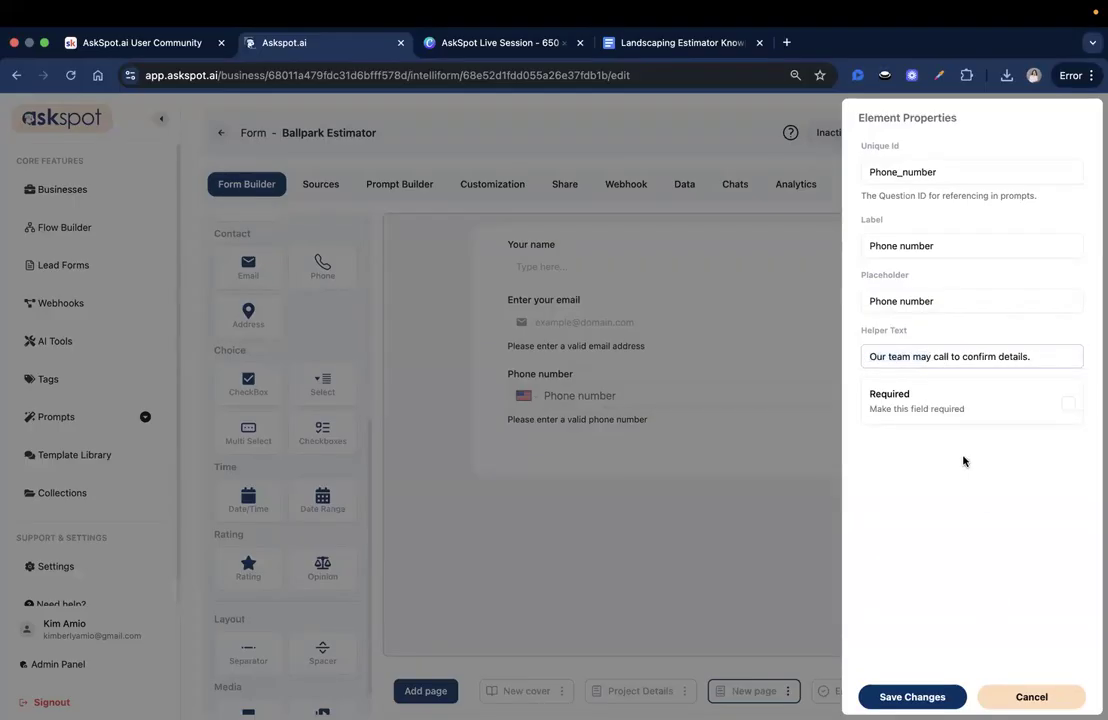
left_click(938, 695)
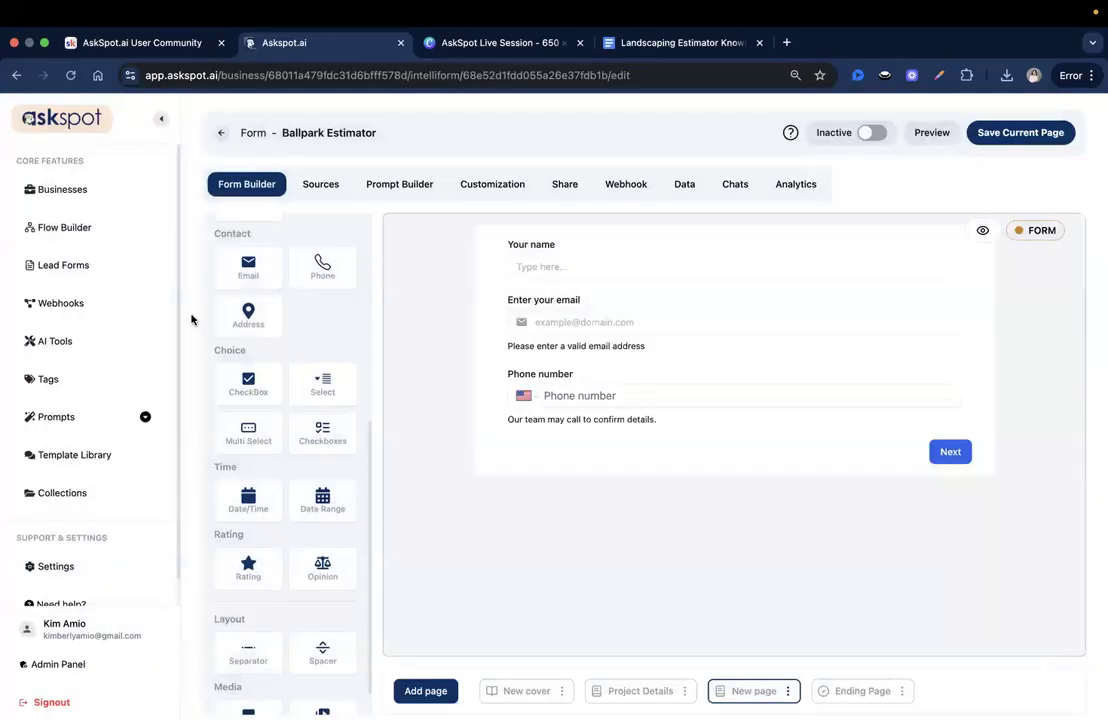
- Save the current page and rename the 'New page' tab to 'Contact Details'
left_click(1045, 136)
left_click(786, 692)
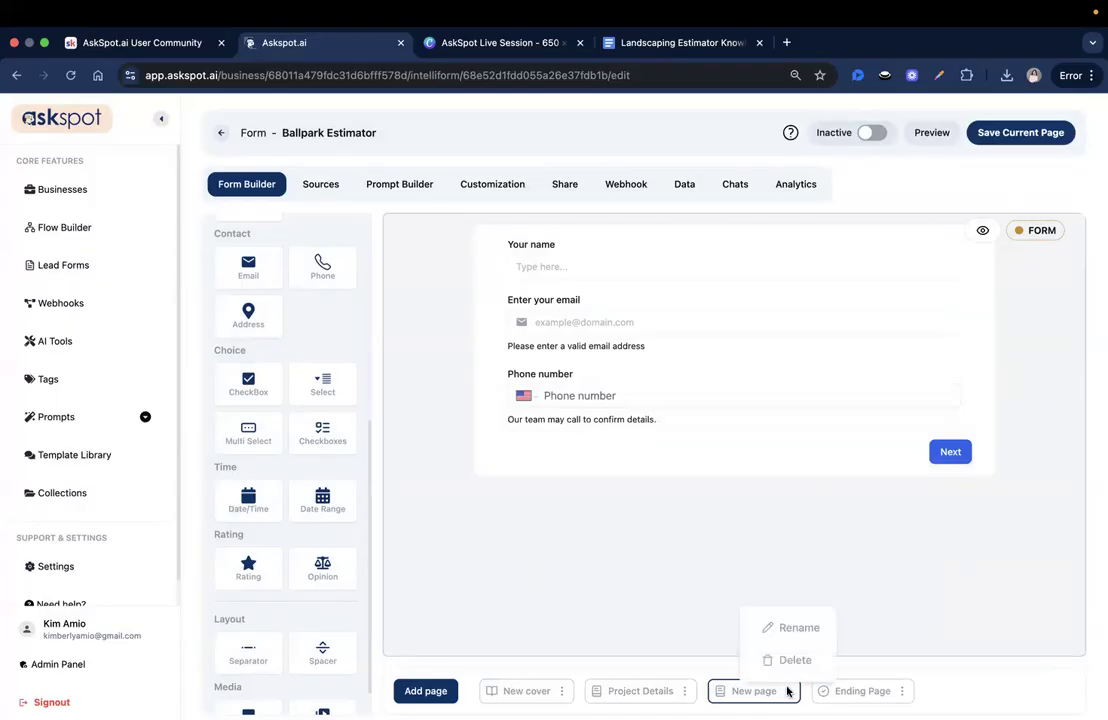
left_click(774, 628)
left_click(448, 396)
key("super+a")
type("Contact Det")
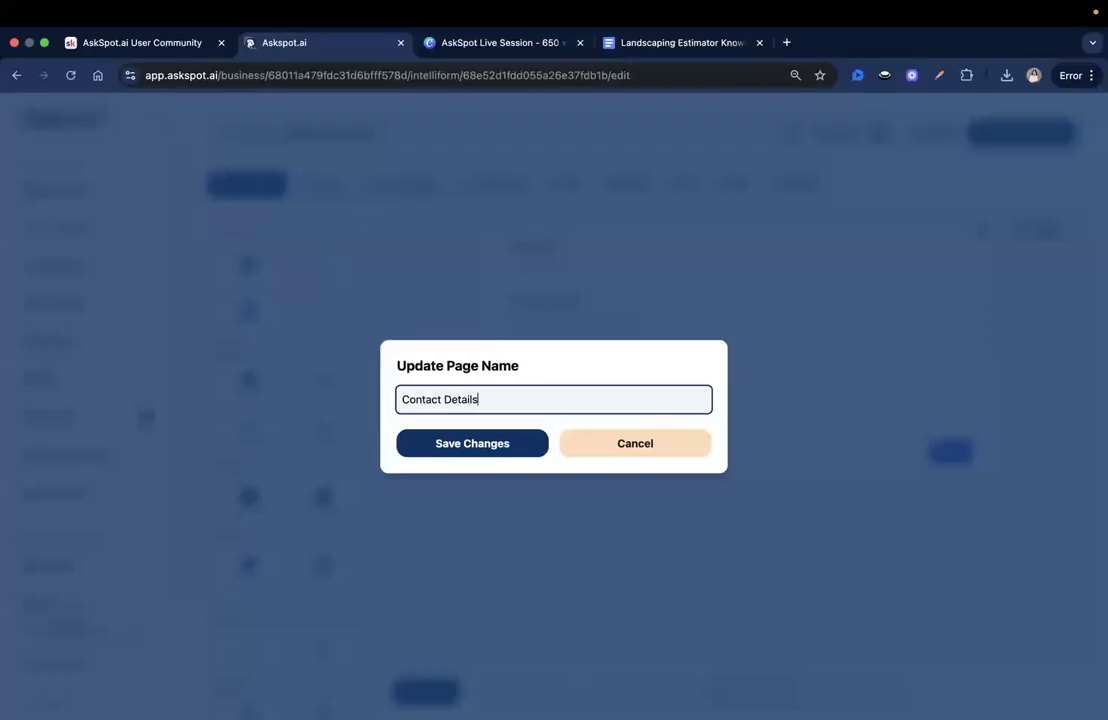
left_click(470, 443)
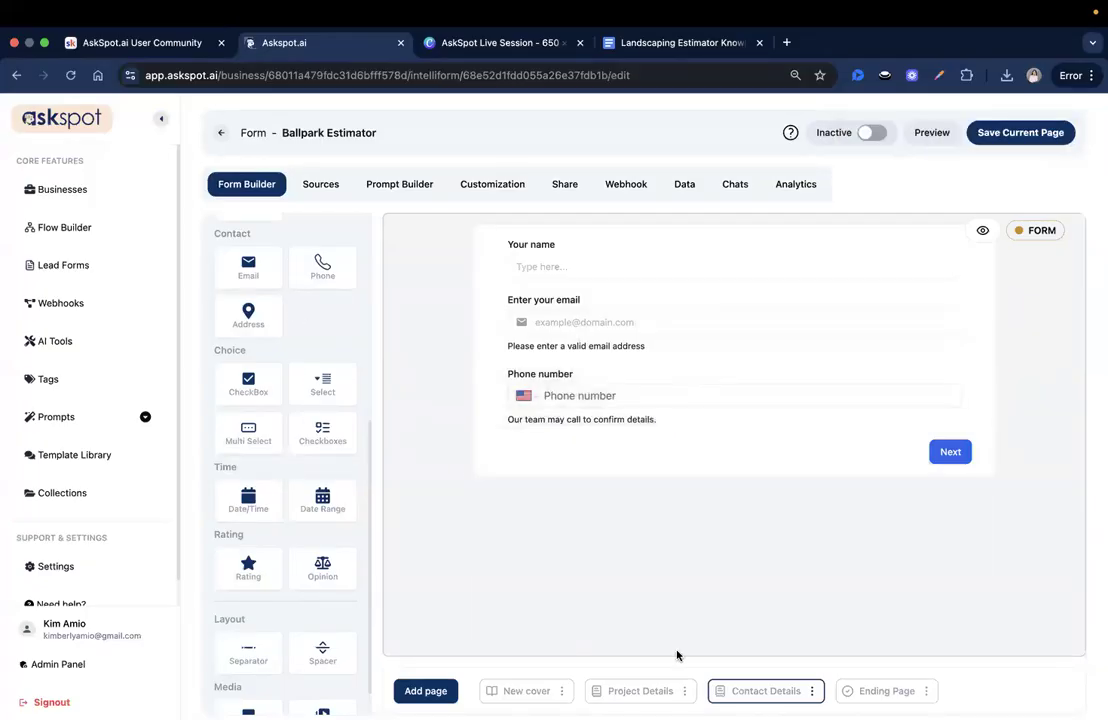
- Look through the cover, Project Details and Contact Details pages, then go to Sources
left_click(527, 691)
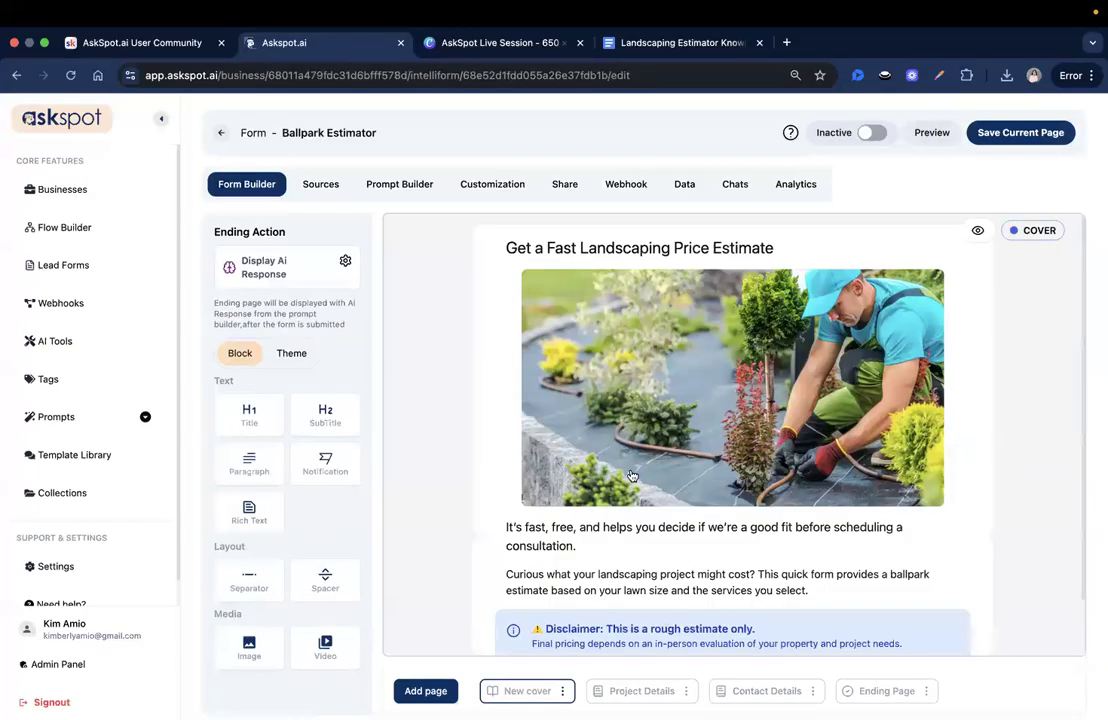
scroll(641, 550, "up", 2)
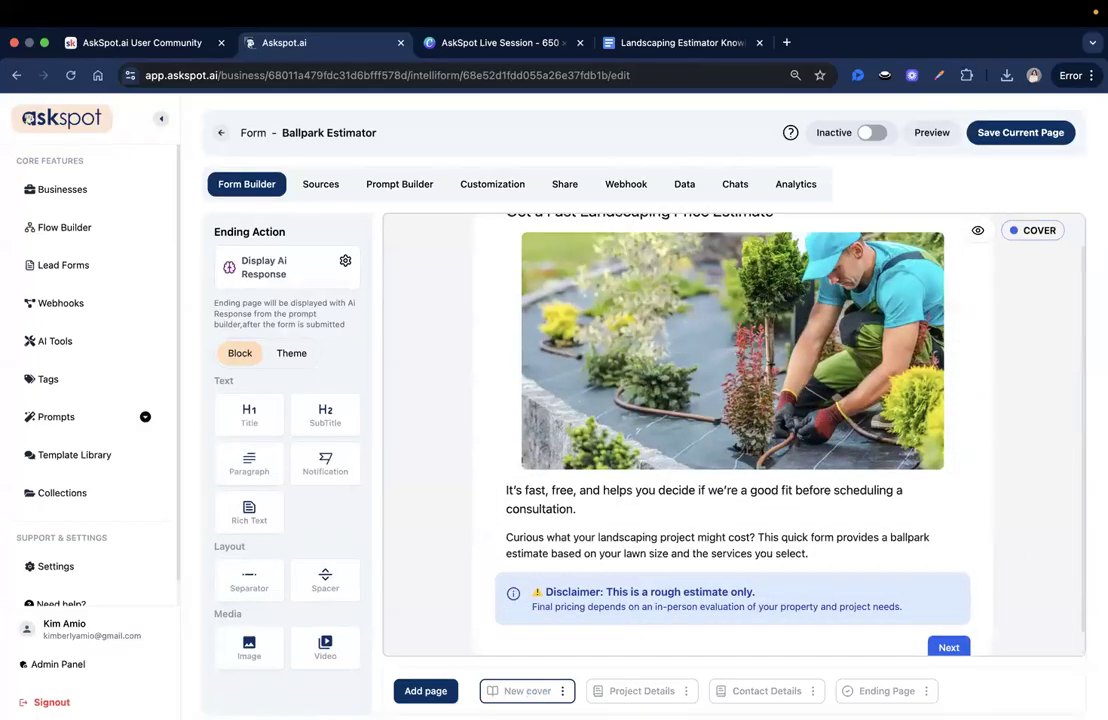
left_click(643, 691)
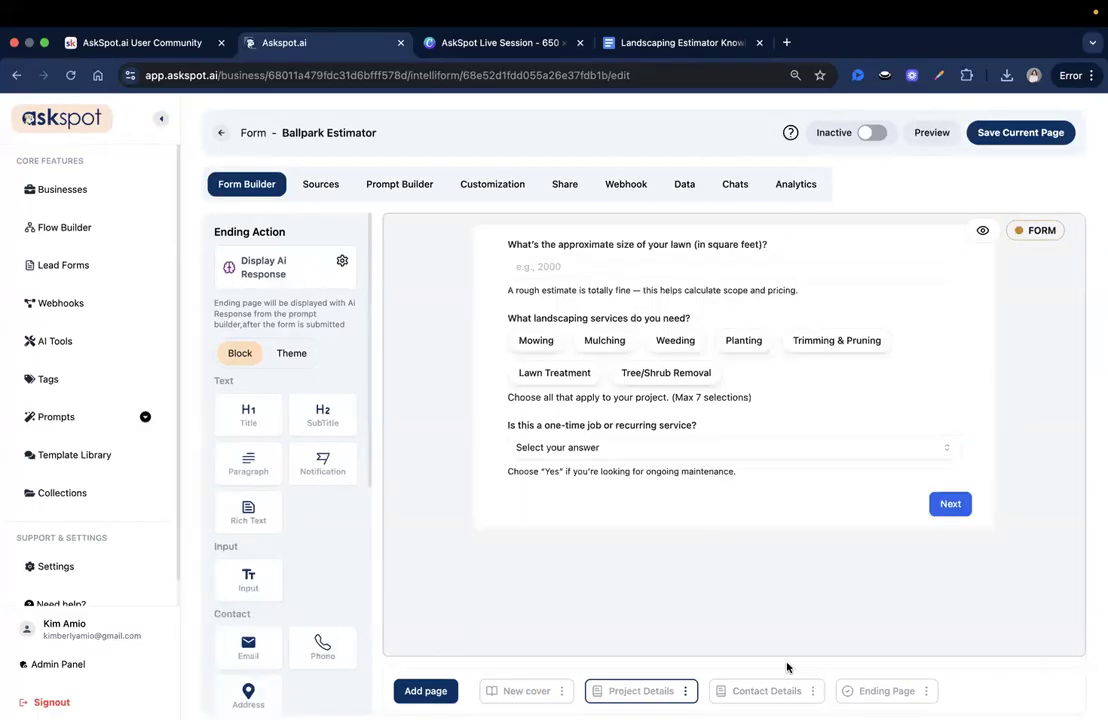
left_click(766, 691)
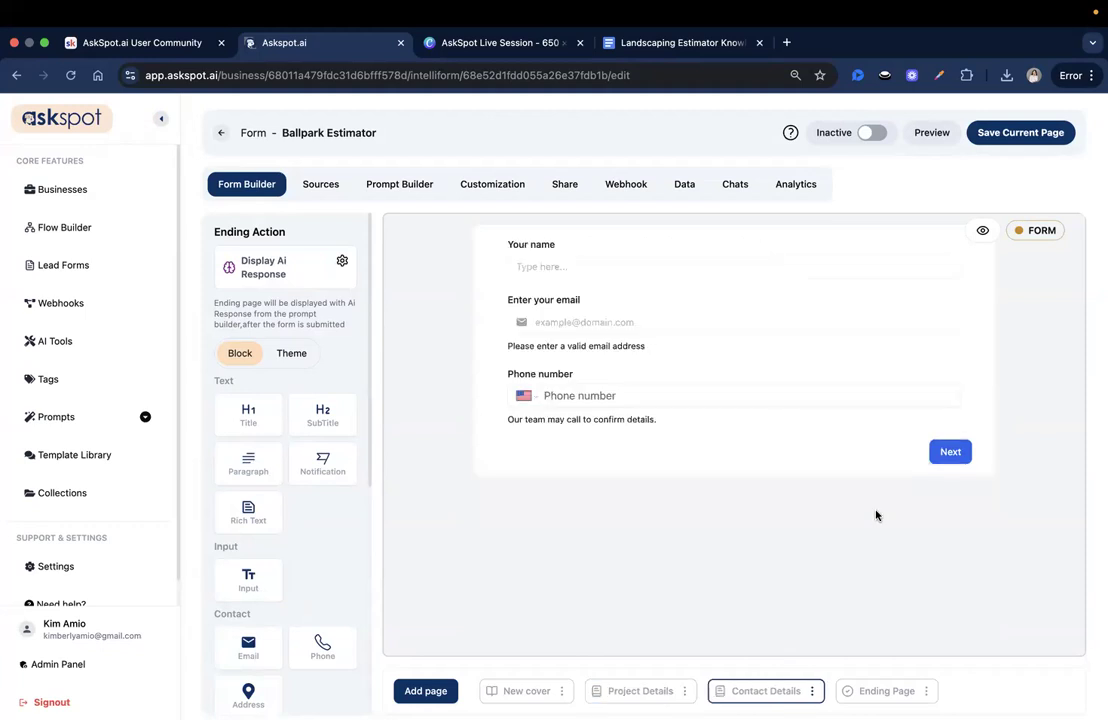
left_click(330, 188)
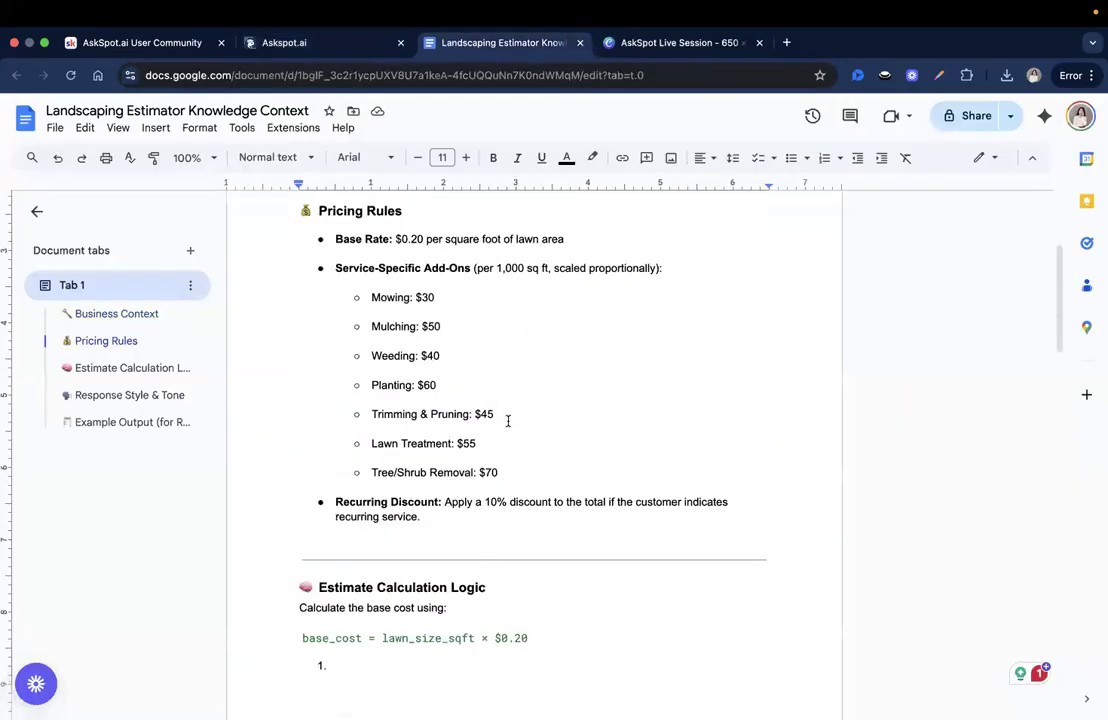
- Share the knowledge document as Viewer for anyone with the link and copy the link
scroll(508, 421, "down", 3)
scroll(507, 418, "up", 4)
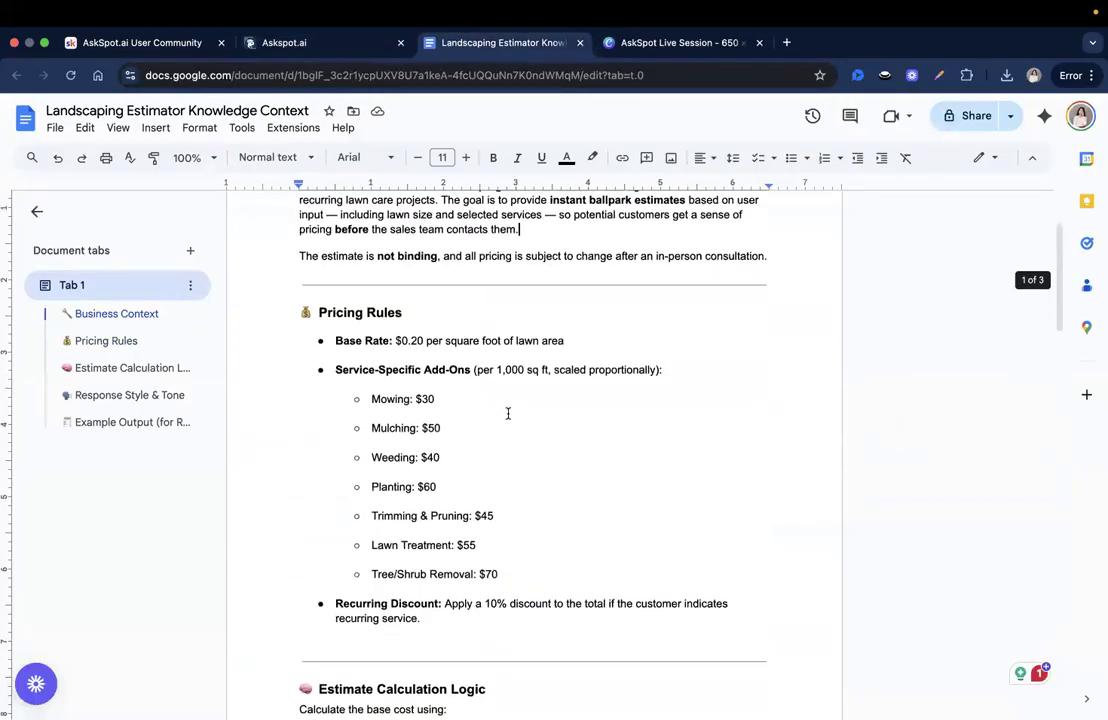
scroll(506, 410, "up", 2)
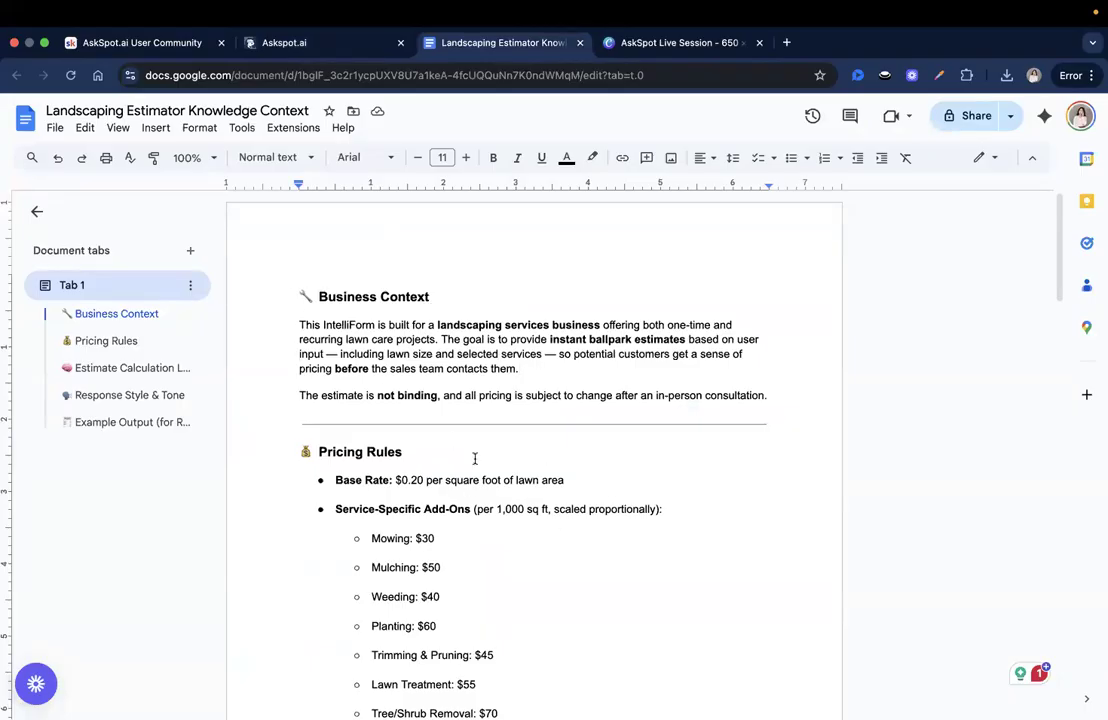
scroll(589, 462, "down", 3)
scroll(588, 463, "down", 10)
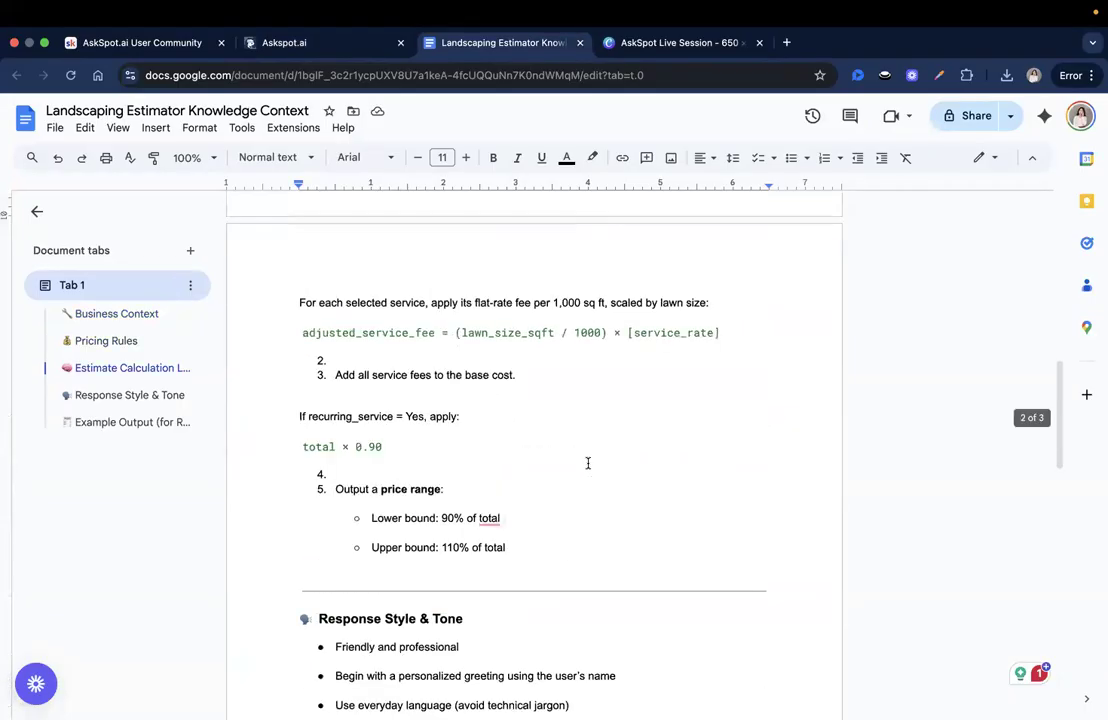
left_click(402, 76)
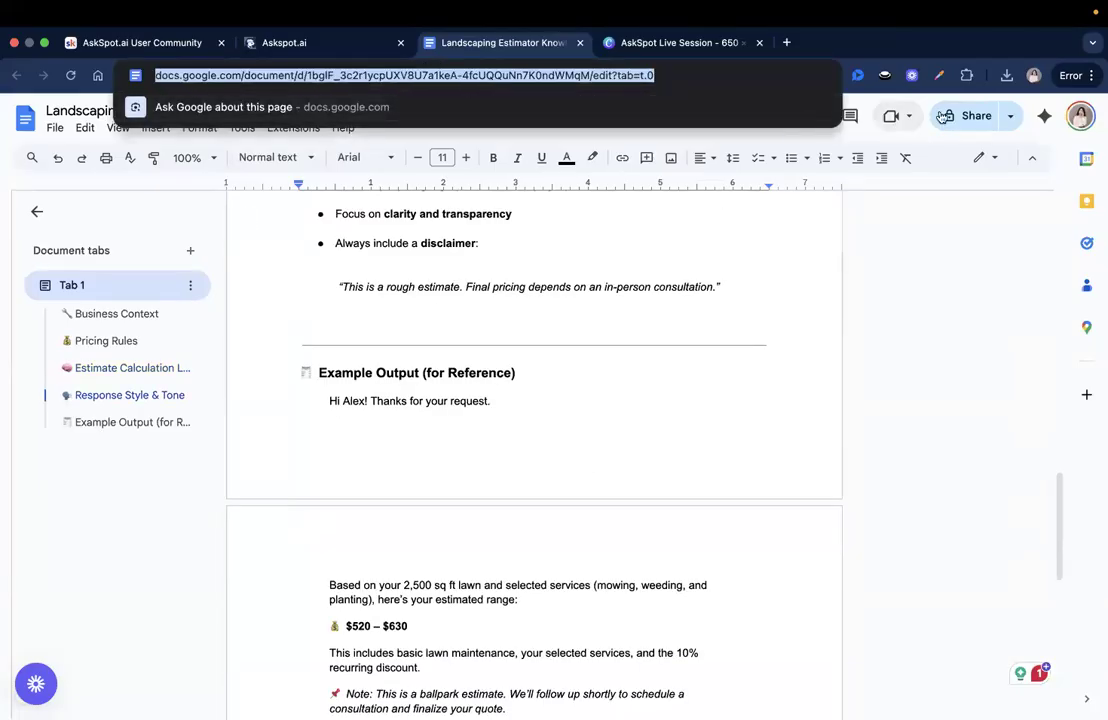
left_click(966, 116)
left_click(437, 478)
left_click(460, 548)
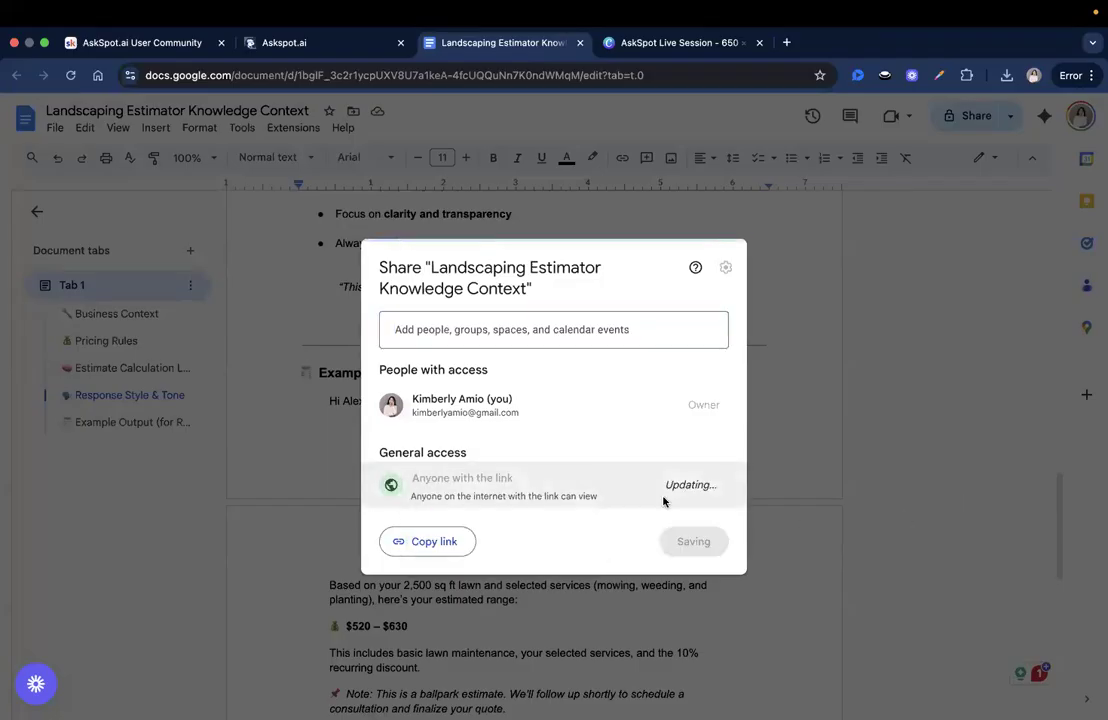
left_click(456, 541)
left_click(697, 541)
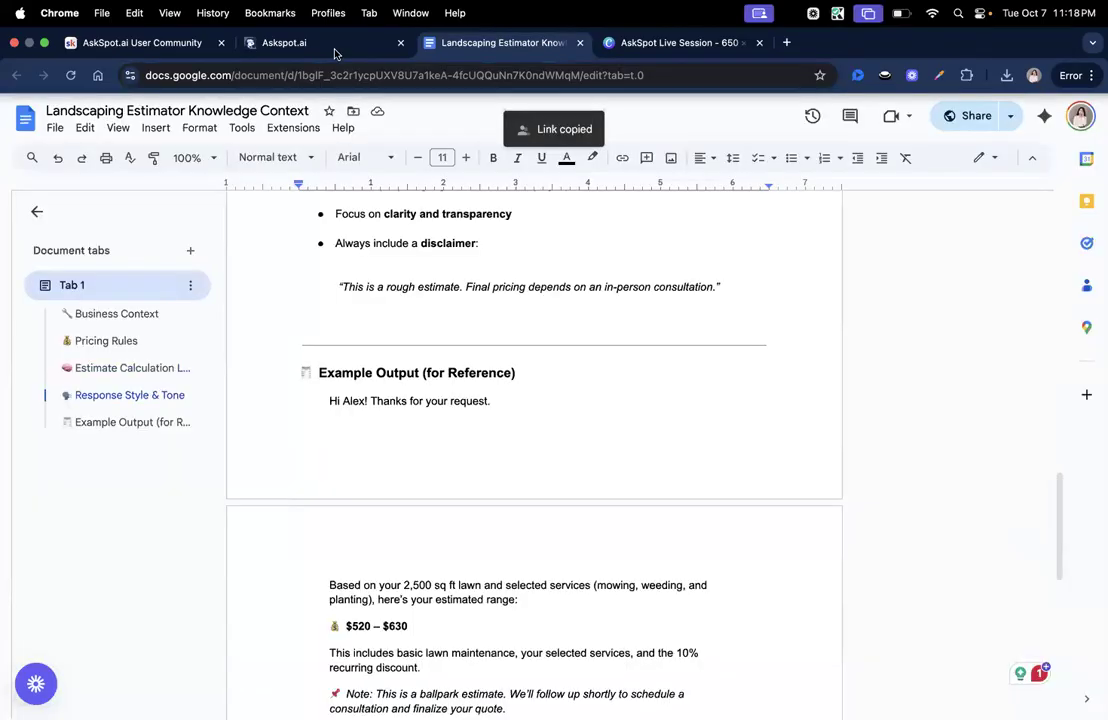
- Add the copied Google Doc link as a Ballpark Estimator knowledge source, then return to the document
left_click(300, 42)
left_click(506, 266)
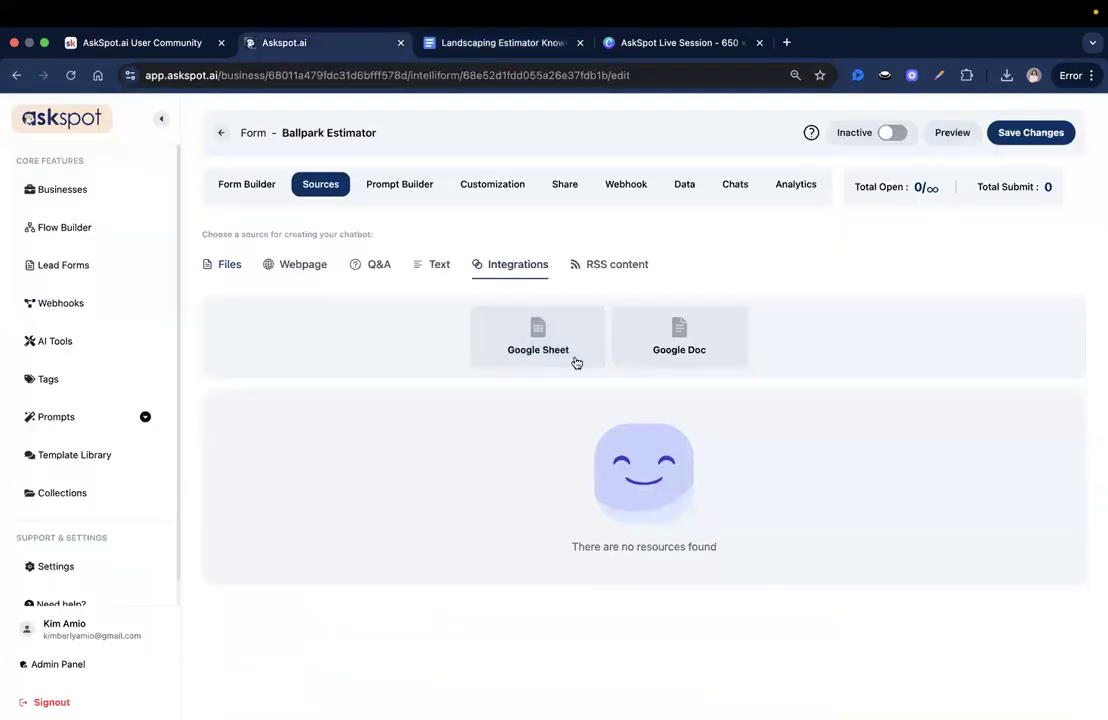
left_click(656, 350)
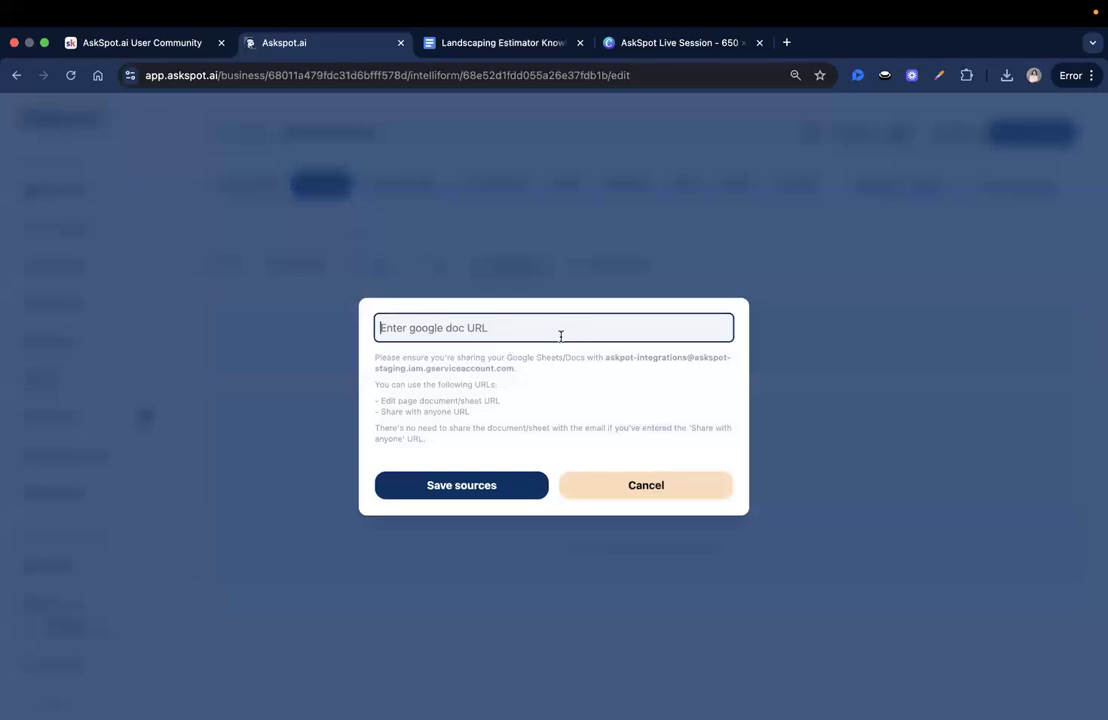
key("super+v")
left_click(508, 481)
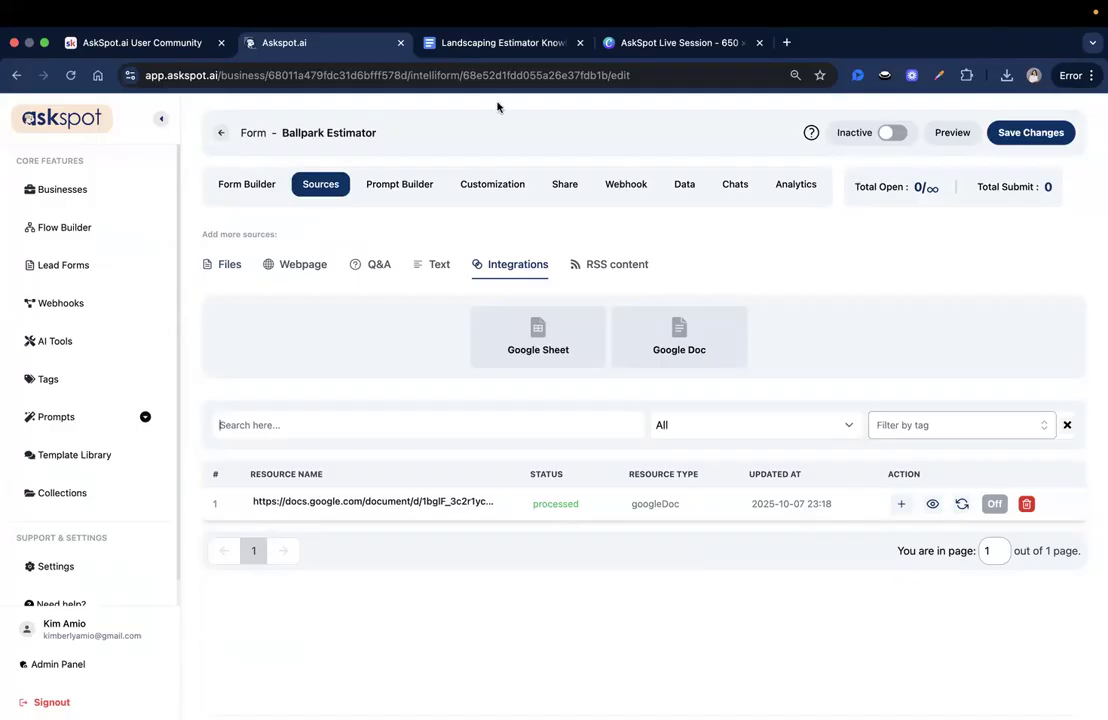
left_click(424, 44)
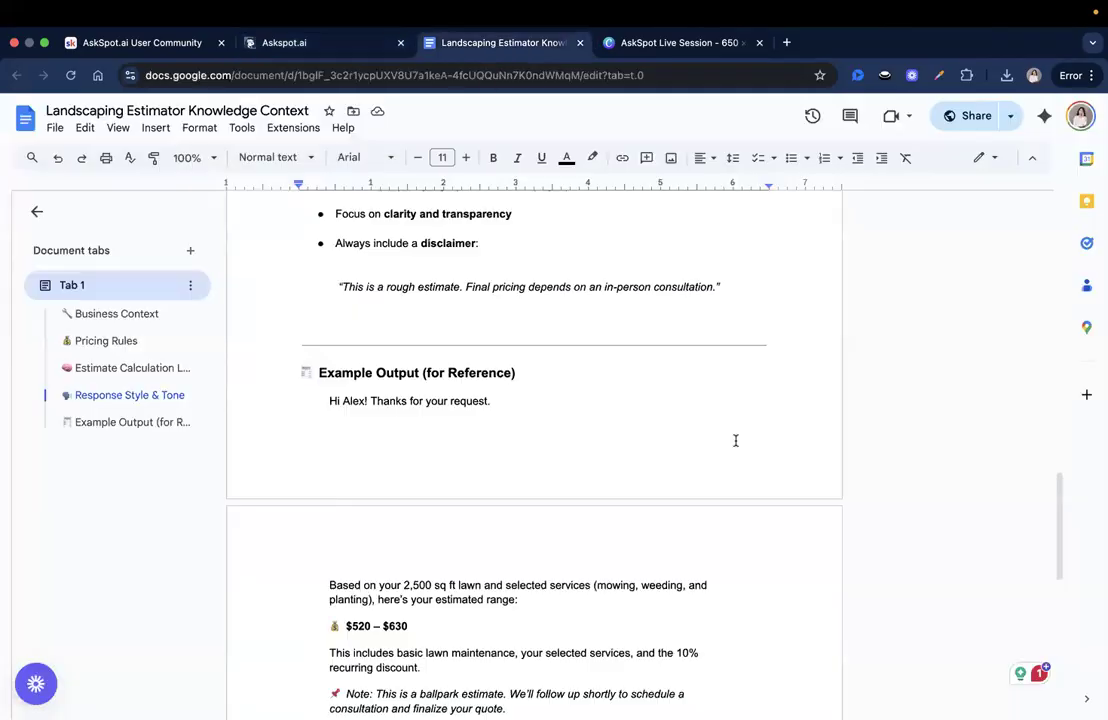
- Open and close the document's File menu, then switch back to the AskSpot tab
left_click(54, 128)
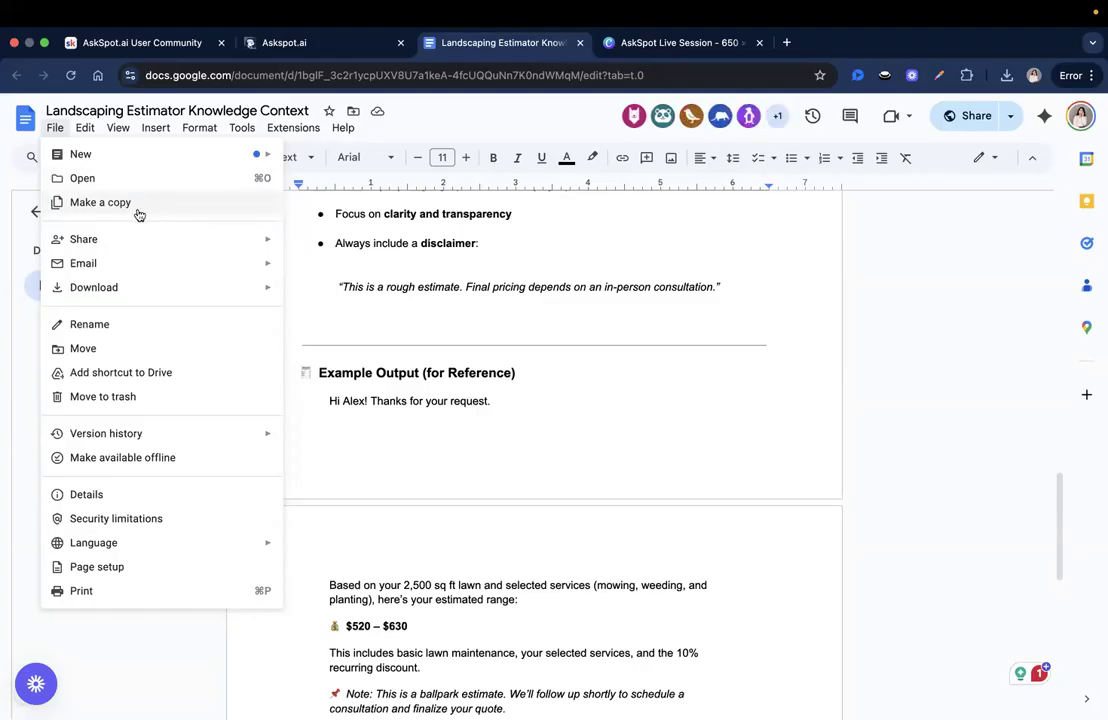
left_click(53, 129)
left_click(55, 129)
left_click(722, 288)
key("ctrl+shift+Tab")
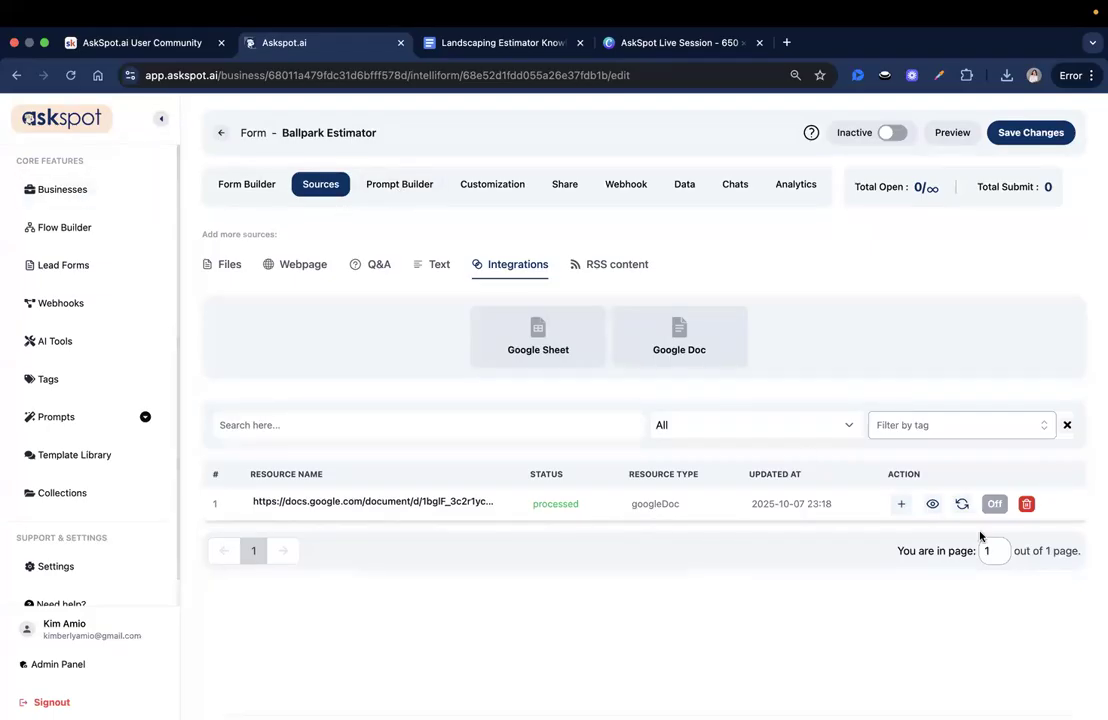
- Open the Prompt Builder to show the prompt_1 and completion steps
left_click(383, 182)
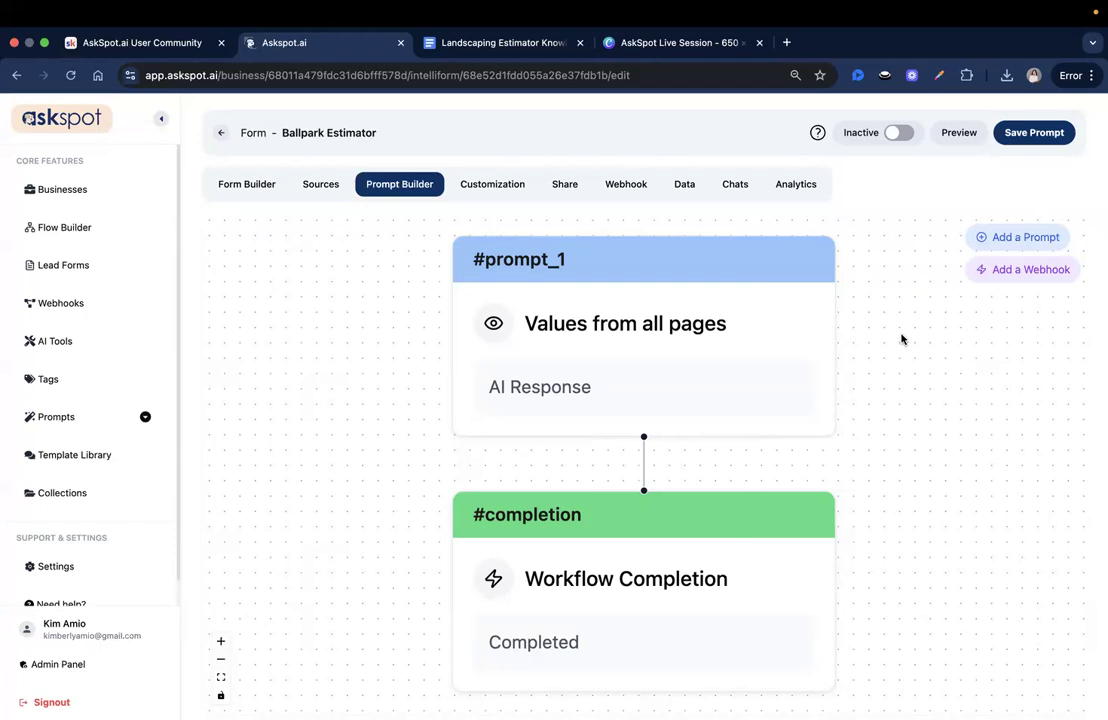
- Paste the landscaping estimator prompt into prompt_1's empty Prompt box
left_click(615, 370)
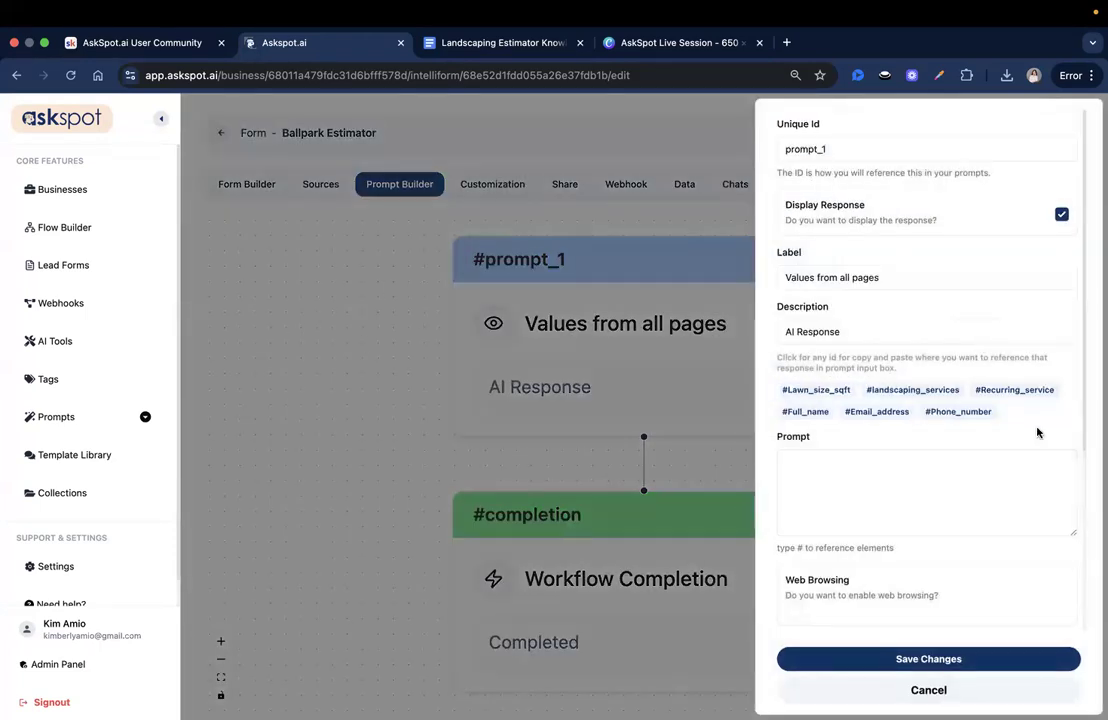
scroll(1036, 430, "down", 2)
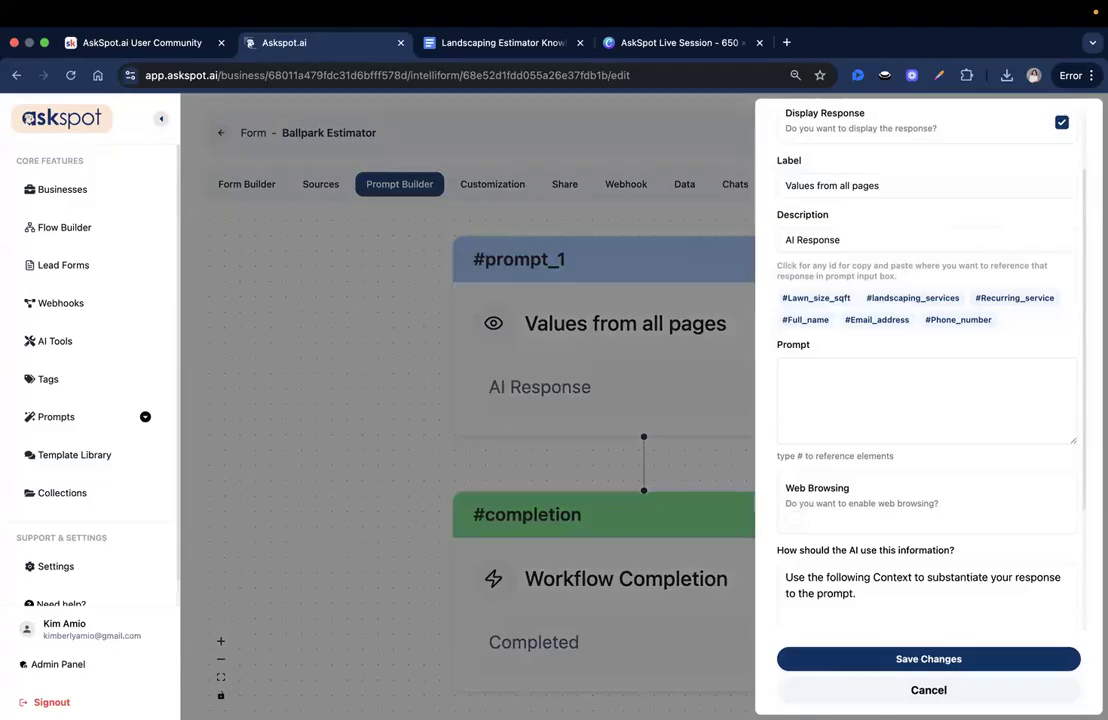
key("super+Tab")
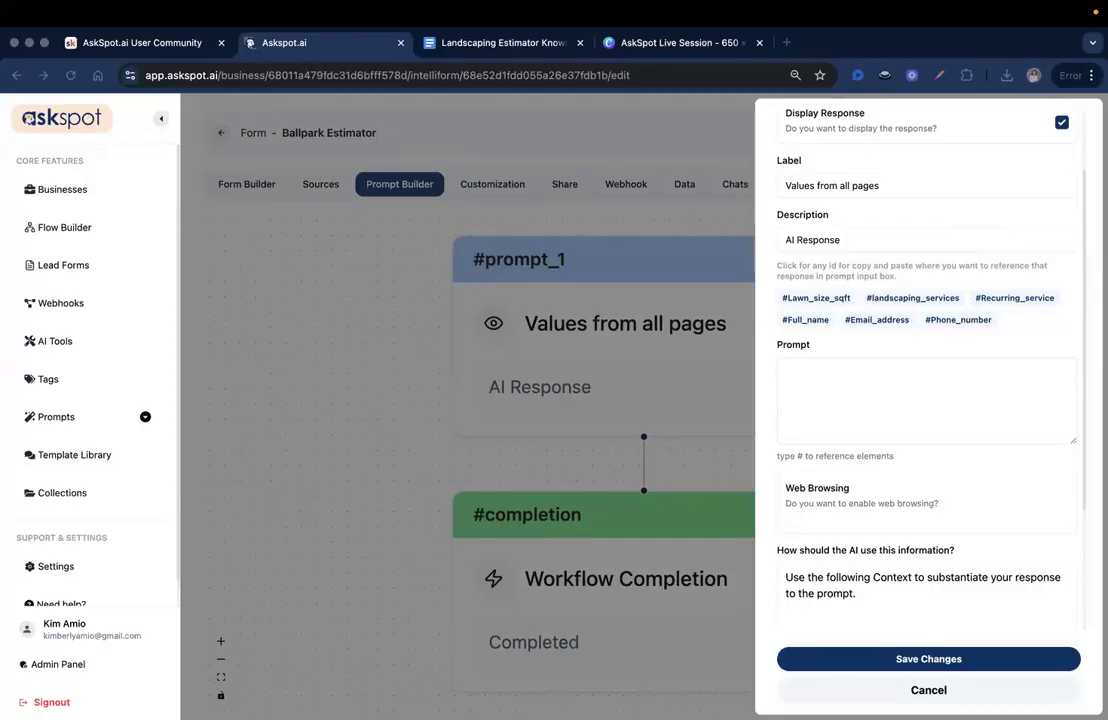
key("super+Tab")
left_click(835, 390)
key("super+v")
- Review the pasted prompt's opening role description and its list of form inputs
scroll(866, 455, "up", 20)
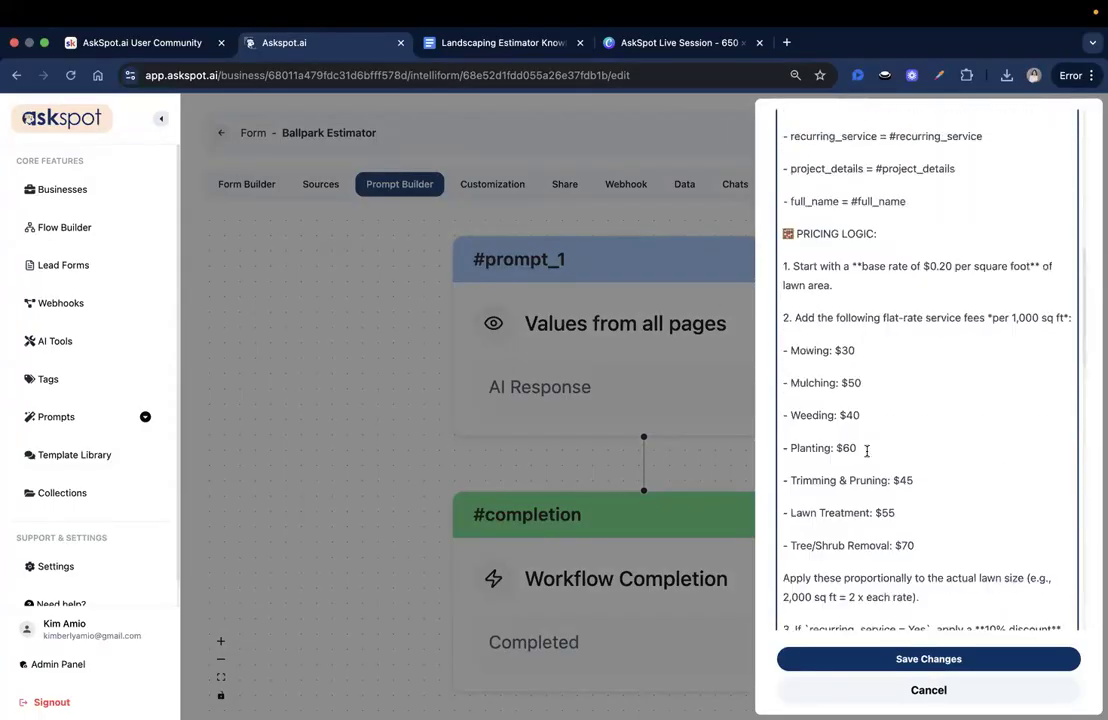
scroll(867, 451, "up", 1)
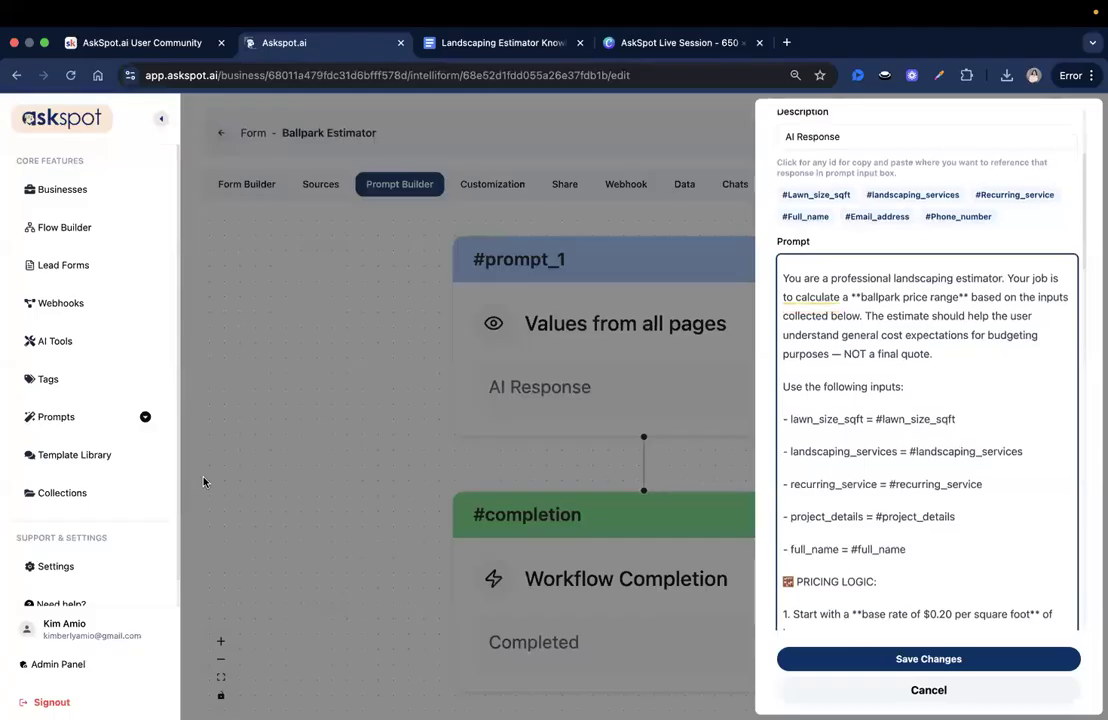
left_click_drag(838, 278, 957, 361)
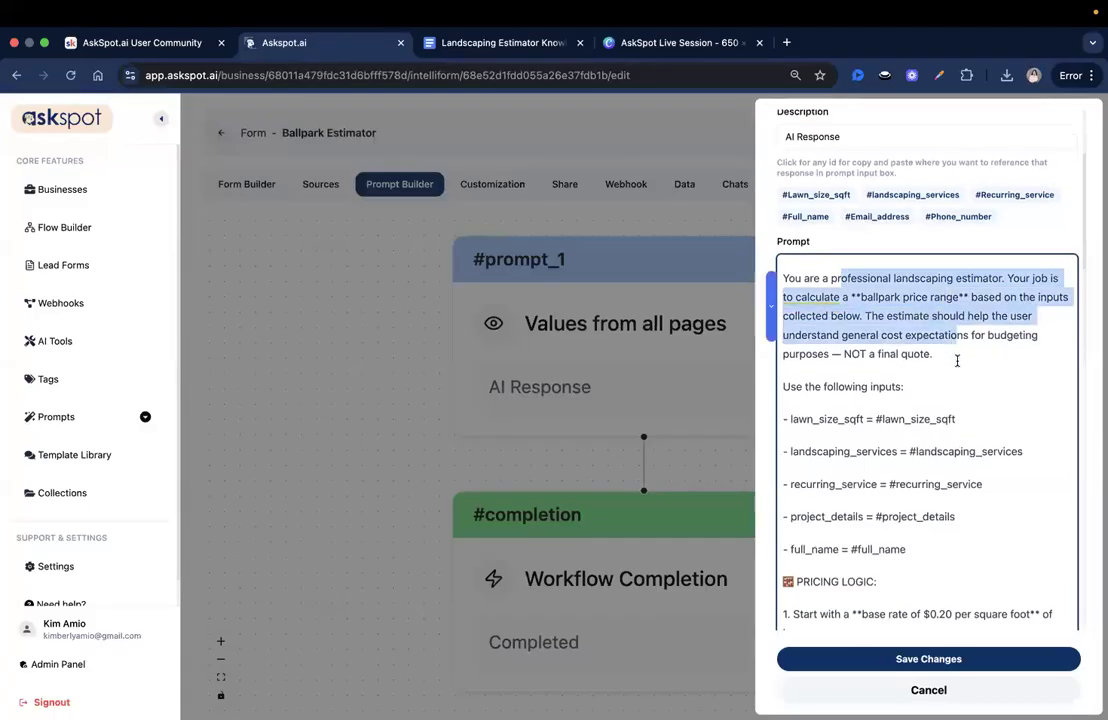
left_click(957, 361)
scroll(950, 331, "down", 1)
left_click(784, 352)
scroll(915, 352, "down", 1)
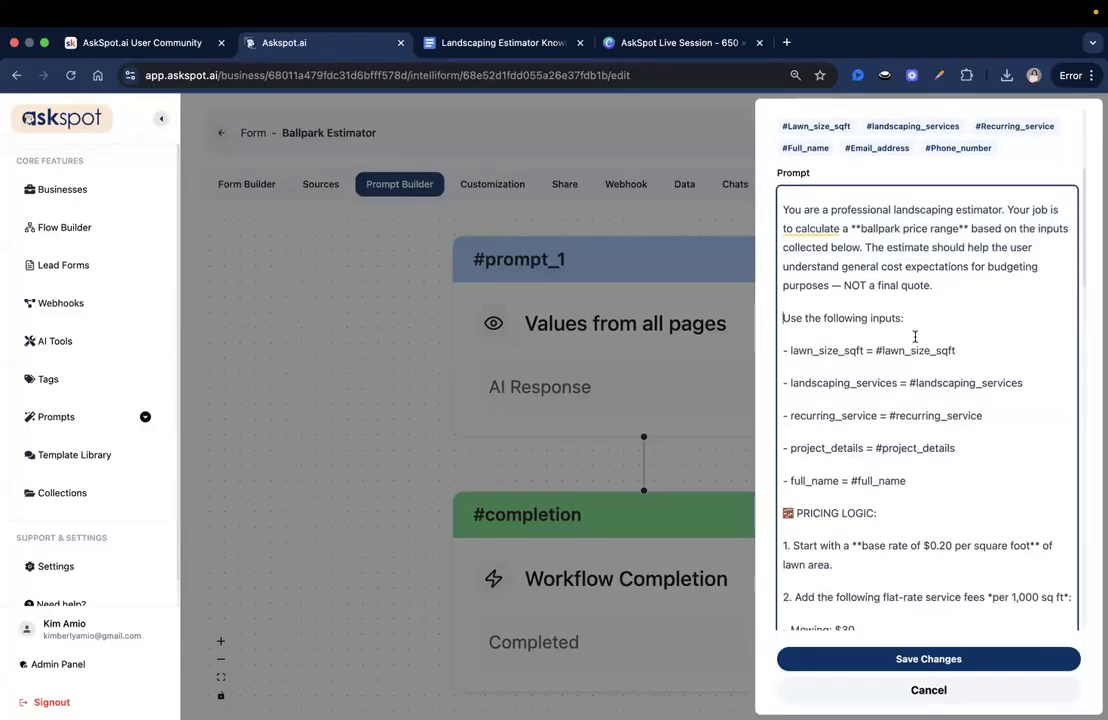
left_click(989, 448)
left_click_drag(981, 446, 1032, 492)
left_click(1031, 568)
- Check the full_name reference and the pricing logic down to the Mowing fee line
scroll(1013, 535, "down", 1)
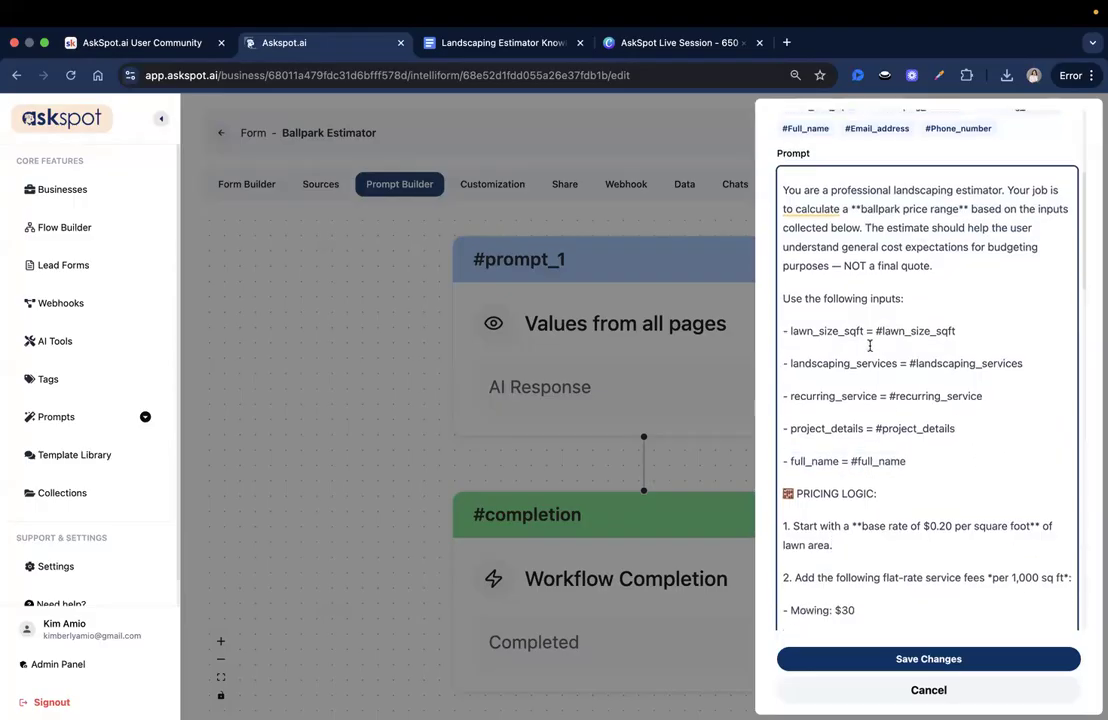
scroll(984, 353, "up", 2)
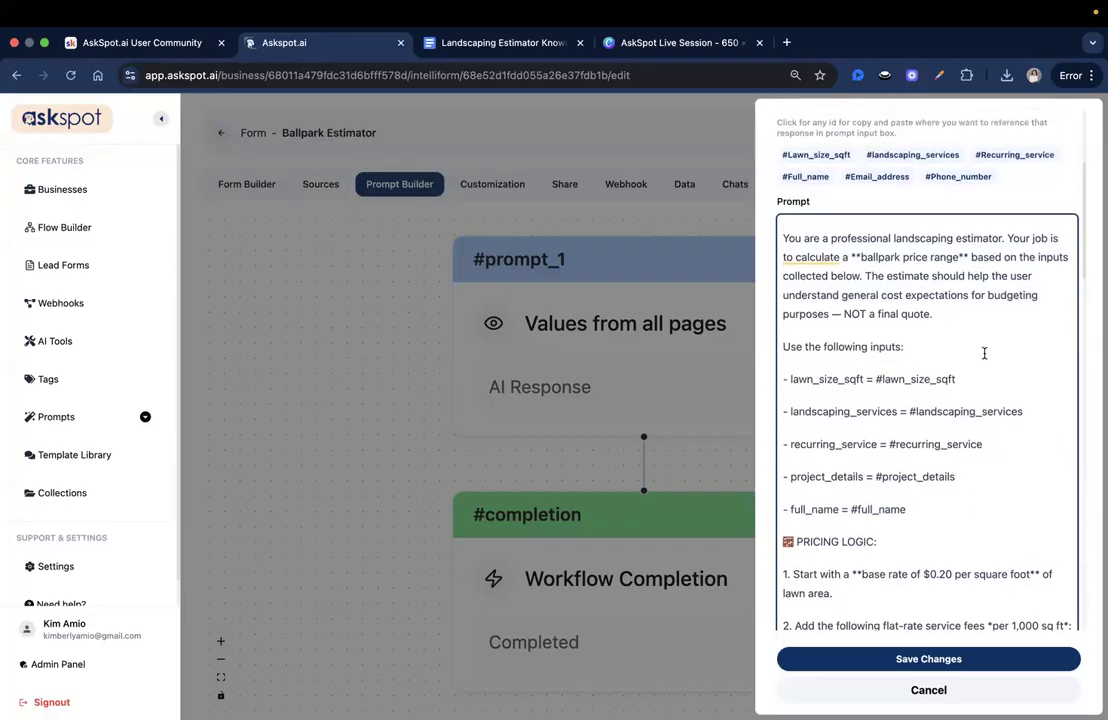
scroll(960, 420, "up", 1)
scroll(964, 445, "down", 2)
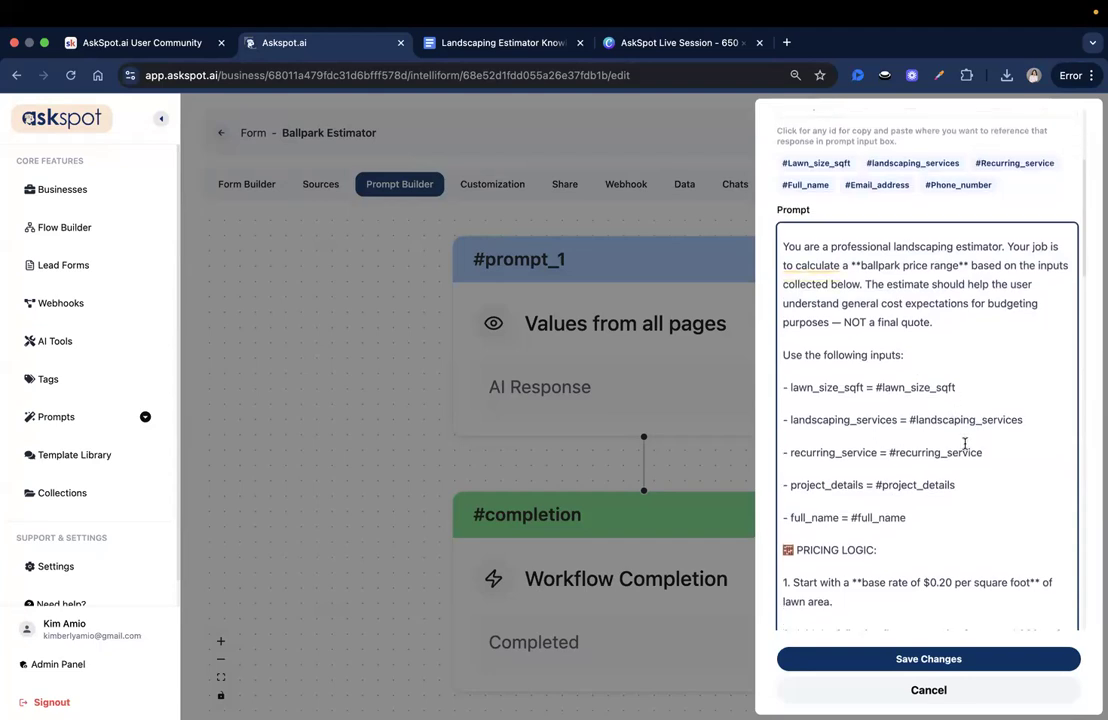
scroll(950, 450, "down", 1)
left_click(923, 412)
left_click(973, 479)
left_click(908, 413)
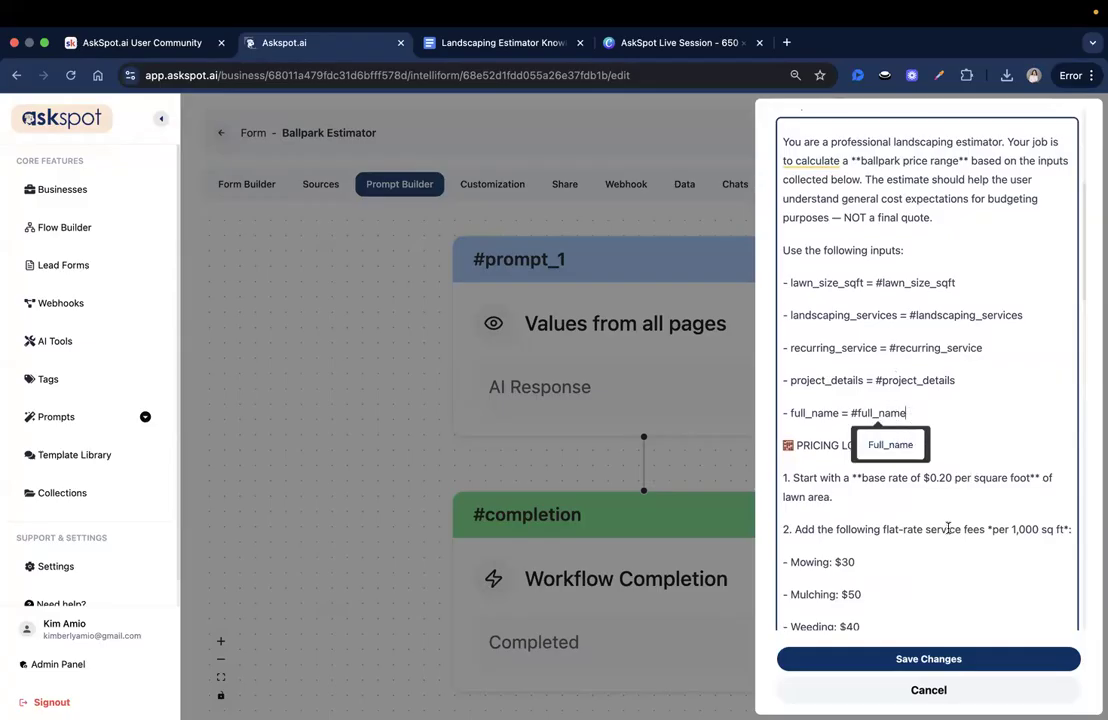
scroll(915, 470, "down", 1)
left_click(1001, 531)
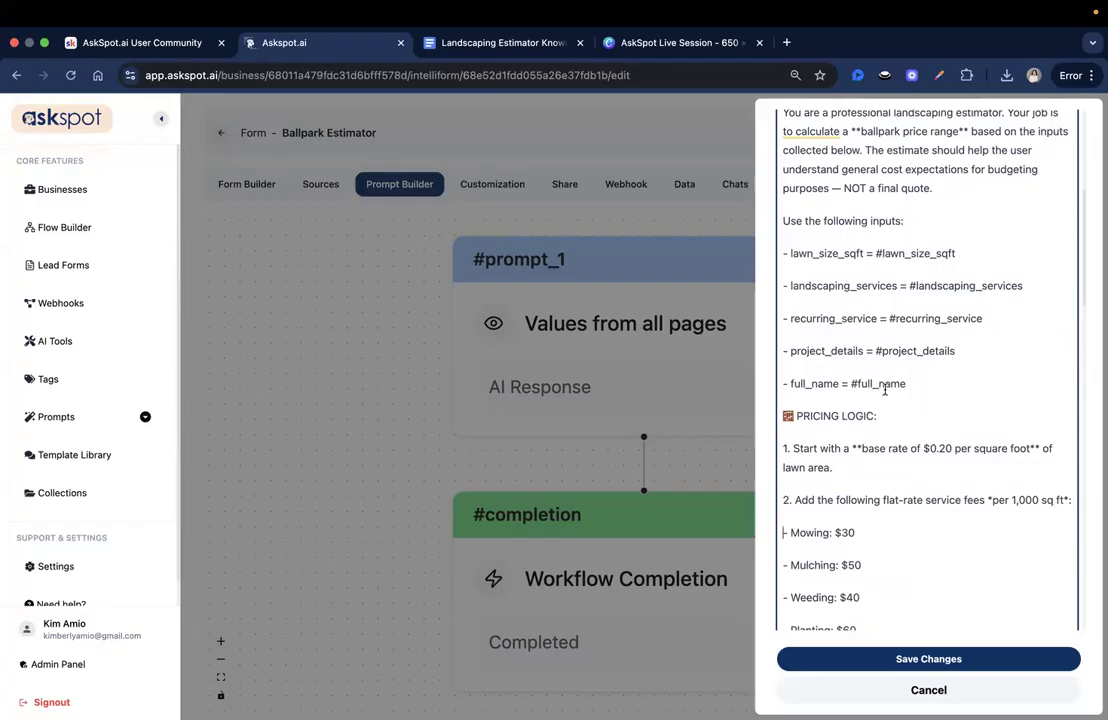
scroll(894, 333, "down", 3)
scroll(898, 247, "up", 2)
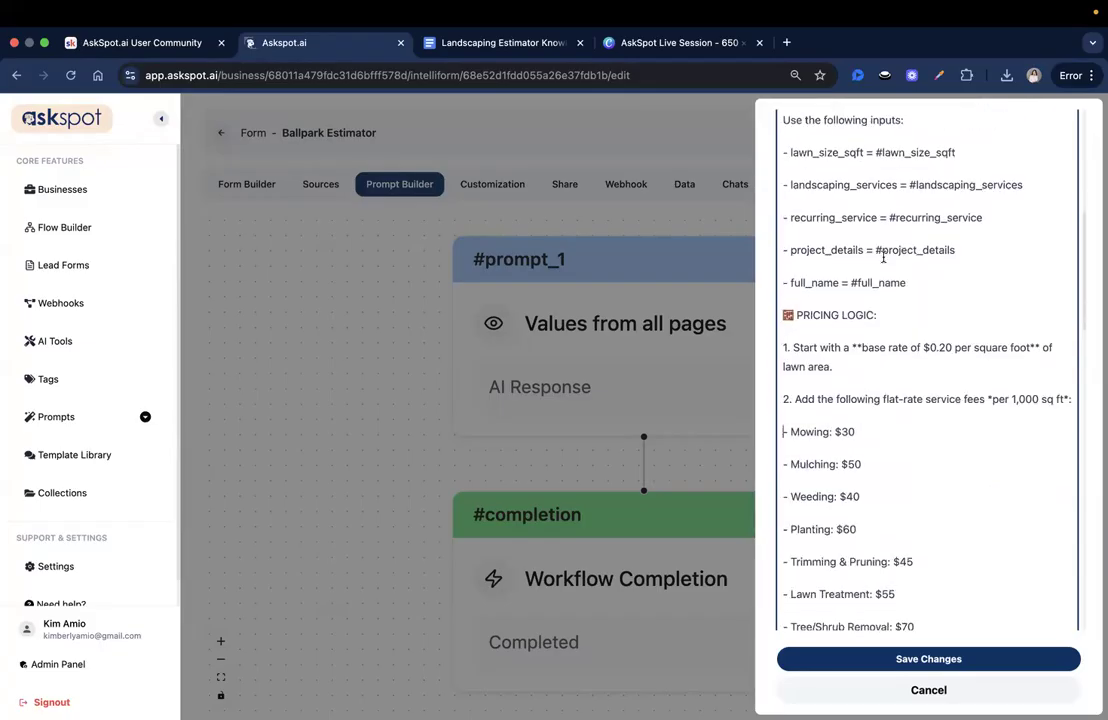
- Review the #prompt_1 pricing rules: service fees, discount rule and 'DO NOT change the base rate' line
scroll(903, 335, "down", 2)
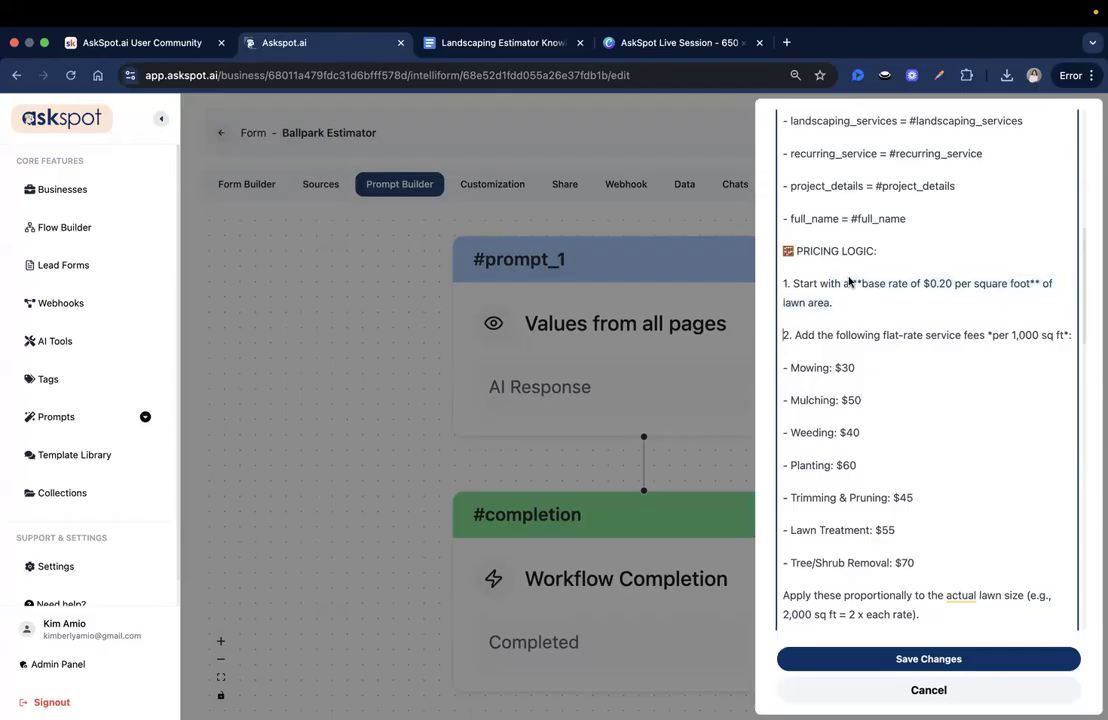
scroll(903, 275, "down", 2)
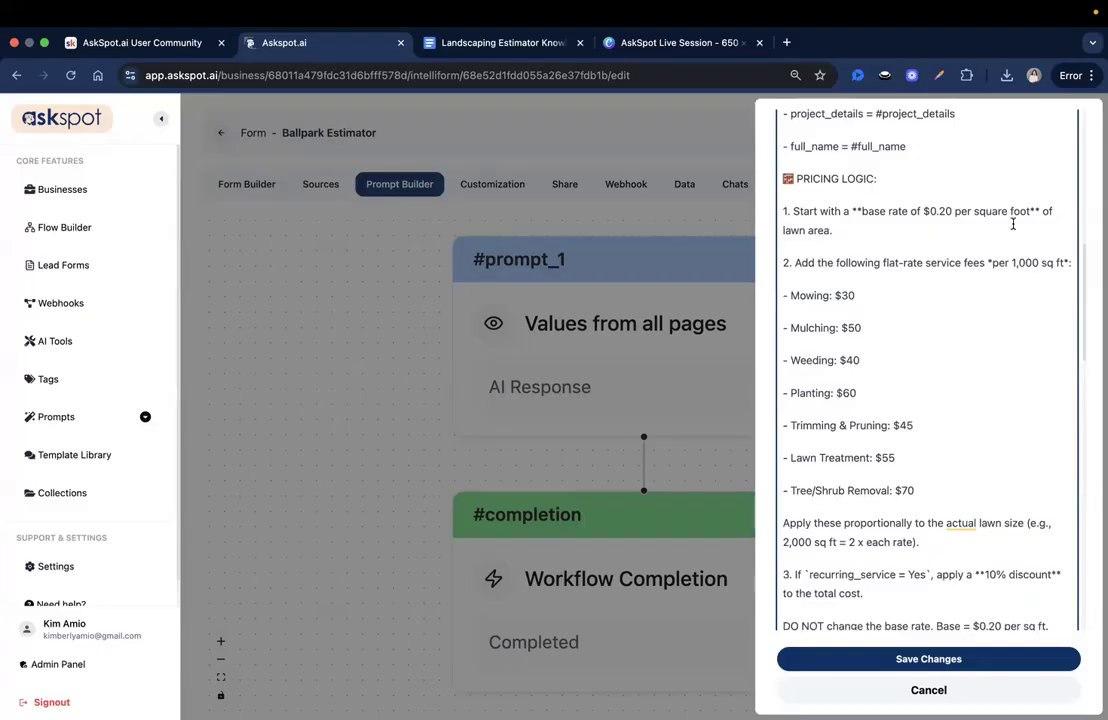
scroll(997, 236, "down", 1)
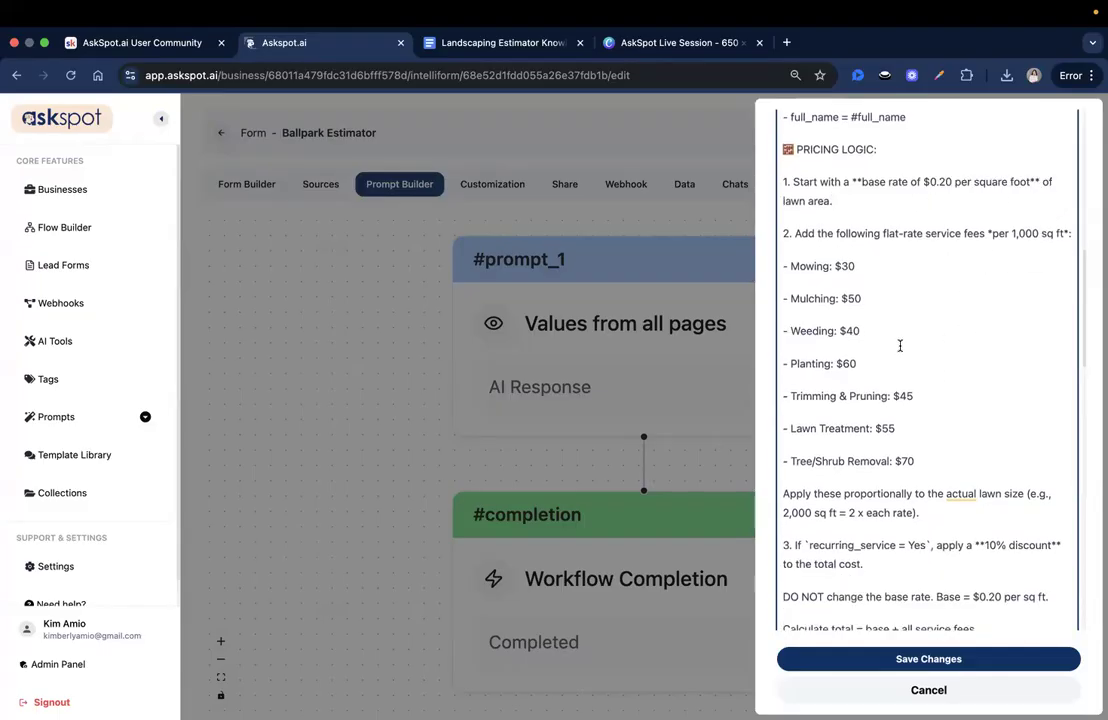
scroll(900, 345, "down", 1)
left_click_drag(796, 213, 1007, 224)
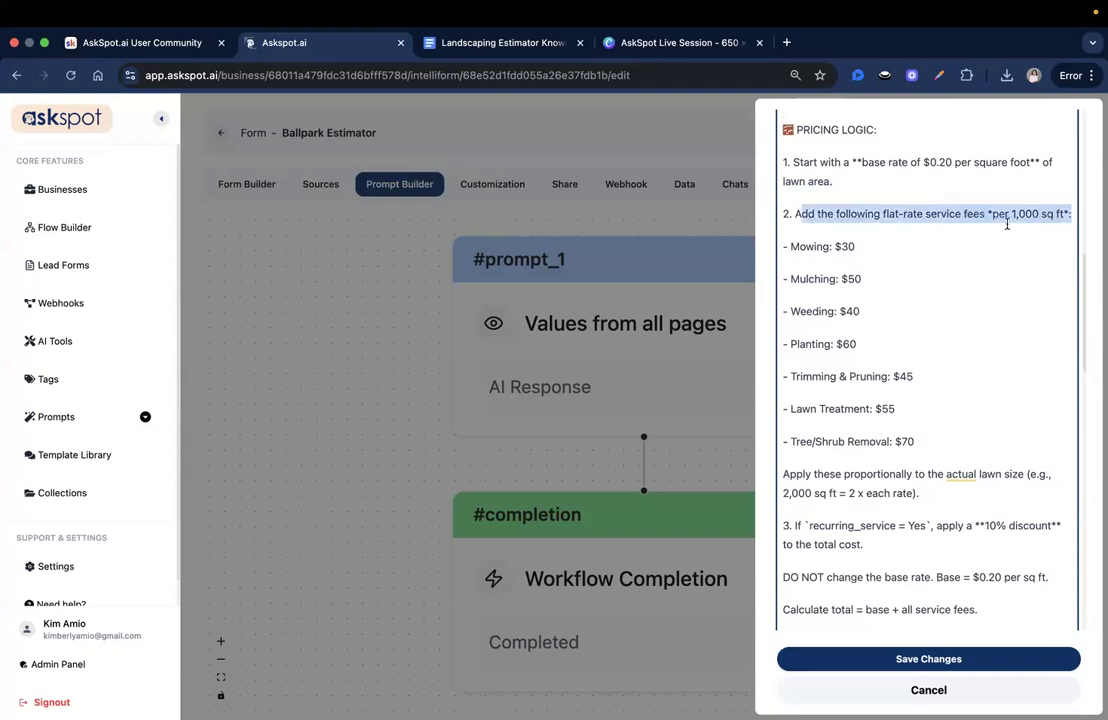
key("Down")
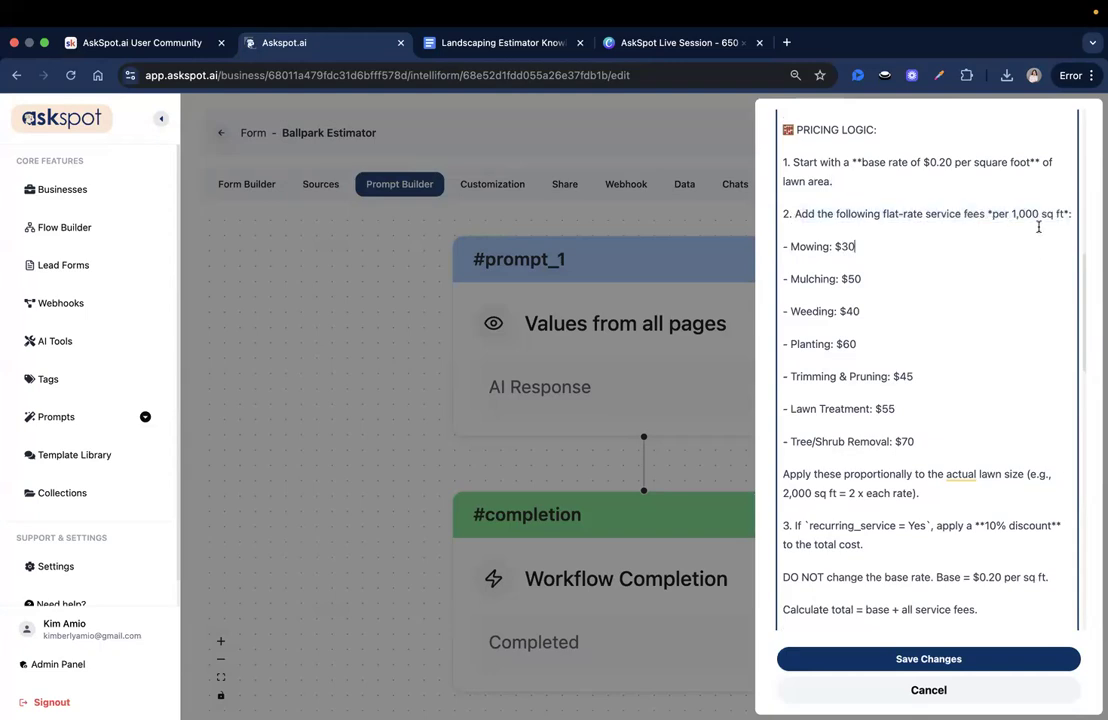
scroll(913, 377, "down", 3)
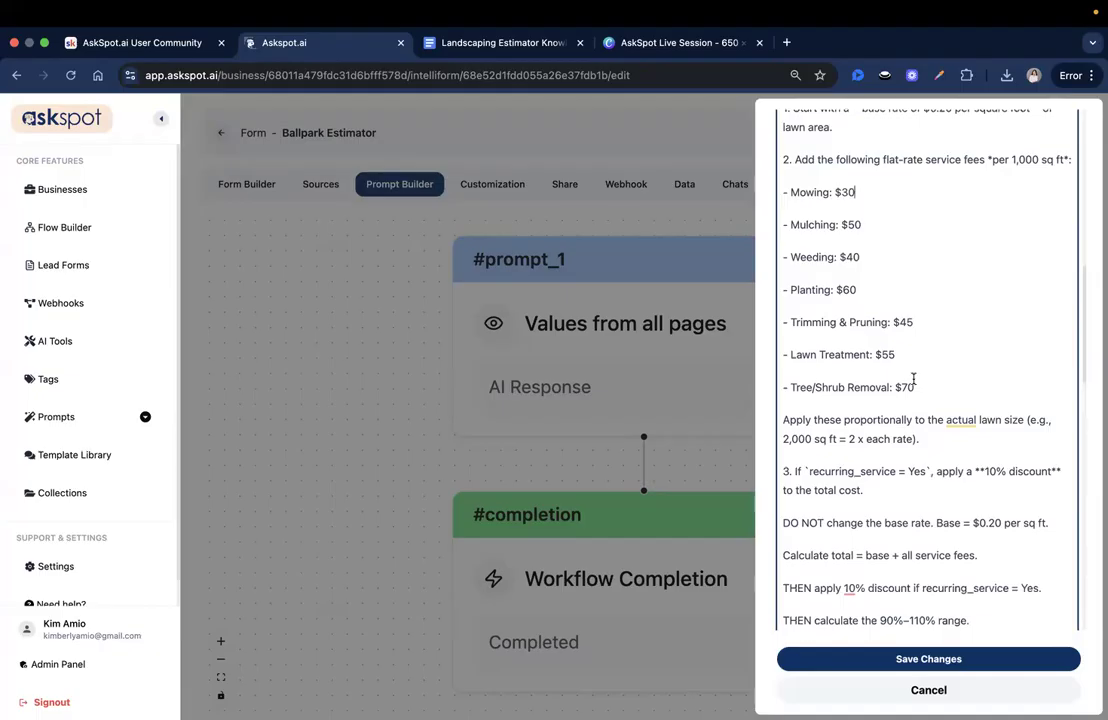
scroll(930, 373, "down", 1)
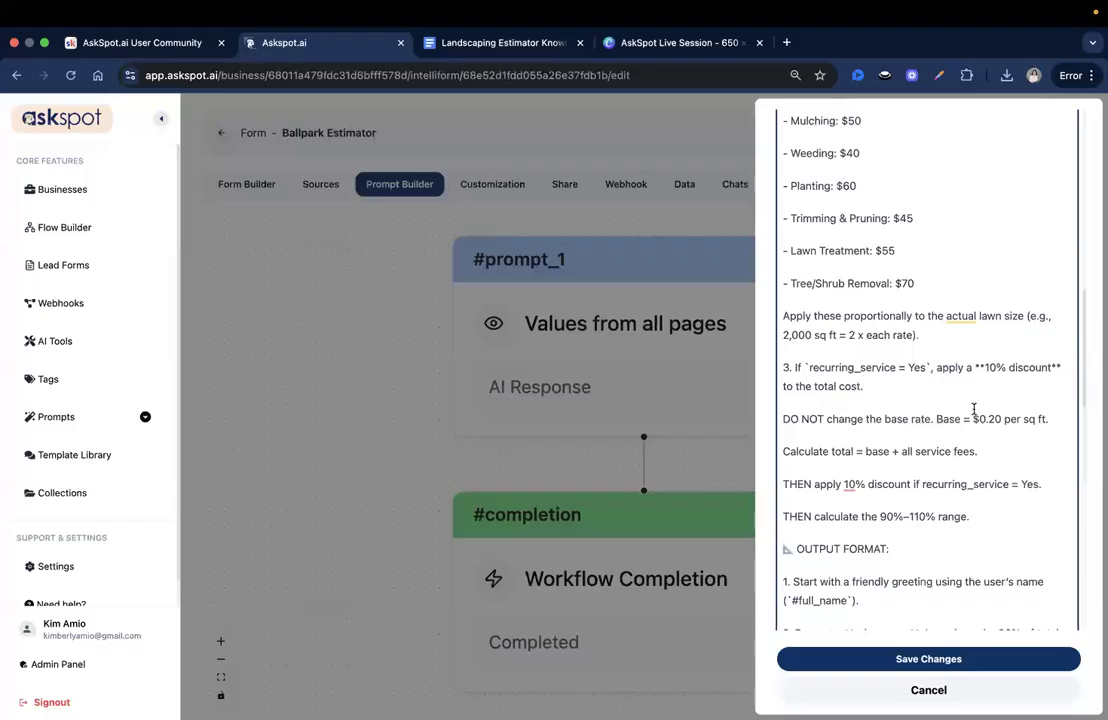
scroll(976, 380, "down", 1)
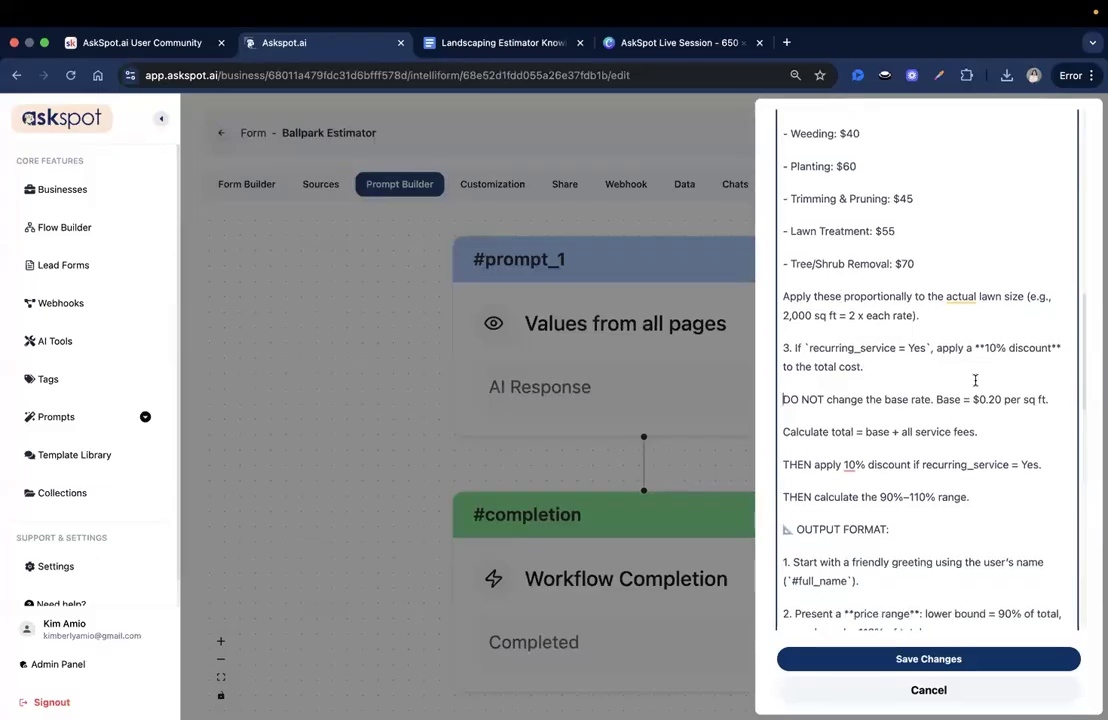
left_click(1019, 374)
scroll(1002, 448, "down", 1)
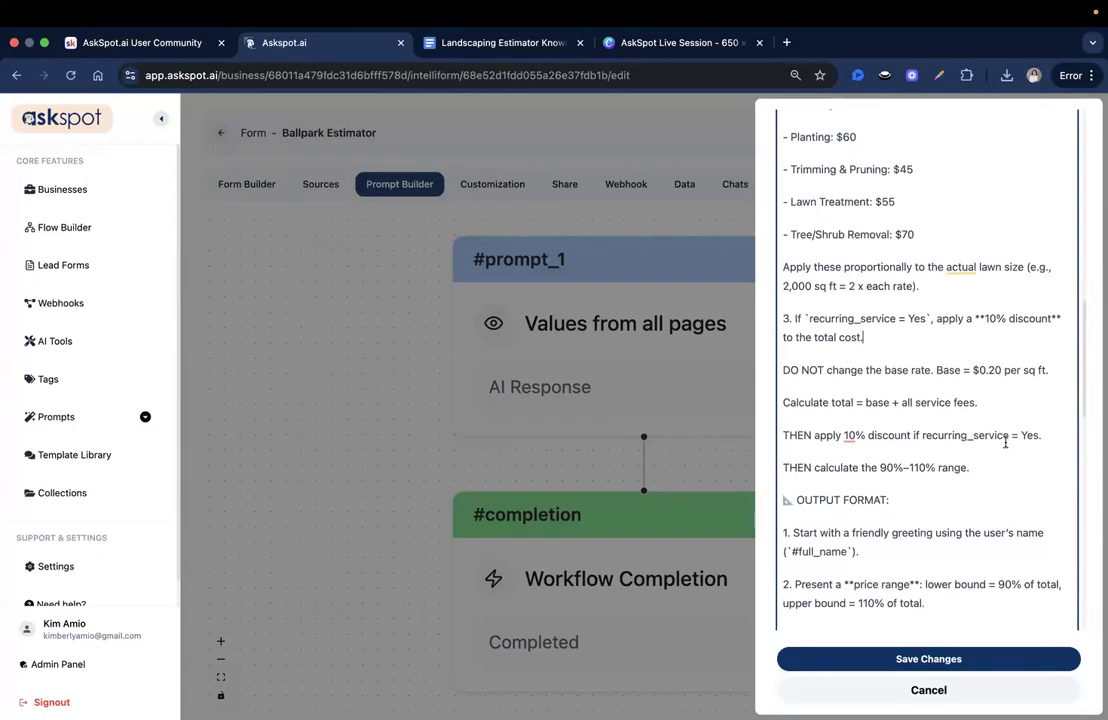
scroll(1002, 443, "down", 1)
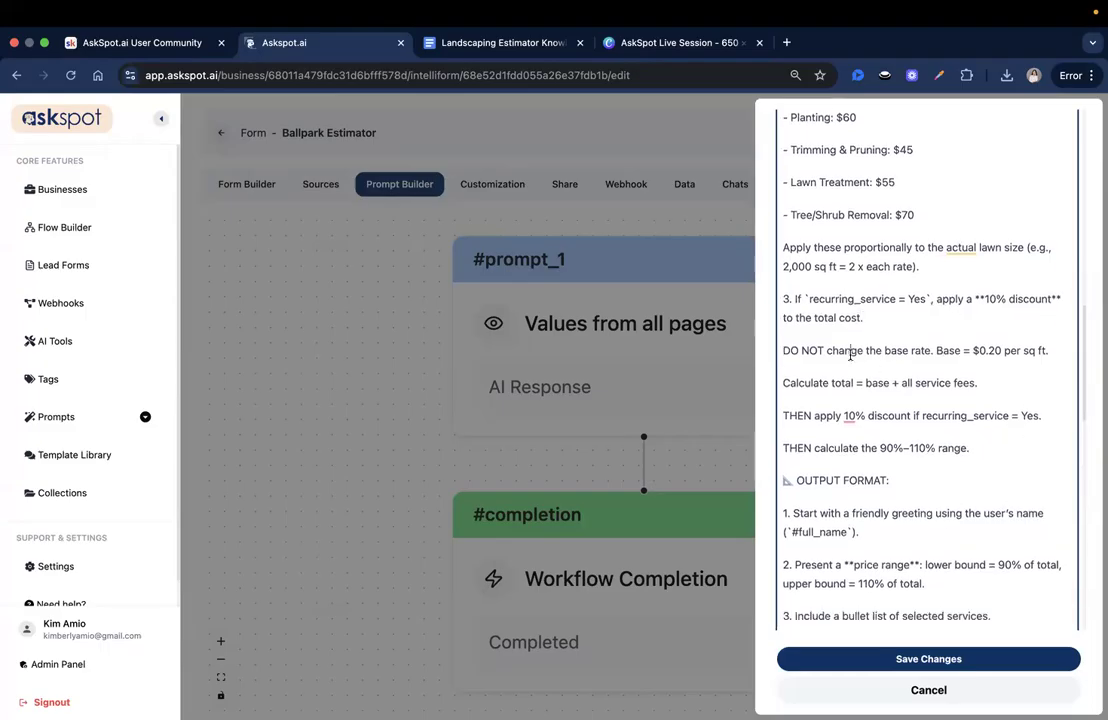
left_click_drag(829, 352, 958, 350)
left_click(957, 350)
triple_click(996, 354)
left_click(996, 354)
left_click_drag(937, 351, 1068, 356)
scroll(1060, 370, "down", 1)
mouse_move(1056, 285)
left_mouse_down()
mouse_move(760, 291)
mouse_move(1052, 284)
left_mouse_up()
left_click(788, 300)
left_click(999, 288)
triple_click(1020, 281)
left_click_drag(1059, 284, 781, 281)
left_click(1064, 280)
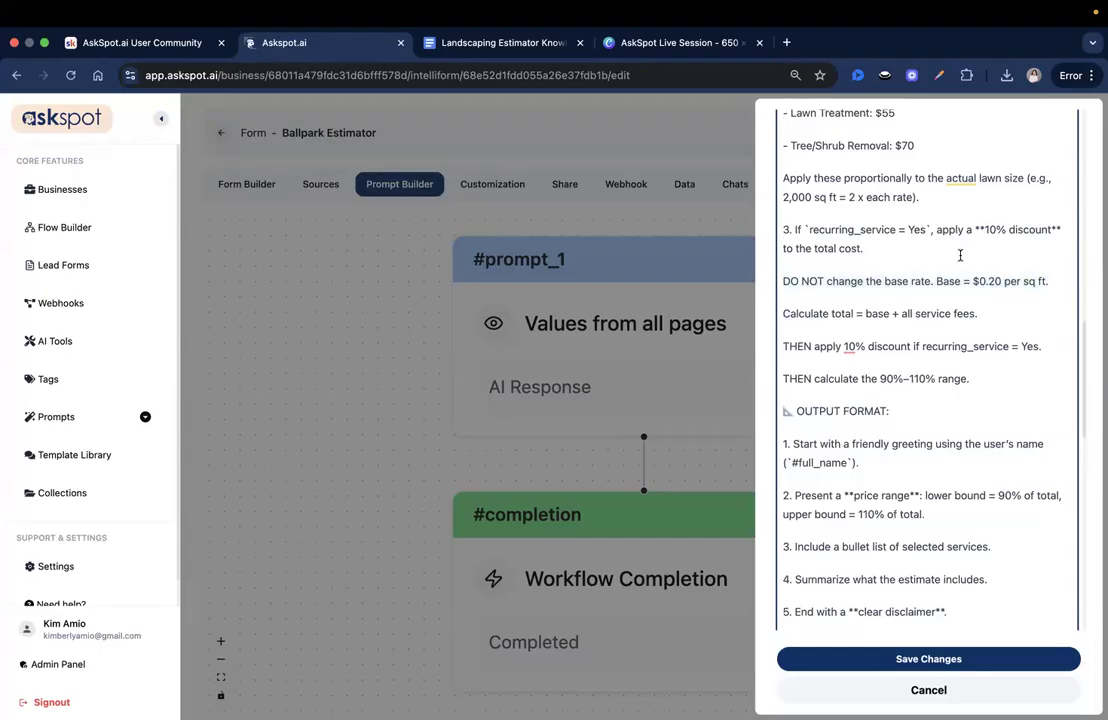
- Check the 'Calculate total = base + all service fees' line, 10% discount and 90% range values
left_click(988, 318)
scroll(990, 318, "down", 1)
left_click(891, 294)
left_click_drag(786, 296, 1002, 294)
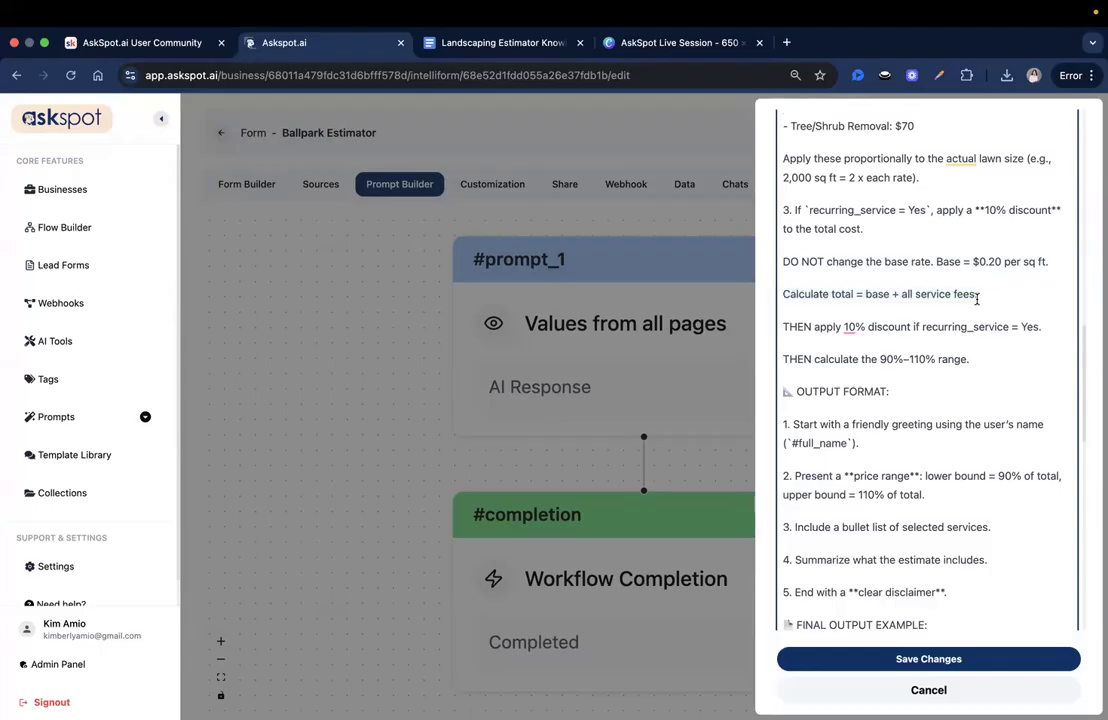
scroll(850, 258, "down", 2)
left_click(866, 256)
left_click(936, 251)
left_click(979, 256)
scroll(885, 243, "down", 1)
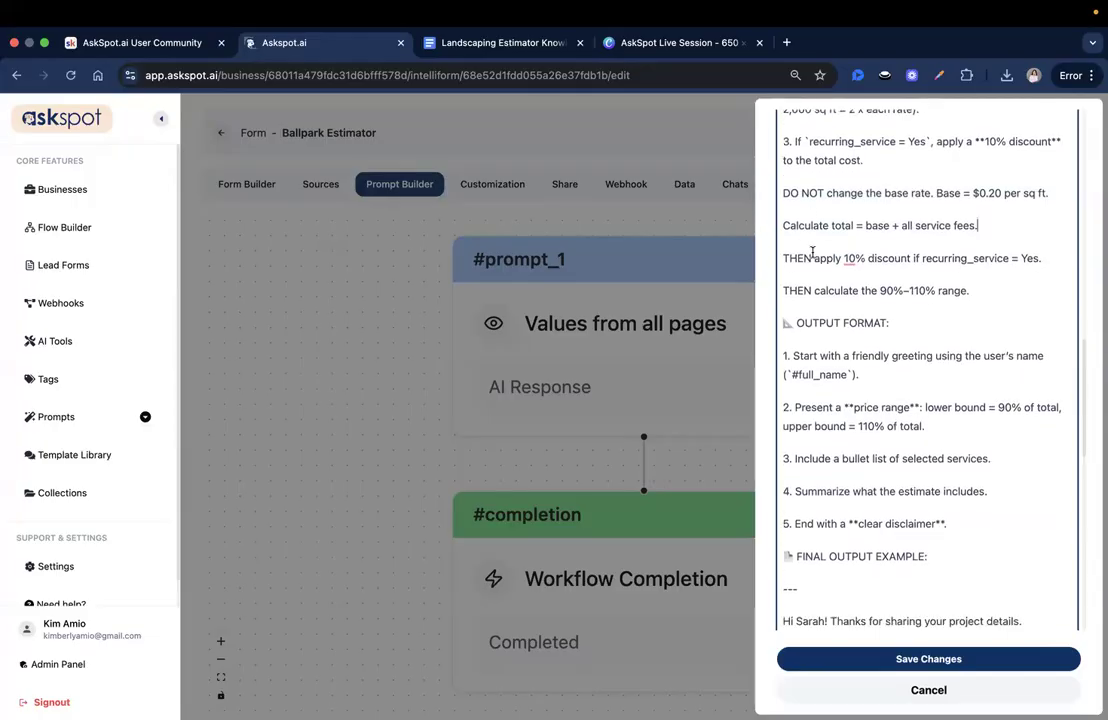
scroll(822, 238, "down", 1)
scroll(822, 237, "down", 1)
left_click_drag(843, 238, 899, 239)
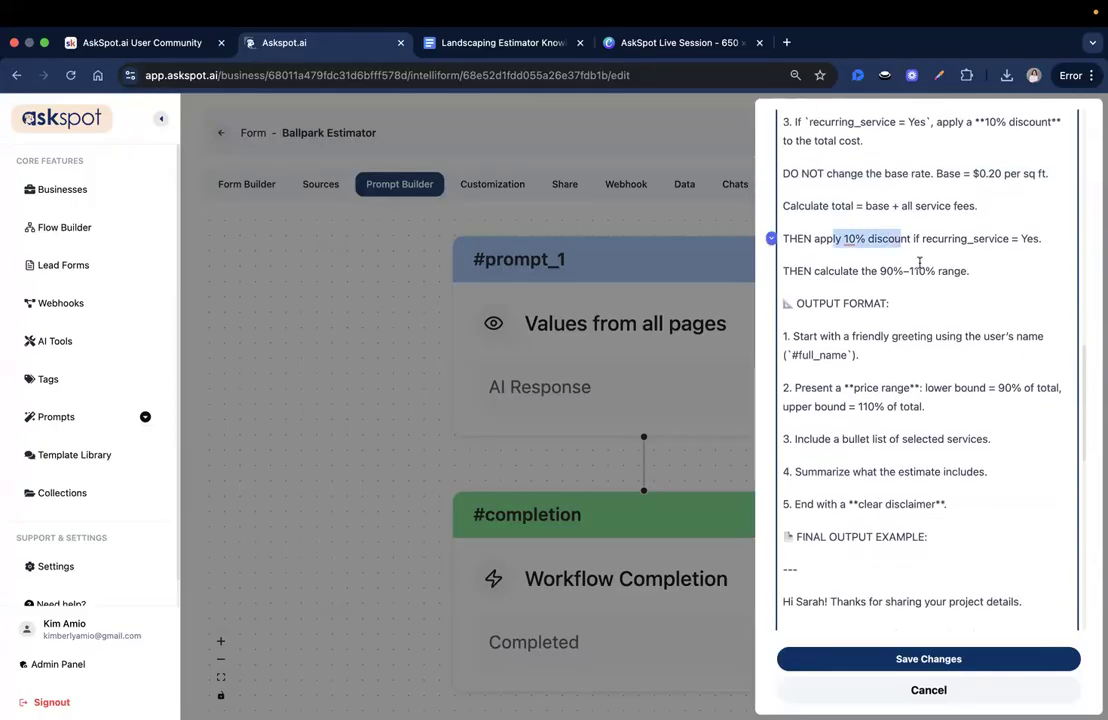
left_click(901, 239)
left_click(884, 271)
scroll(900, 265, "down", 1)
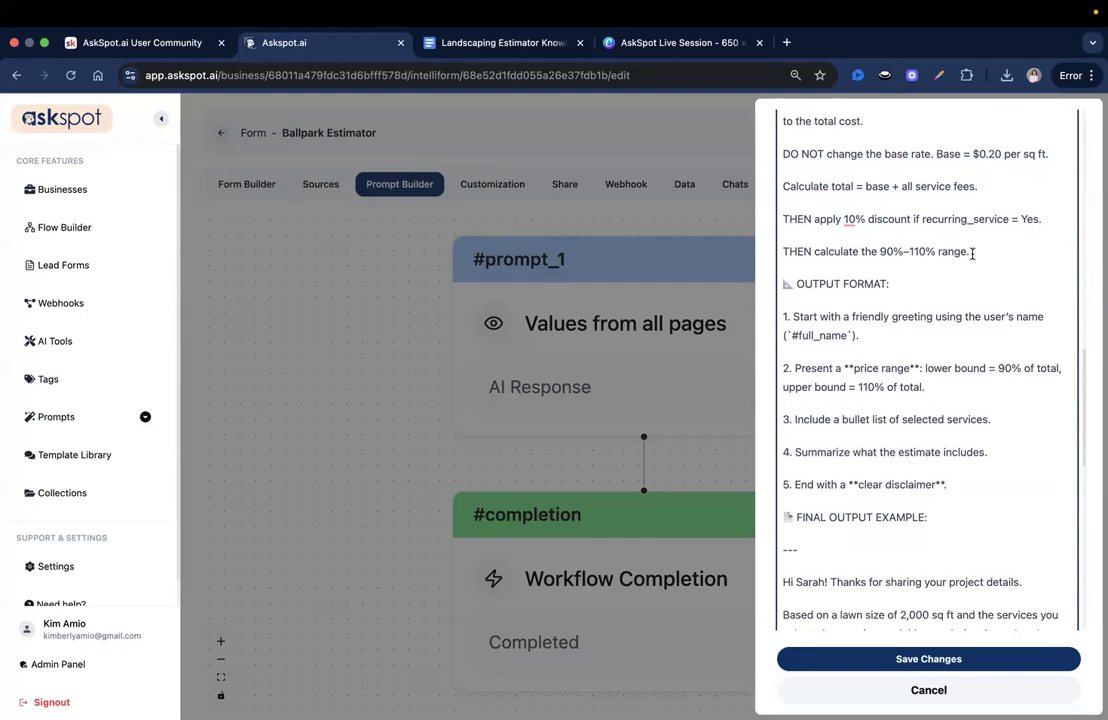
scroll(1029, 278, "down", 5)
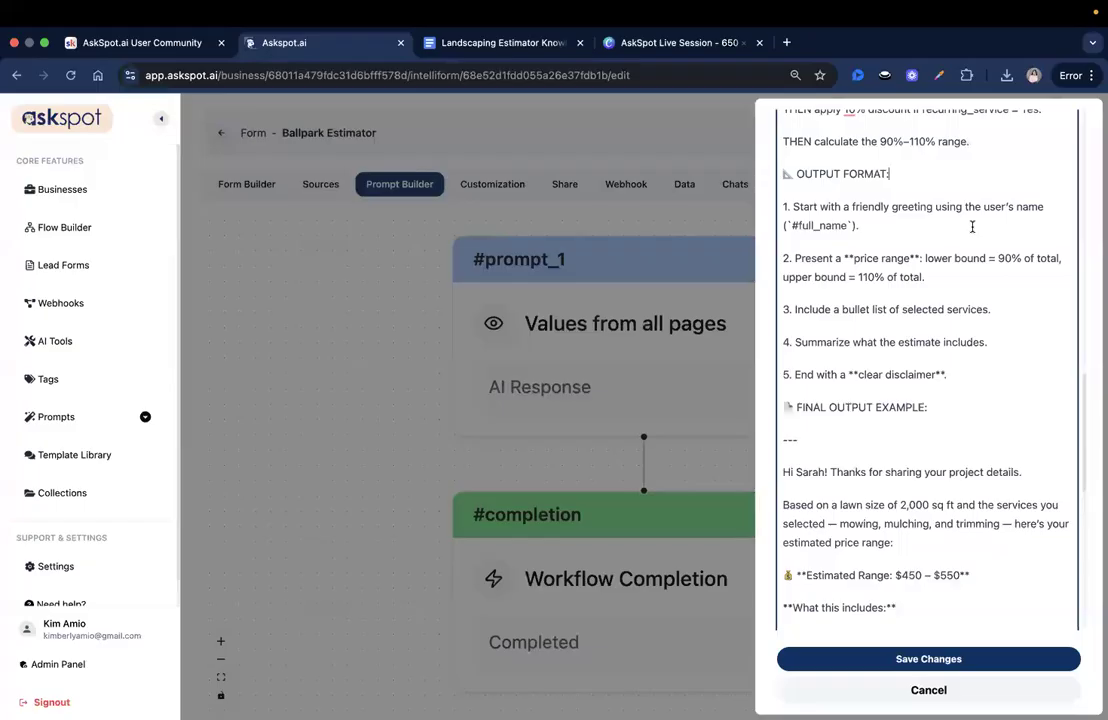
- Read the upper bound and FINAL OUTPUT EXAMPLE sample reply, then save the prompt changes
left_click(992, 277)
scroll(1031, 346, "down", 1)
scroll(1031, 346, "up", 1)
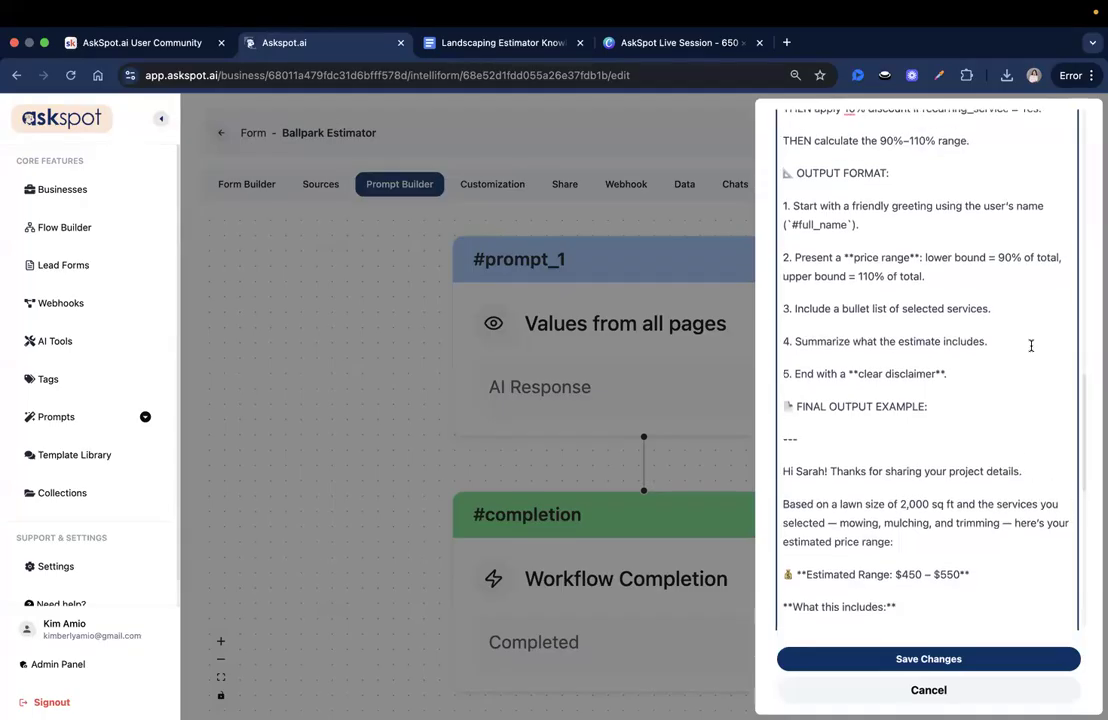
scroll(1031, 346, "down", 1)
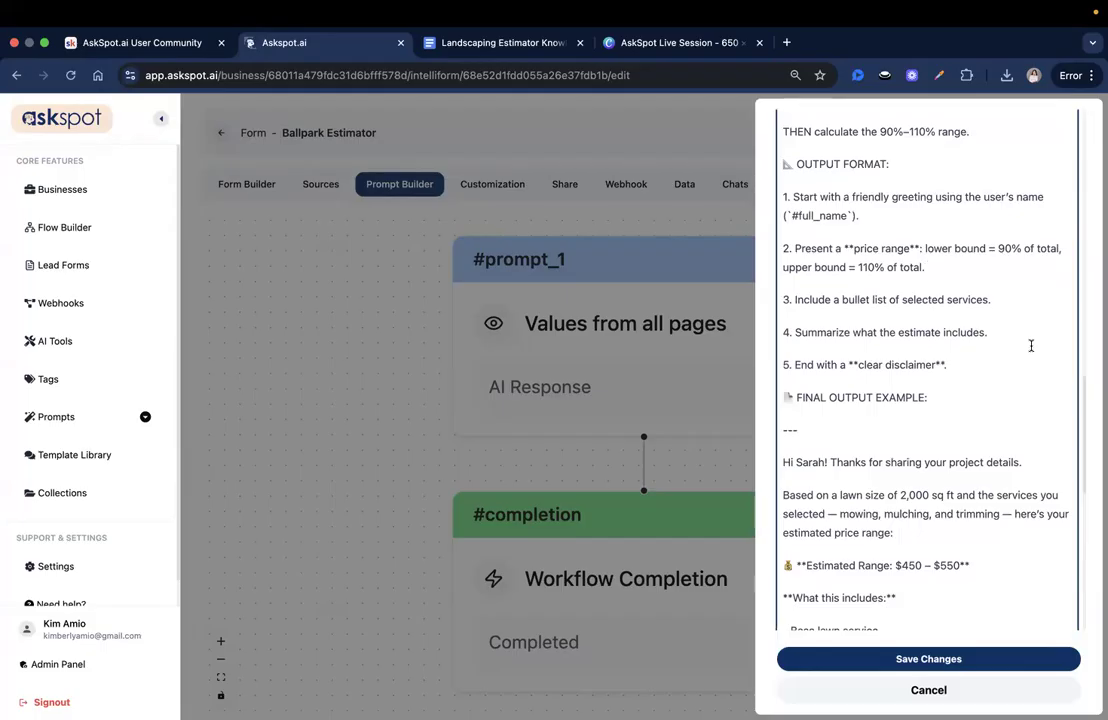
left_click(967, 416)
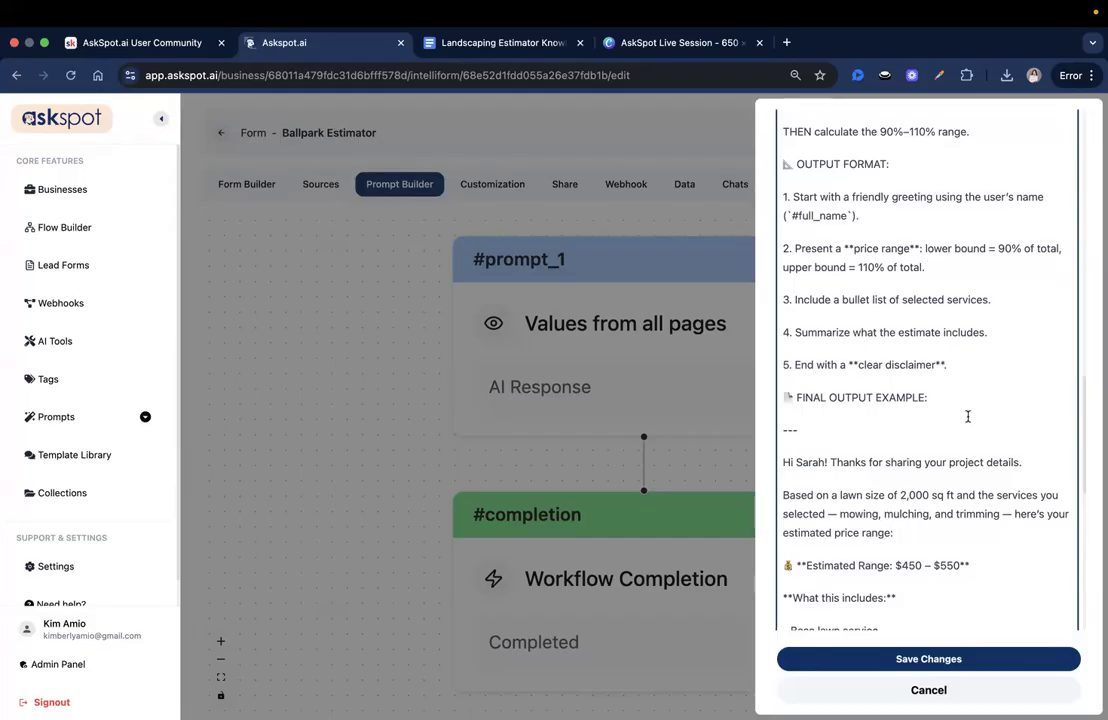
scroll(853, 361, "down", 1)
left_click_drag(792, 328, 952, 328)
left_click(966, 328)
scroll(955, 328, "down", 1)
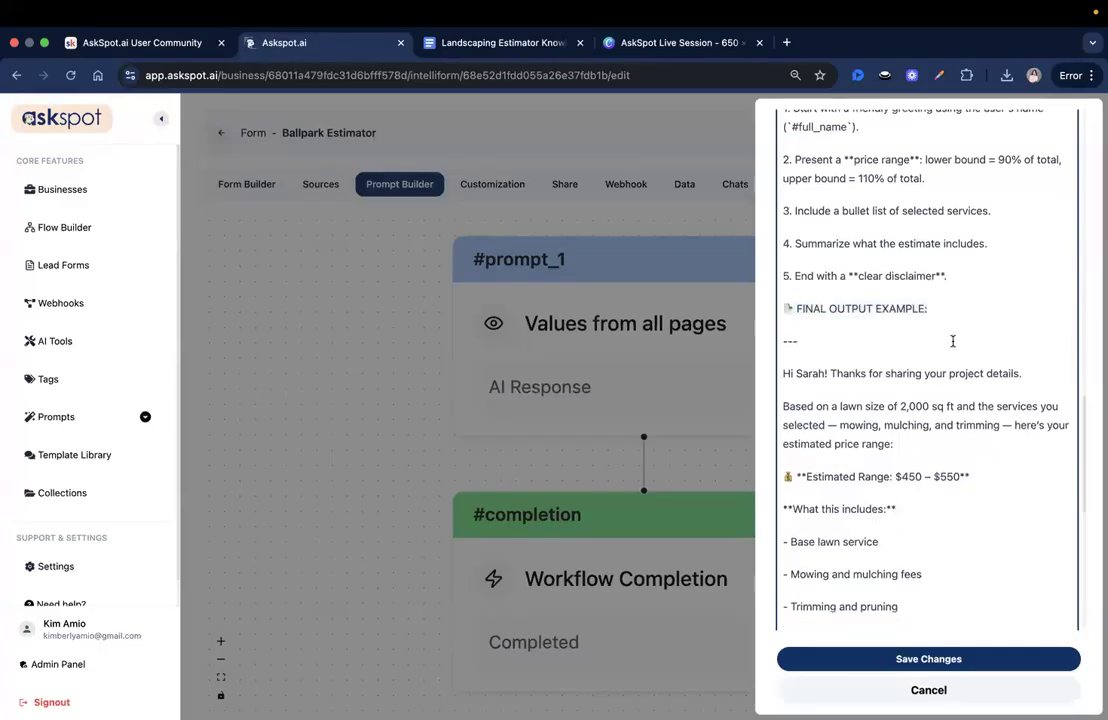
left_click_drag(781, 373, 901, 485)
scroll(898, 485, "down", 3)
left_click(898, 420)
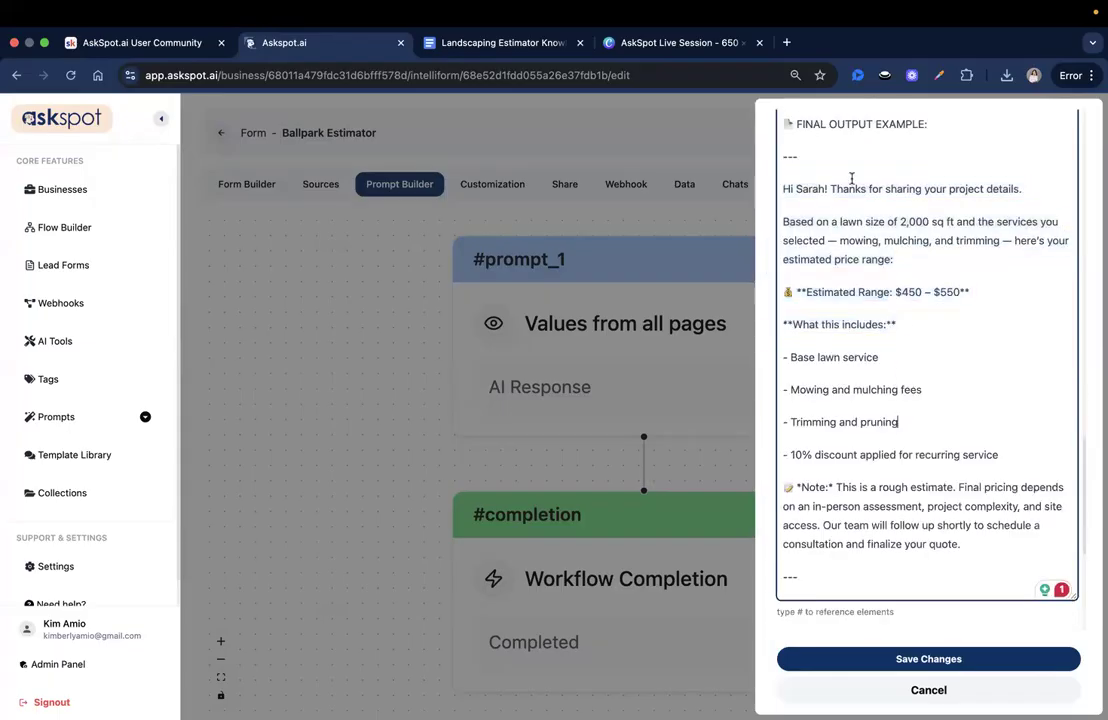
scroll(900, 500, "down", 2)
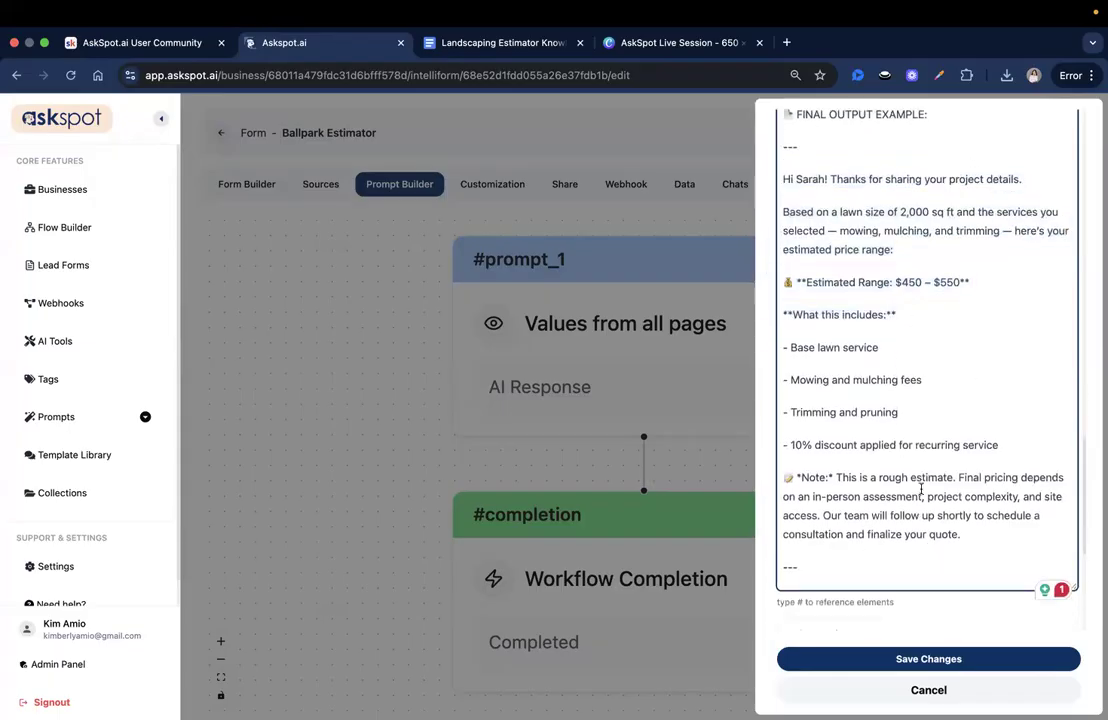
scroll(917, 470, "up", 2)
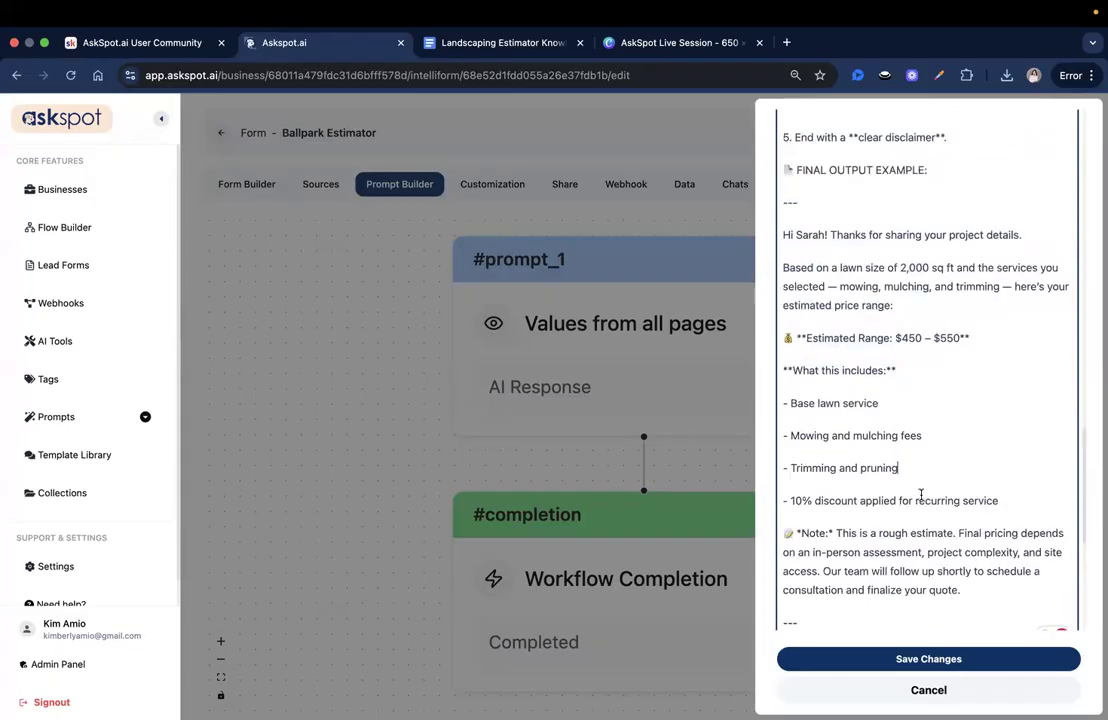
left_click(935, 656)
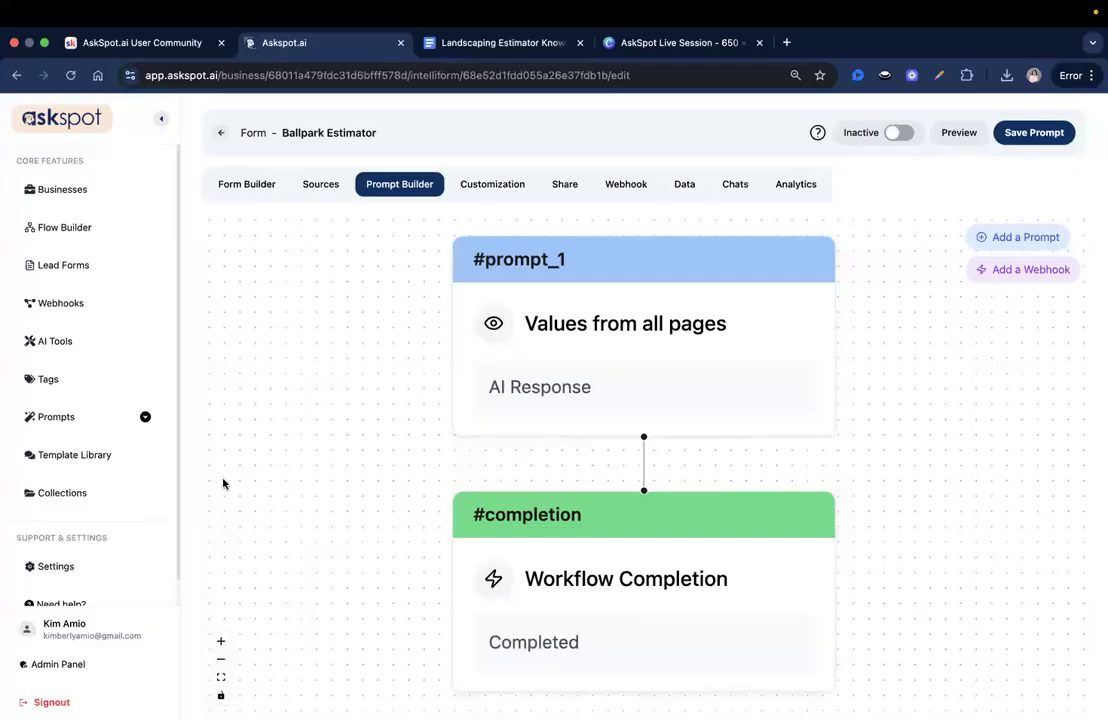
- Tick 'Show progress bar in form?' in Customization, keep the 'Preparing results...' loader message, and save
left_click(490, 183)
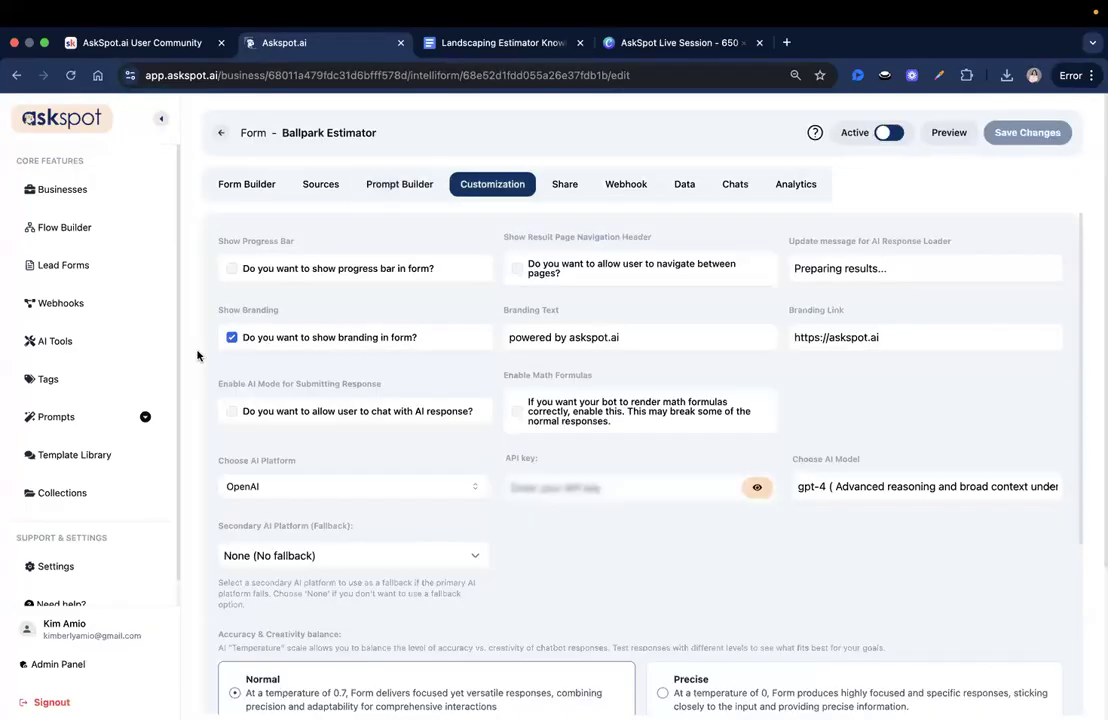
left_click(232, 268)
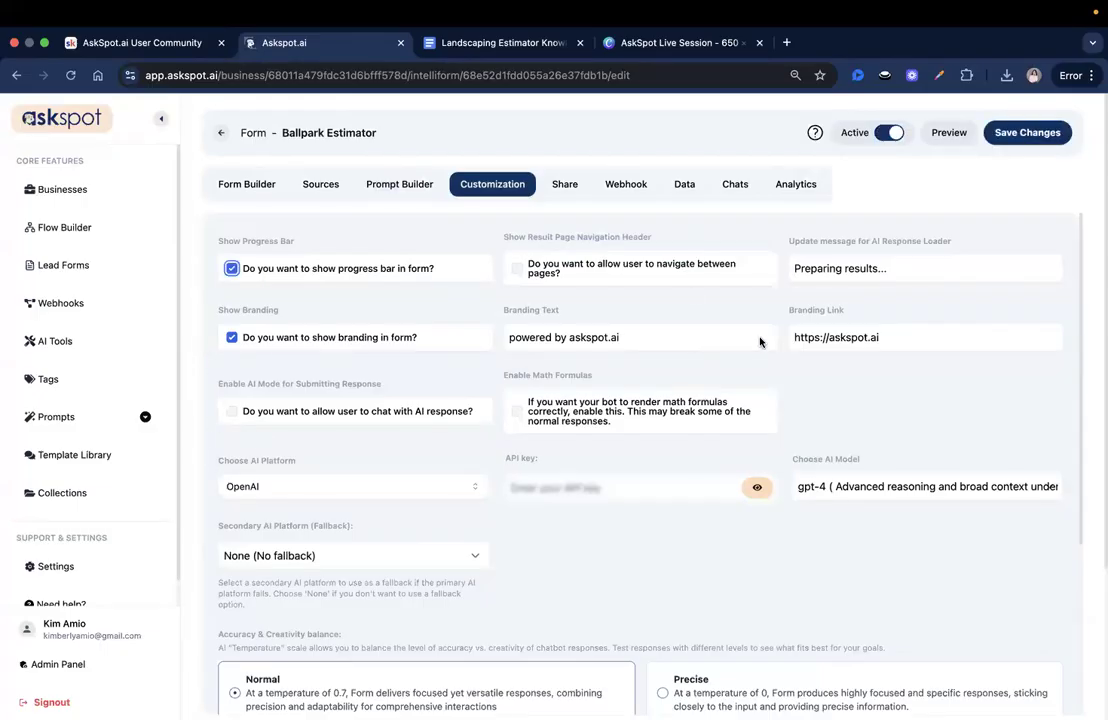
left_click(965, 268)
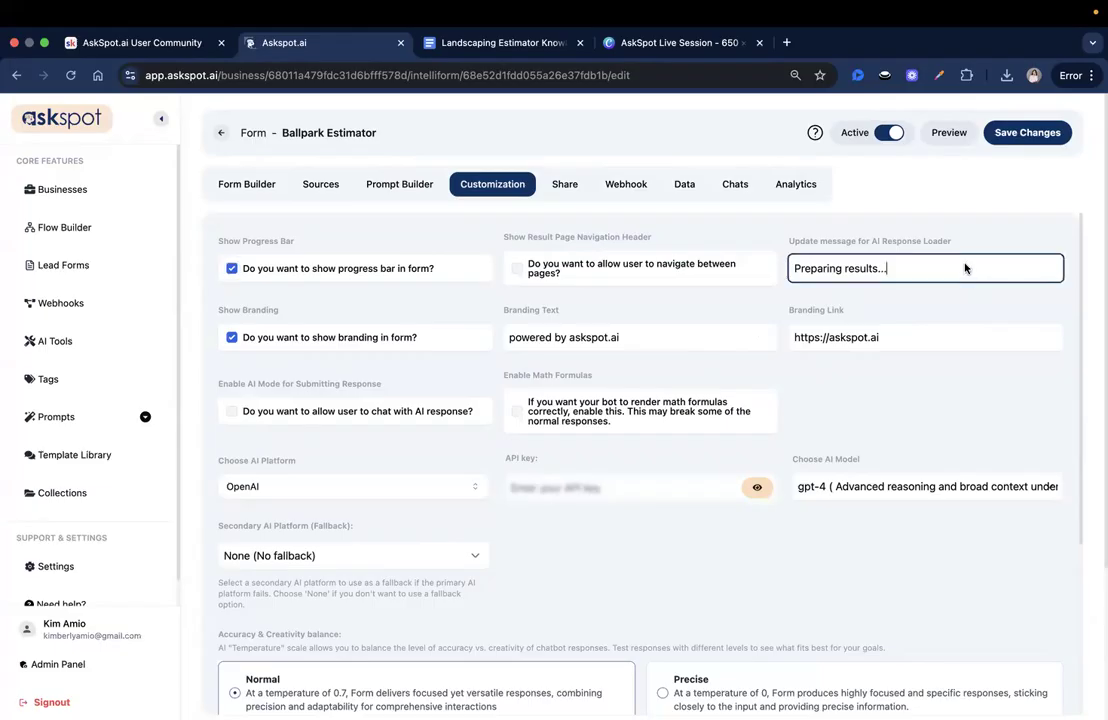
left_click(652, 305)
scroll(361, 347, "down", 3)
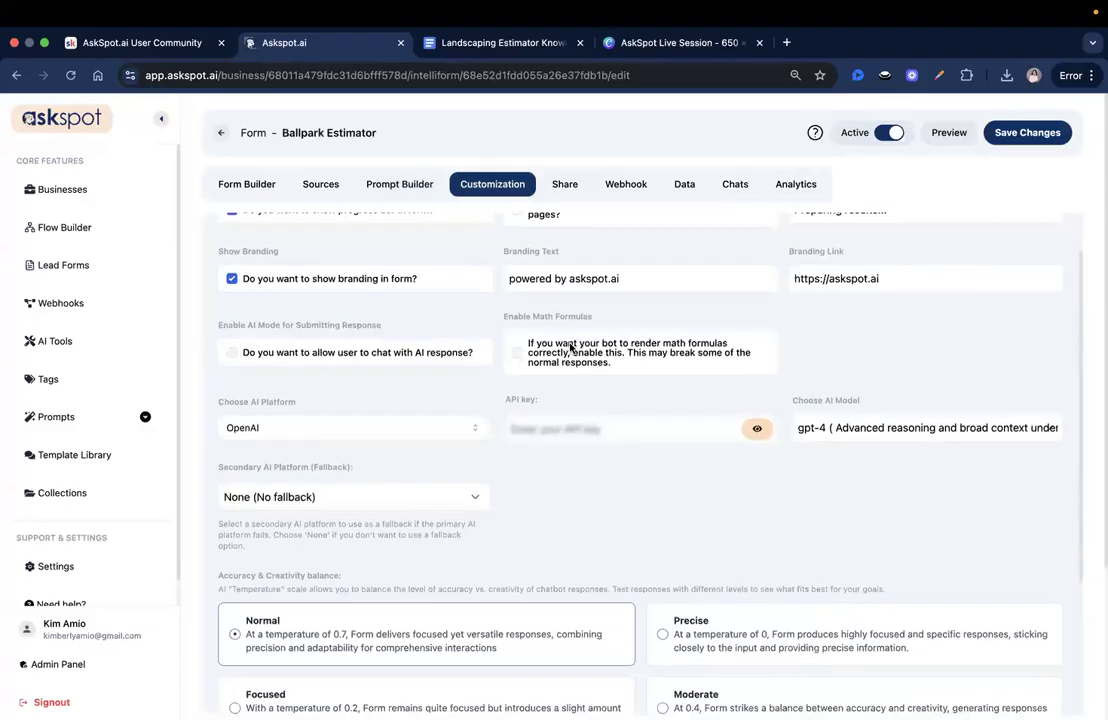
scroll(443, 351, "down", 2)
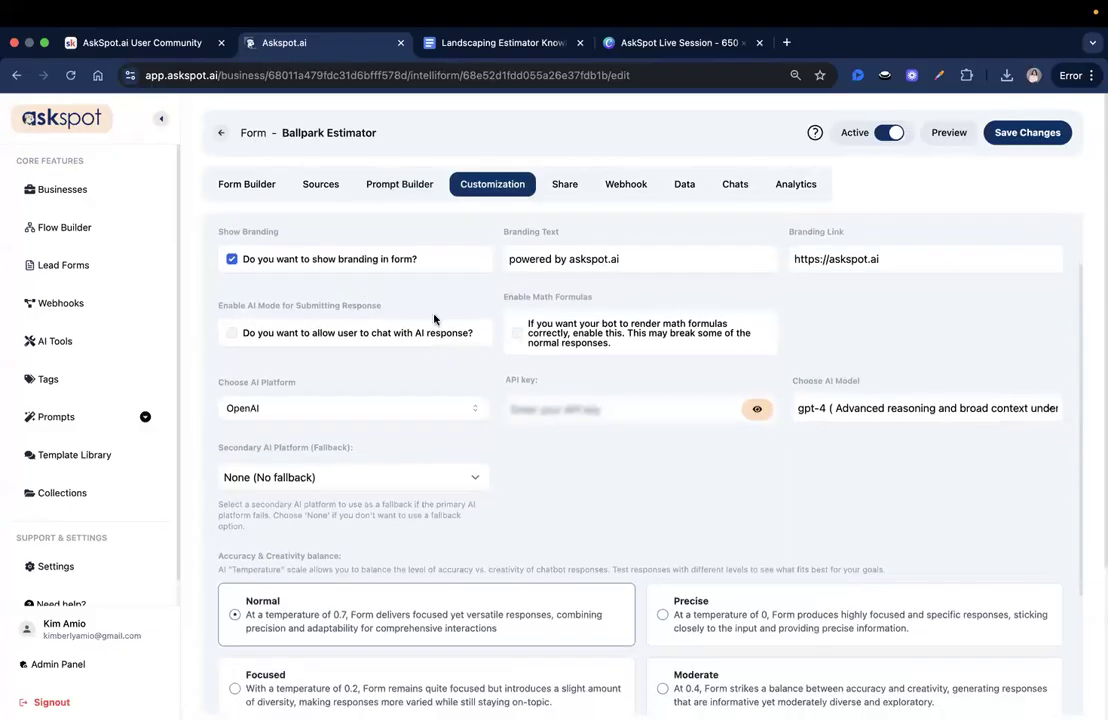
scroll(435, 319, "down", 1)
scroll(518, 354, "down", 1)
scroll(518, 354, "down", 3)
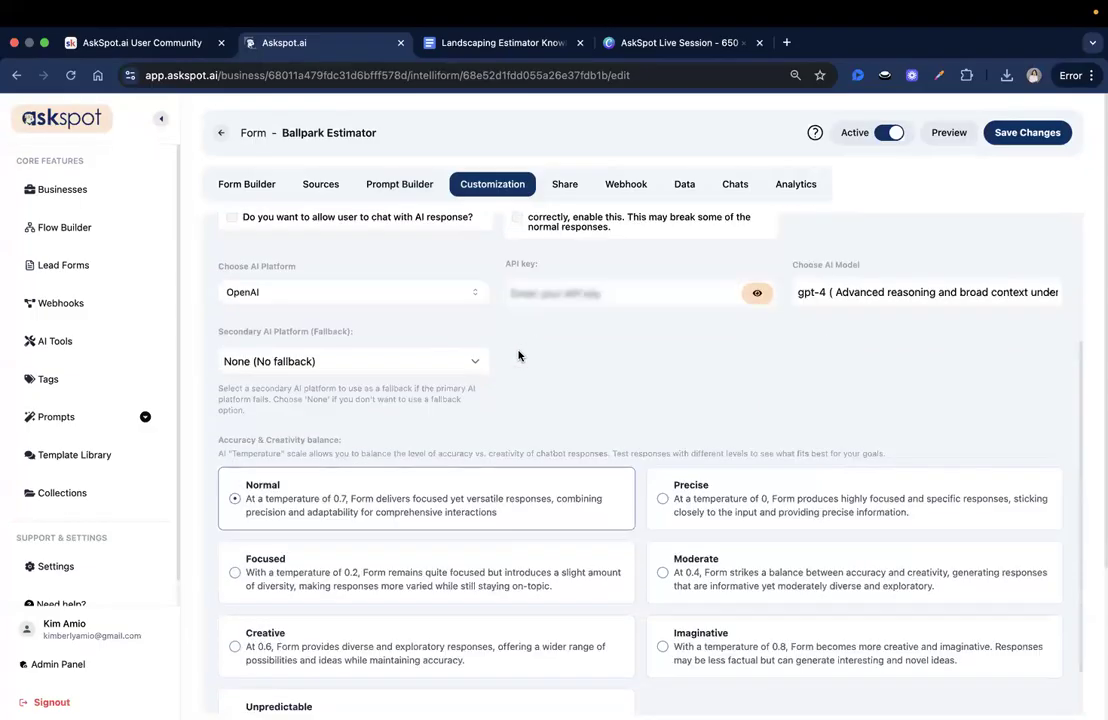
scroll(470, 275, "up", 8)
left_click(1000, 135)
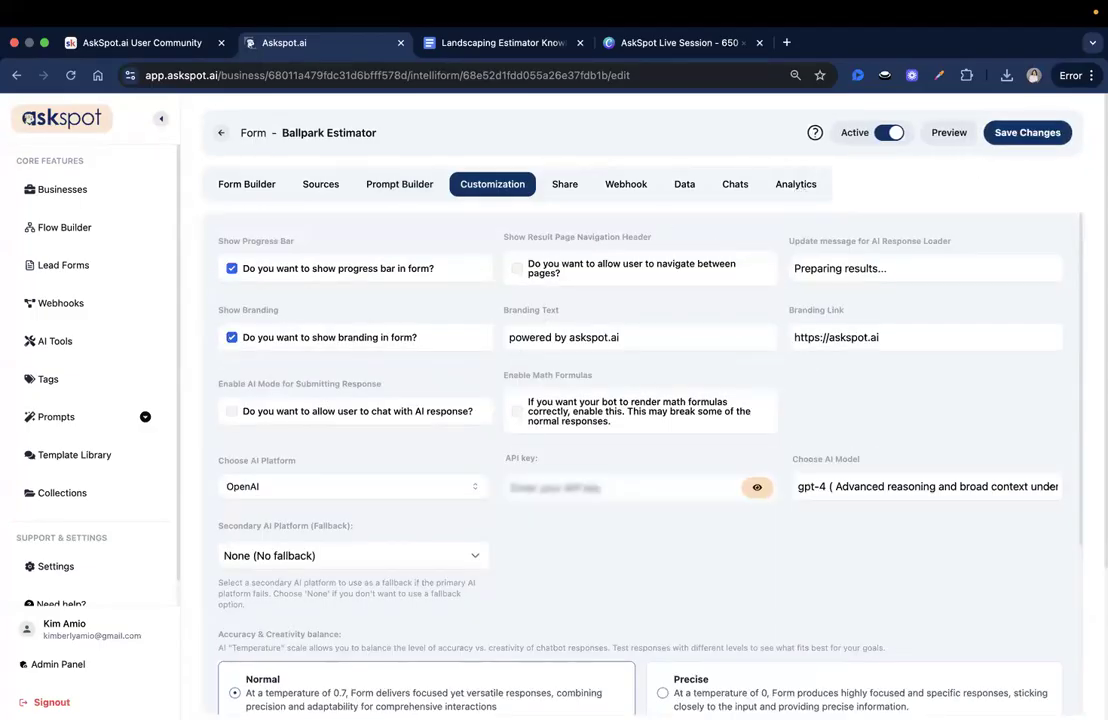
left_click(952, 133)
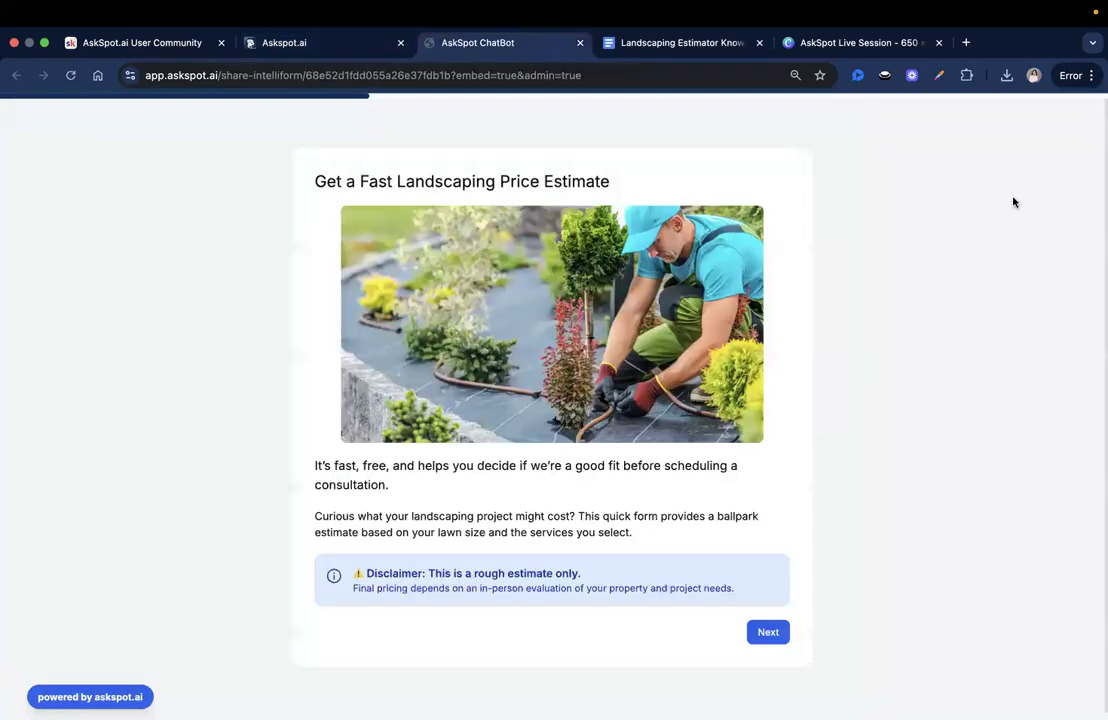
- In the preview, enter a 2000 sq ft lawn, pick Mowing, Weeding, Trimming & Pruning, recurring Yes, and continue
left_click(768, 632)
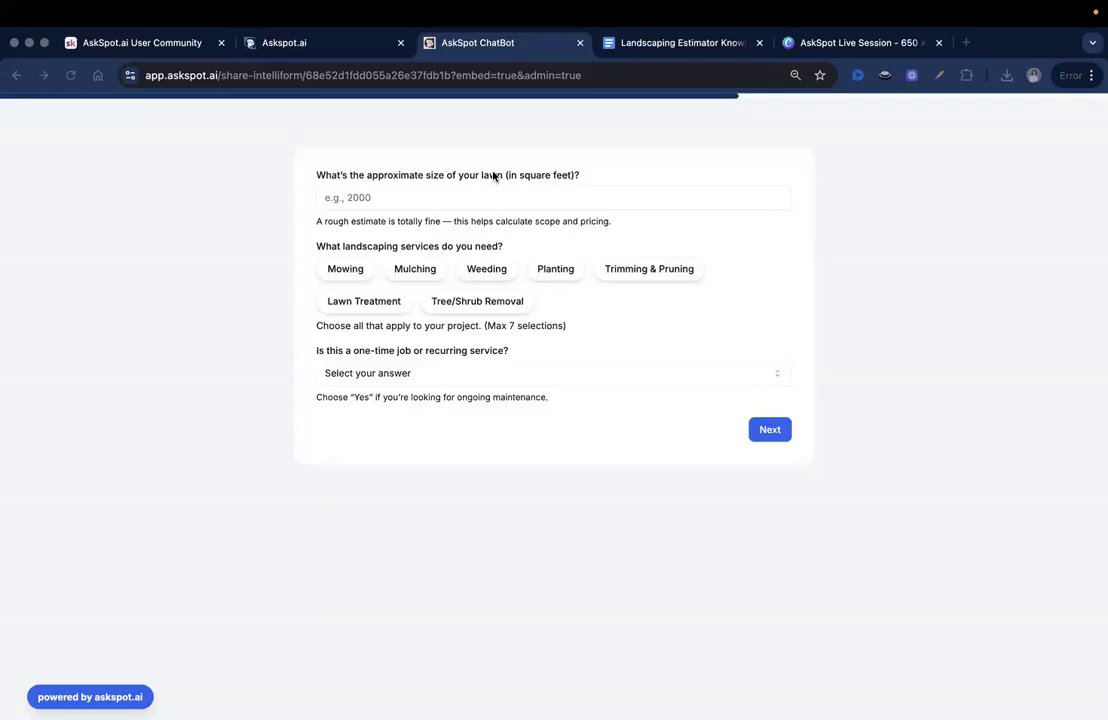
left_click(463, 199)
type("2000")
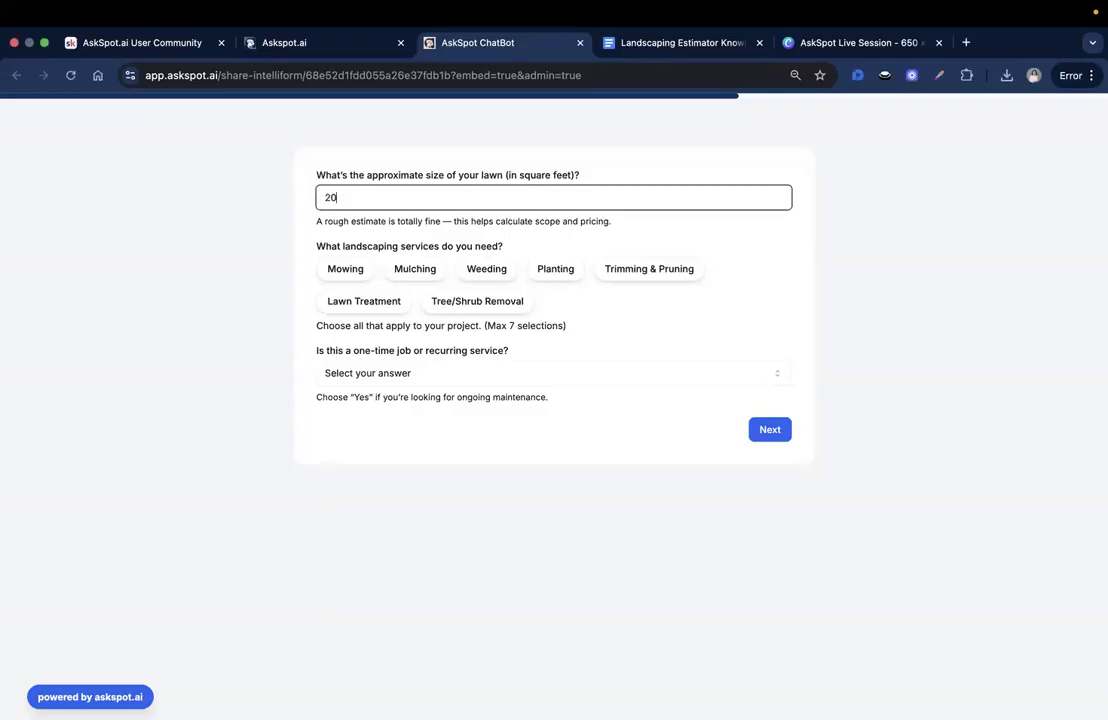
left_click(393, 221)
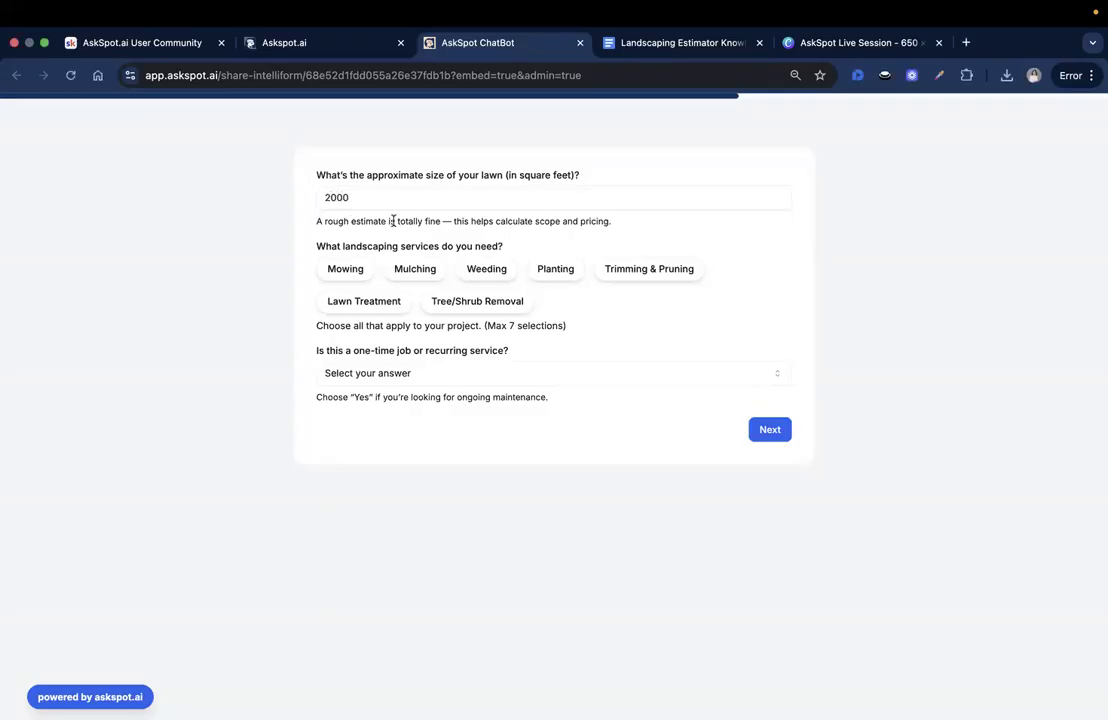
left_click(343, 272)
left_click(517, 274)
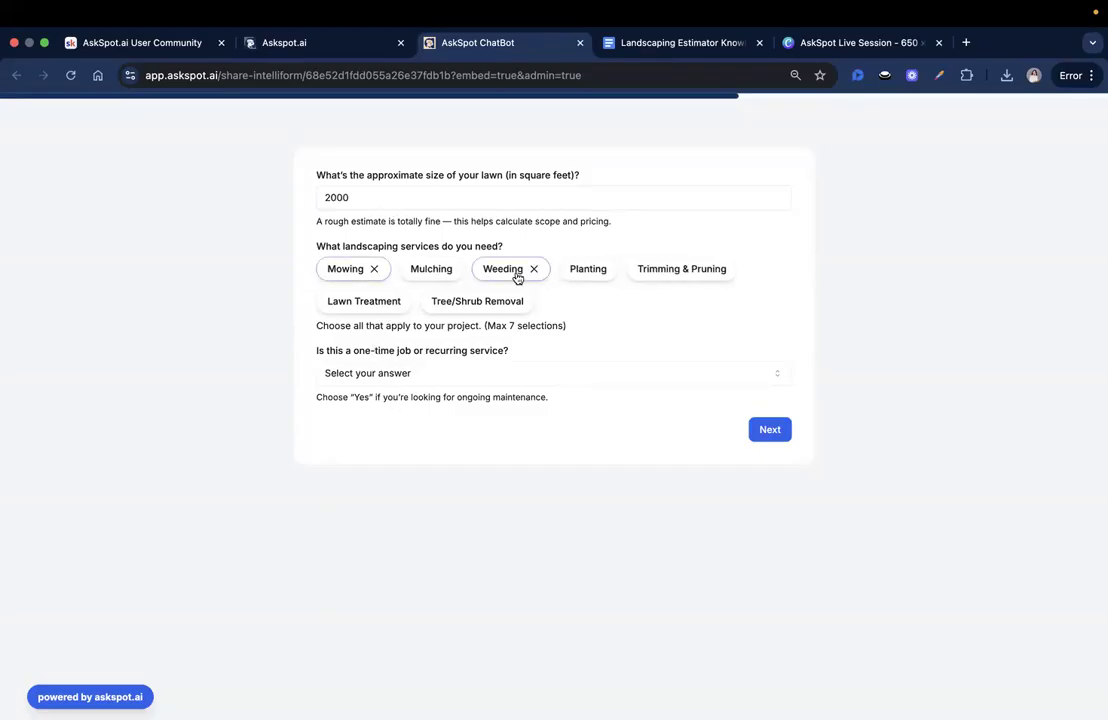
left_click(649, 275)
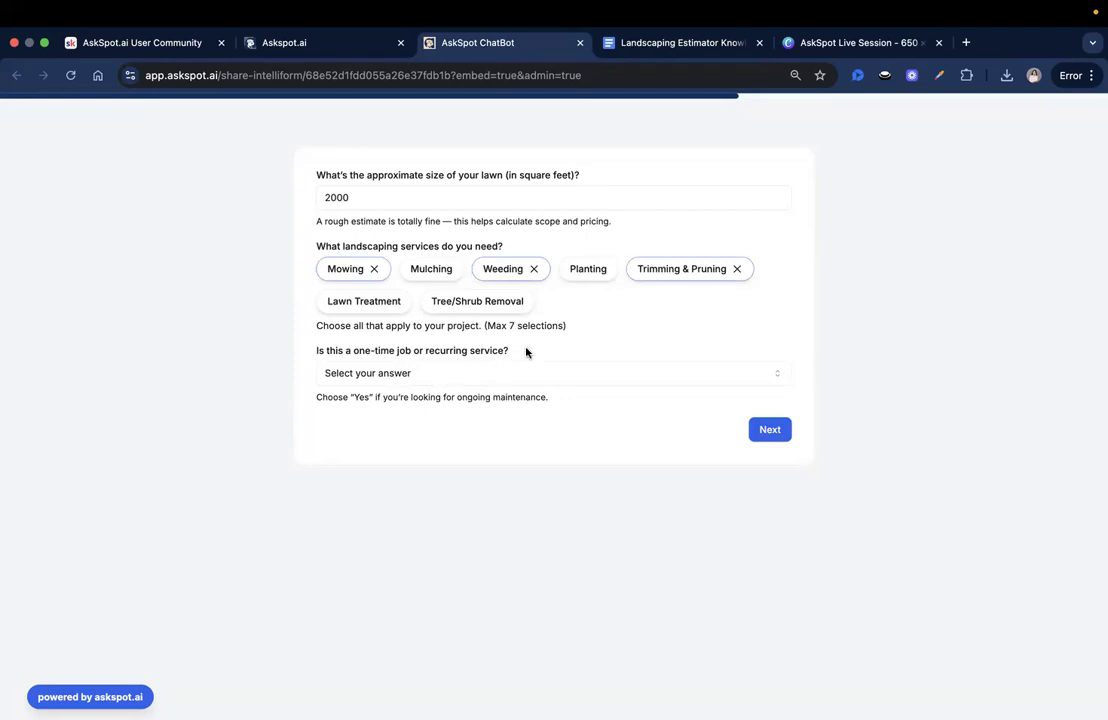
left_click(448, 373)
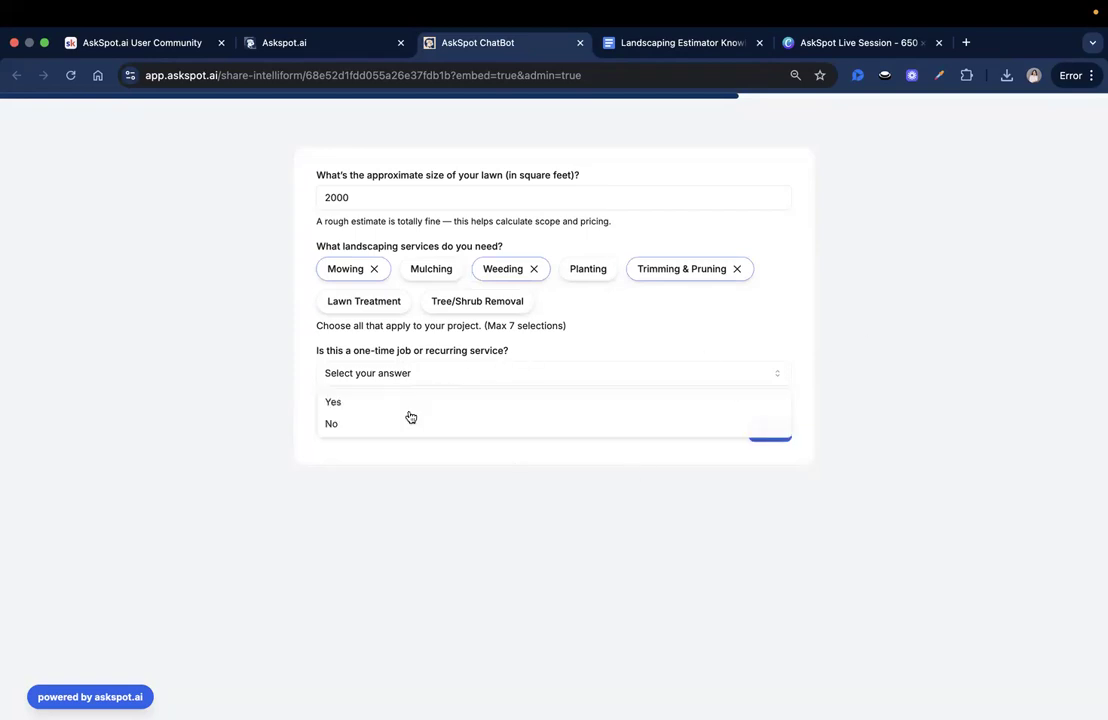
left_click(378, 404)
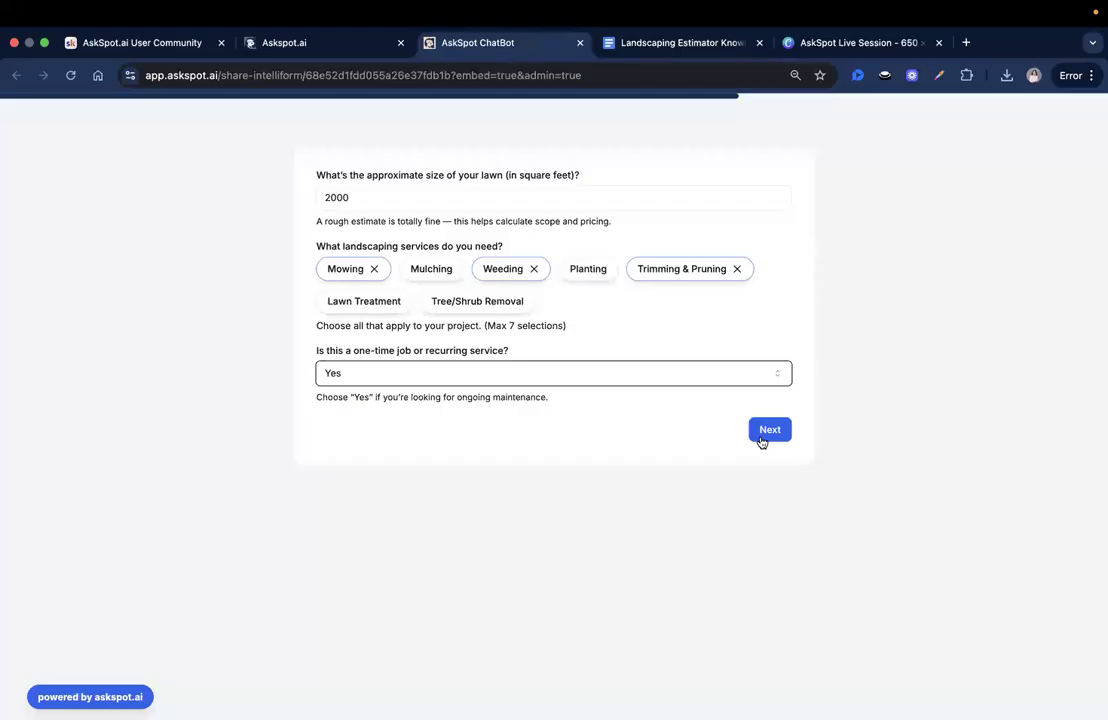
left_click(759, 429)
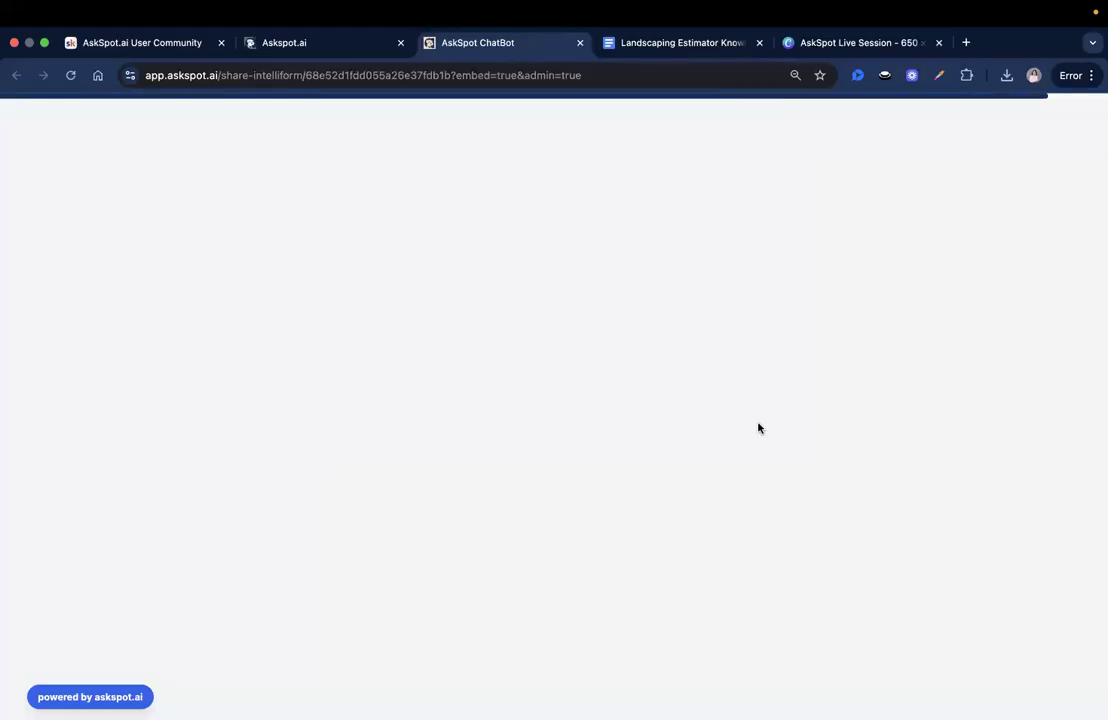
- Fill in the contact's name and e-mail address, then submit the test form
left_click(343, 192)
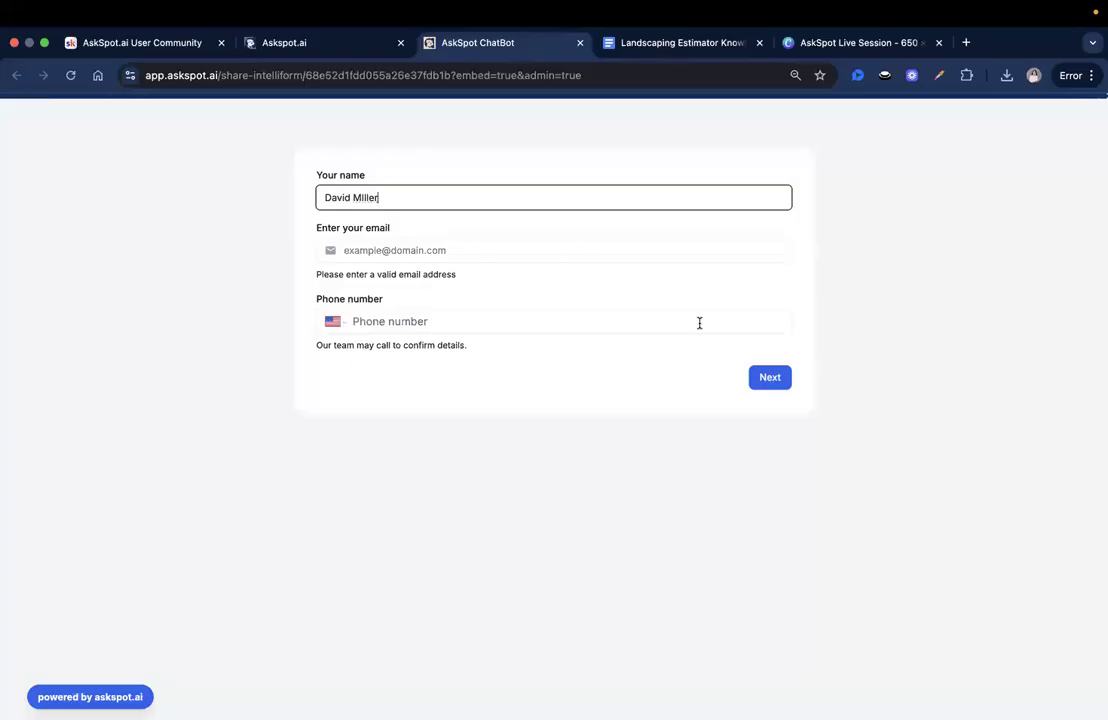
left_click(485, 249)
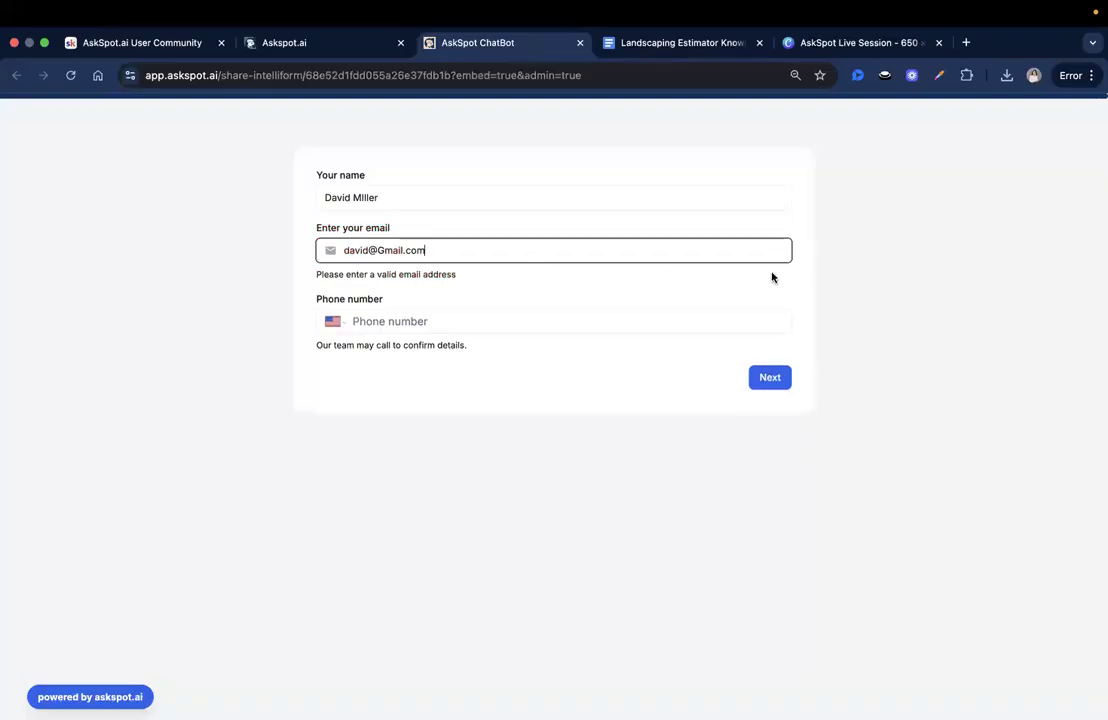
left_click(769, 376)
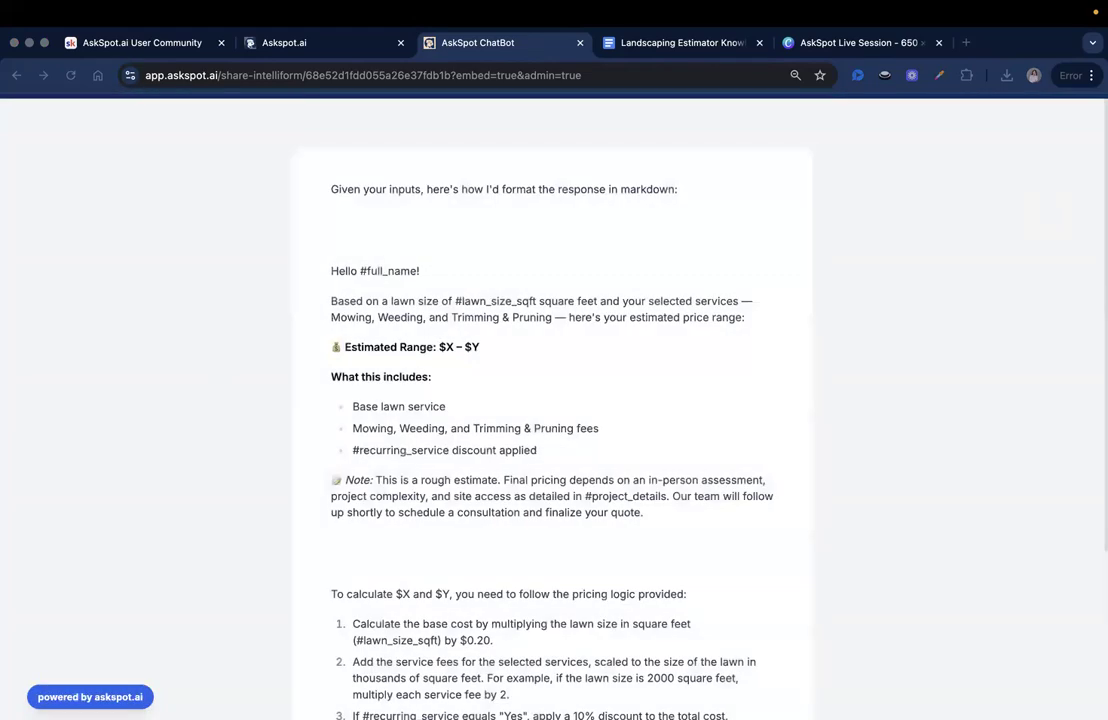
- Scroll through the generated estimate, noting unfilled placeholders like #full_name and '$X – $Y'
scroll(490, 250, "down", 2)
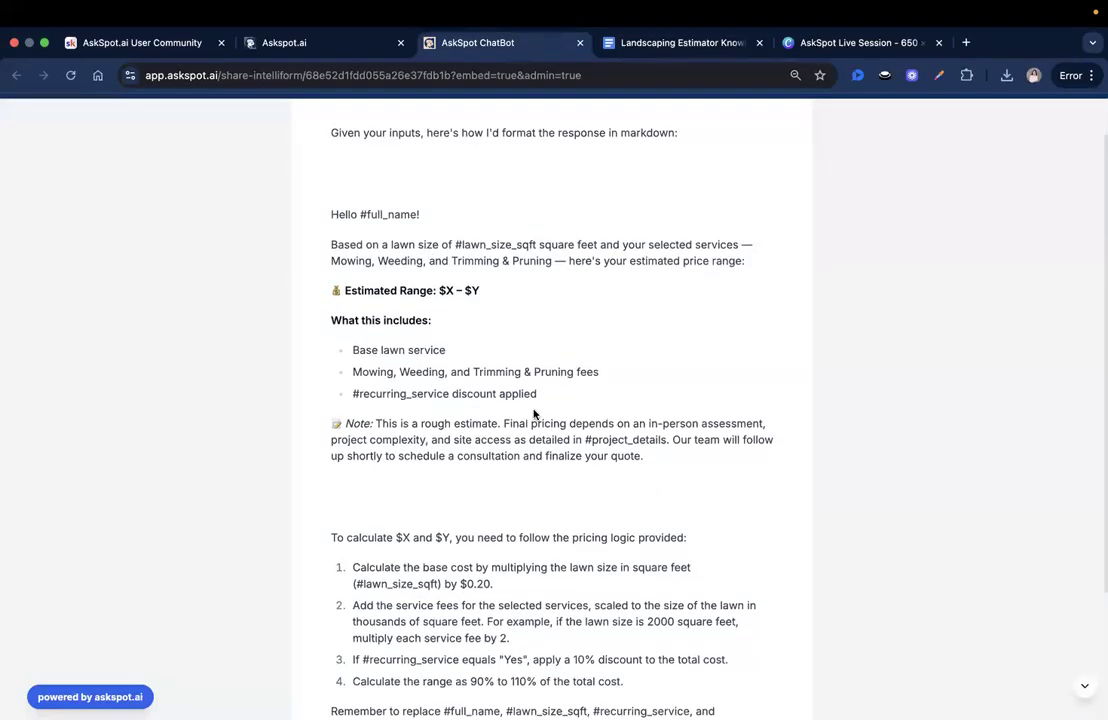
scroll(532, 463, "down", 2)
scroll(532, 463, "down", 2)
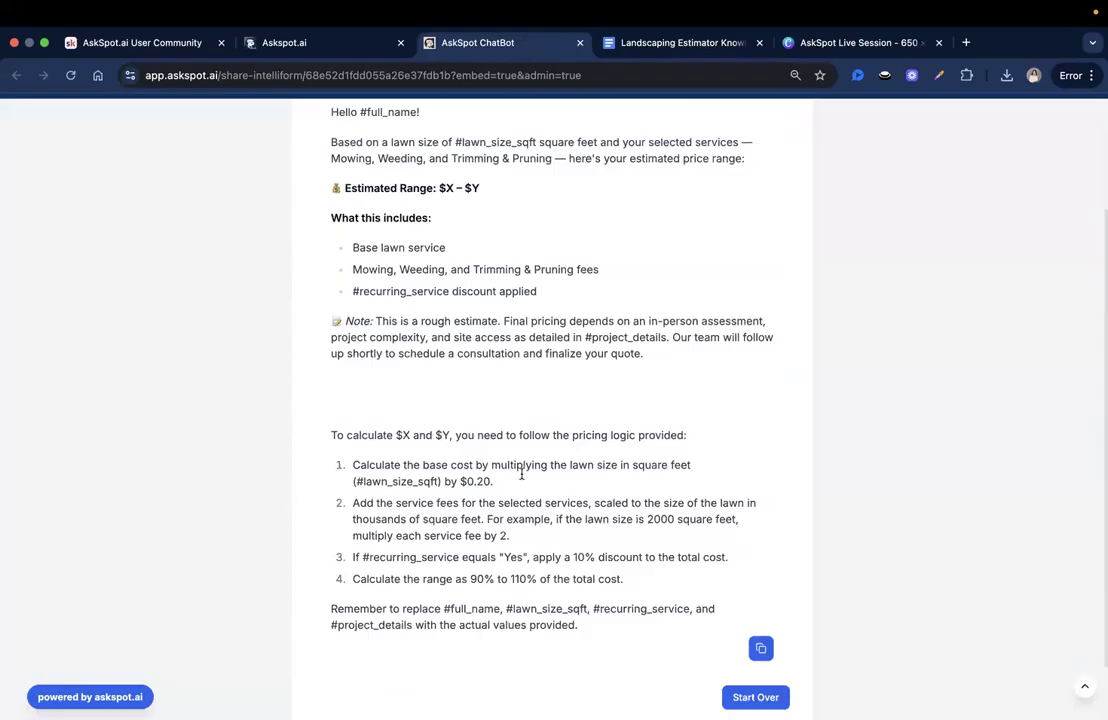
scroll(560, 615, "up", 3)
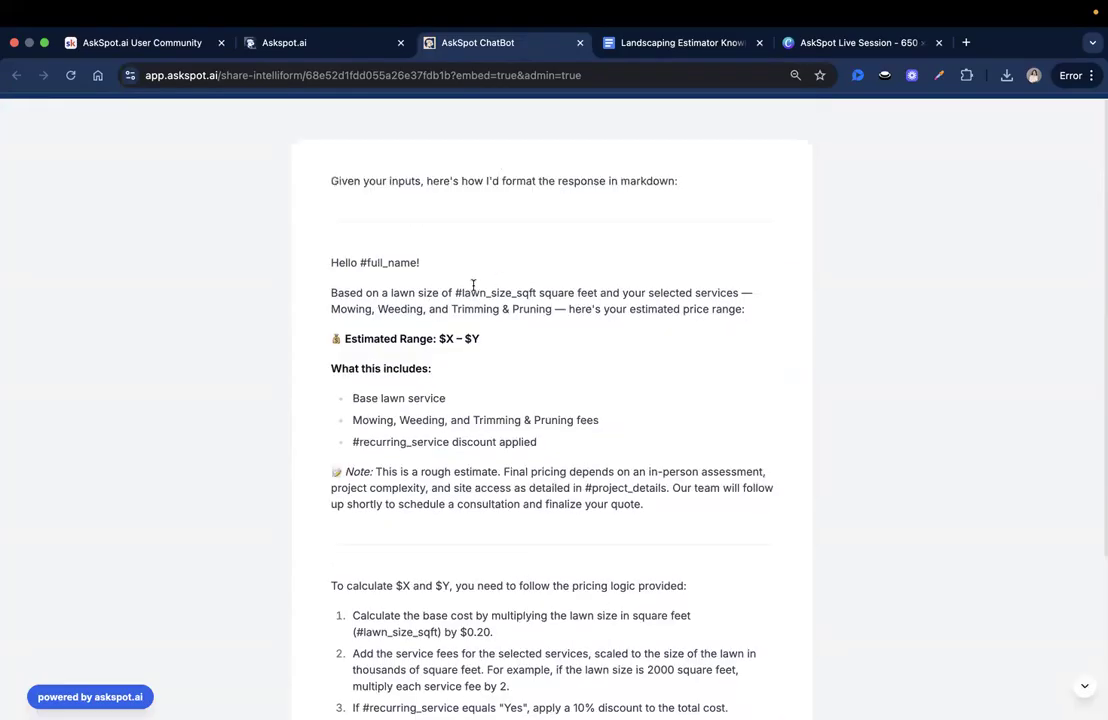
triple_click(484, 291)
left_click(484, 291)
scroll(470, 502, "down", 5)
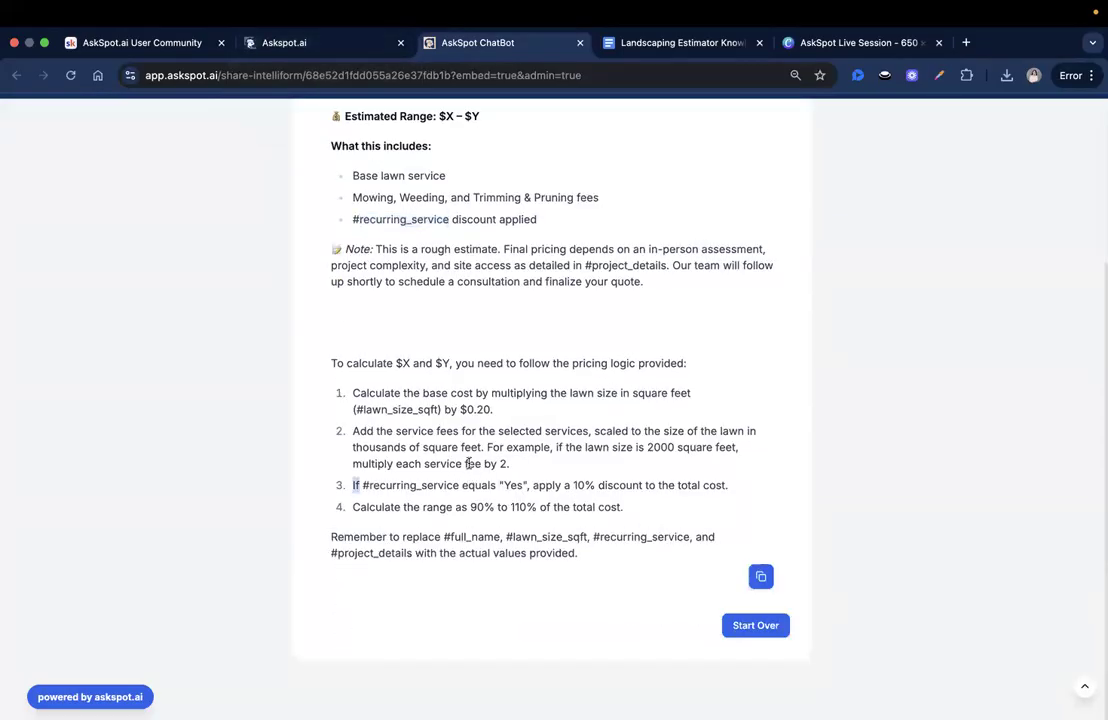
scroll(460, 375, "up", 5)
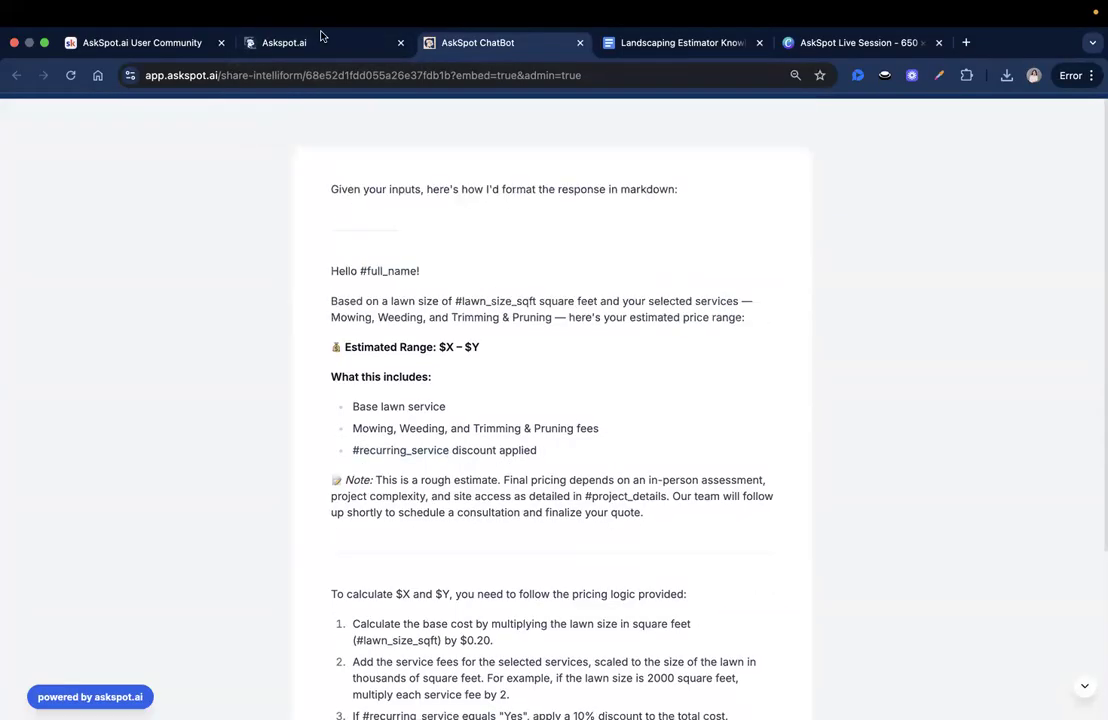
- Reopen #prompt_1 in the Prompt Builder, check its #project_details input reference, then cancel the editor
left_click(320, 40)
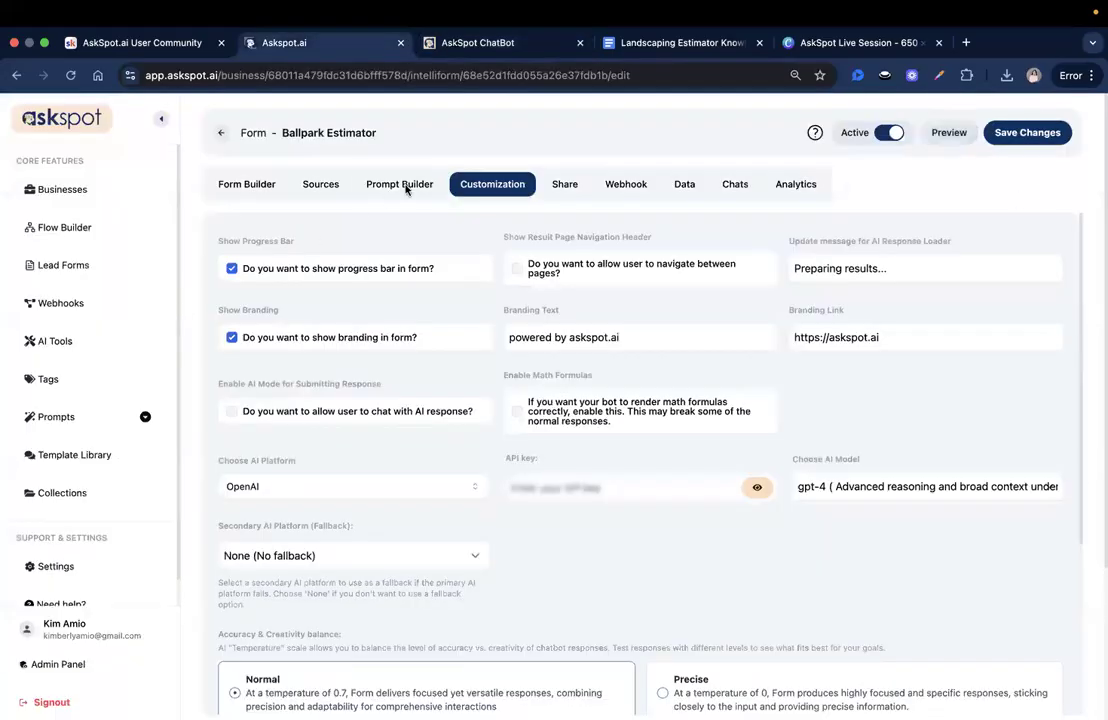
left_click(400, 184)
left_click(636, 388)
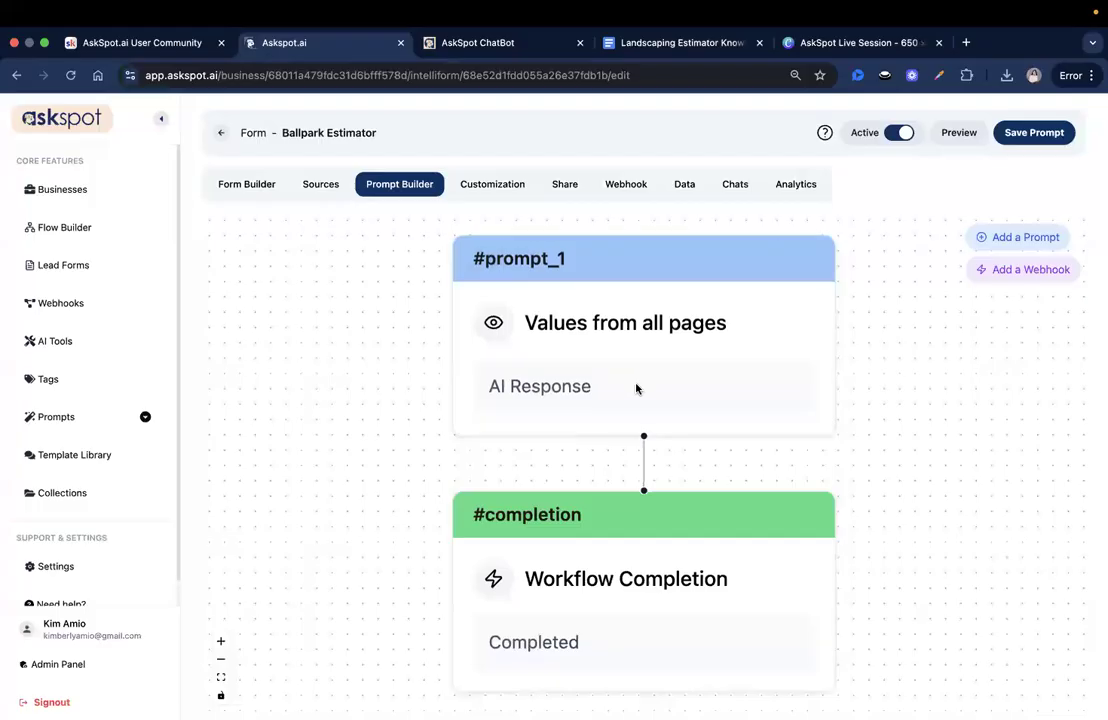
scroll(913, 345, "down", 4)
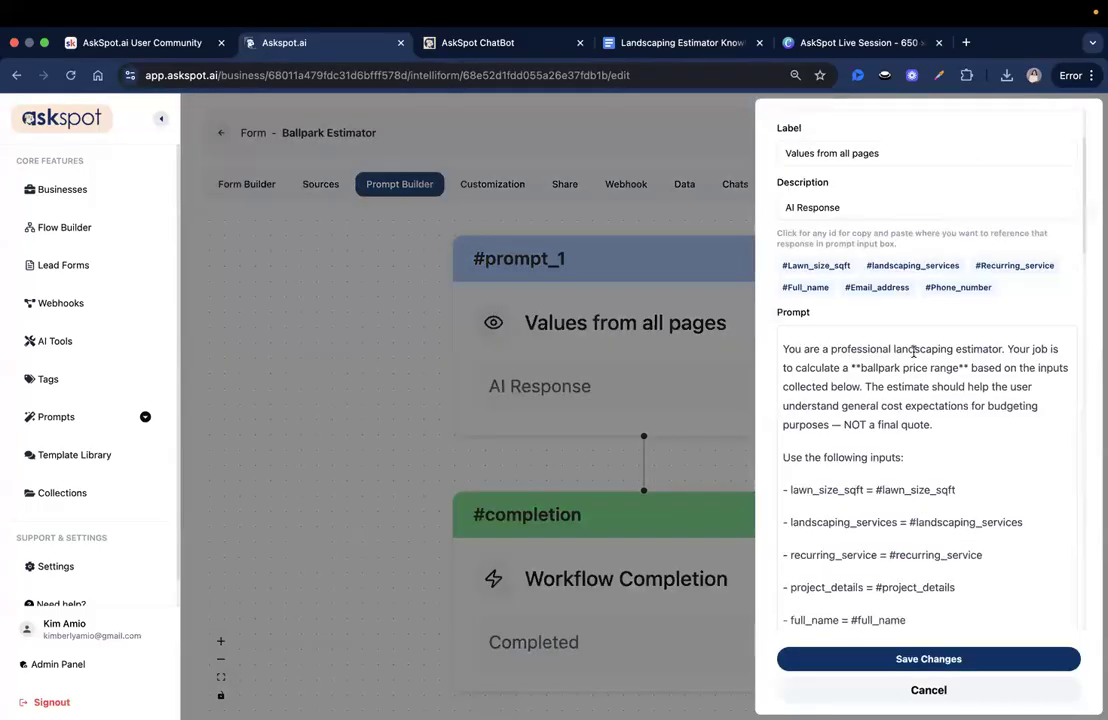
left_click(794, 265)
scroll(857, 214, "down", 1)
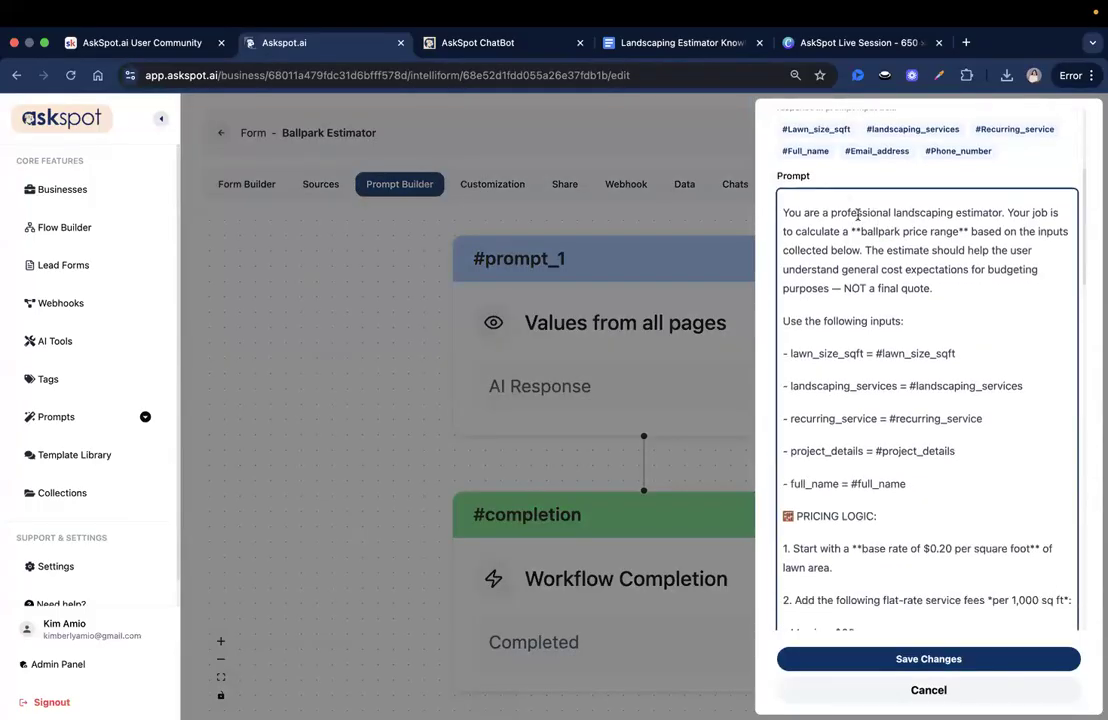
scroll(977, 339, "down", 2)
scroll(901, 338, "down", 1)
left_click(898, 337)
left_click(908, 402)
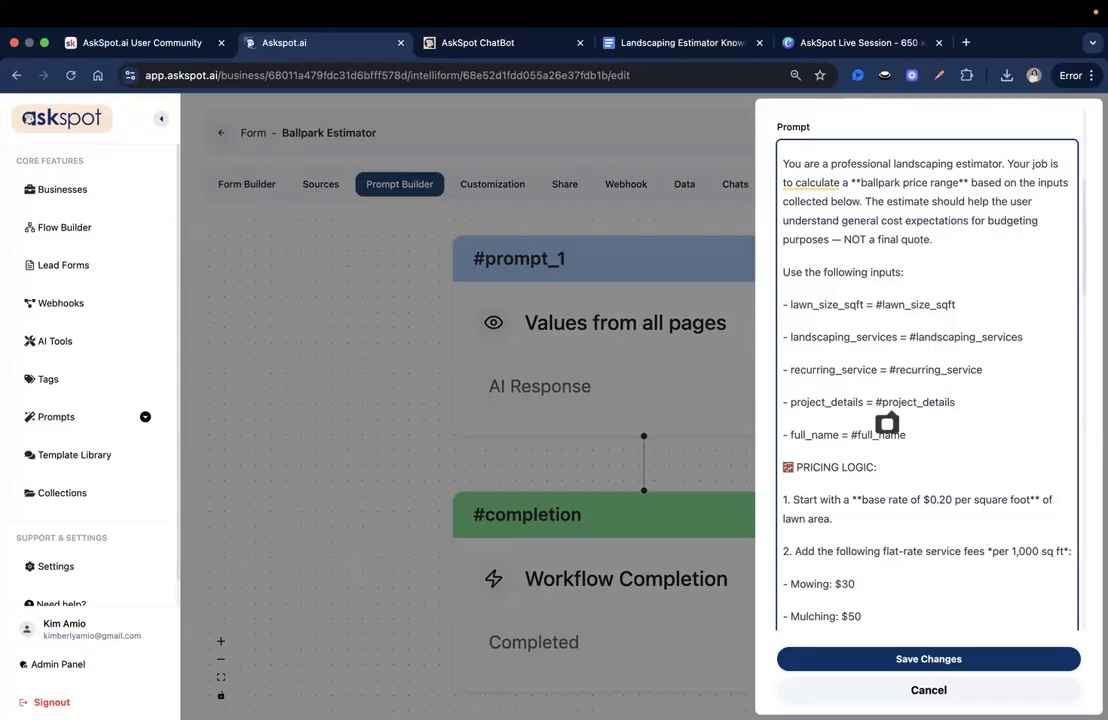
left_click(970, 697)
left_click(246, 184)
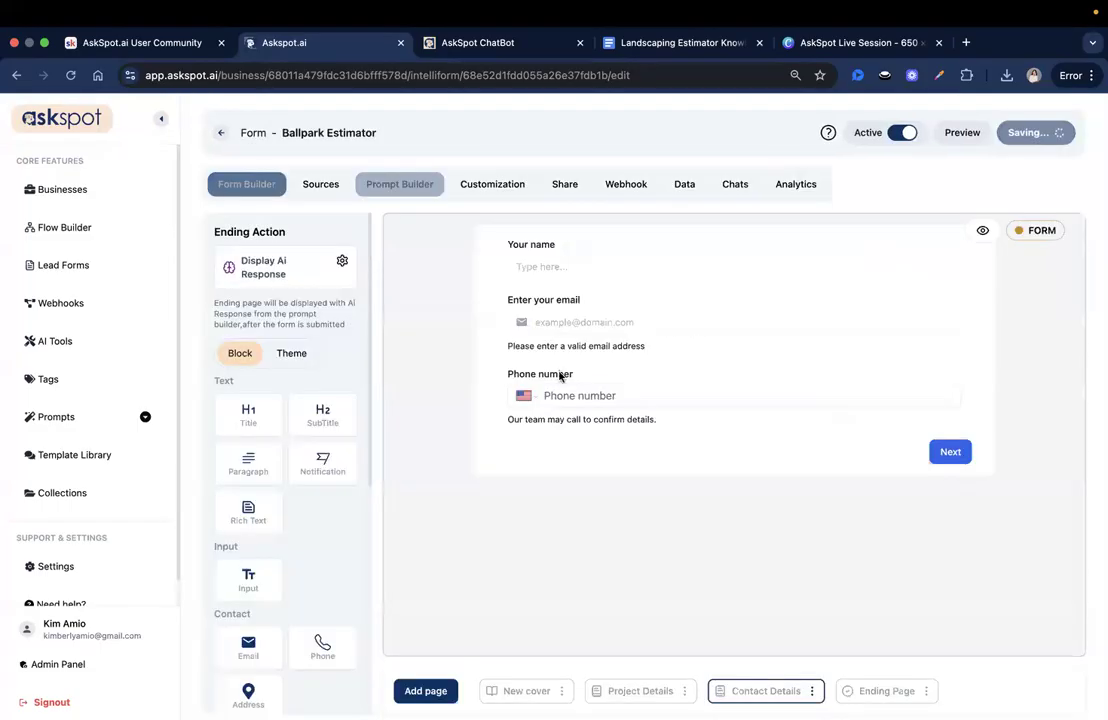
- On the Project Details page, drag a new Input block below the one-time or recurring question
left_click(655, 698)
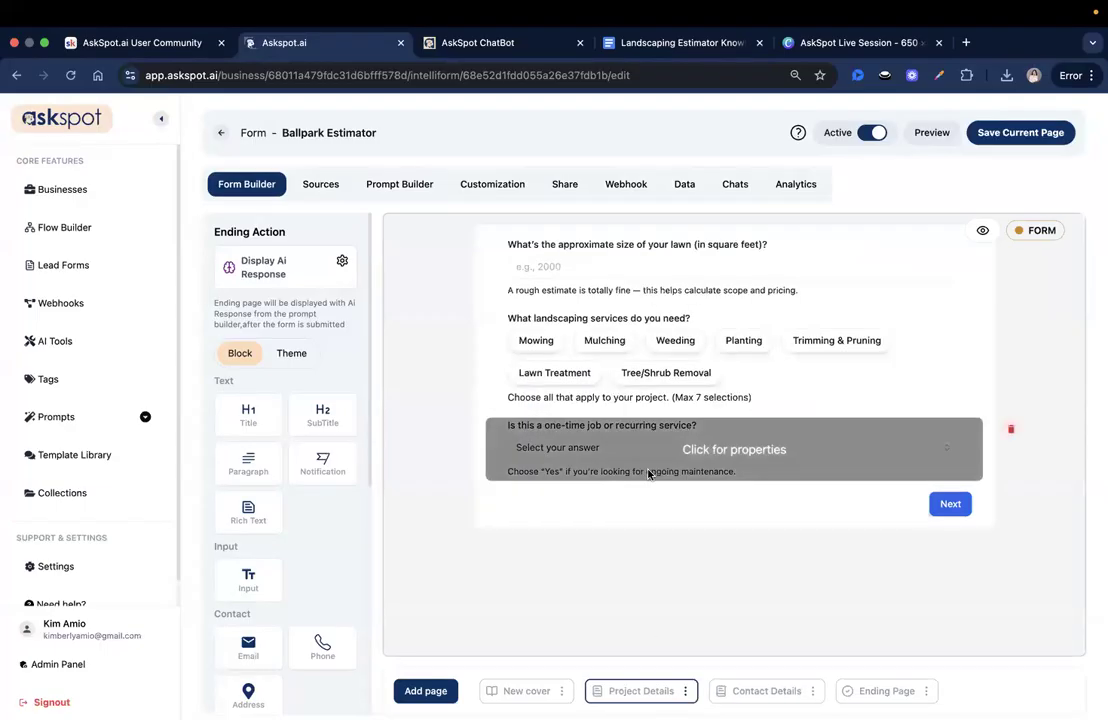
left_click(648, 470)
left_click(1031, 697)
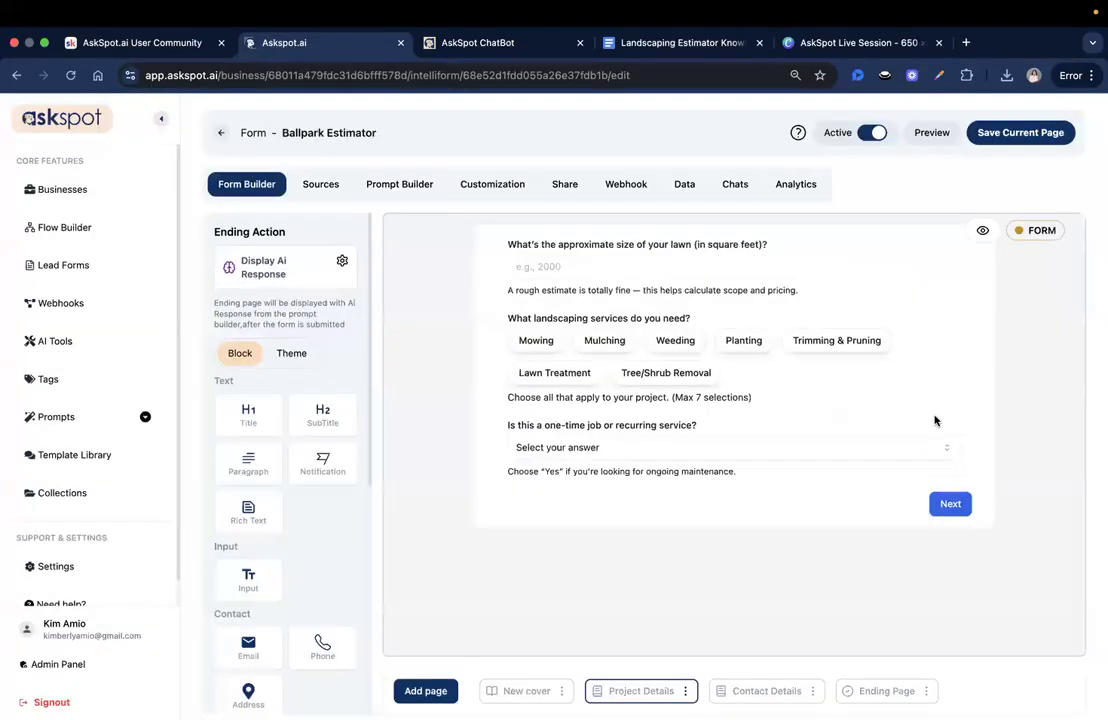
scroll(316, 491, "down", 1)
scroll(300, 460, "down", 2)
left_click_drag(248, 420, 459, 461)
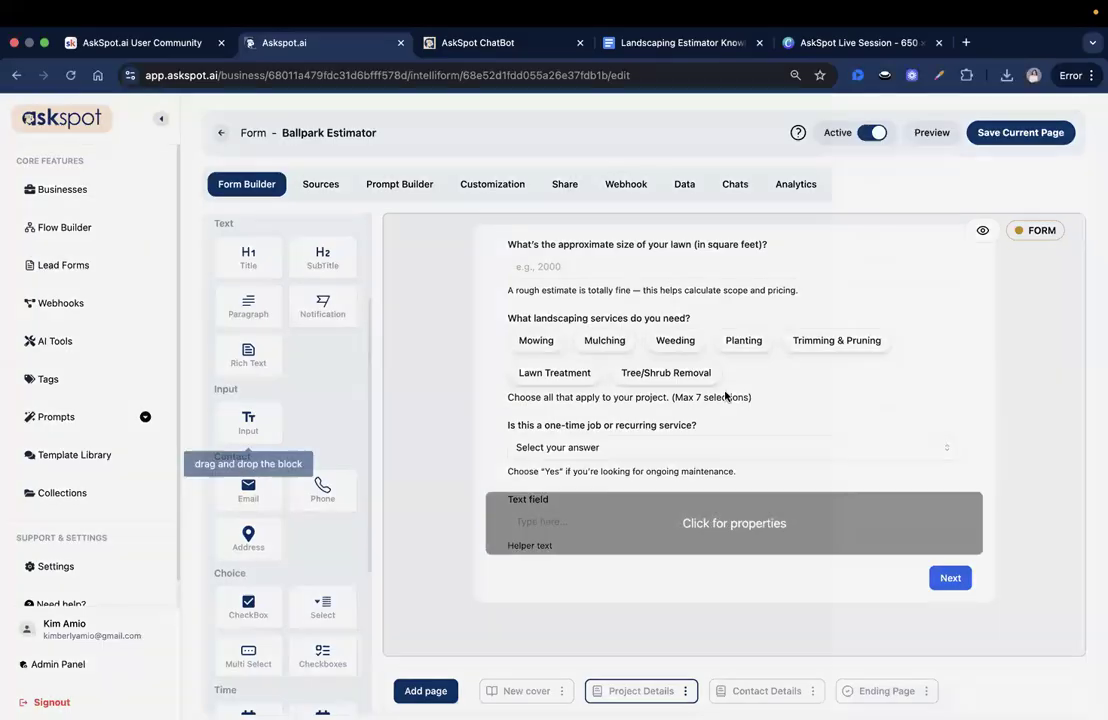
- Give the field Unique Id 'Project_details', the project details question label and example helper text, and save the page
left_click(611, 512)
double_click(1000, 173)
type("Project_details")
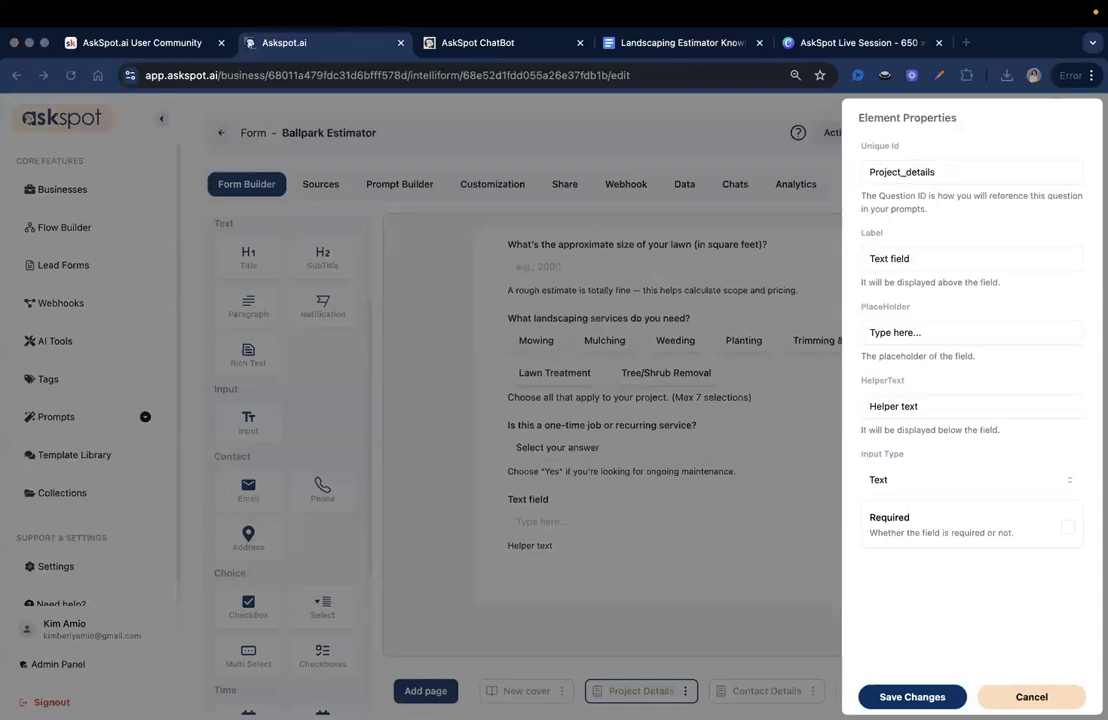
triple_click(931, 254)
key("super+v")
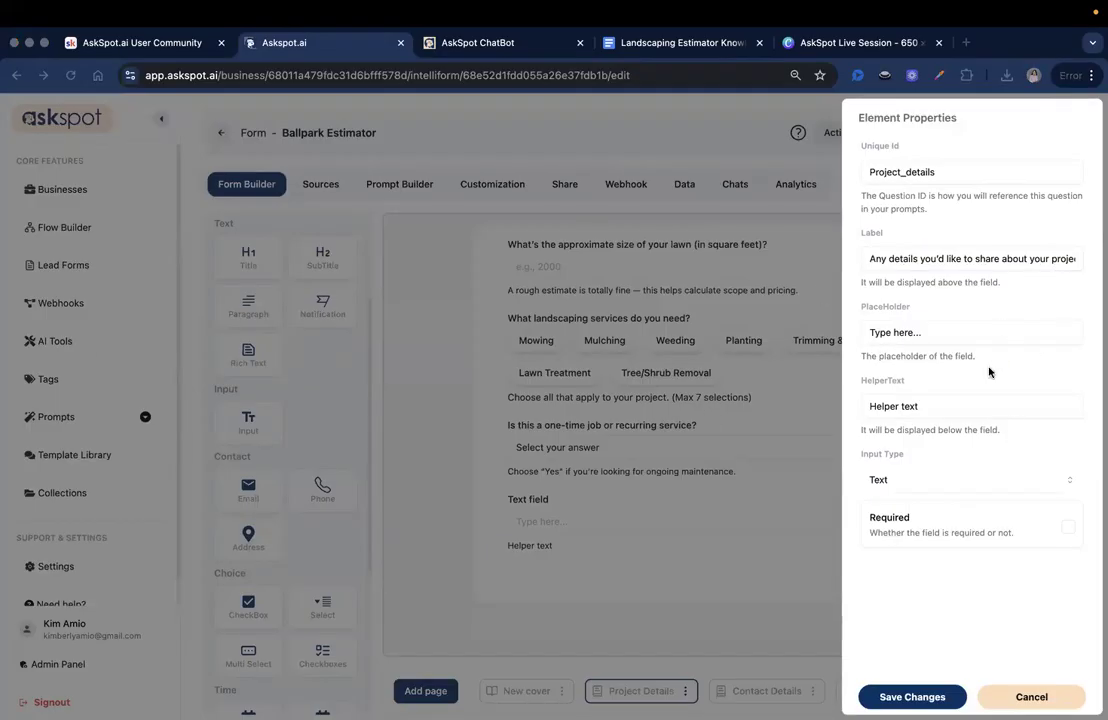
double_click(1021, 406)
key("ctrl+a")
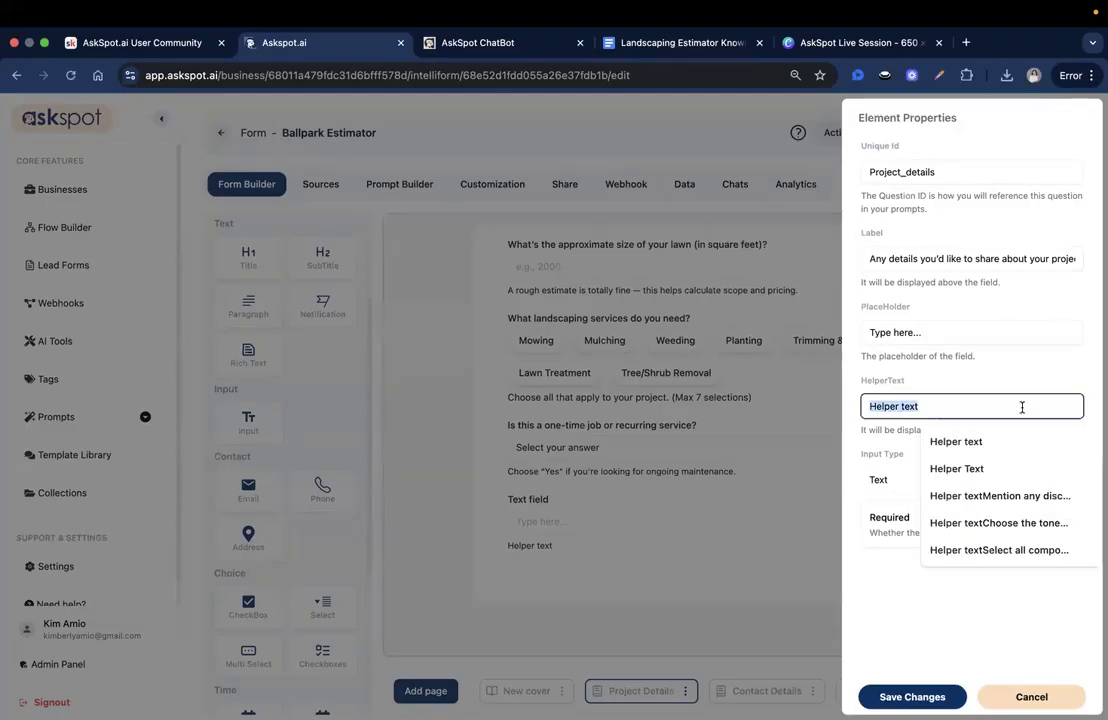
key("ctrl+v")
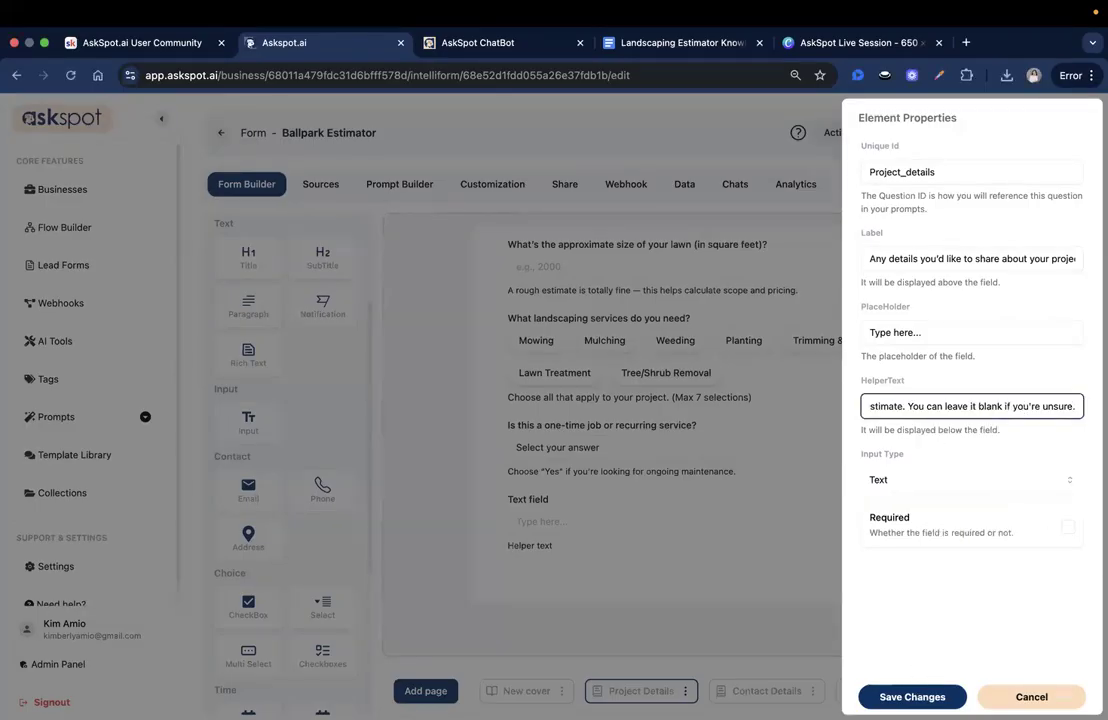
left_click(912, 697)
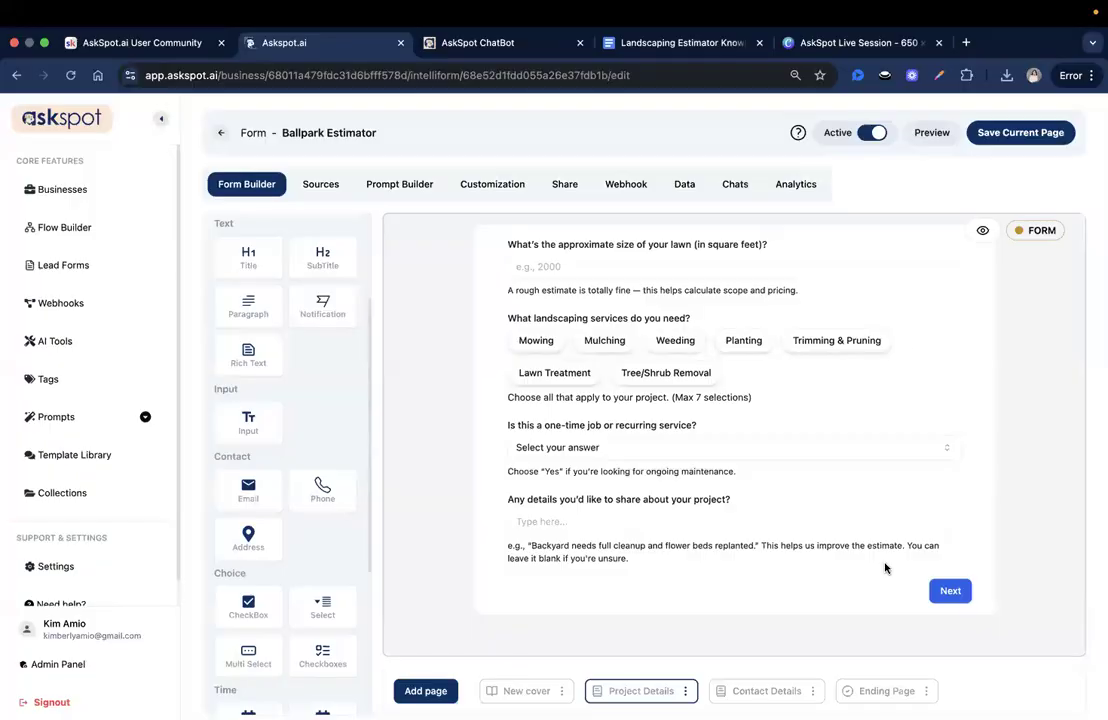
left_click(1019, 132)
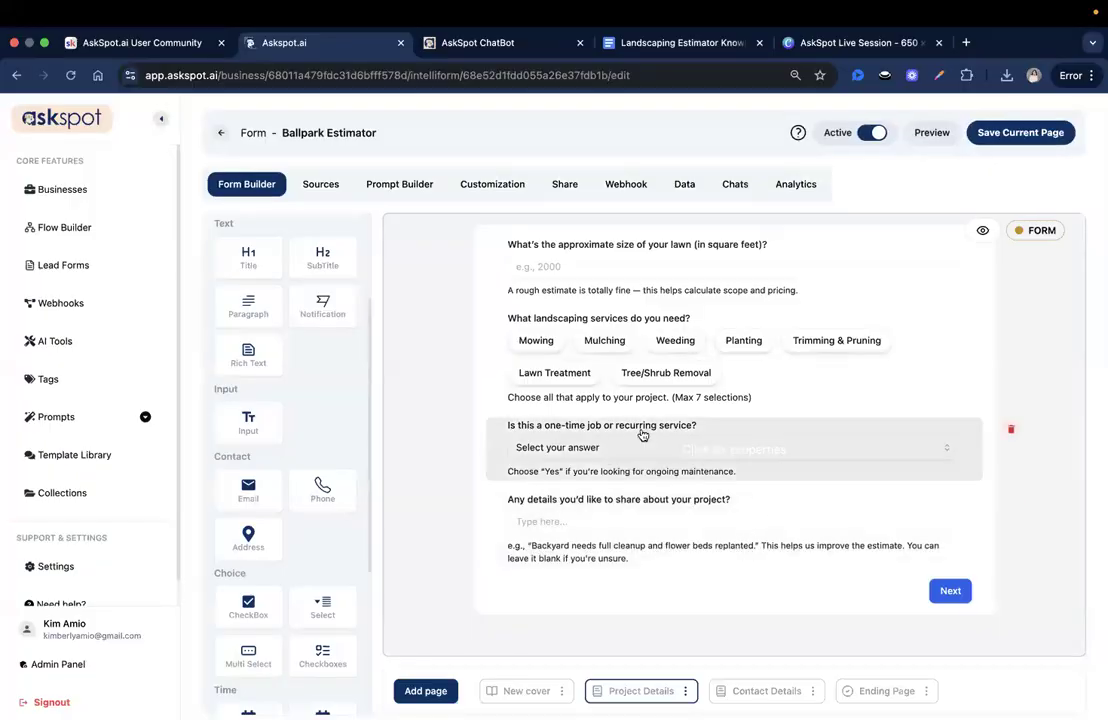
left_click(418, 184)
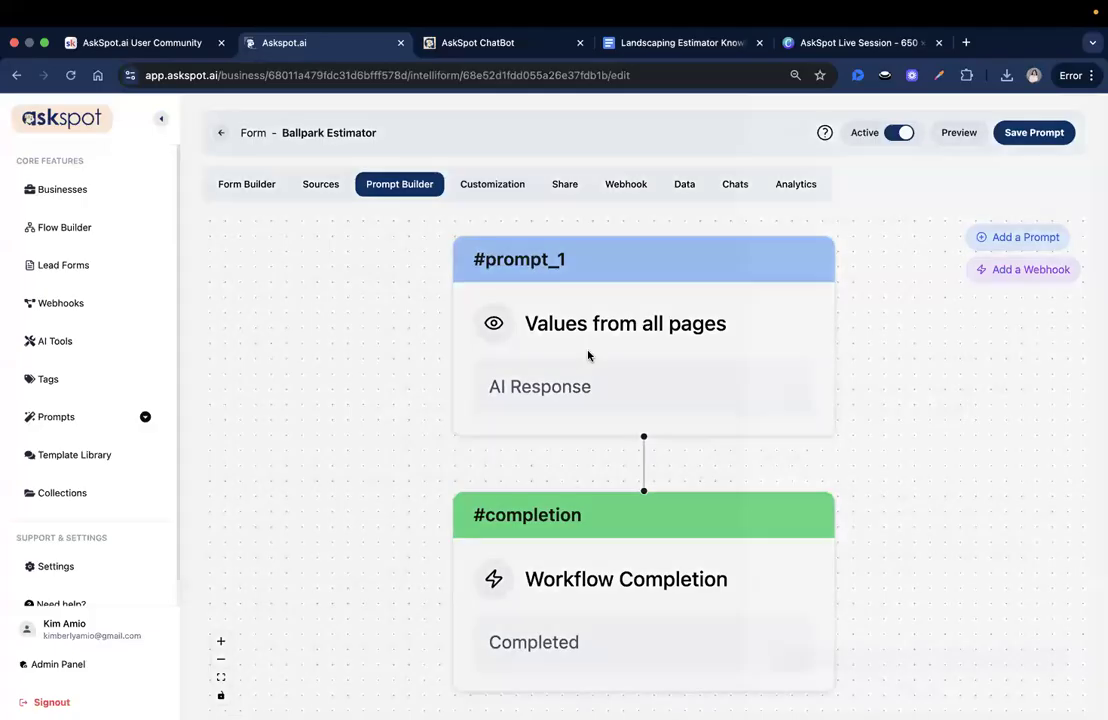
- In the prompt step, fix step 3's #recurring_service reference by removing the stray backtick
left_click(588, 355)
scroll(957, 400, "down", 3)
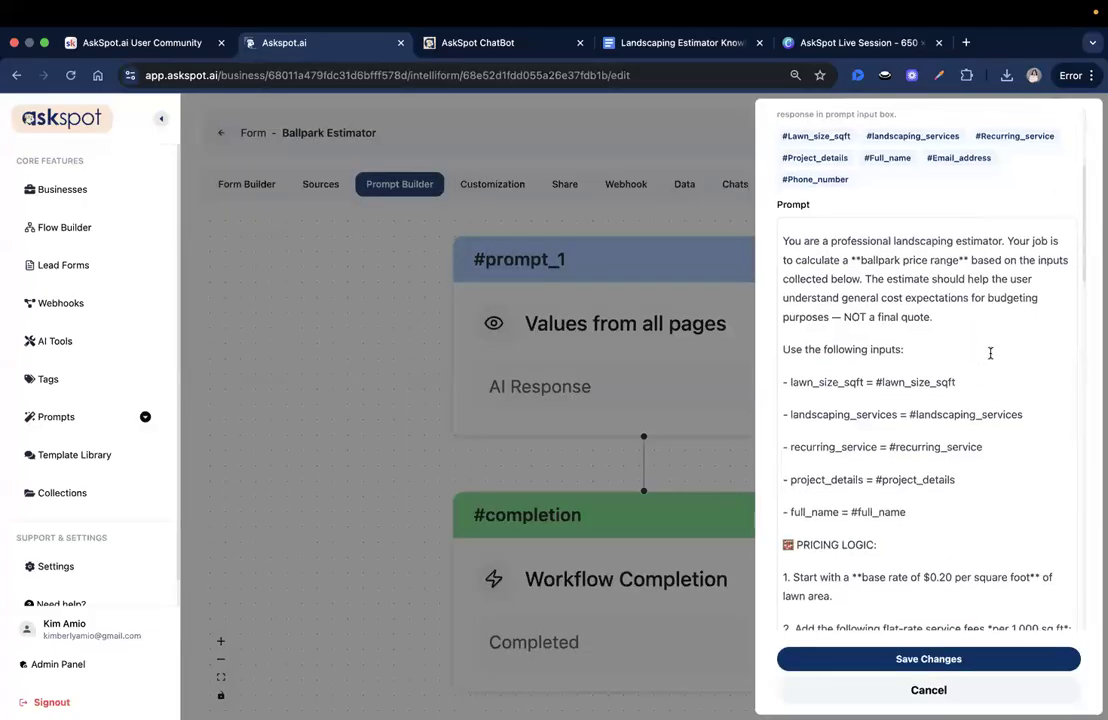
scroll(995, 493, "down", 2)
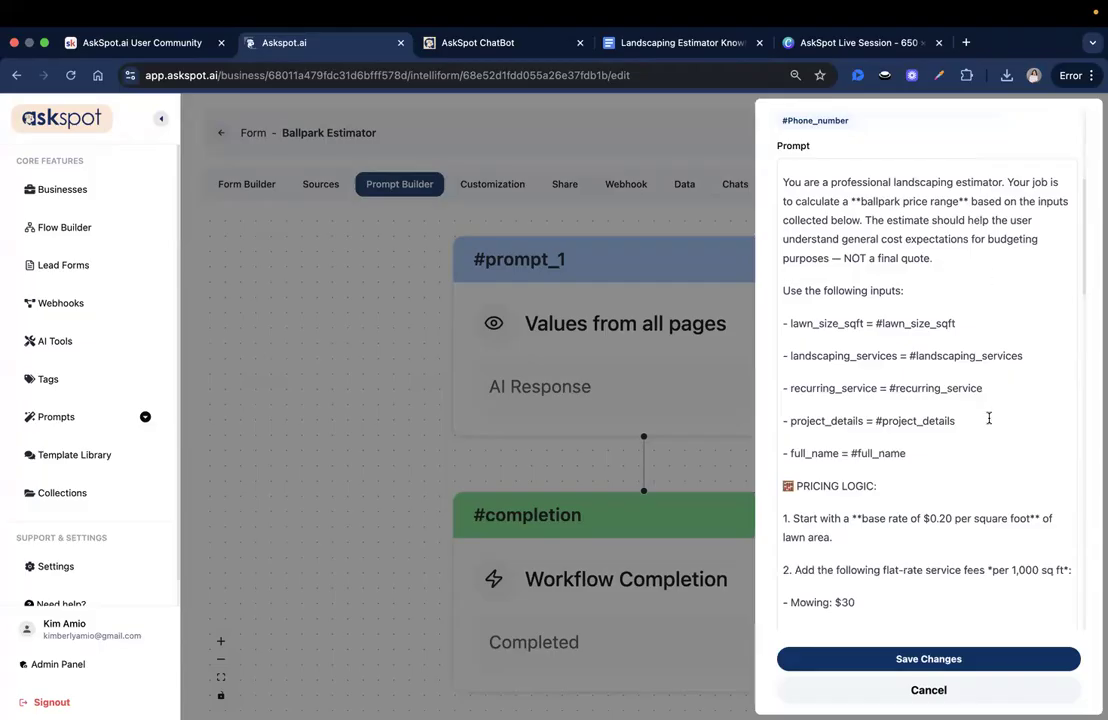
left_click(1014, 490)
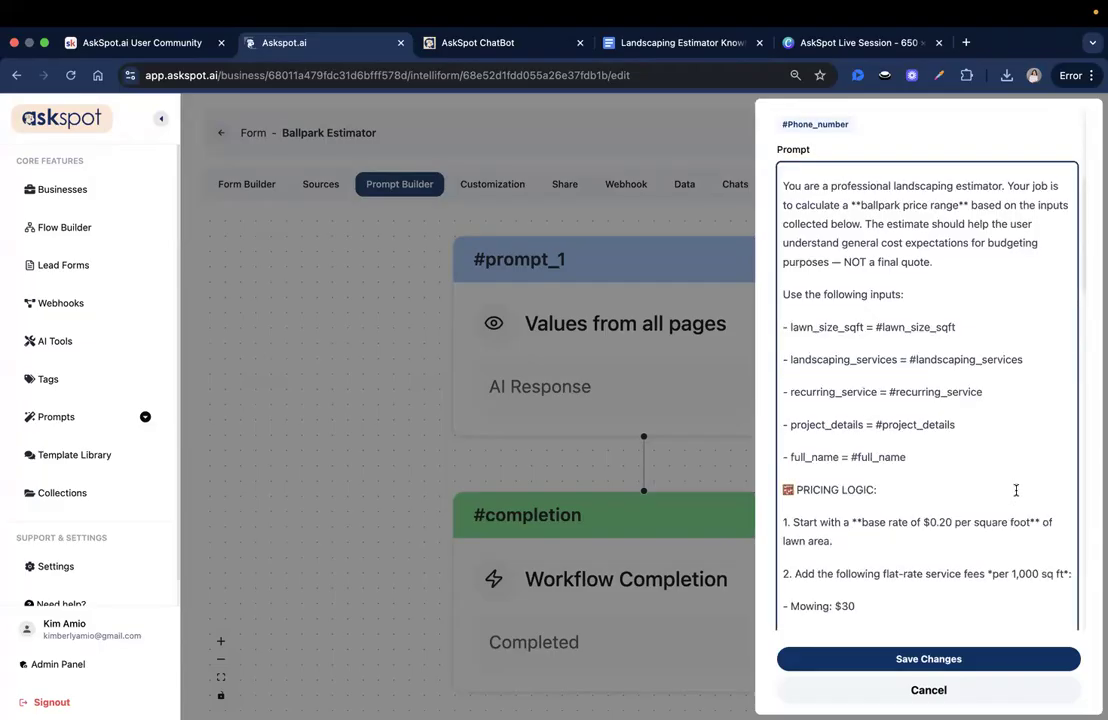
scroll(1000, 450, "down", 3)
scroll(974, 398, "down", 4)
scroll(906, 329, "down", 4)
scroll(906, 378, "down", 3)
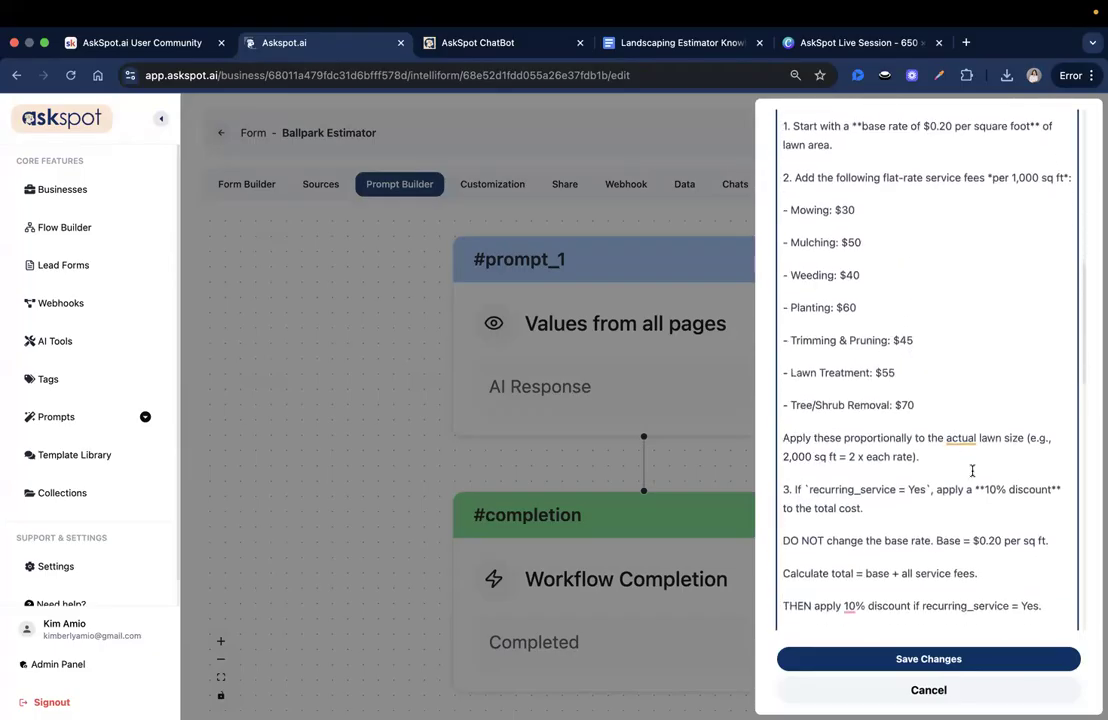
scroll(894, 466, "down", 1)
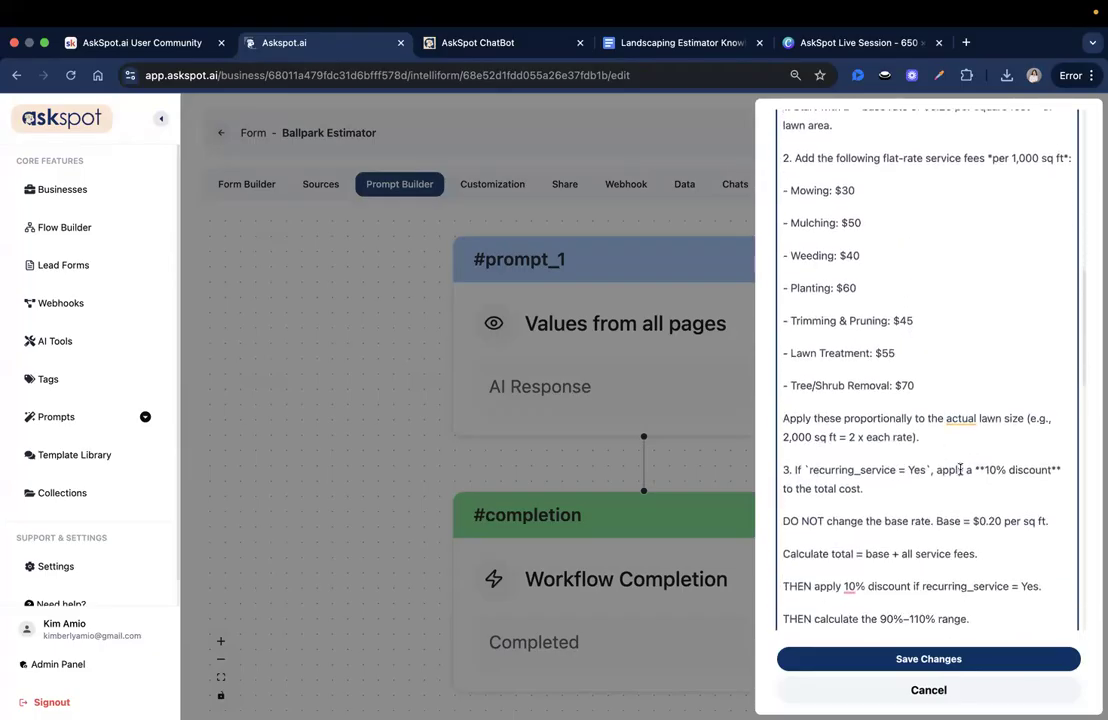
type("#")
left_click(808, 469)
key("BackSpace")
left_click_drag(809, 469, 894, 465)
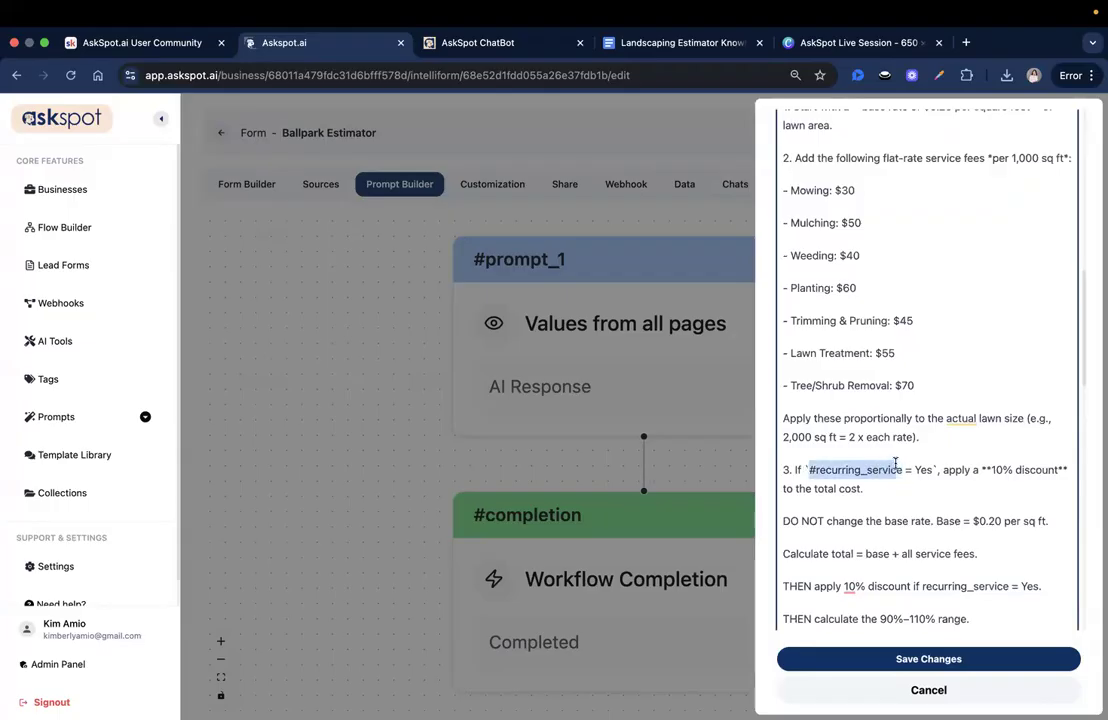
- Copy the #landscaping_services reference and add # before recurring_service in the discount rule
scroll(906, 472, "up", 15)
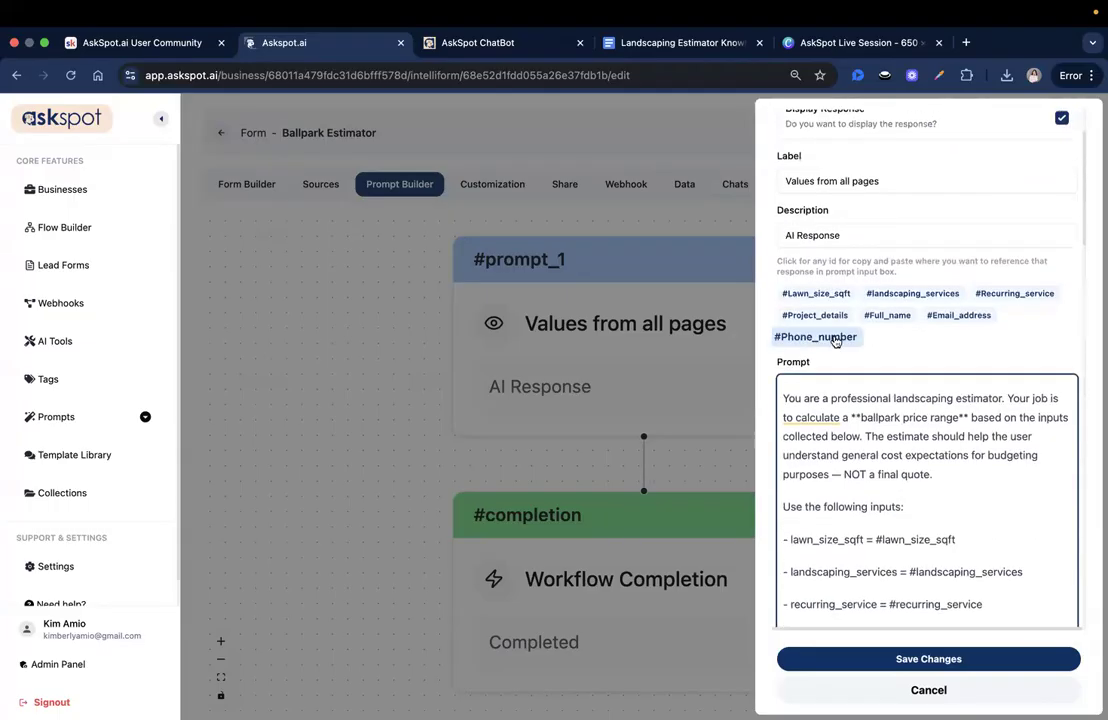
left_click(884, 302)
scroll(912, 463, "down", 10)
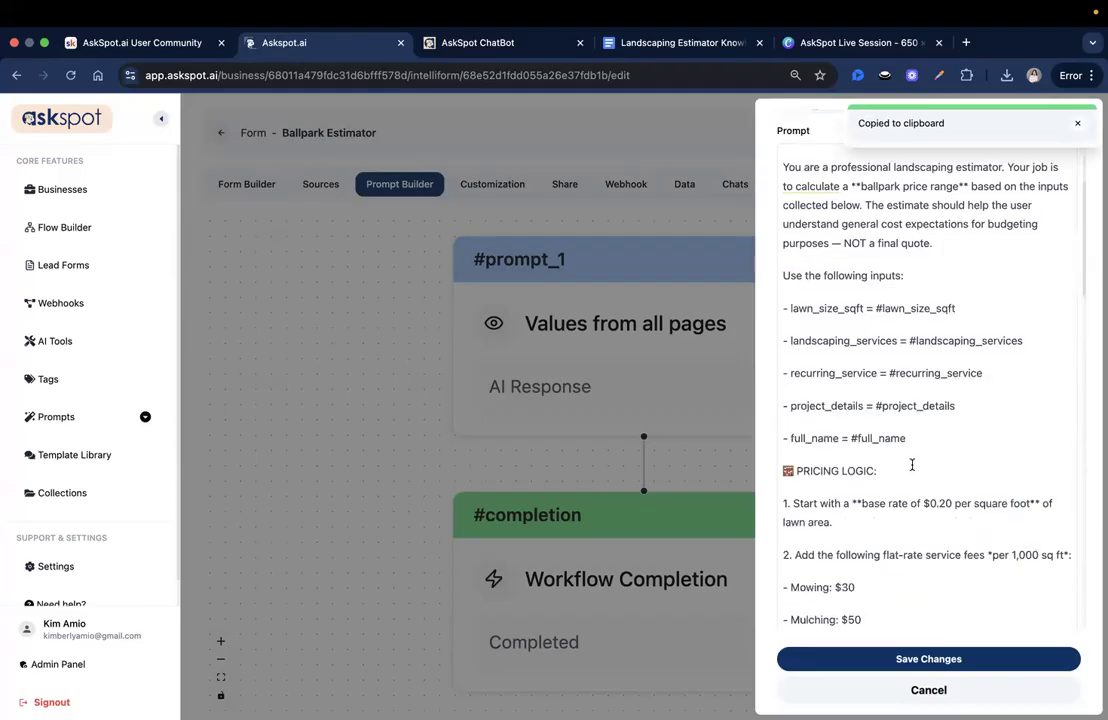
scroll(912, 462, "down", 5)
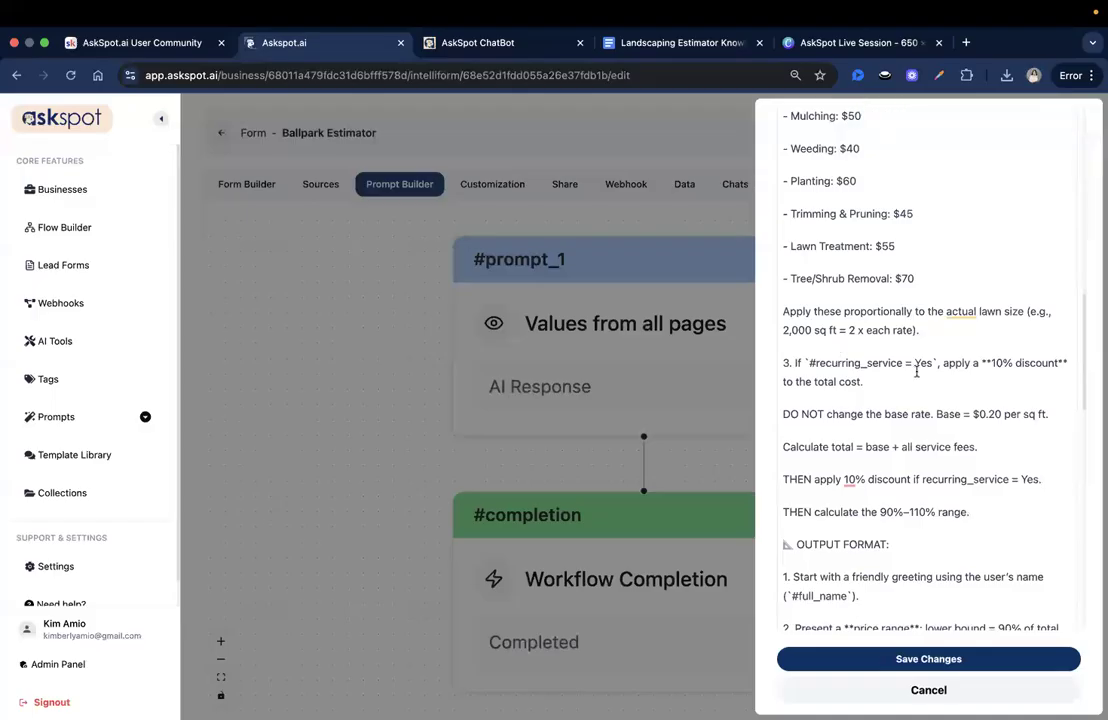
left_click(883, 479)
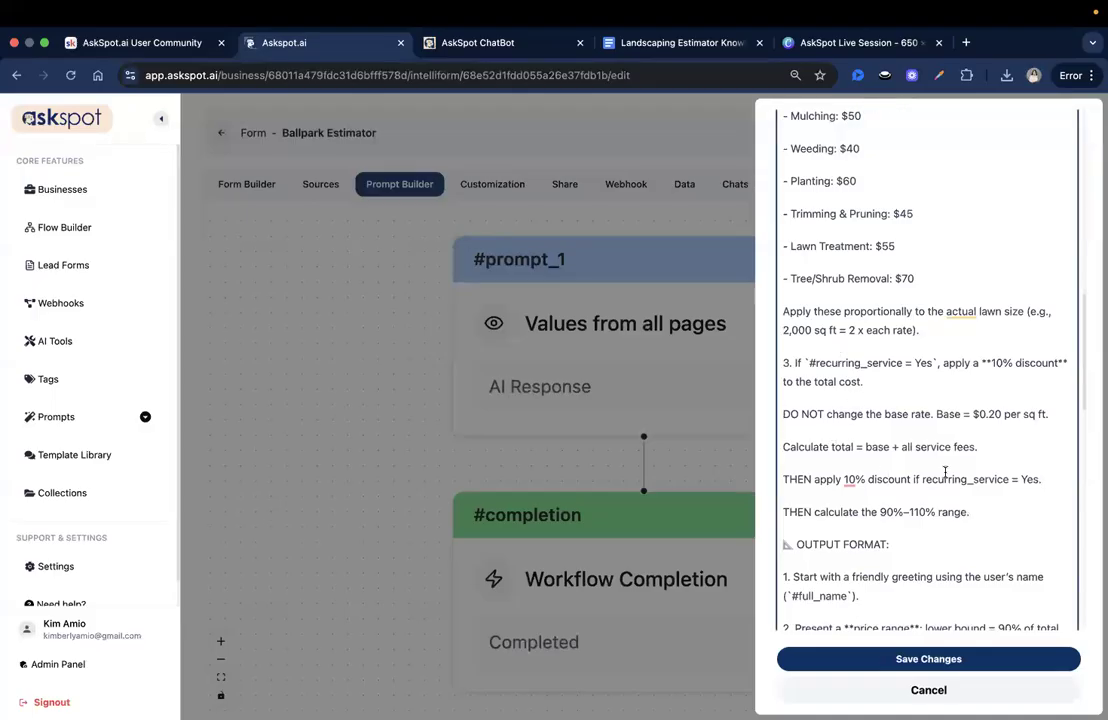
scroll(944, 471, "down", 1)
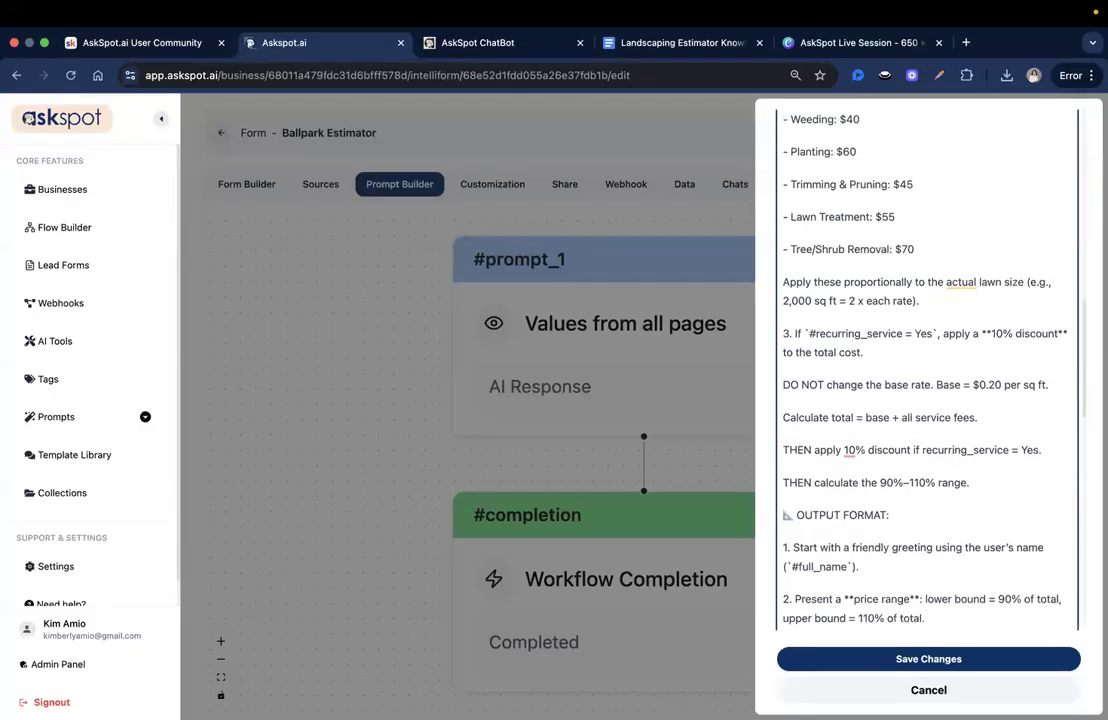
left_click(921, 449)
type("#")
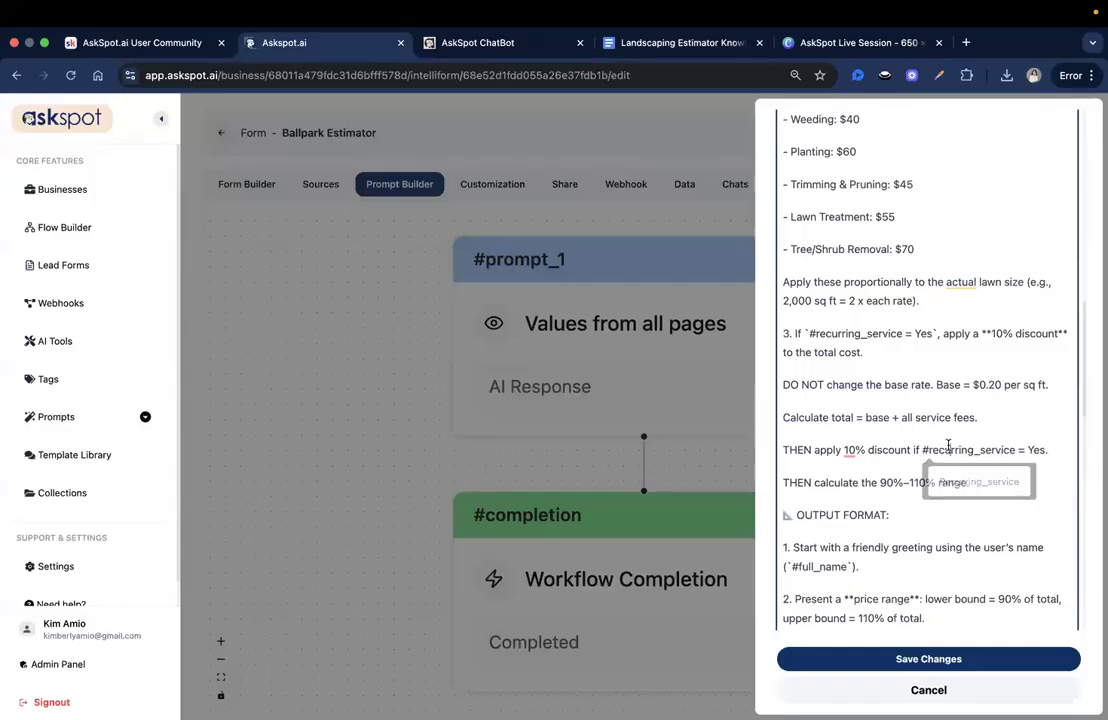
- Copy the #Recurring_service reference id and review the rest of the prompt text
scroll(1005, 380, "down", 2)
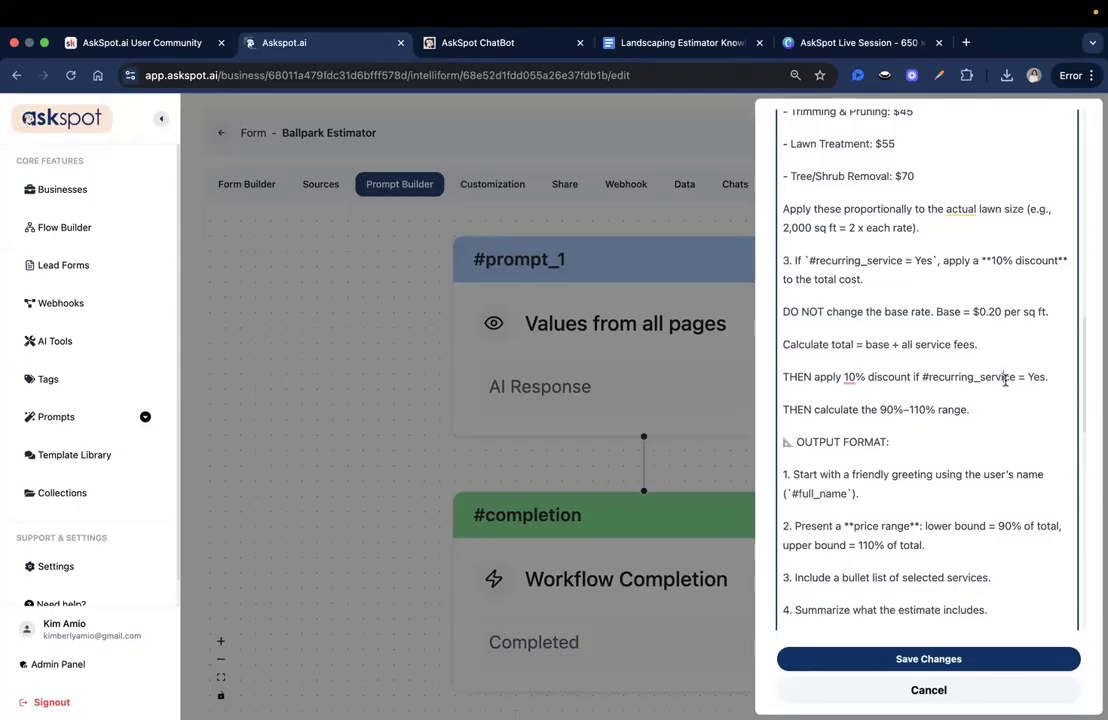
scroll(1010, 410, "up", 10)
scroll(960, 220, "up", 2)
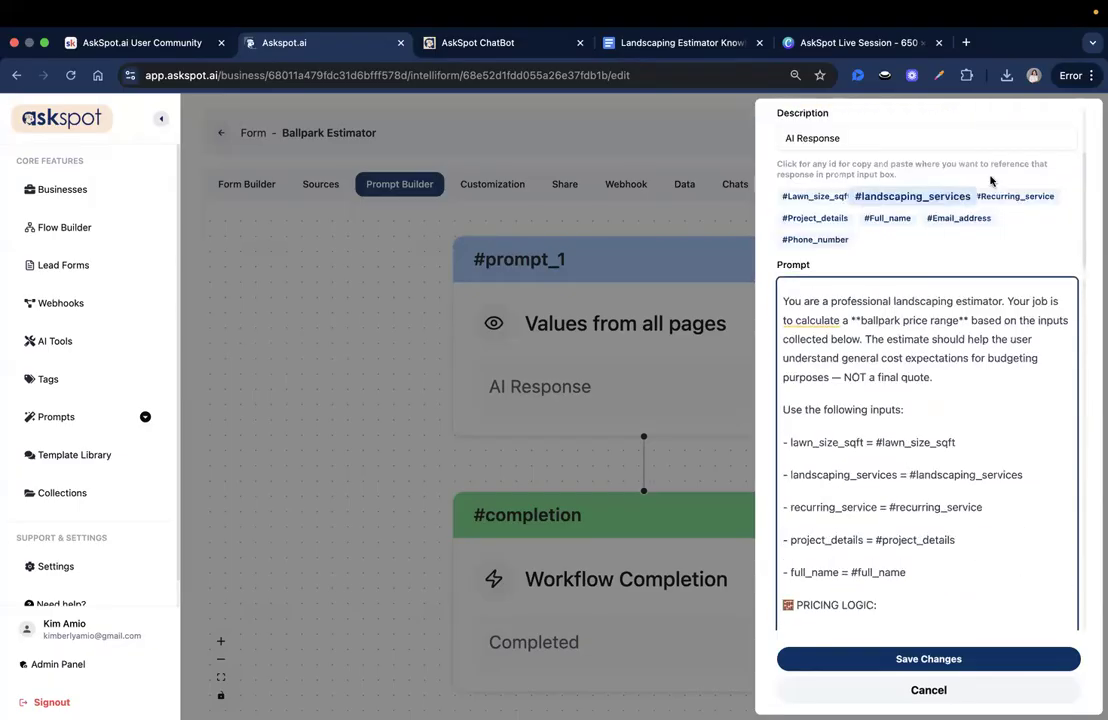
left_click(1012, 197)
scroll(984, 437, "down", 5)
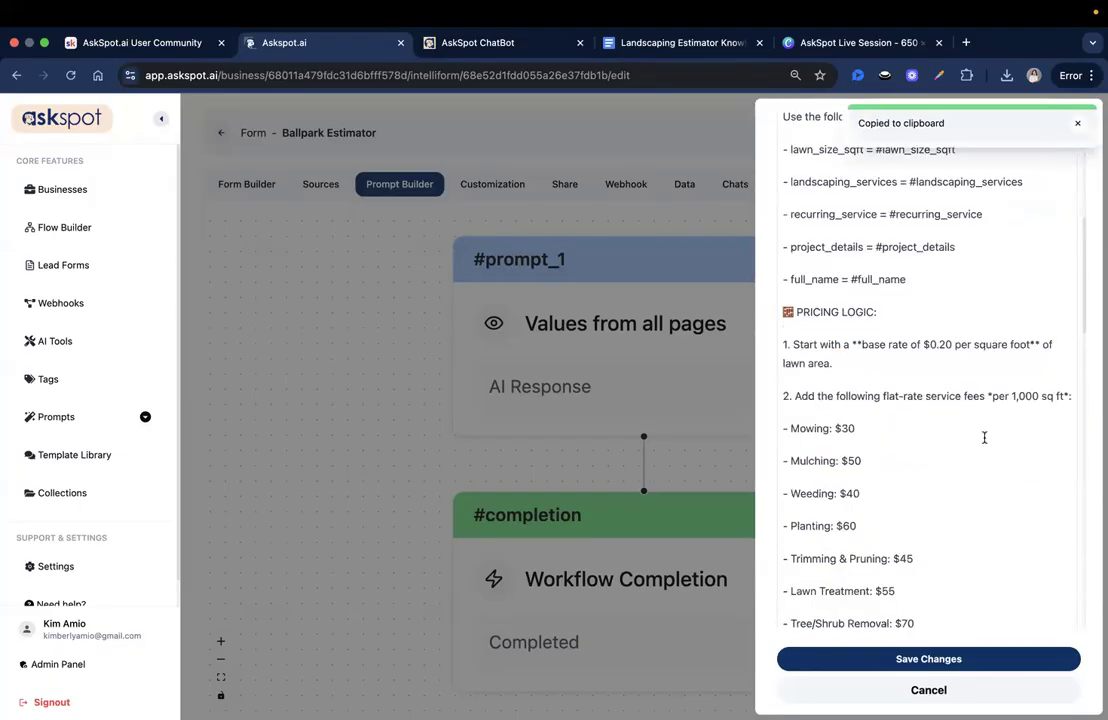
scroll(1007, 381, "down", 6)
scroll(1008, 378, "down", 2)
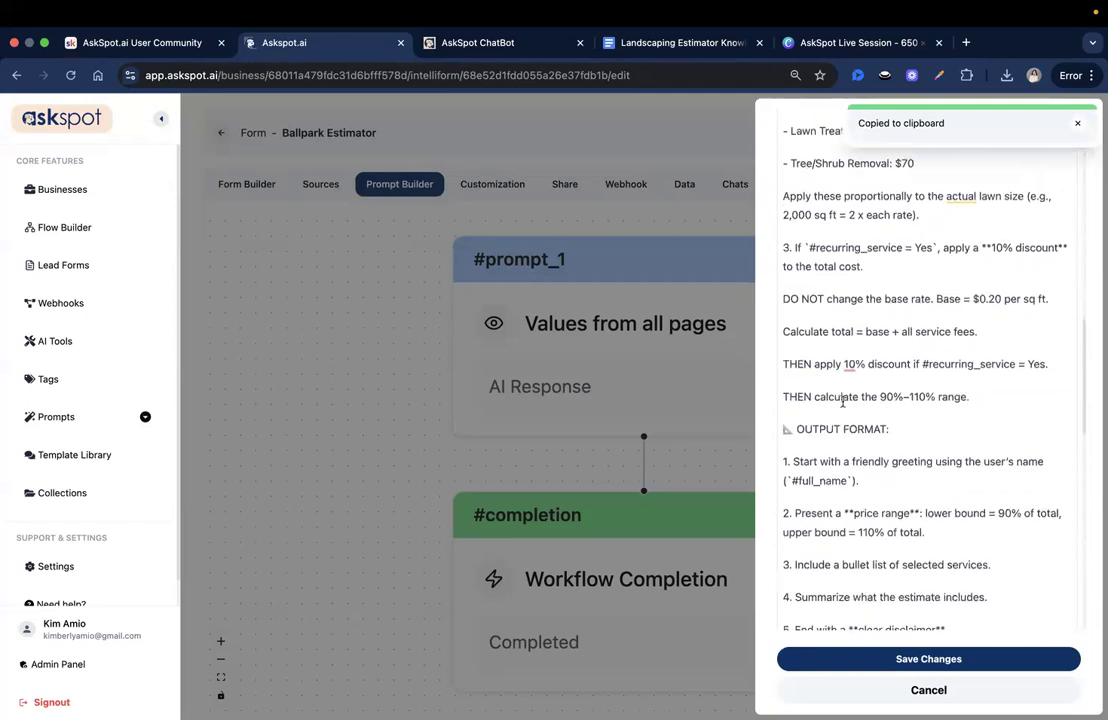
left_click(845, 398)
scroll(885, 460, "down", 1)
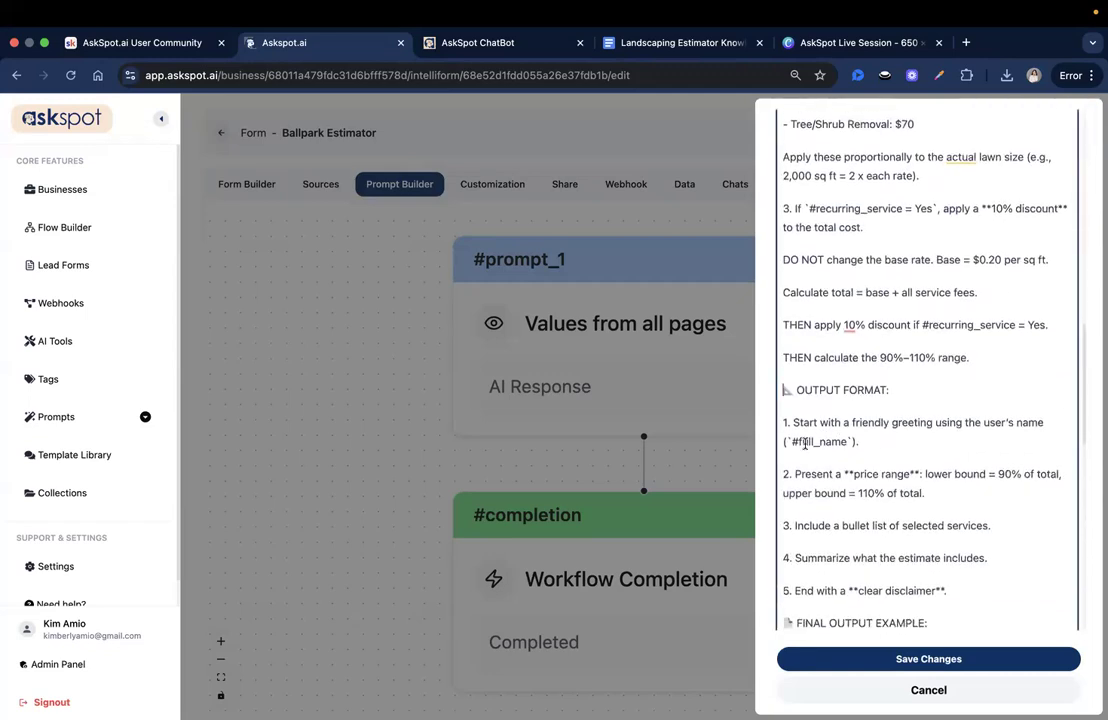
scroll(859, 427, "down", 1)
scroll(920, 420, "down", 1)
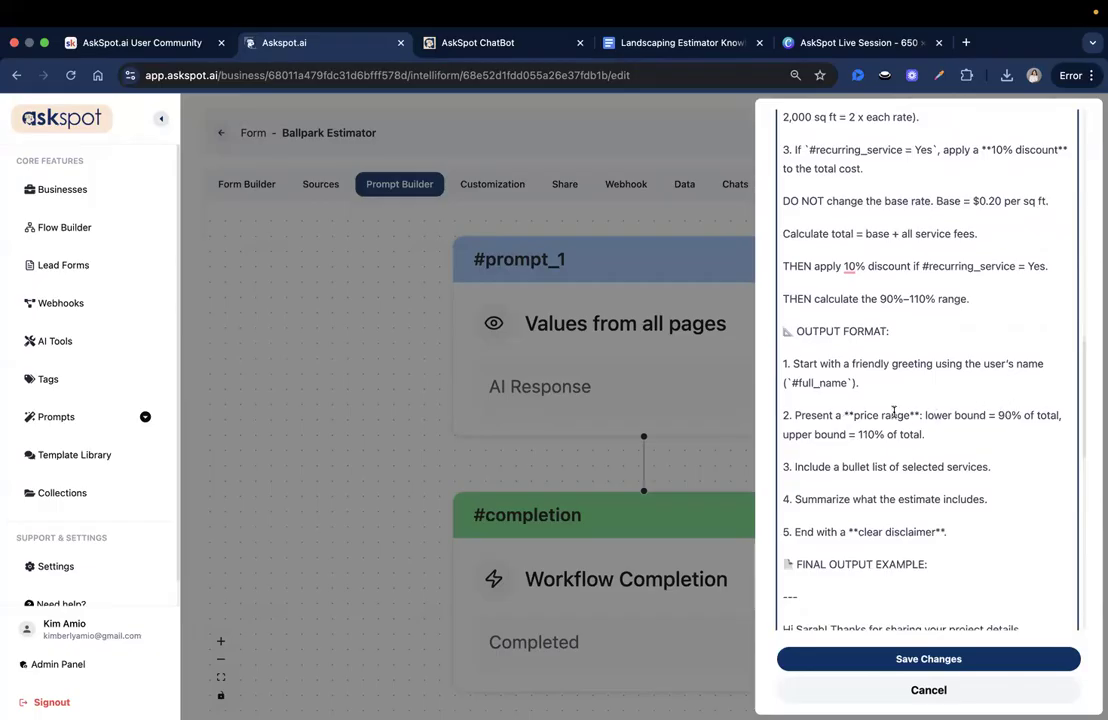
scroll(900, 412, "down", 2)
scroll(920, 415, "down", 5)
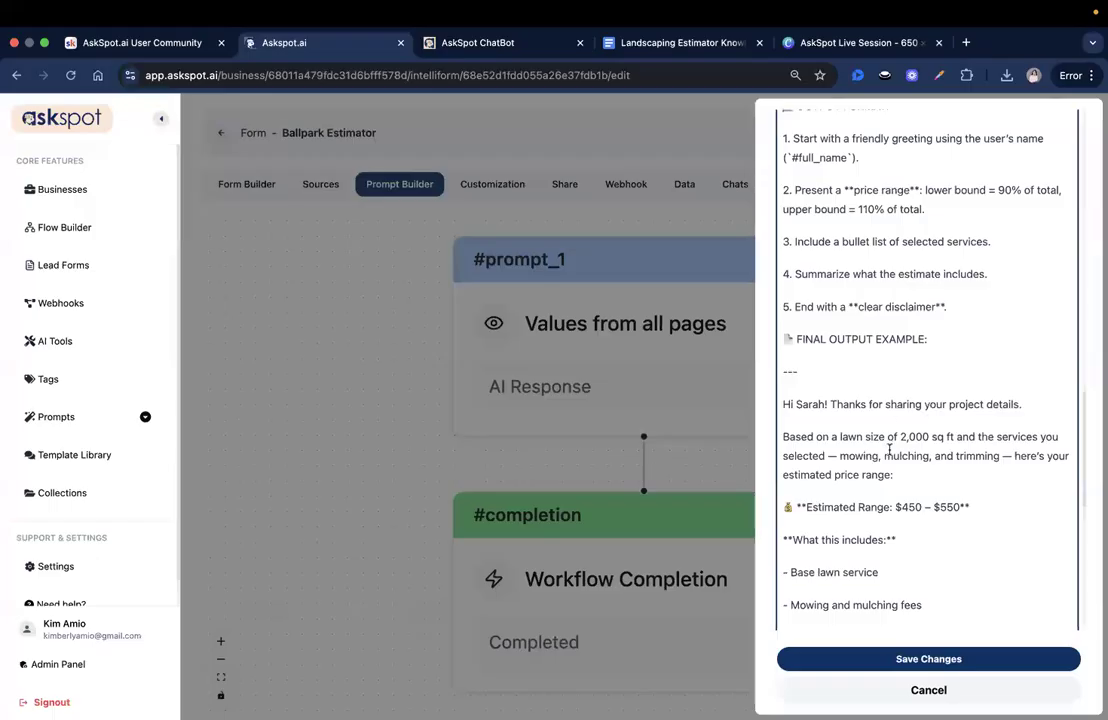
scroll(889, 451, "down", 2)
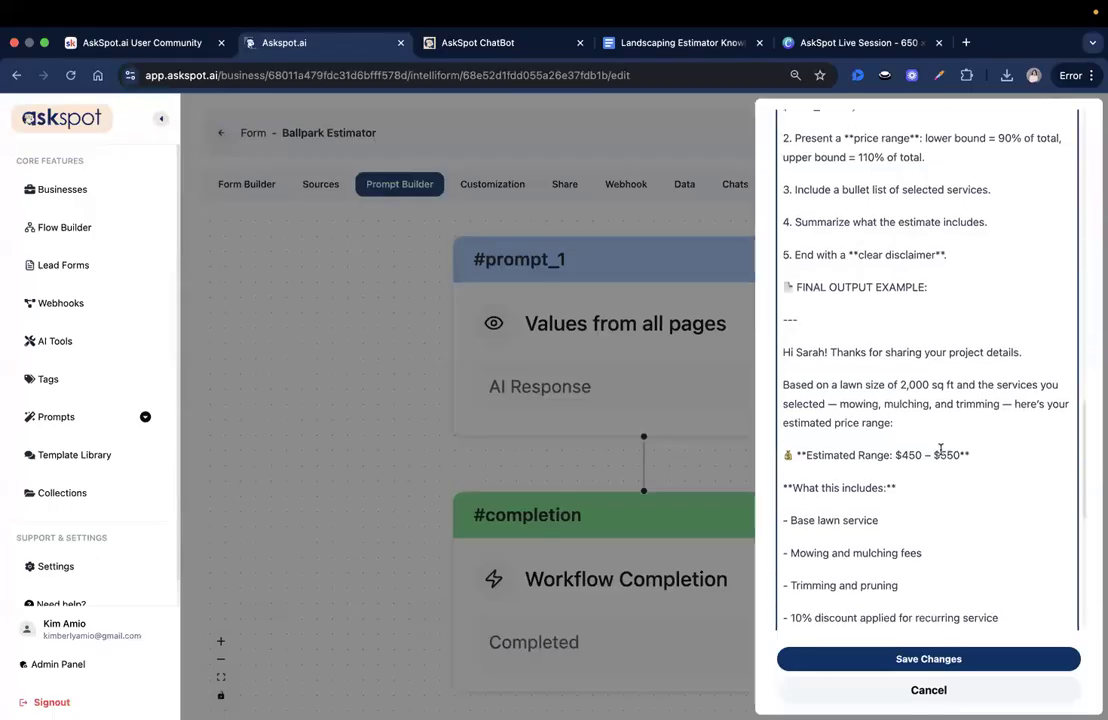
scroll(890, 435, "down", 1)
scroll(908, 425, "down", 5)
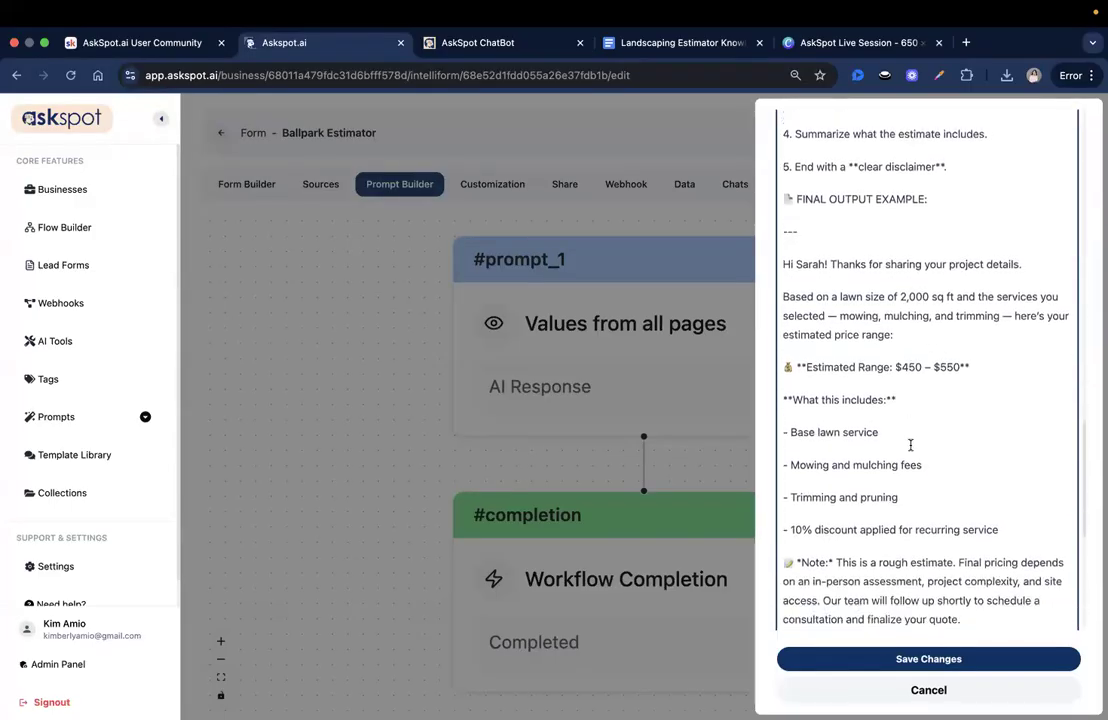
scroll(906, 650, "down", 2)
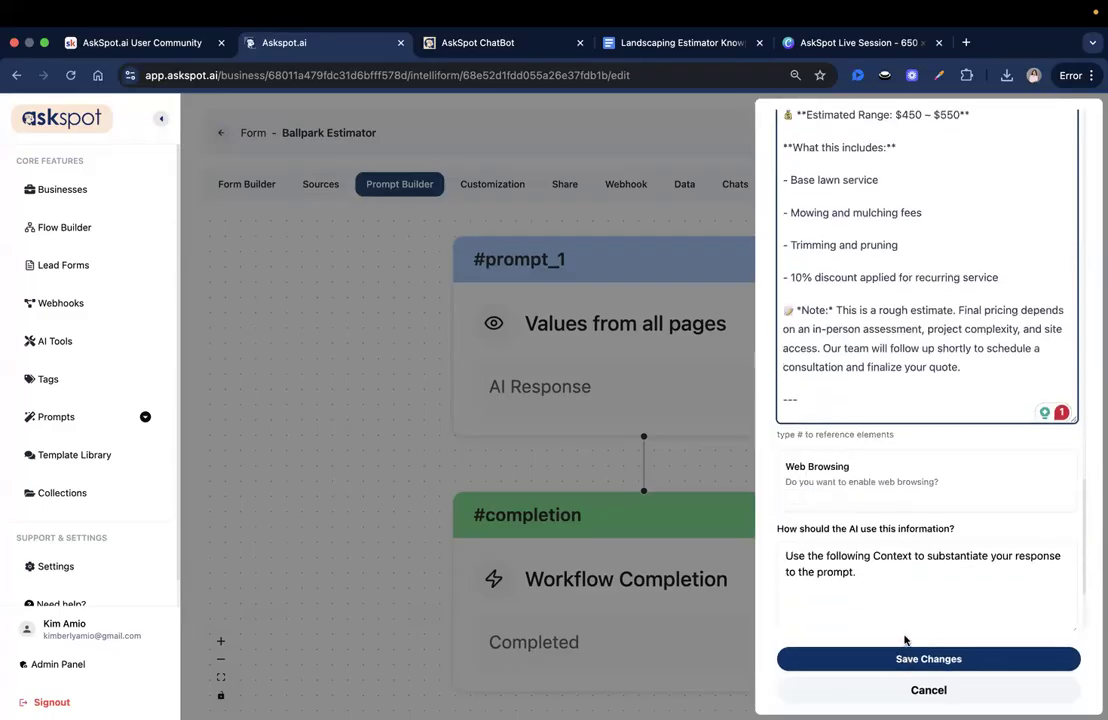
- Save the prompt changes and the Ballpark Estimator form, then open its shared preview
left_click(910, 660)
left_click(1027, 136)
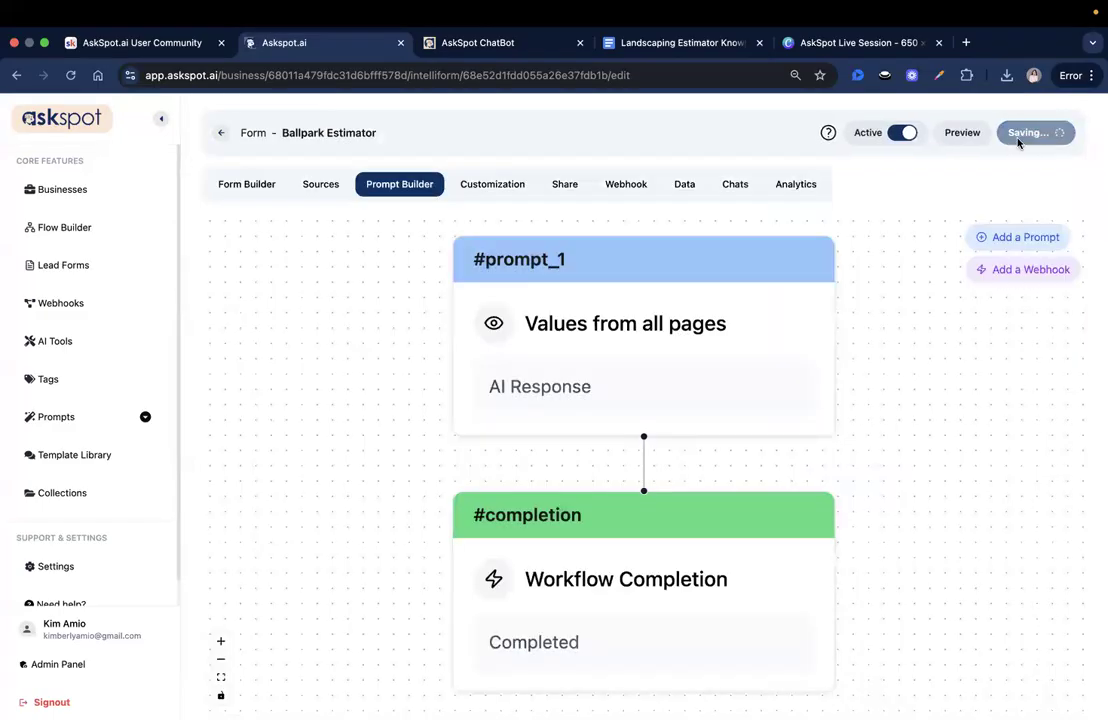
left_click(942, 134)
left_click(685, 42)
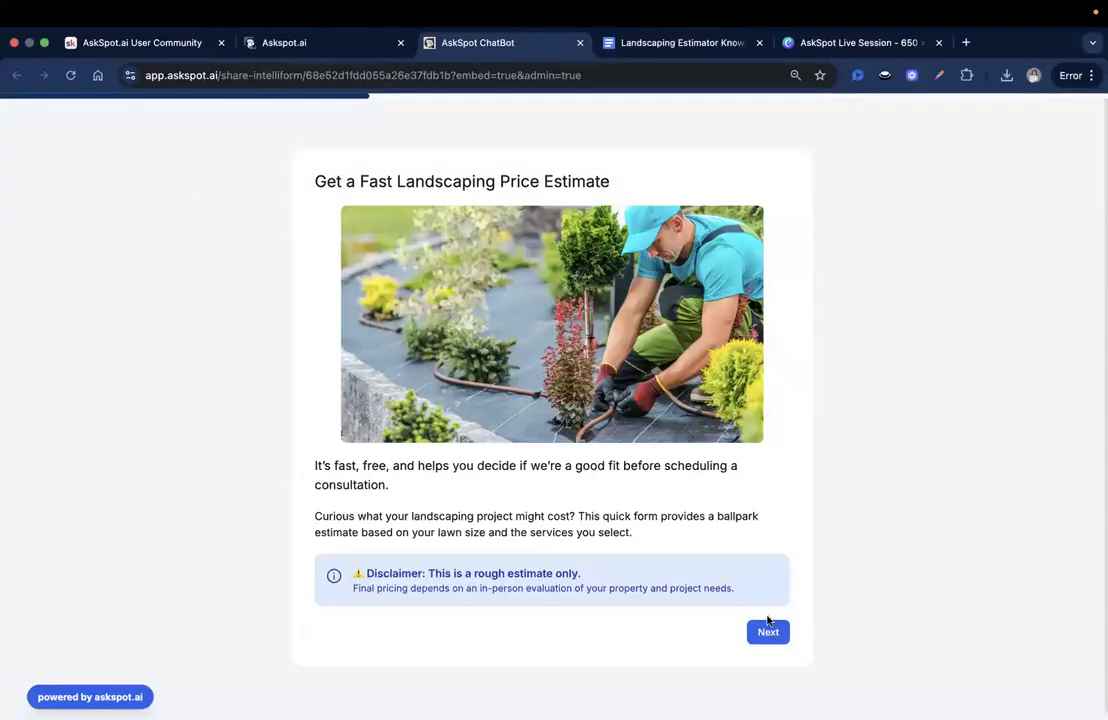
- Enter a 2000 sq ft lawn and select Mowing, Trimming & Pruning and Weeding
left_click(768, 632)
left_click(488, 204)
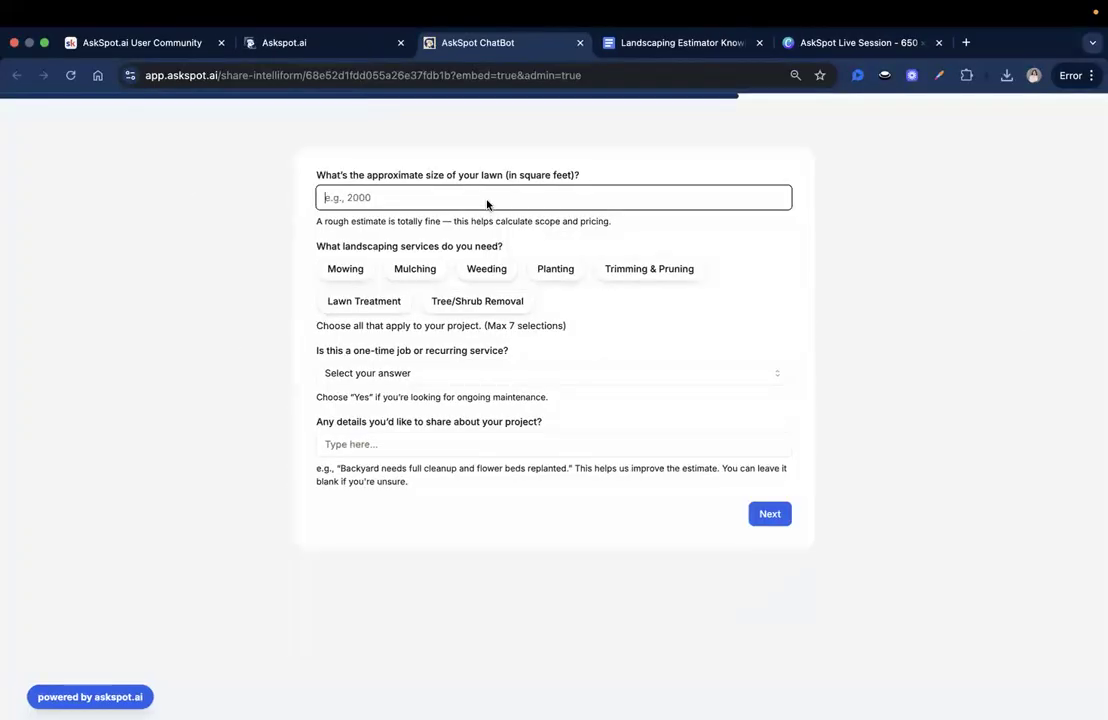
type("2000")
left_click(338, 273)
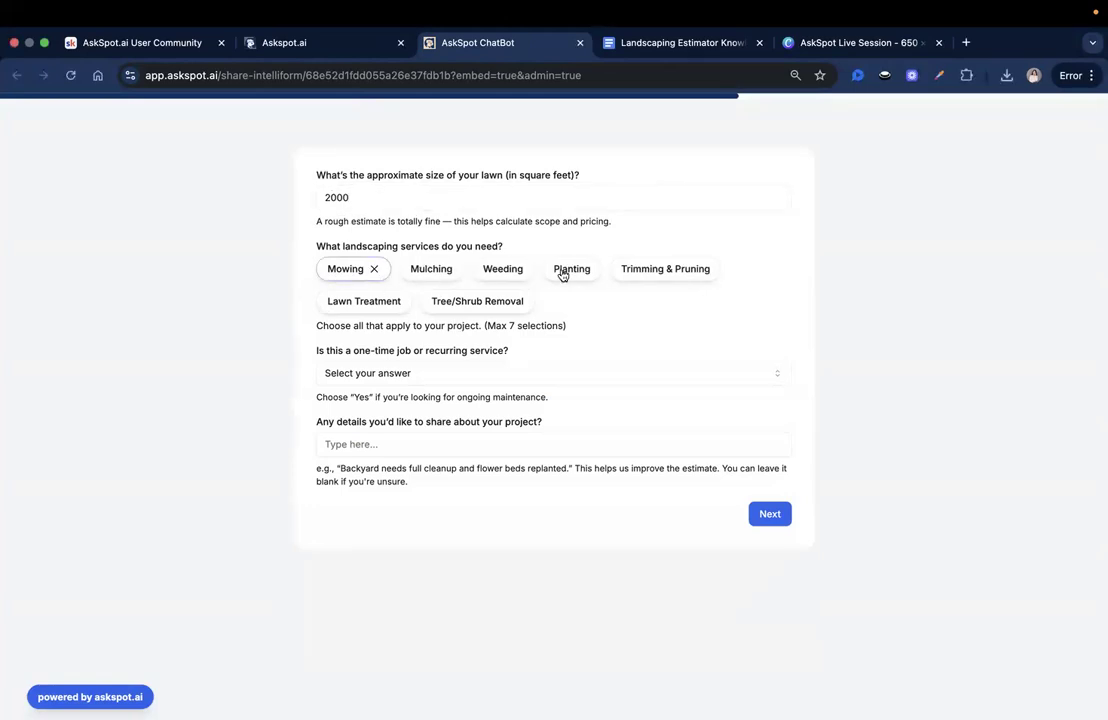
left_click(634, 272)
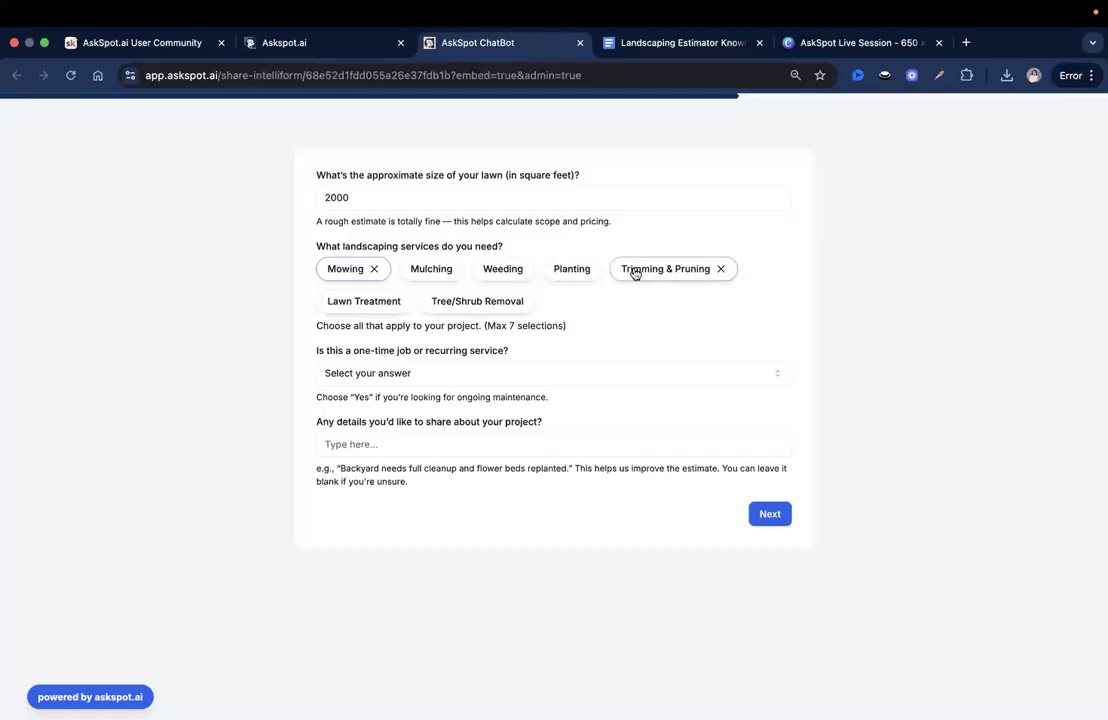
left_click(506, 271)
- Mark the job as recurring, paste the project details, and advance to contact details
left_click(497, 380)
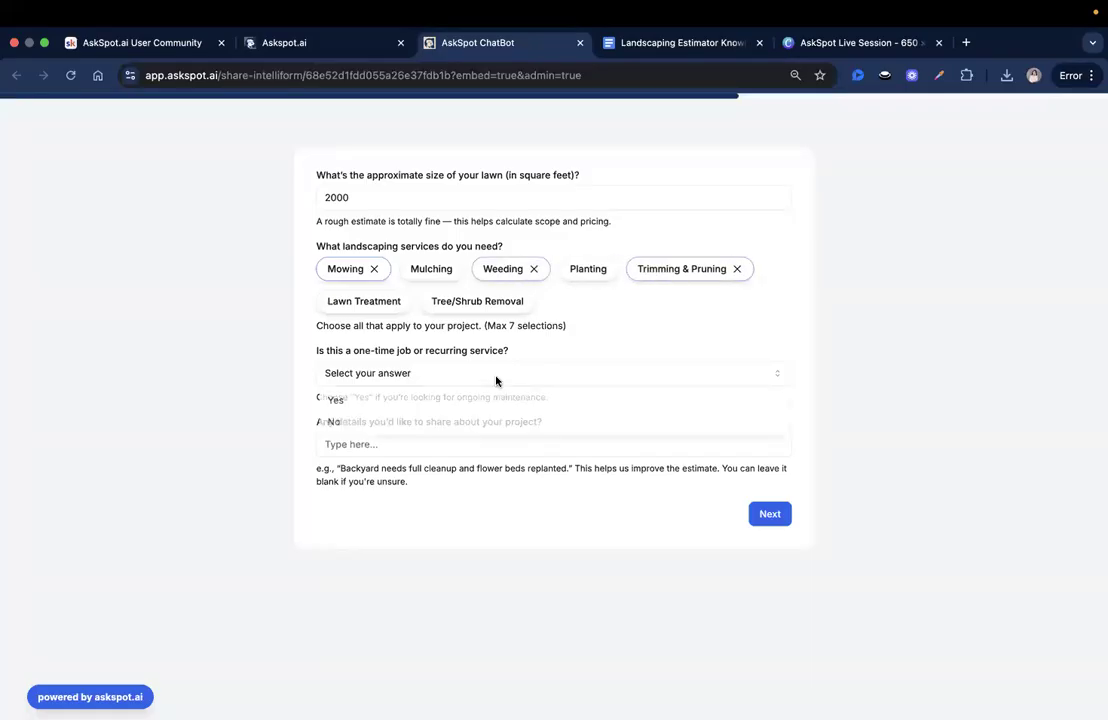
left_click(440, 402)
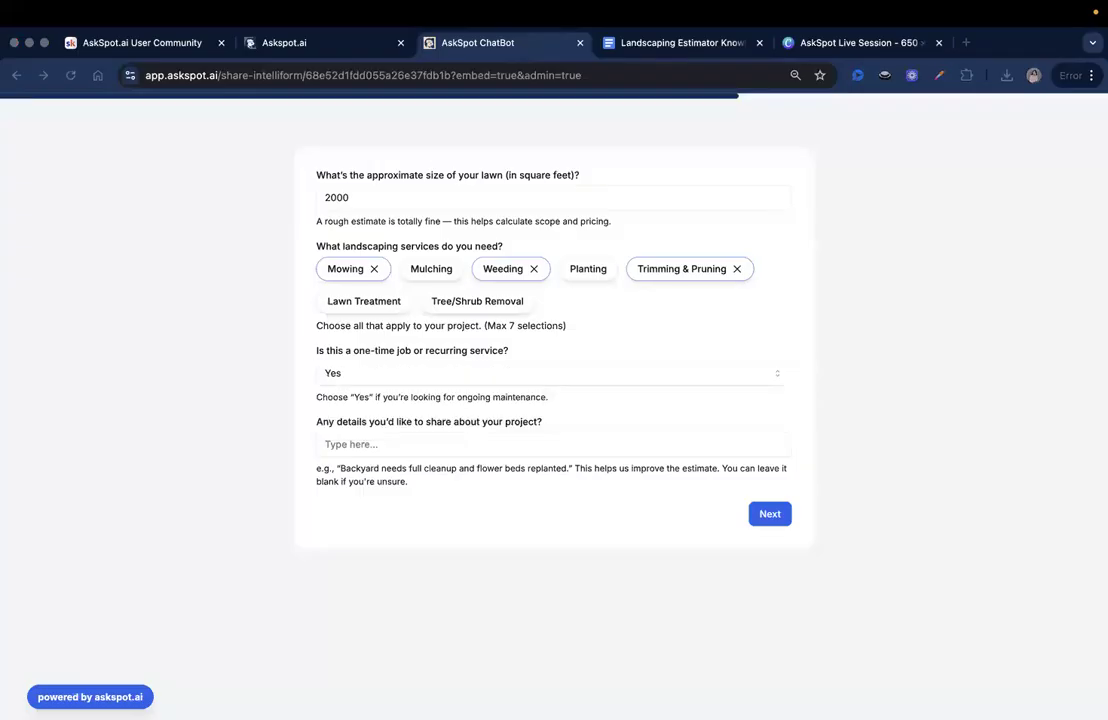
left_click(446, 450)
type("Needs seasonal upkeep and cleanup")
left_click(725, 517)
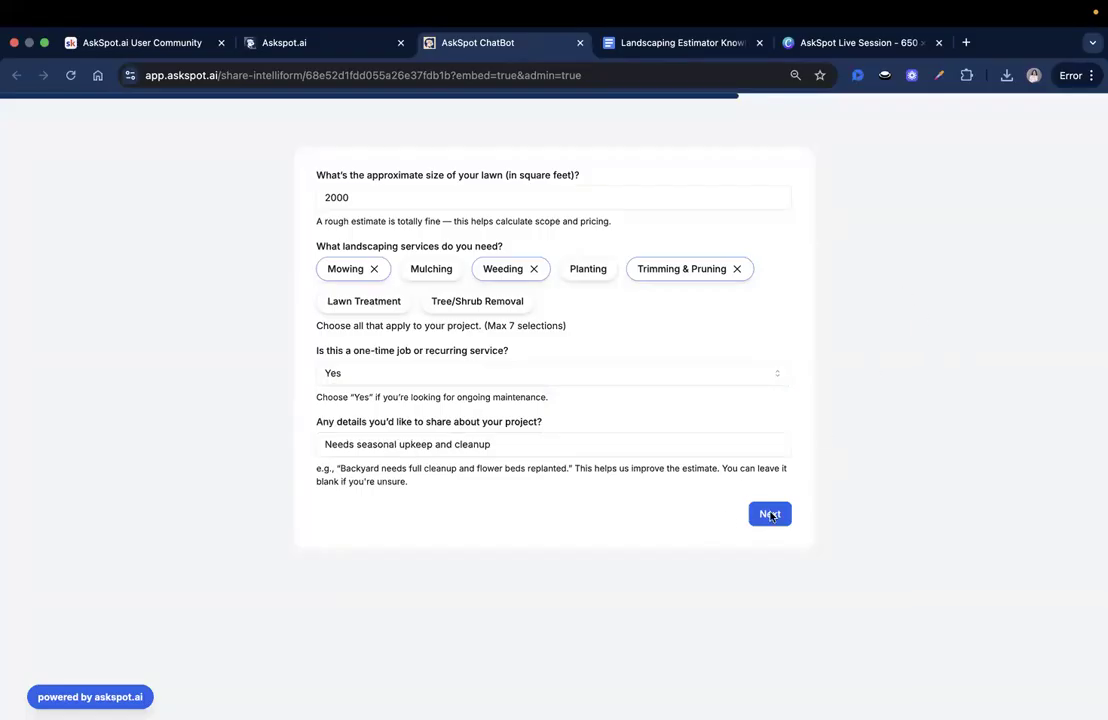
left_click(768, 513)
- Enter the contact's name and e-mail address, then submit the form for its estimate
left_click(422, 198)
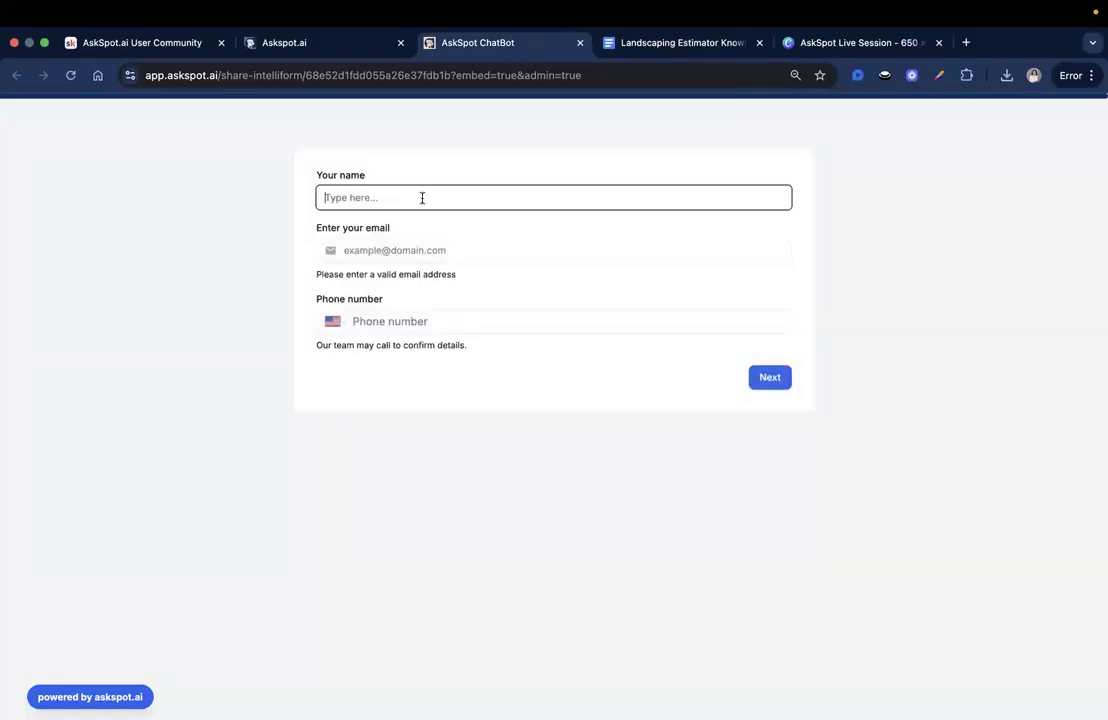
key("Tab")
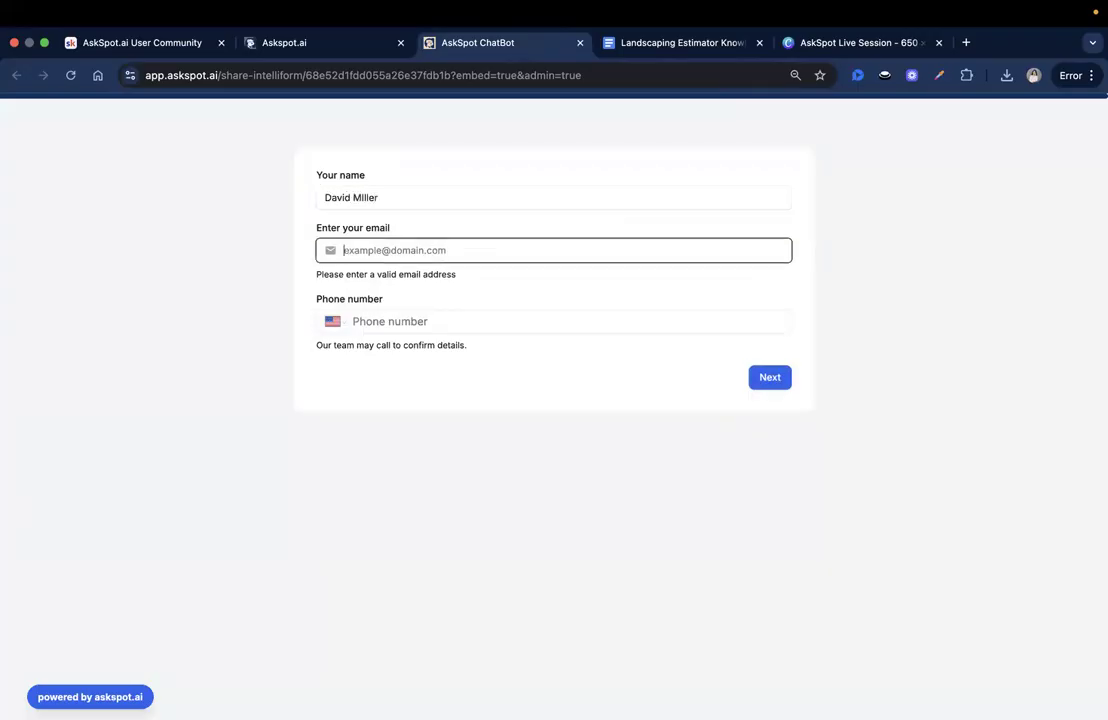
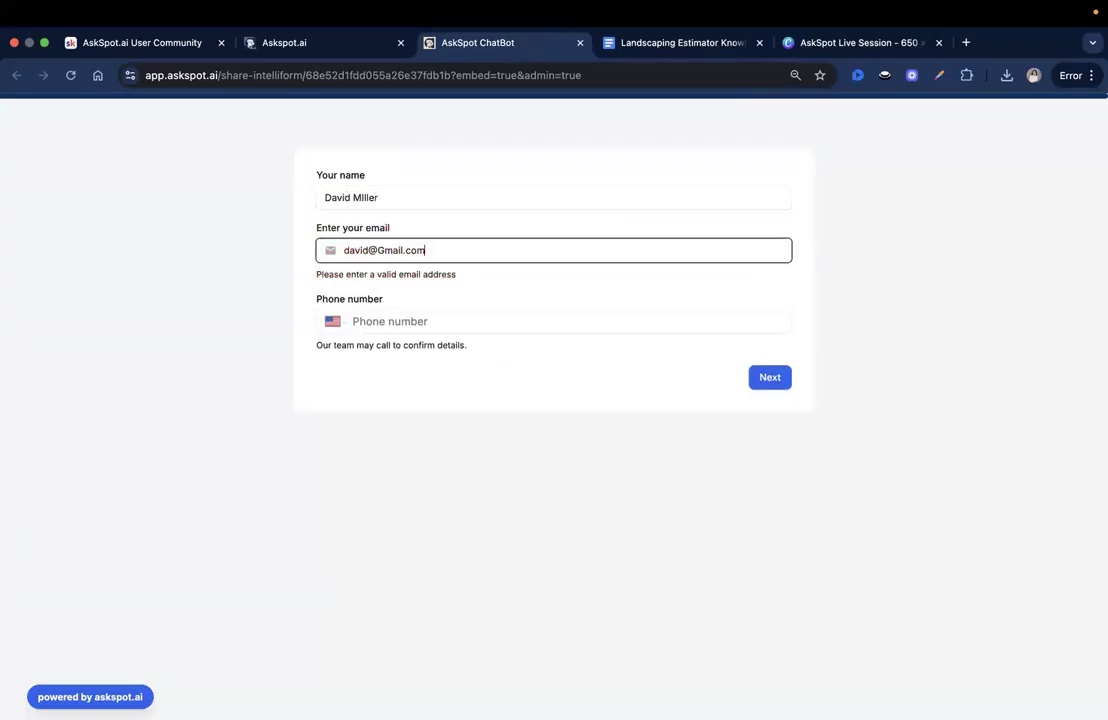
left_click(788, 379)
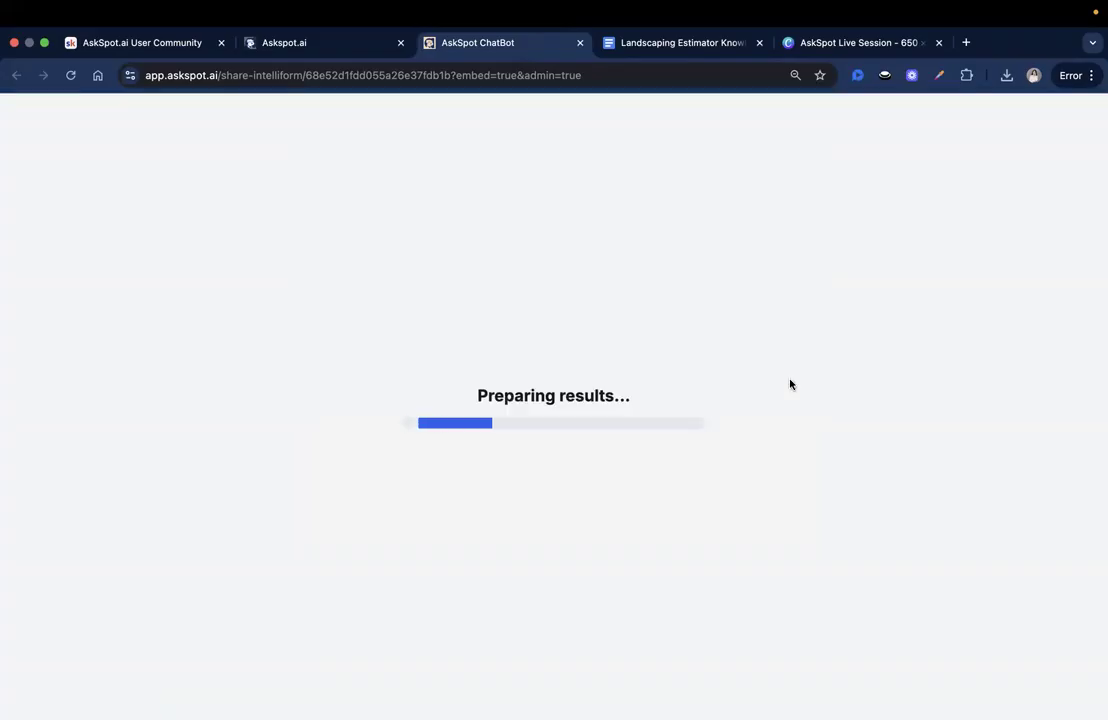
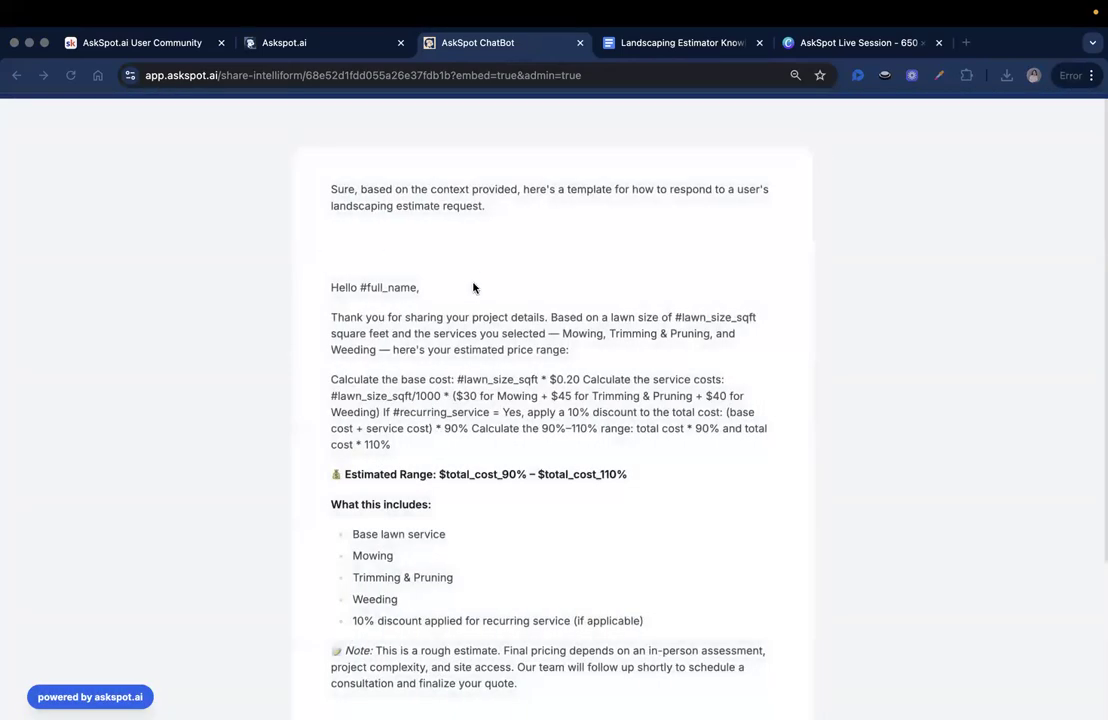
- Review the test estimate, spotting the placeholder line and the unfilled #lawn_size_sqft value
scroll(676, 236, "down", 2)
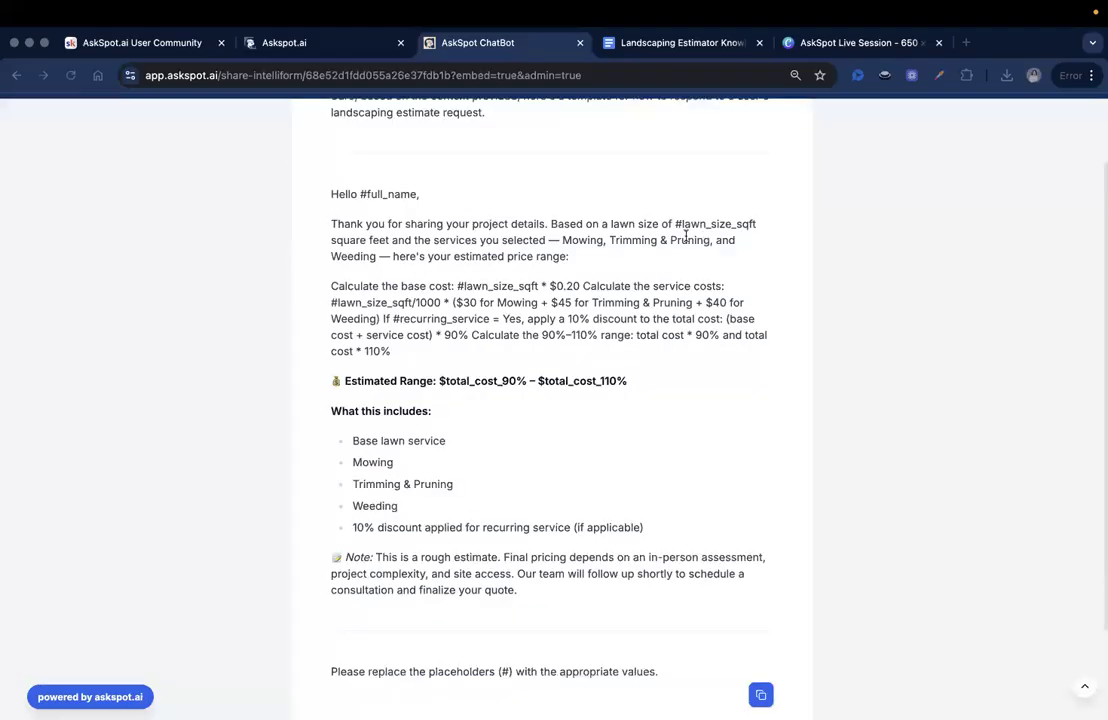
left_click(474, 554)
scroll(477, 553, "down", 3)
scroll(477, 549, "up", 3)
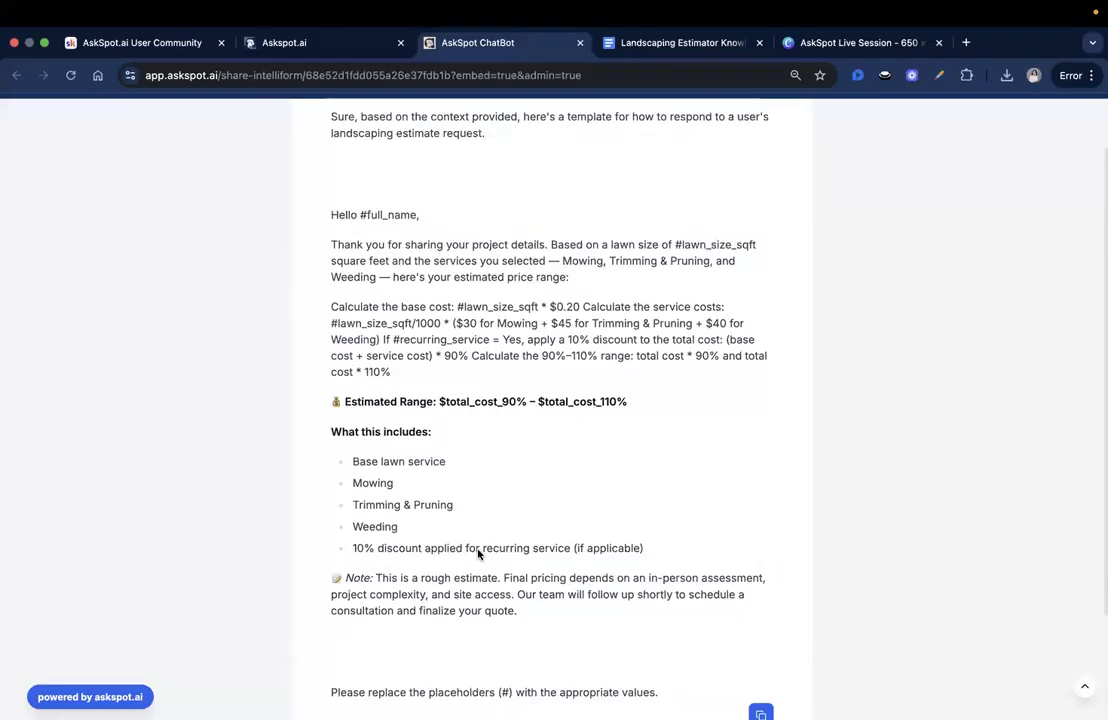
scroll(479, 540, "down", 2)
left_click_drag(331, 588, 680, 588)
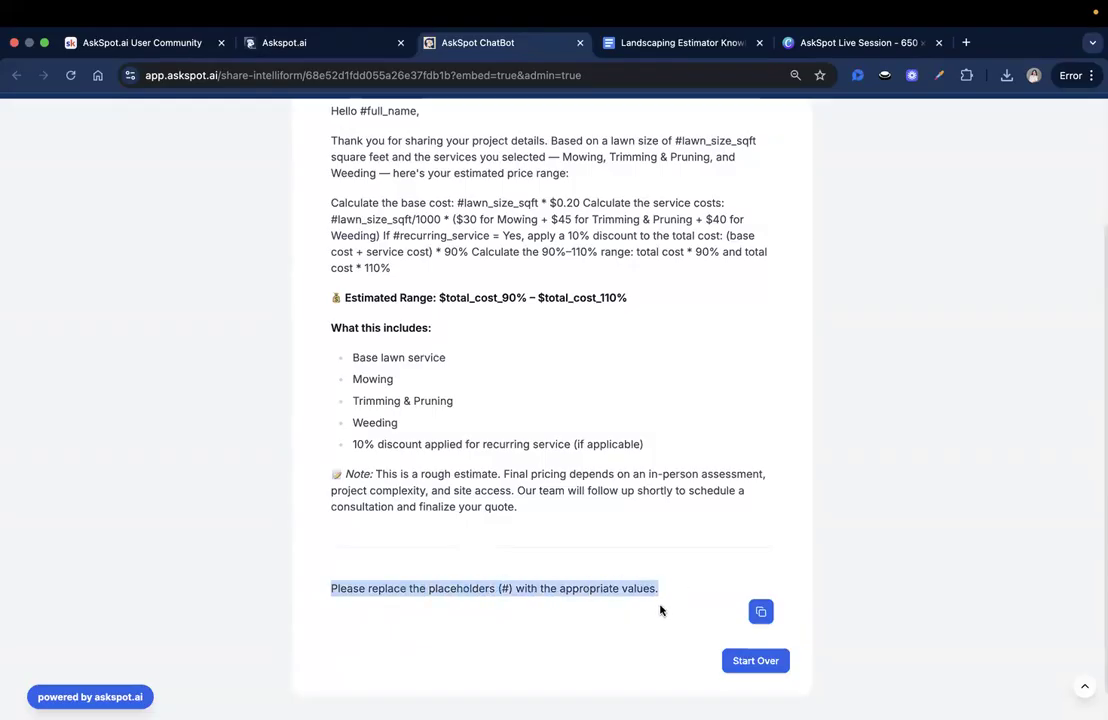
left_click(594, 443)
scroll(588, 425, "up", 2)
scroll(582, 440, "down", 2)
scroll(584, 472, "up", 1)
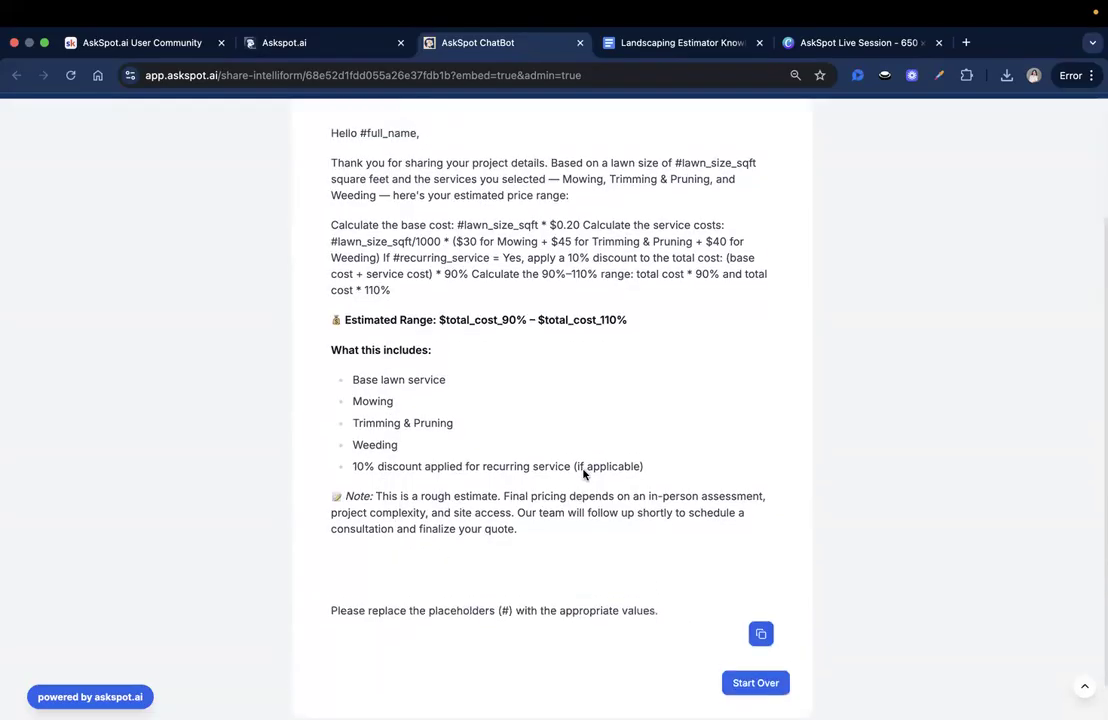
scroll(600, 420, "up", 1)
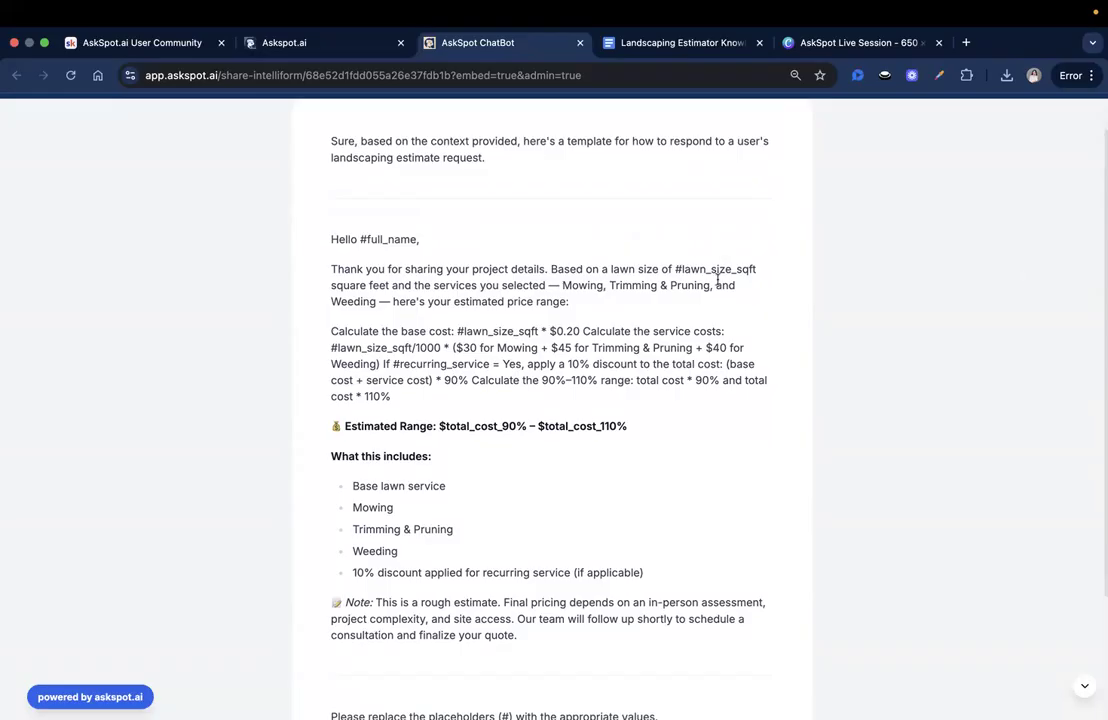
left_click_drag(674, 269, 757, 272)
left_click(541, 311)
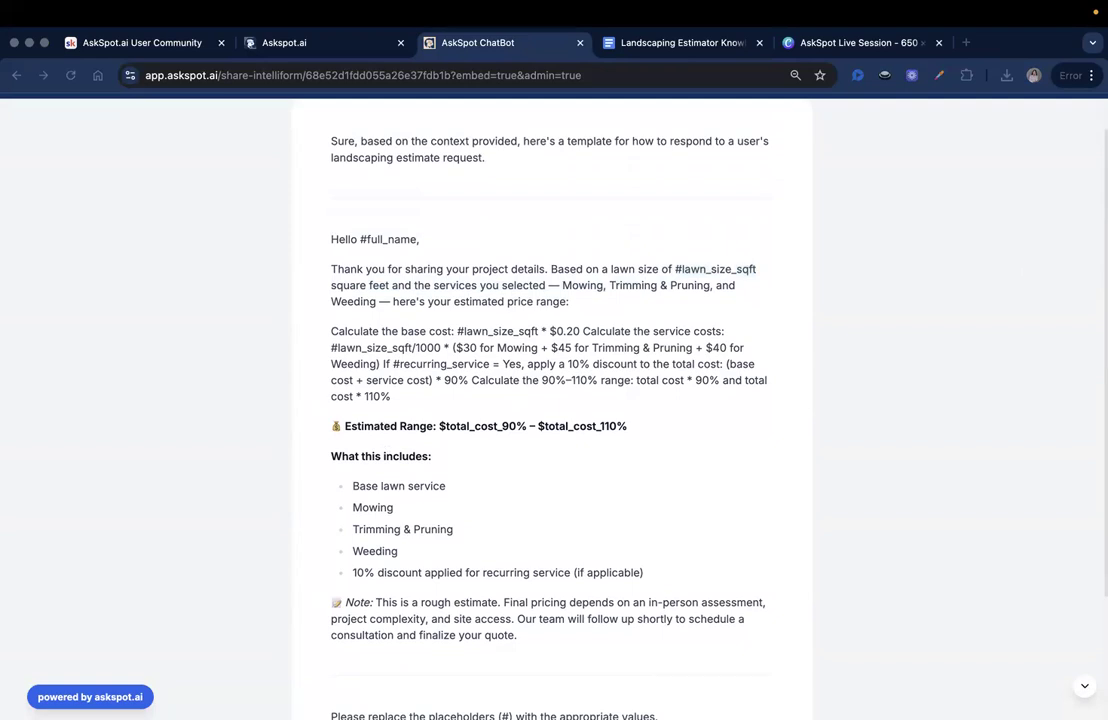
- Open the Ballpark Estimator's #prompt_1 step and start editing its prompt text
left_click(556, 20)
left_click(296, 40)
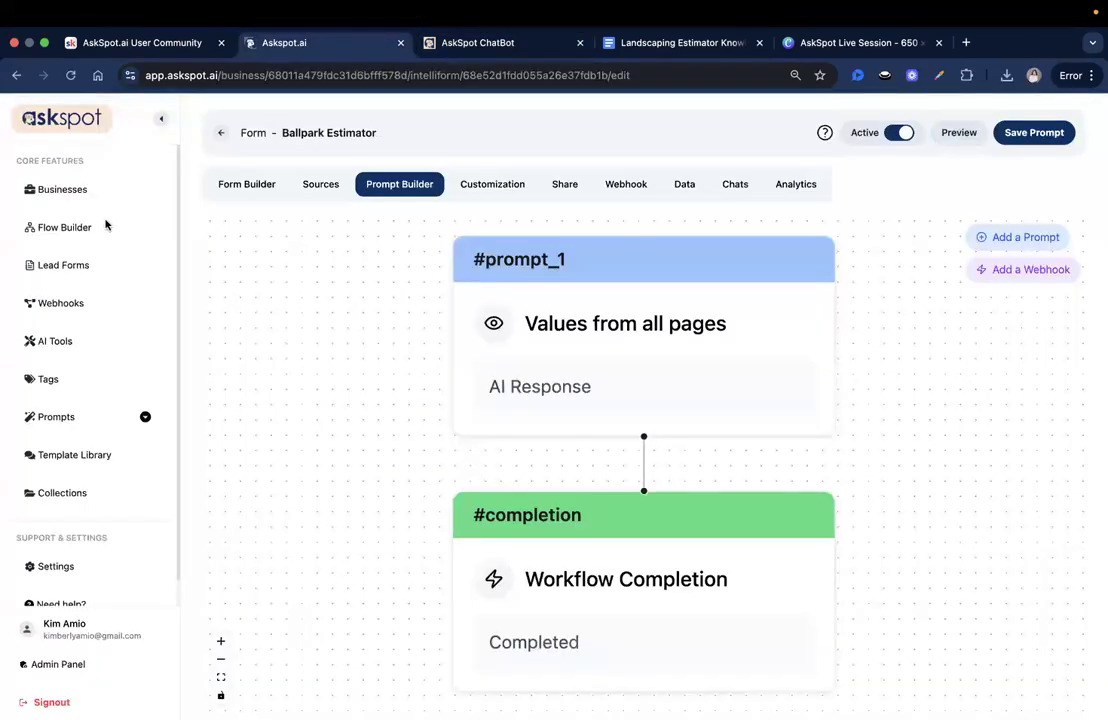
left_click(572, 391)
scroll(922, 318, "down", 3)
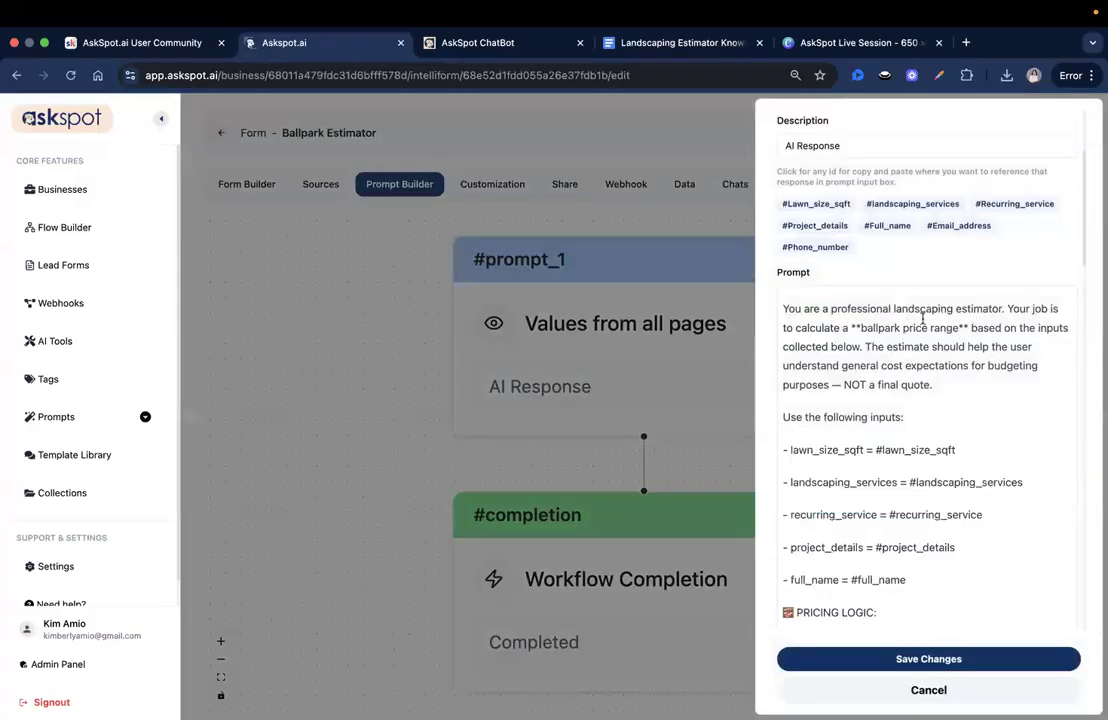
scroll(900, 295, "down", 1)
left_click(914, 284)
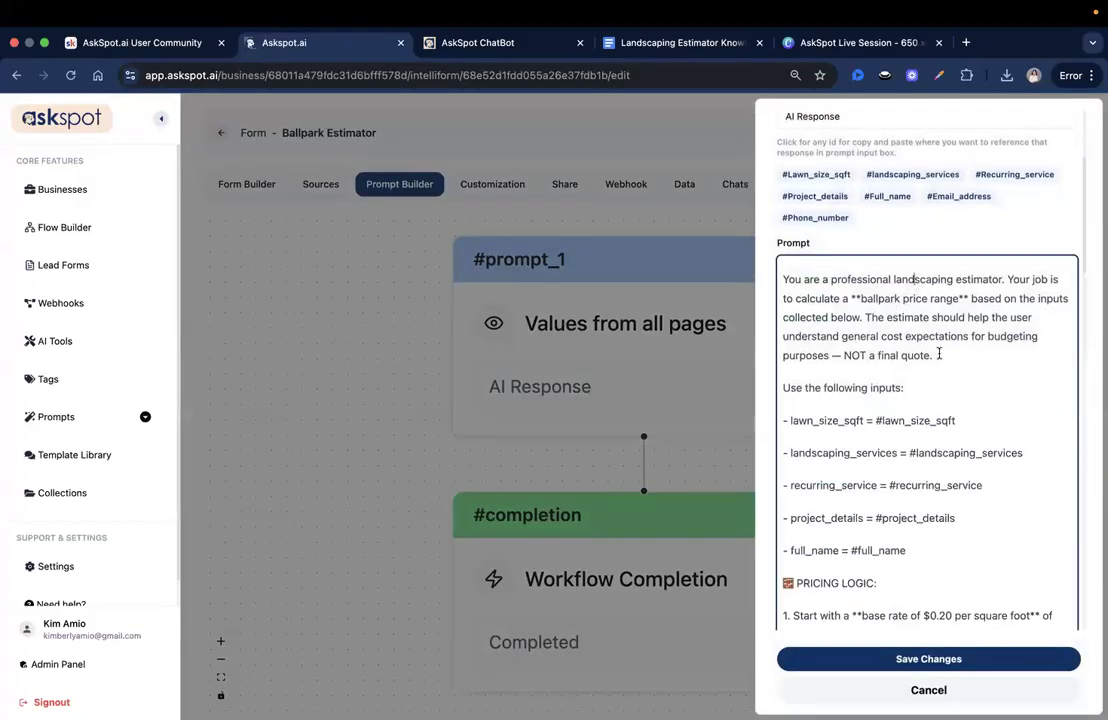
scroll(948, 360, "down", 2)
- Link #lawn_size_sqft, #landscaping_services, #recurring_service, #project_details and #full_name as variables
left_click(954, 388)
scroll(1034, 371, "down", 1)
left_click(1025, 373)
left_click(975, 404)
left_click(983, 404)
left_click(947, 440)
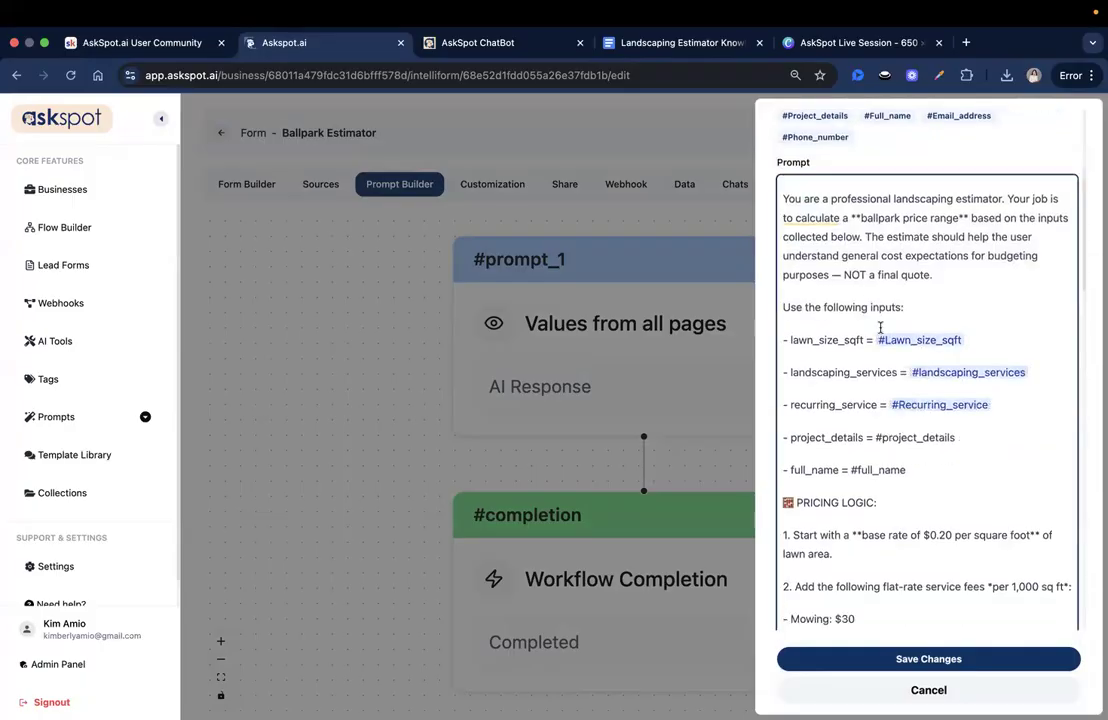
scroll(940, 350, "down", 2)
left_click(958, 389)
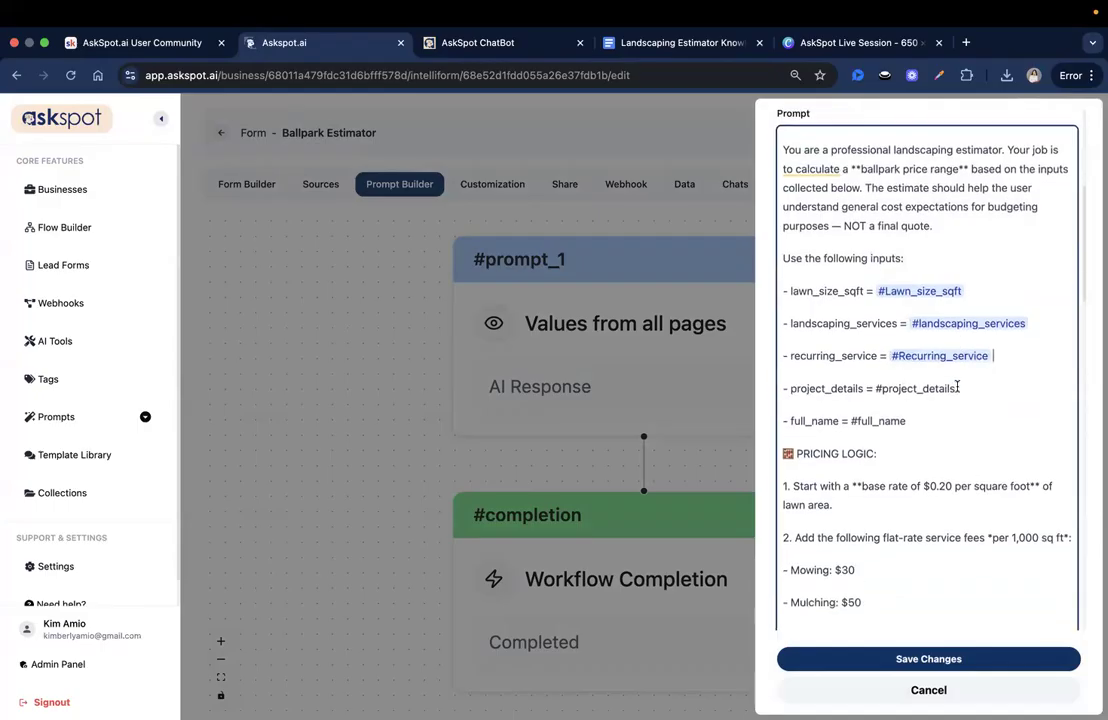
left_click(939, 419)
left_click(893, 421)
left_click(952, 452)
- Remove the stray backtick and make step 3's #recurring_service a linked variable
scroll(901, 407, "down", 3)
scroll(901, 407, "down", 5)
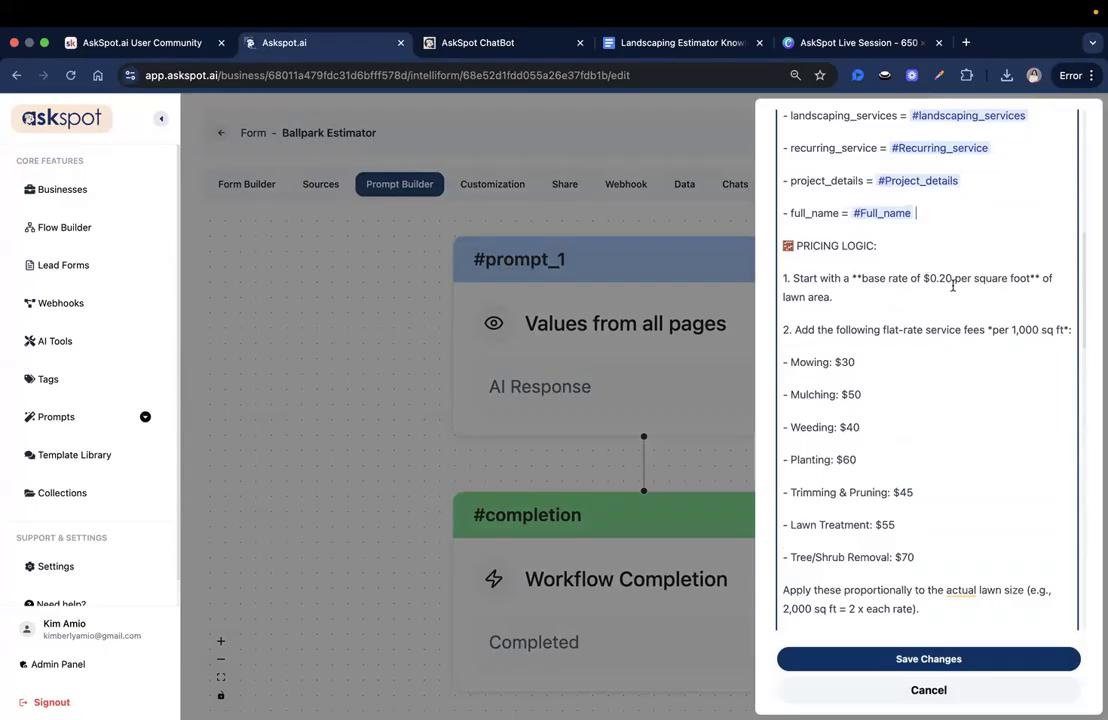
scroll(860, 268, "down", 1)
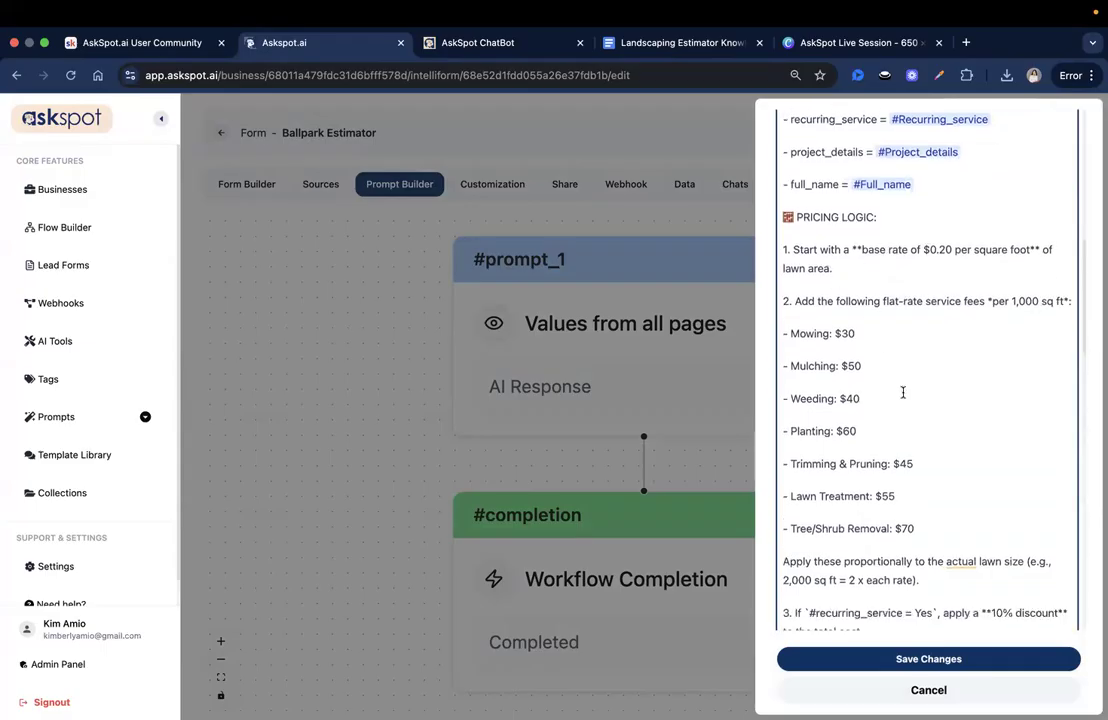
scroll(895, 360, "down", 1)
scroll(889, 358, "down", 7)
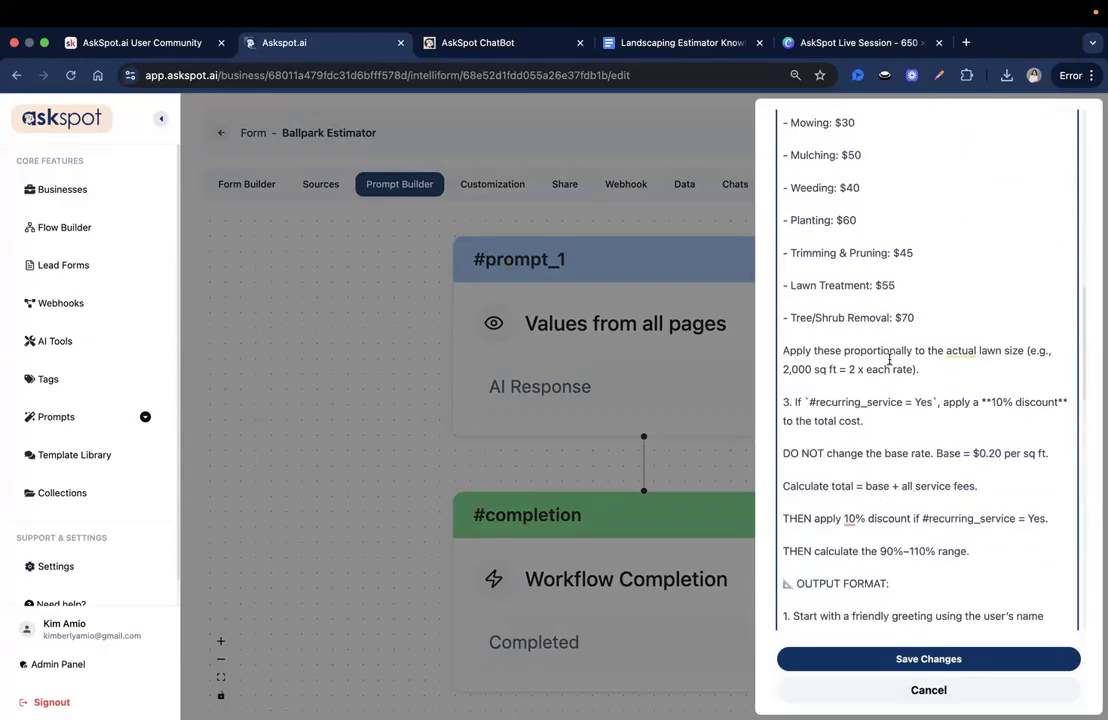
scroll(989, 373, "down", 1)
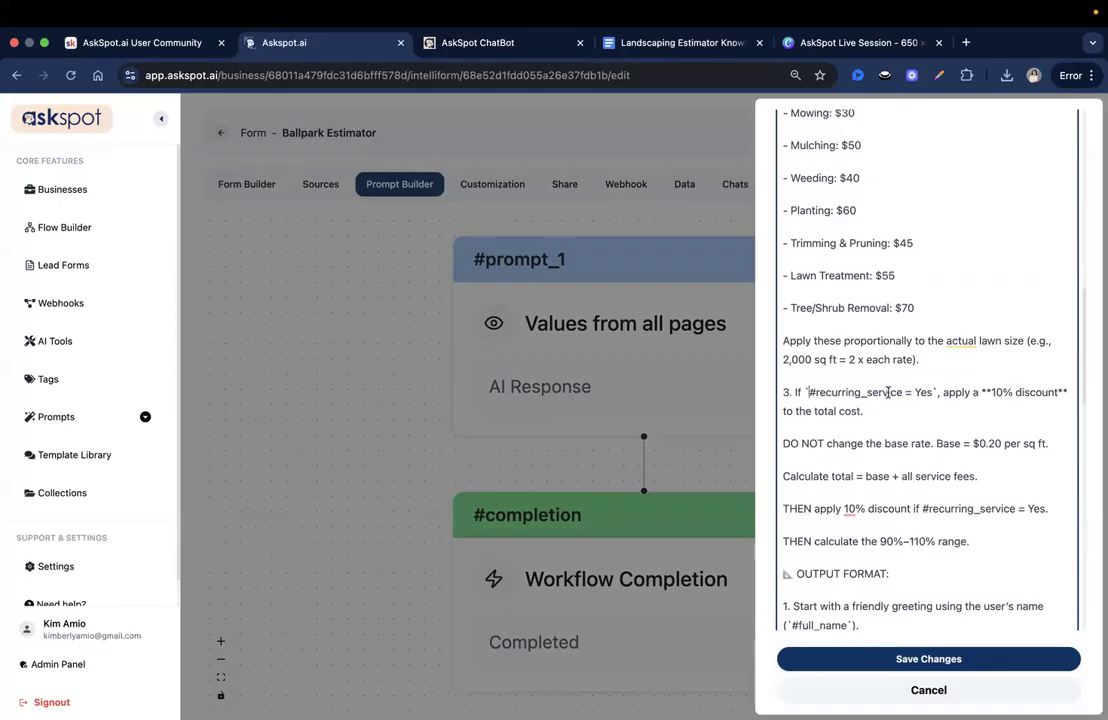
key("BackSpace")
key("BackSpace")
left_click(895, 391)
left_click(876, 431)
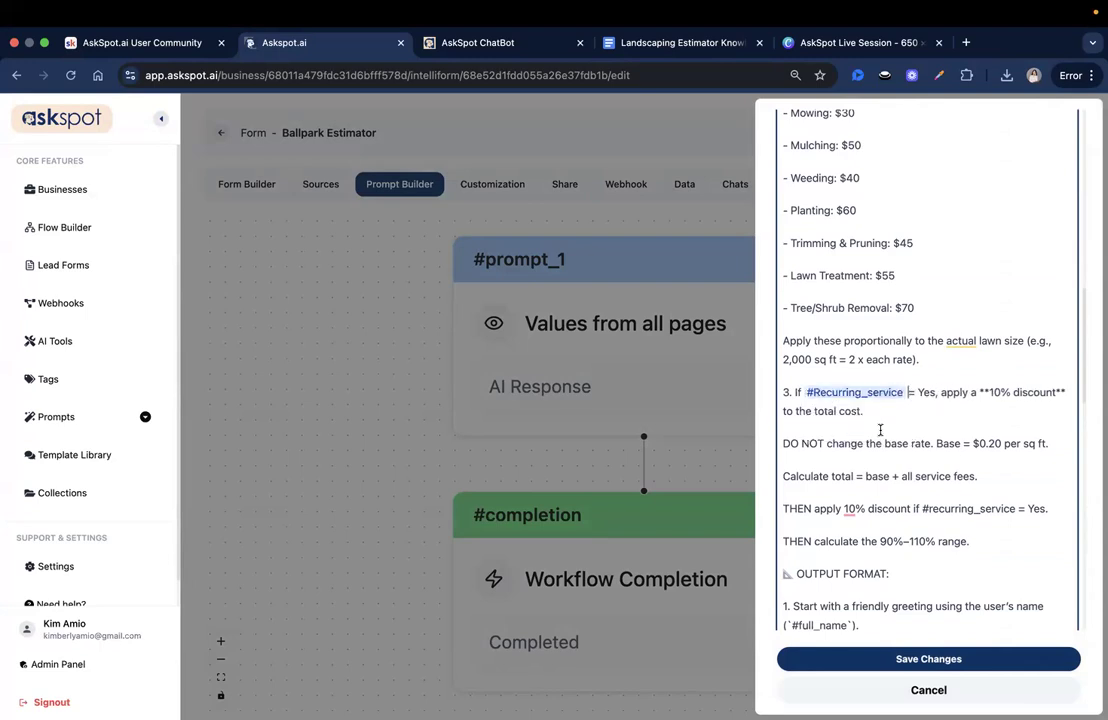
- Link the discount line's #recurring_service and the greeting's #full_name, stripping their brackets and backticks
scroll(910, 400, "down", 4)
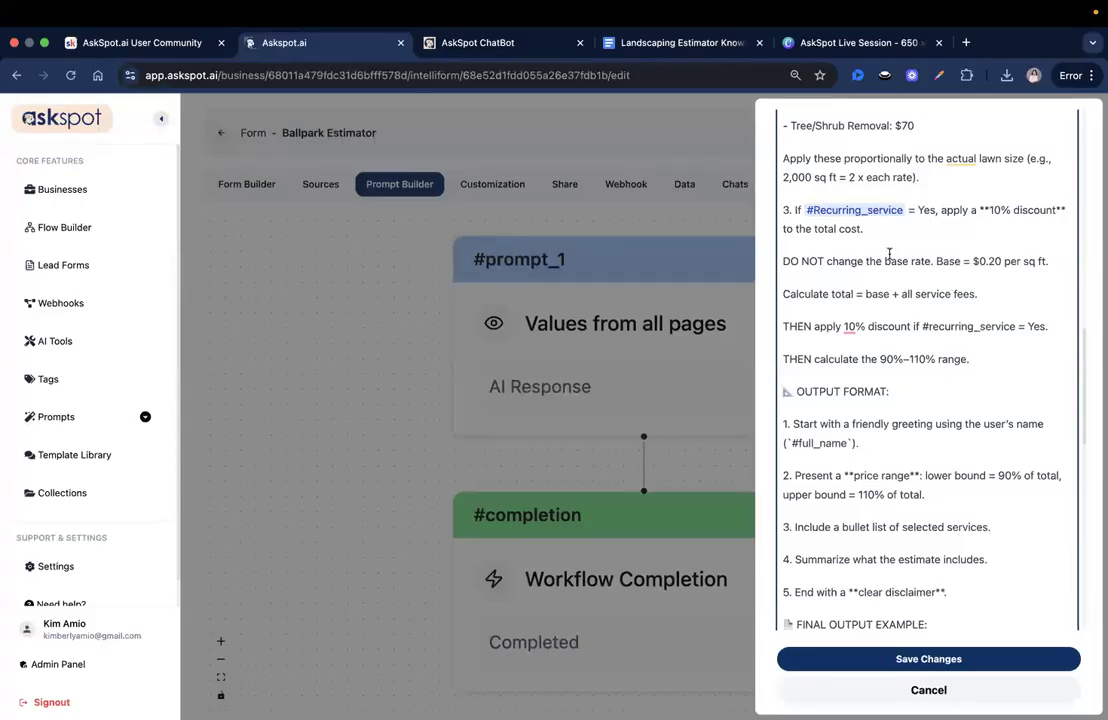
scroll(889, 254, "down", 2)
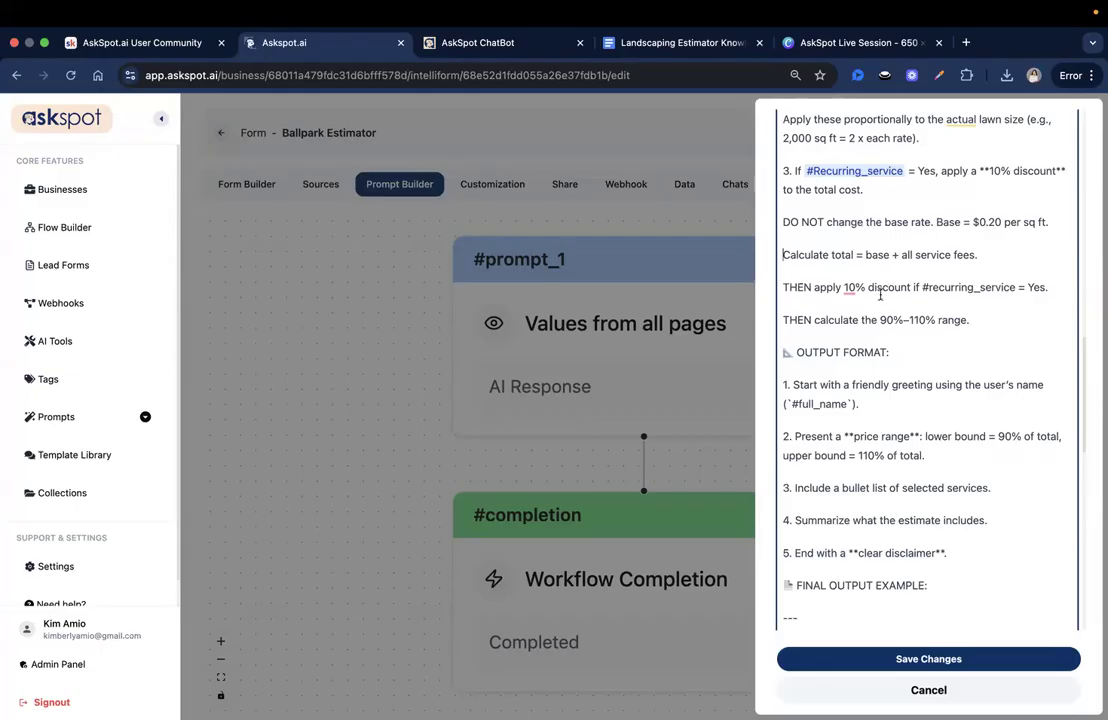
left_click(1014, 287)
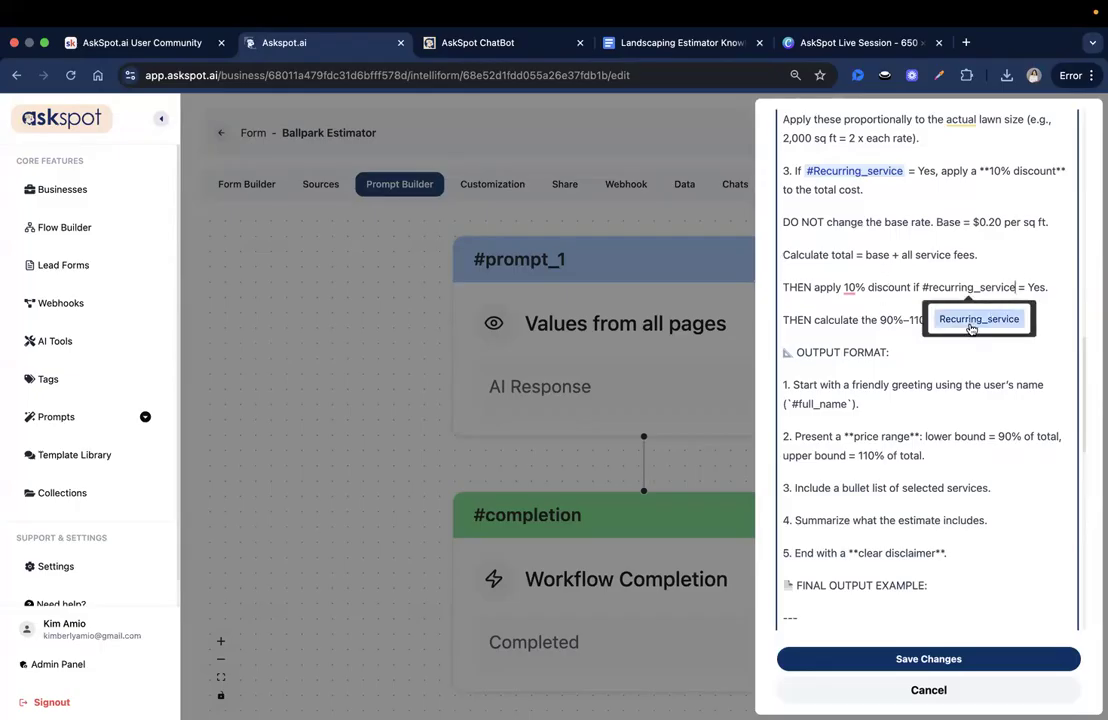
left_click(895, 317)
scroll(900, 318, "down", 2)
scroll(860, 317, "down", 1)
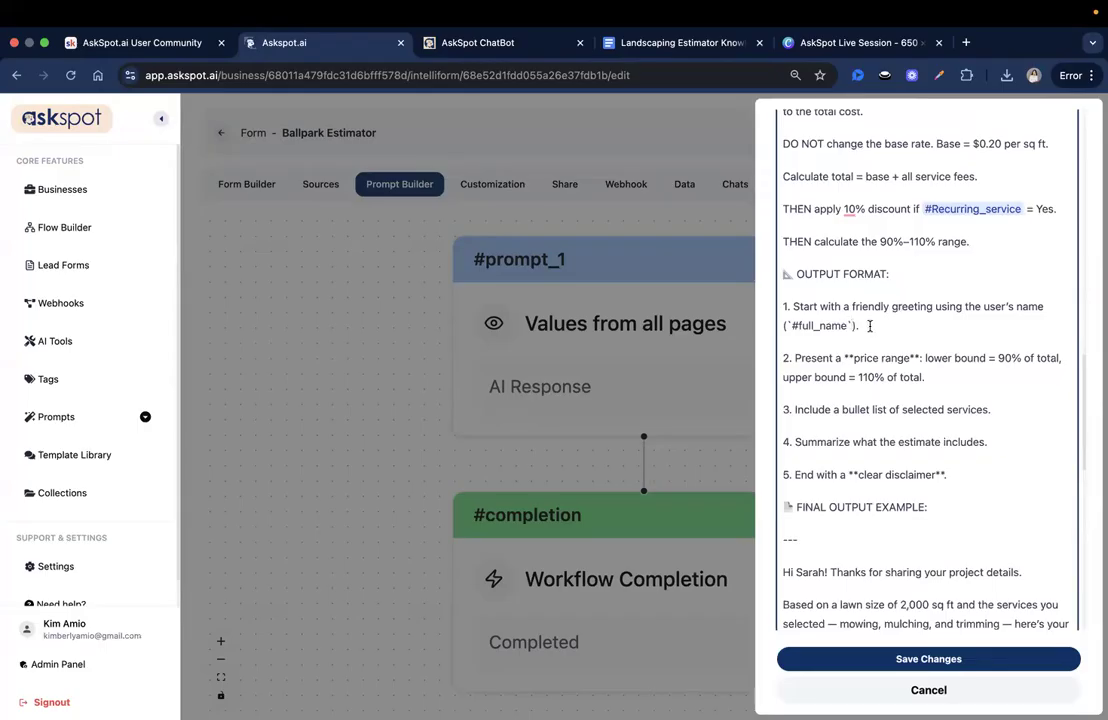
key("BackSpace")
left_click(790, 326)
key("BackSpace")
key("BackSpace")
left_click(836, 328)
left_click(823, 362)
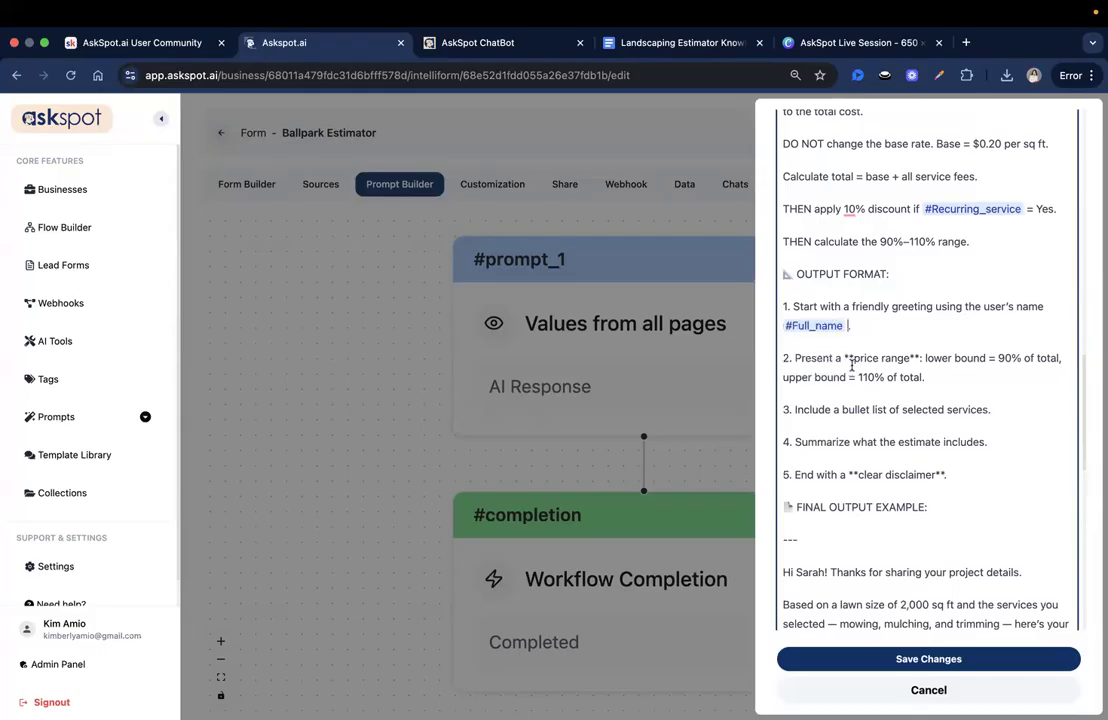
scroll(936, 371, "down", 1)
left_click(911, 332)
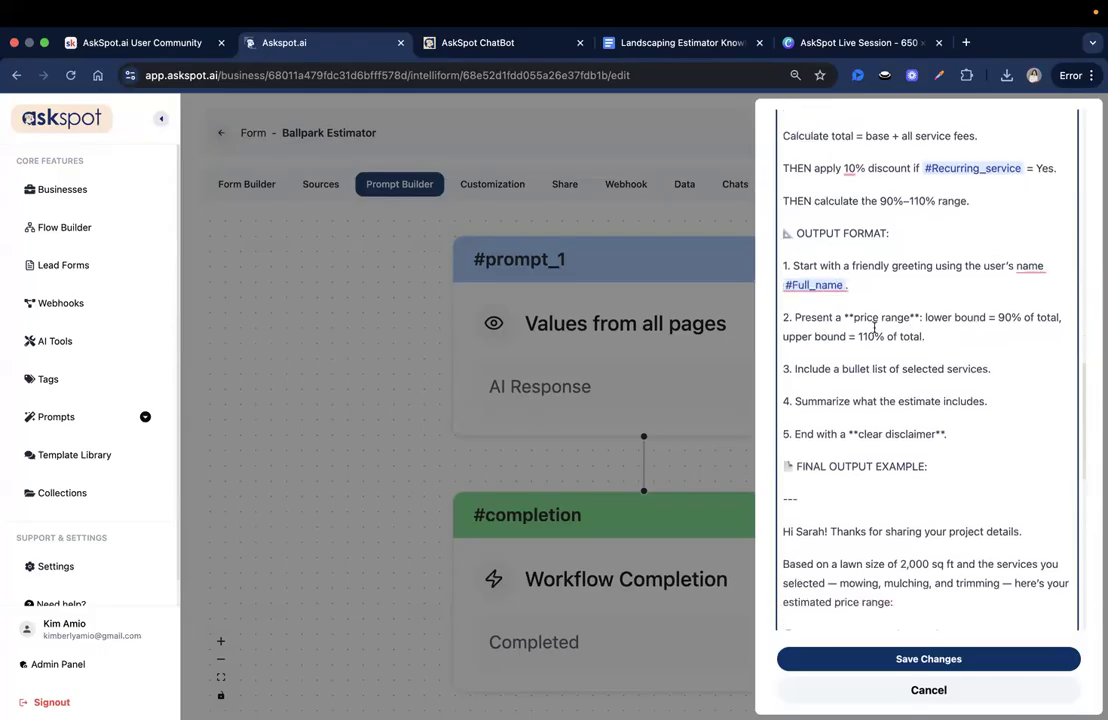
- Save the prompt edits and store the updated prompt on the Ballpark Estimator form
scroll(857, 460, "down", 2)
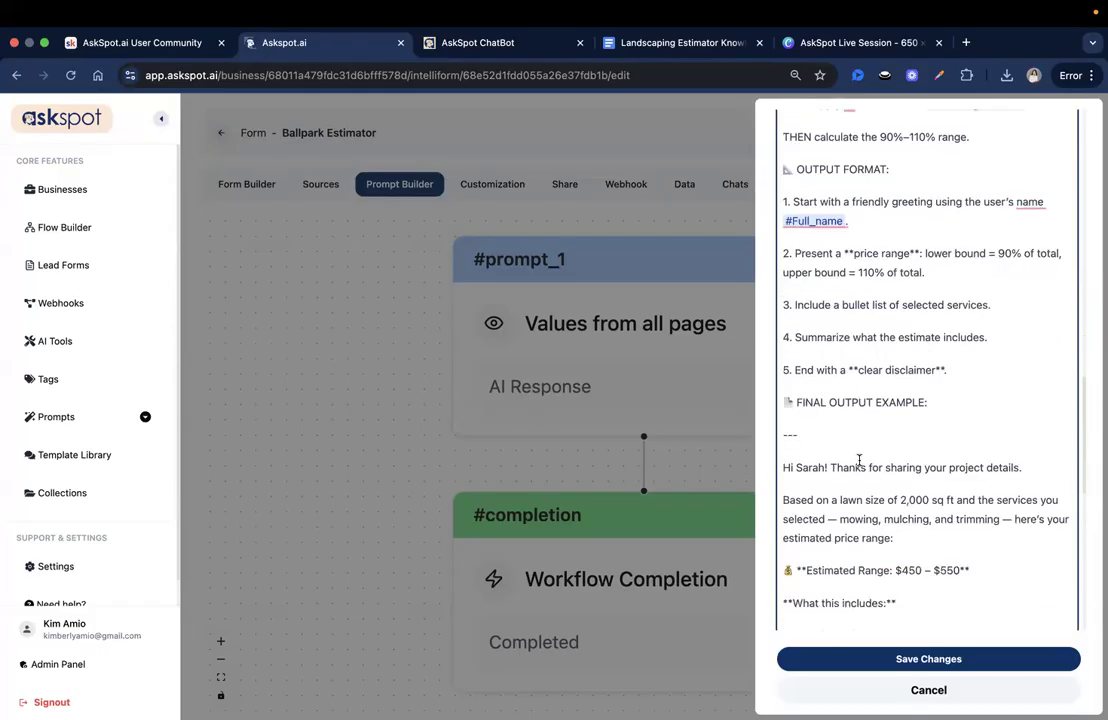
scroll(875, 445, "down", 5)
scroll(895, 360, "up", 7)
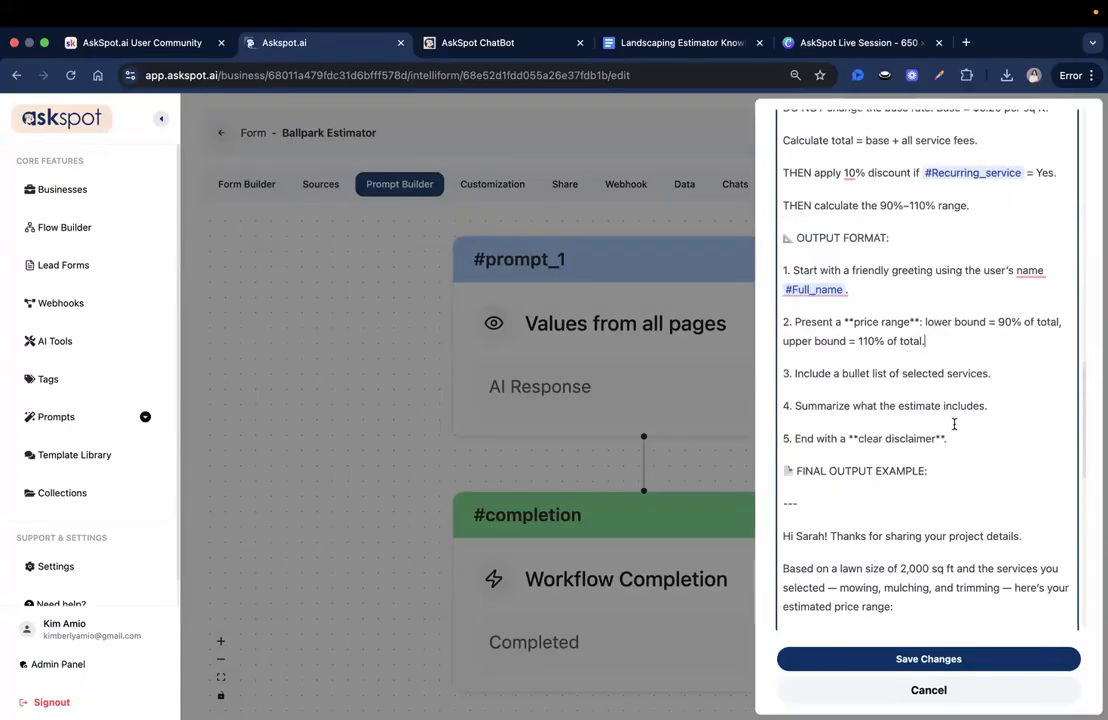
scroll(960, 320, "up", 3)
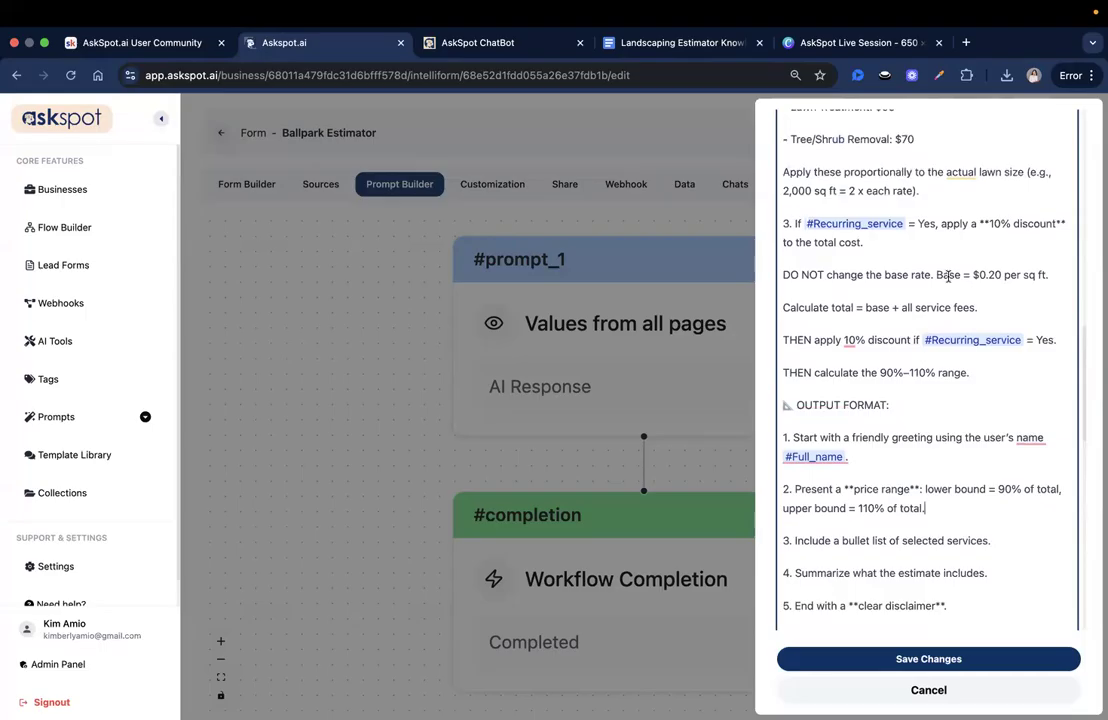
scroll(943, 280, "up", 10)
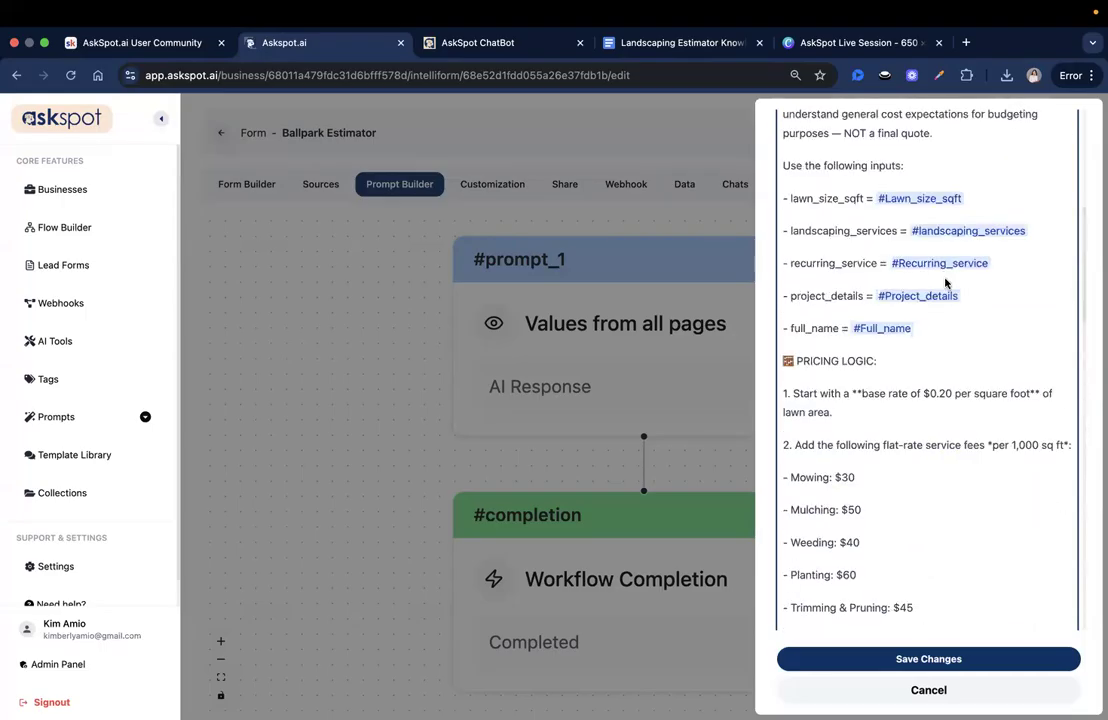
scroll(900, 280, "up", 5)
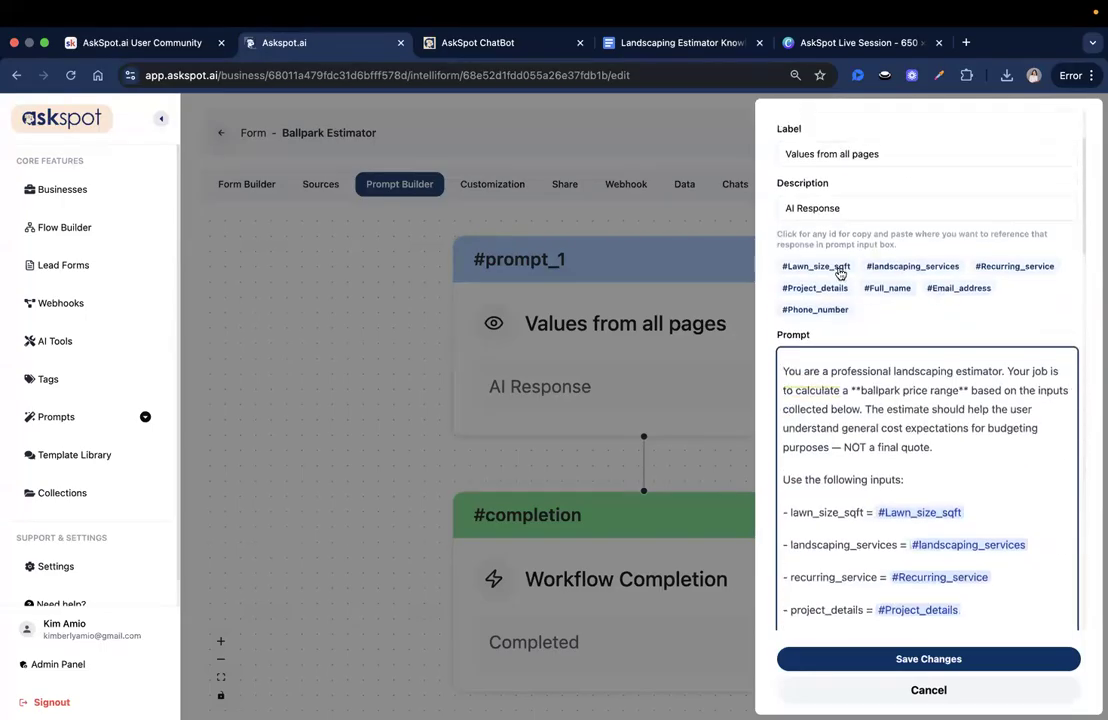
scroll(800, 280, "down", 1)
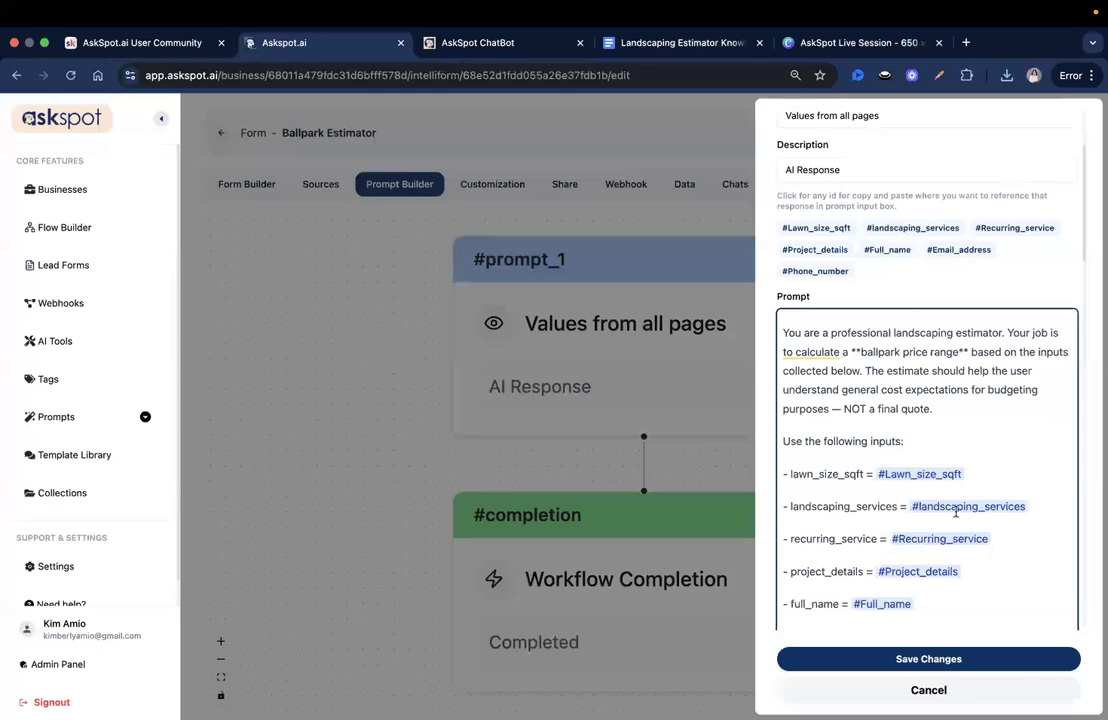
scroll(898, 615, "down", 2)
left_click(945, 658)
left_click(1039, 140)
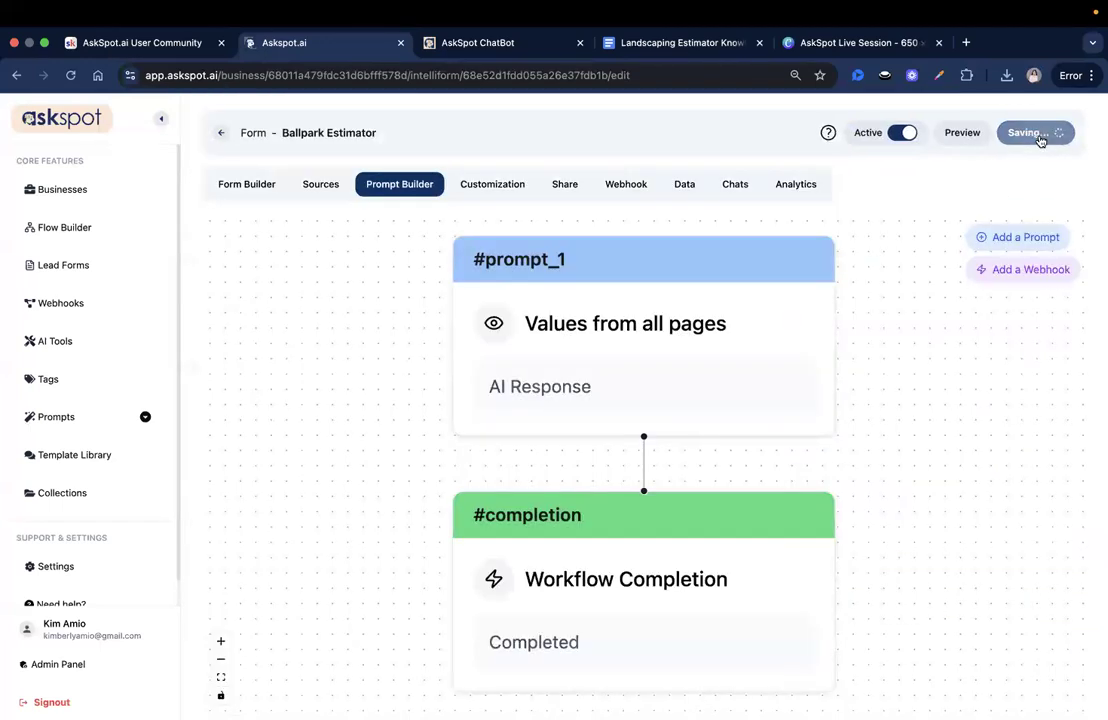
- Preview the form, enter a 2000 sq ft lawn, and select Mowing, Weeding and Trimming & Pruning
left_click(965, 140)
left_click(683, 42)
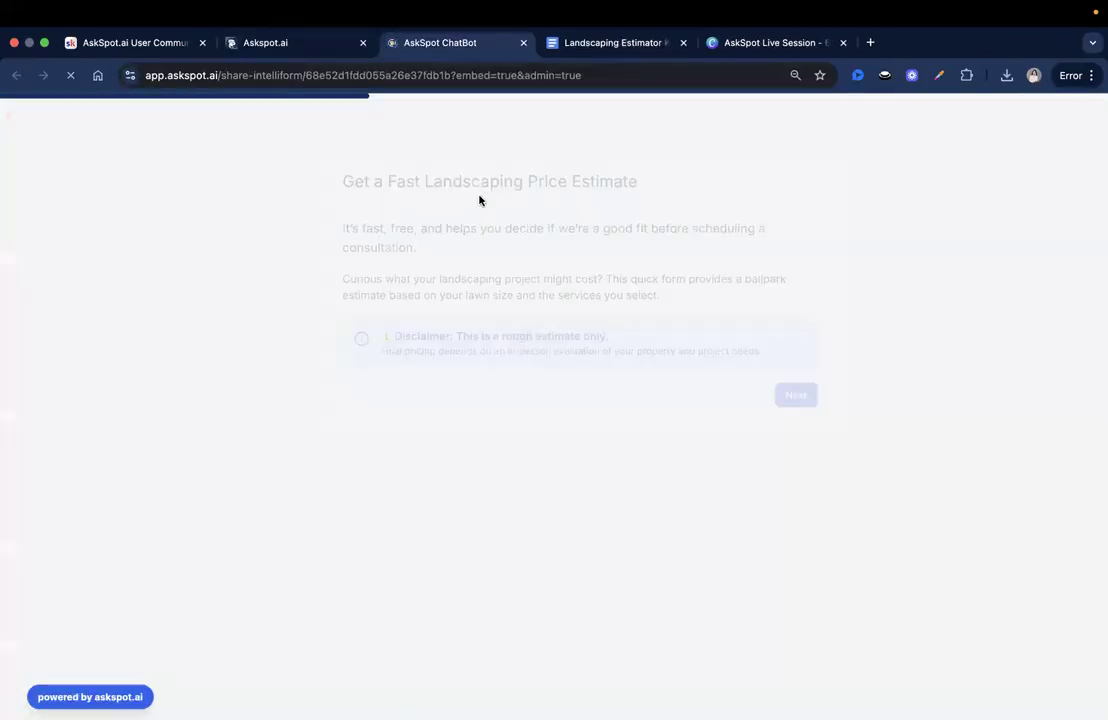
left_click(760, 632)
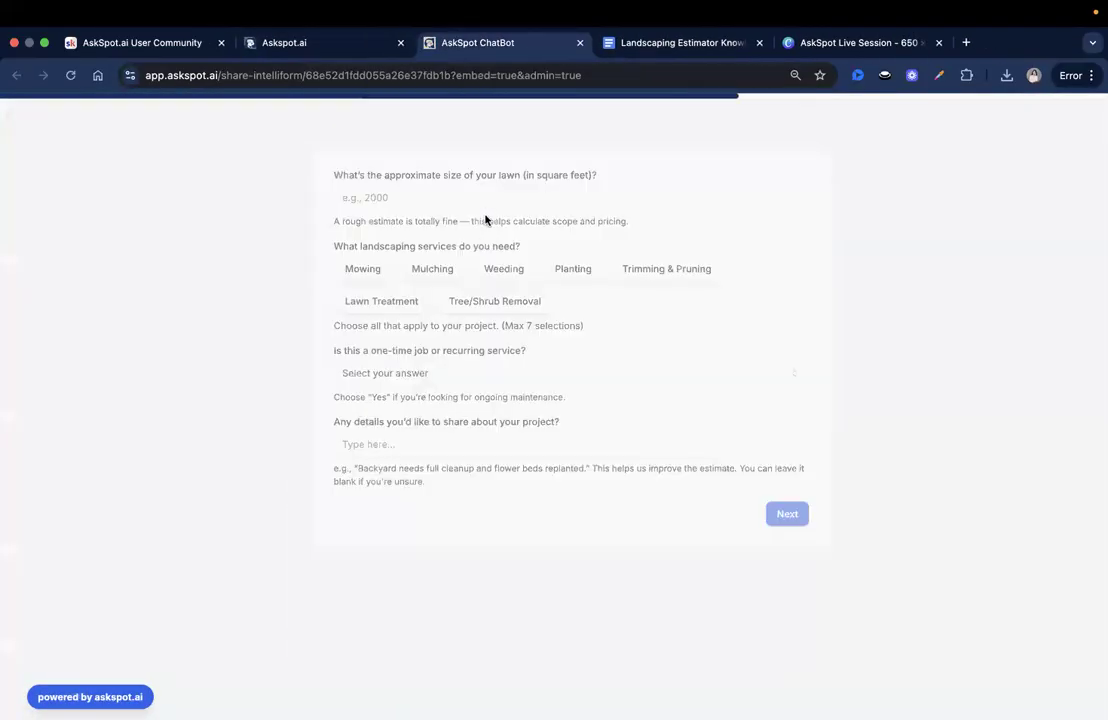
type("2000")
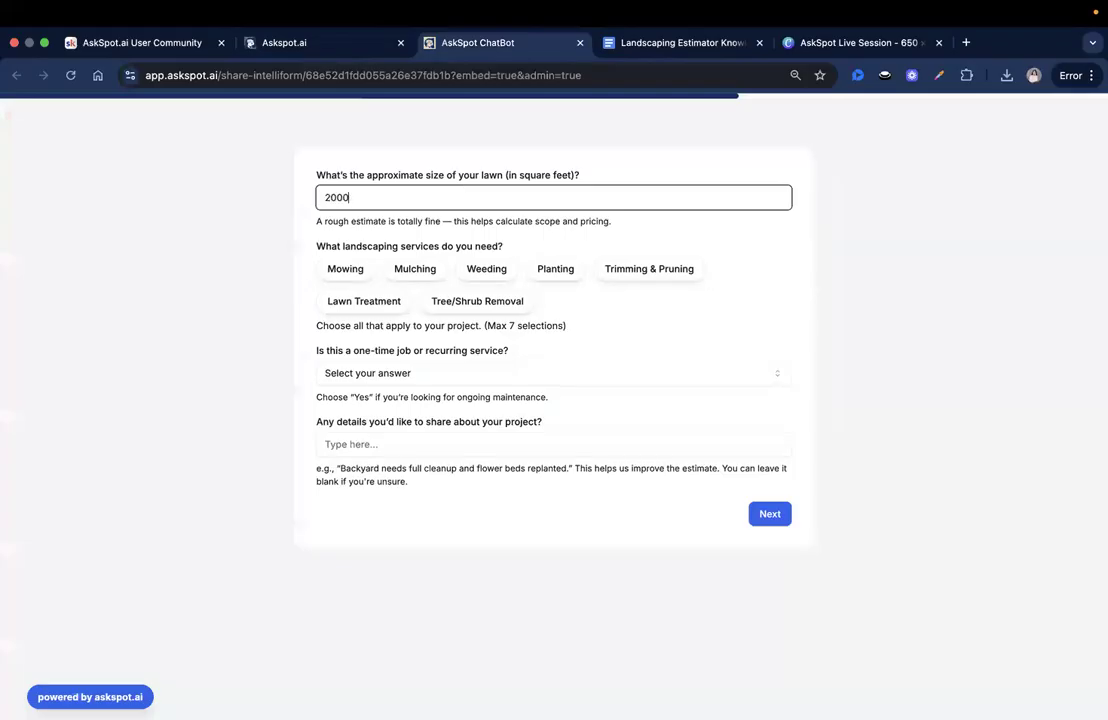
left_click(352, 270)
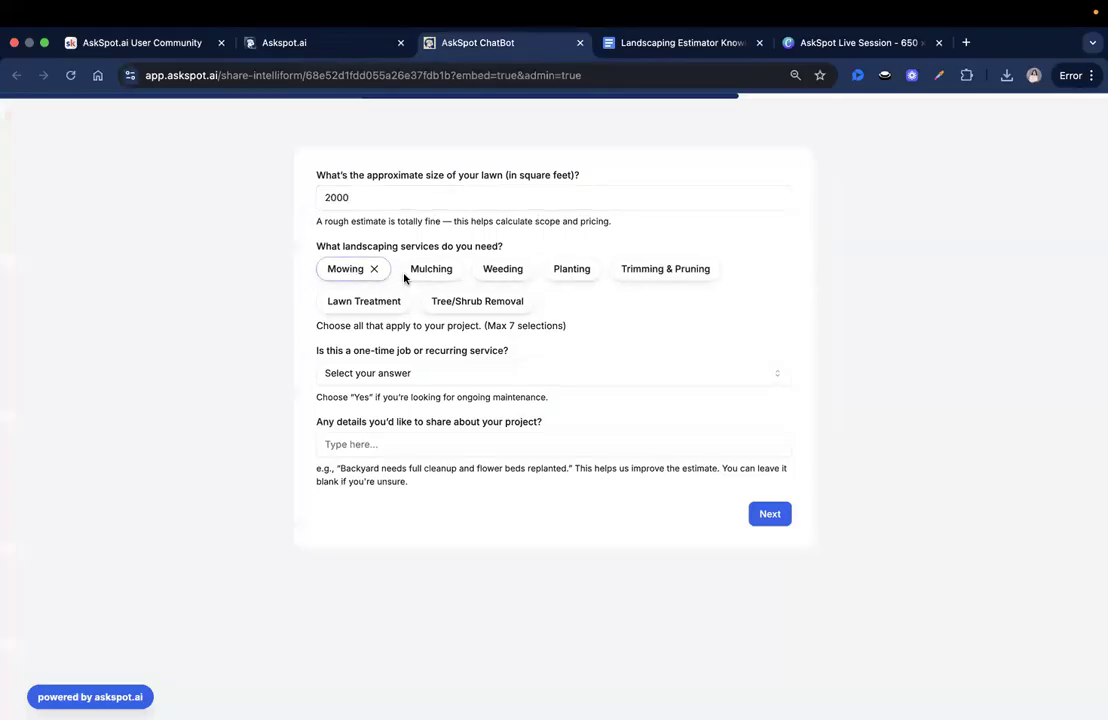
left_click(502, 270)
left_click(660, 272)
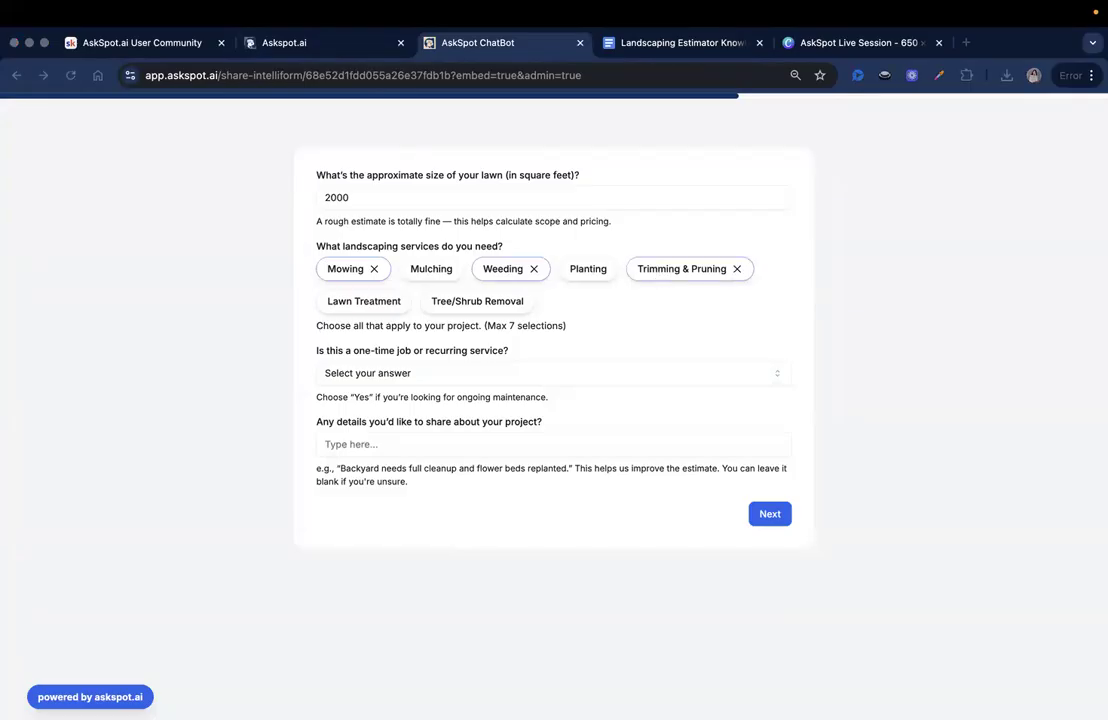
- Answer Yes for recurring service, paste the project details, and advance to contact details
left_click(510, 376)
left_click(341, 412)
left_click(365, 444)
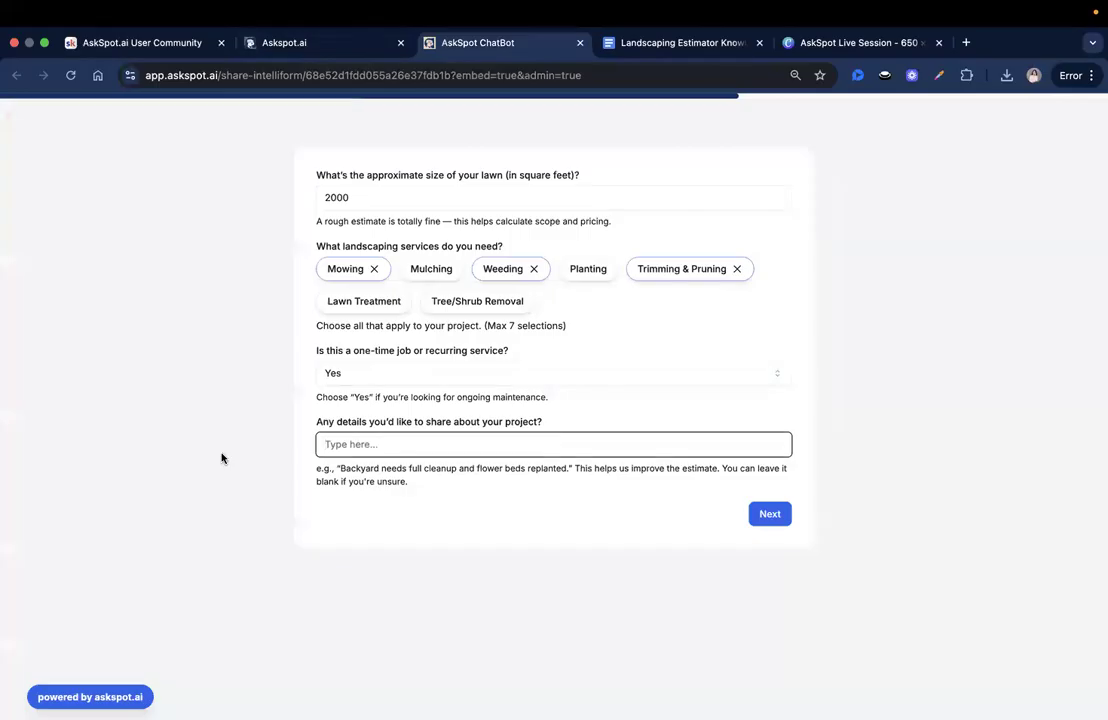
left_click(507, 447)
type("Needs seasonal upkeep and cleanup")
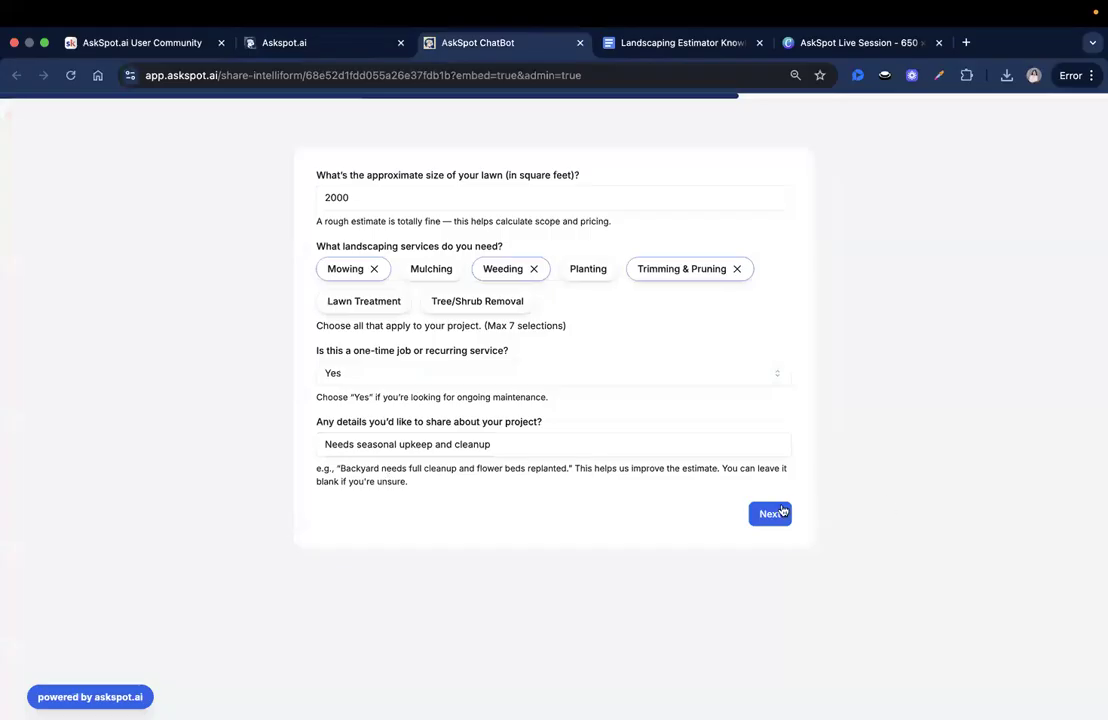
left_click(774, 514)
left_click(477, 197)
- Enter the test customer's name and e-mail address, then submit the form for its estimate
type("David")
left_click(498, 250)
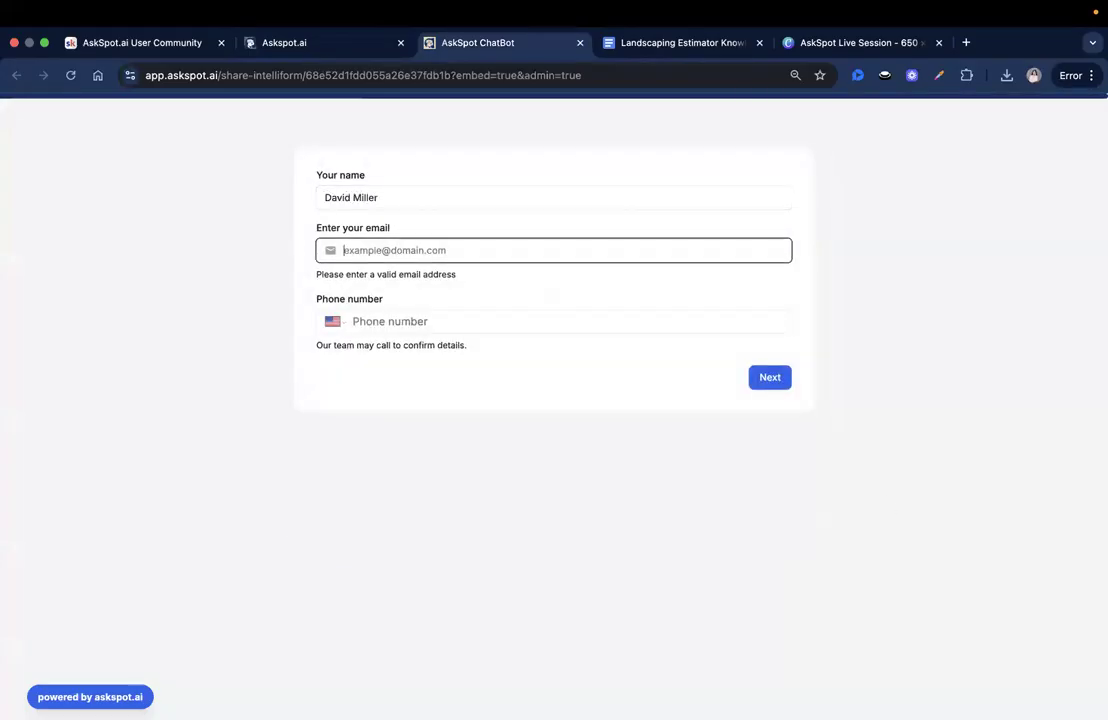
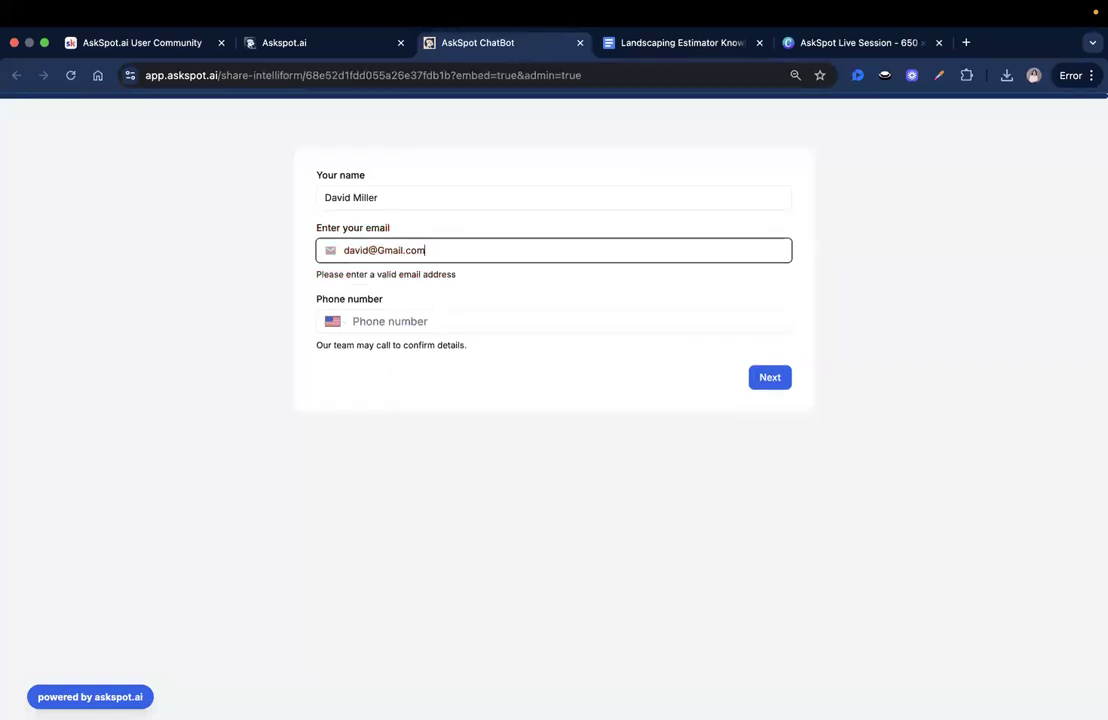
left_click(767, 381)
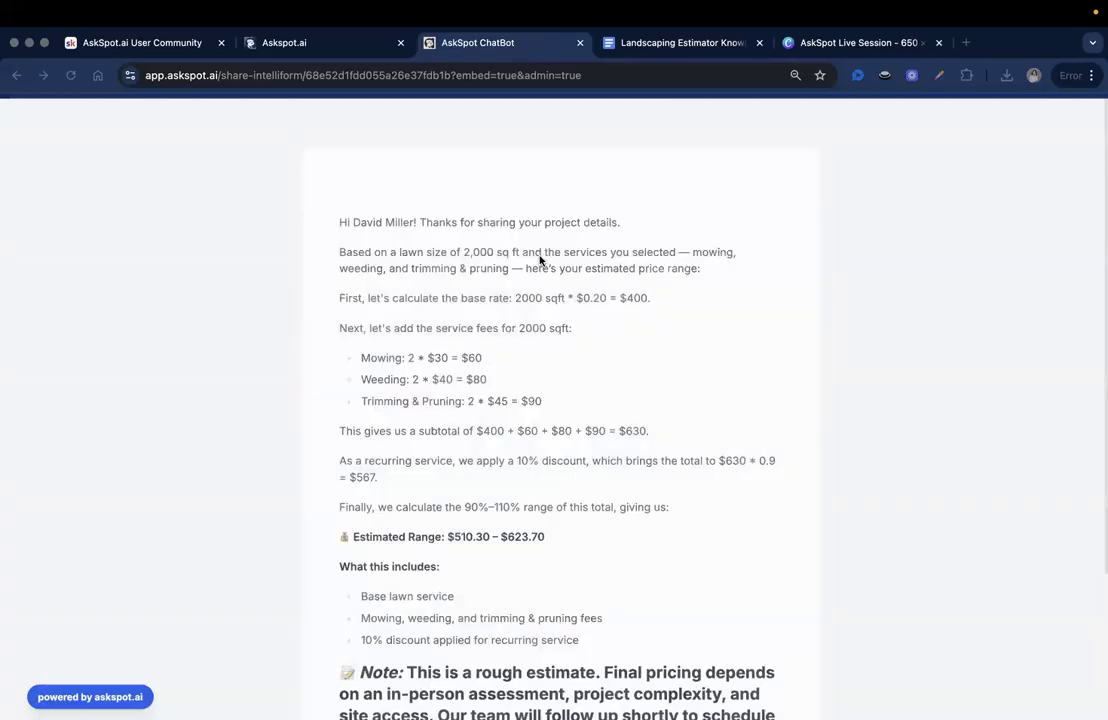
- Check the estimate's Mowing and Weeding fee lines and the $510.30 low end of the range
scroll(540, 296, "down", 2)
scroll(541, 295, "up", 2)
left_click(498, 266)
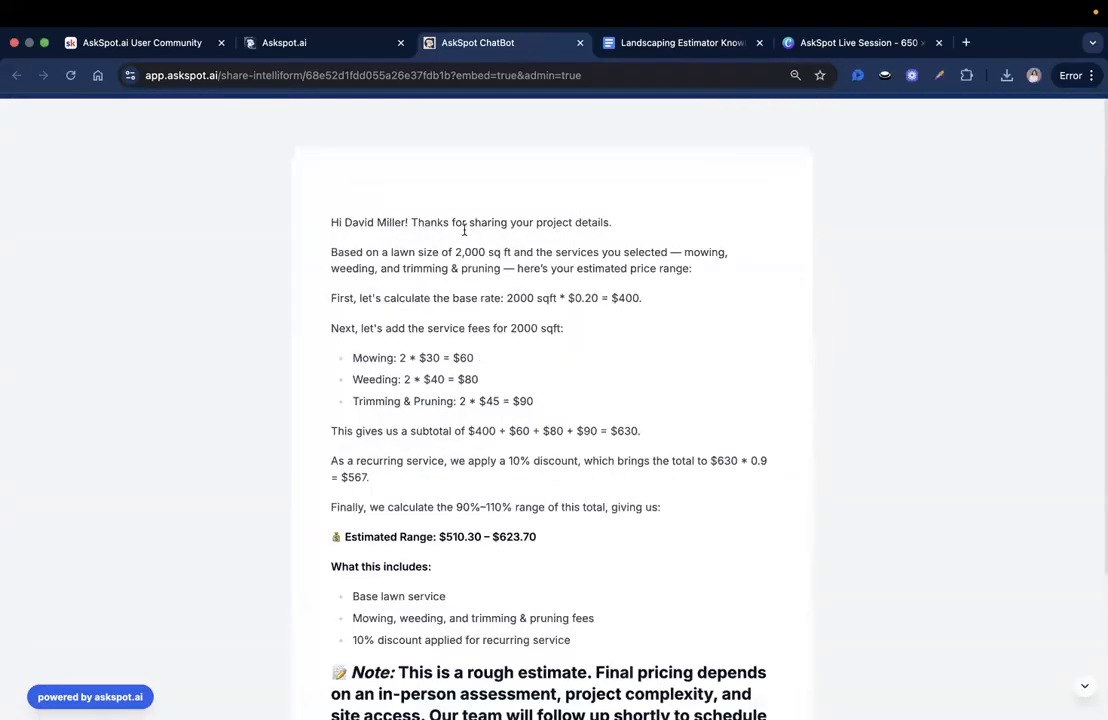
scroll(570, 198, "down", 1)
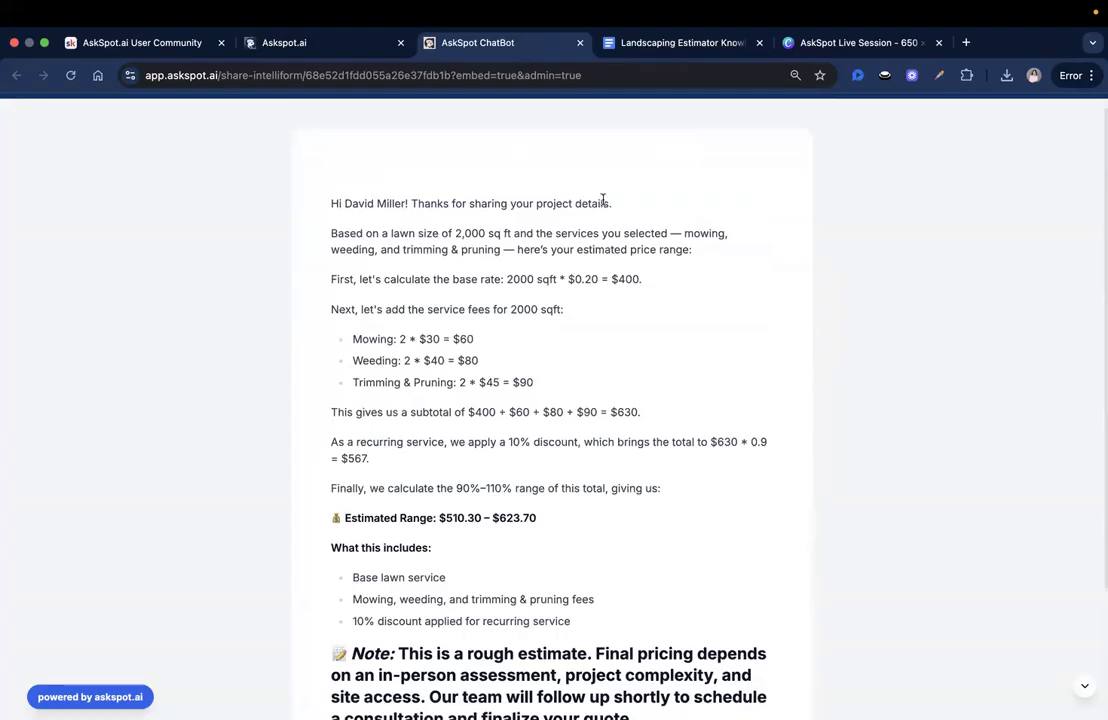
scroll(595, 199, "down", 1)
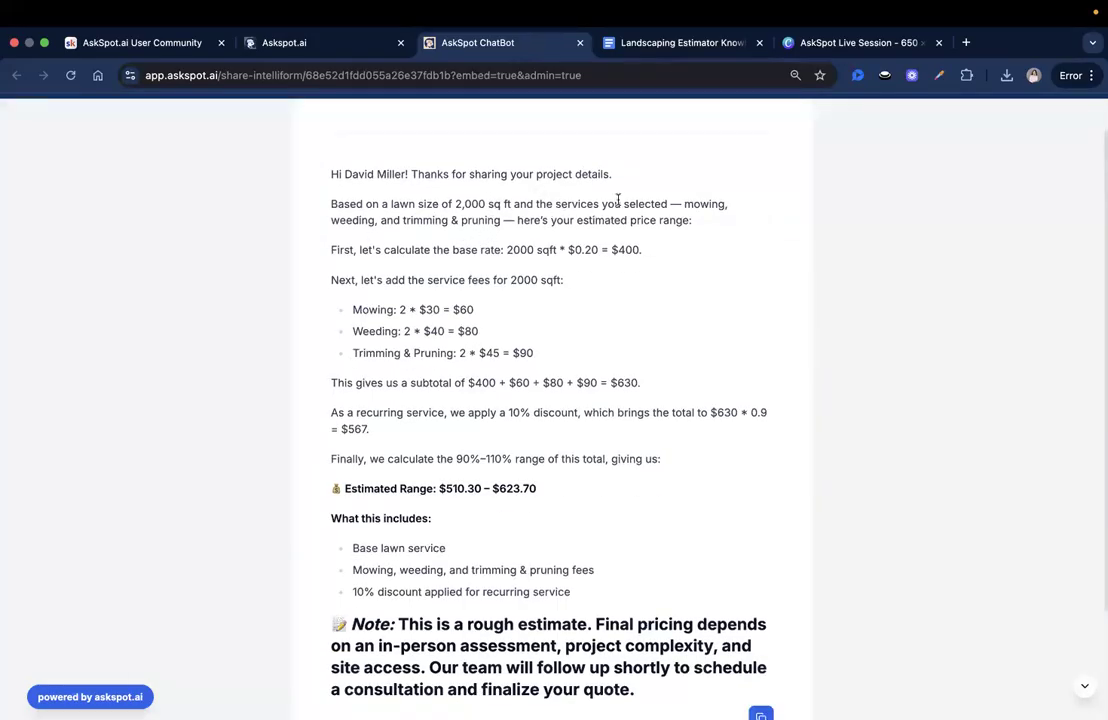
scroll(420, 242, "down", 1)
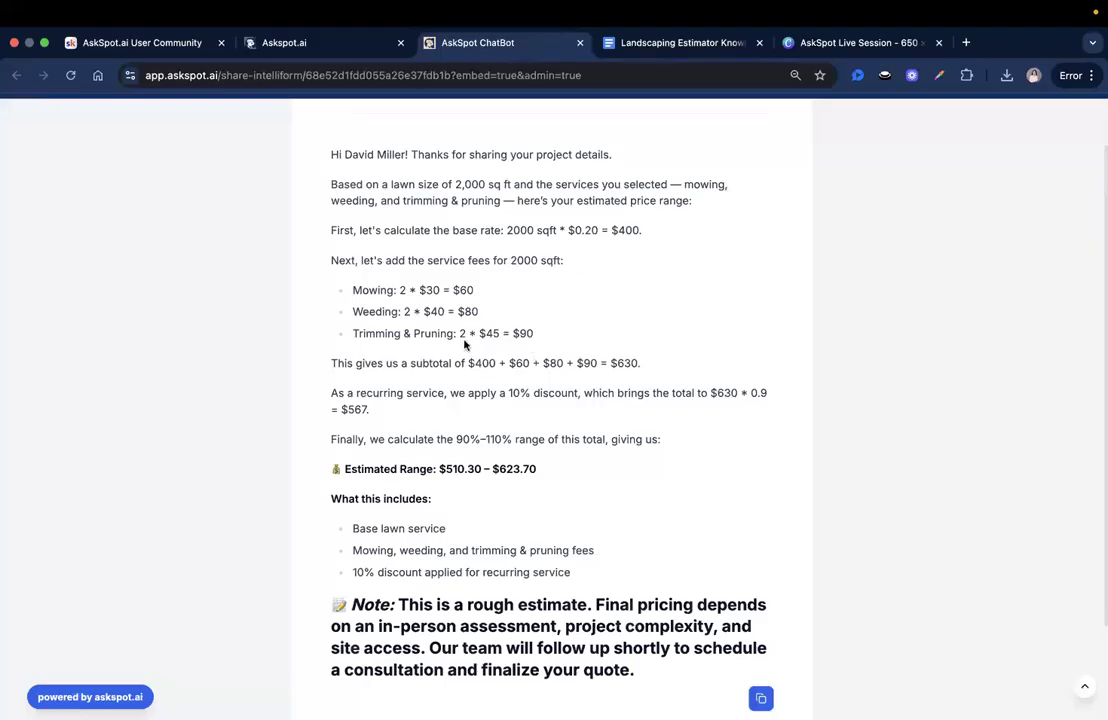
scroll(465, 344, "down", 1)
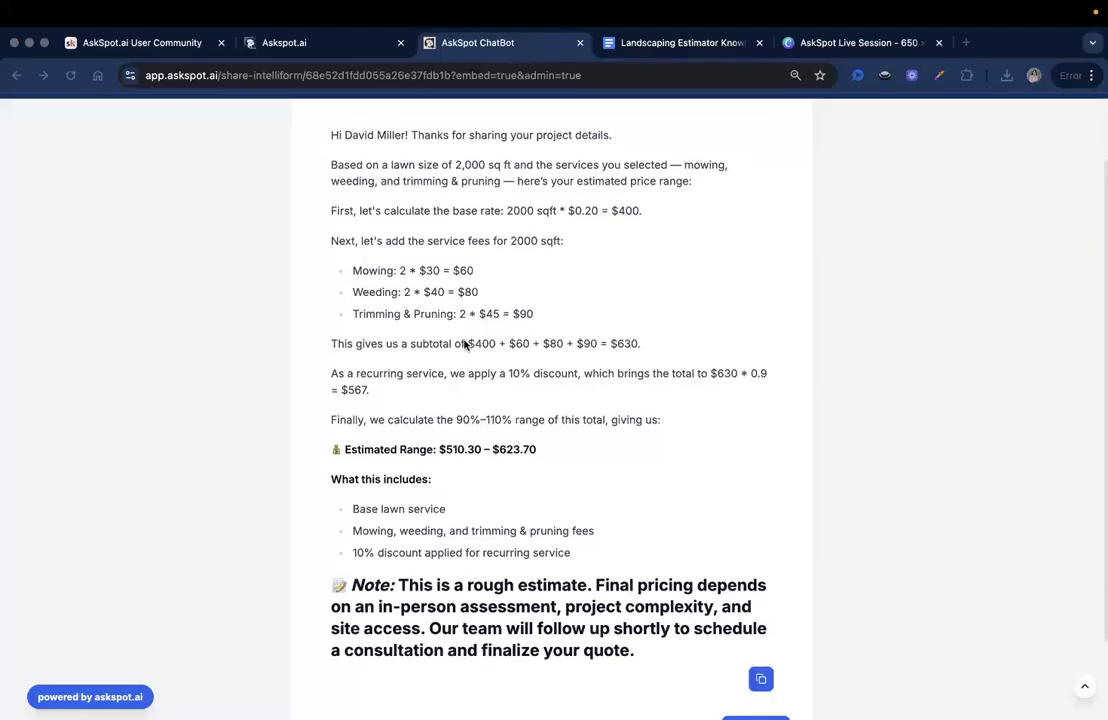
left_click(453, 243)
triple_click(480, 275)
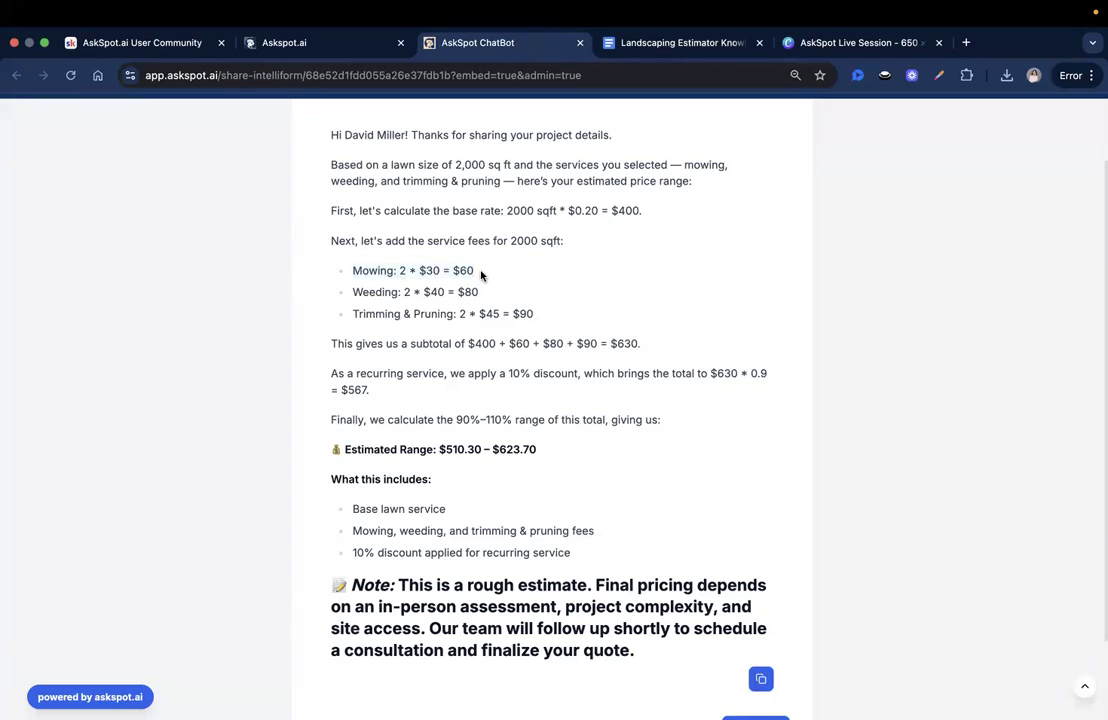
left_click(481, 271)
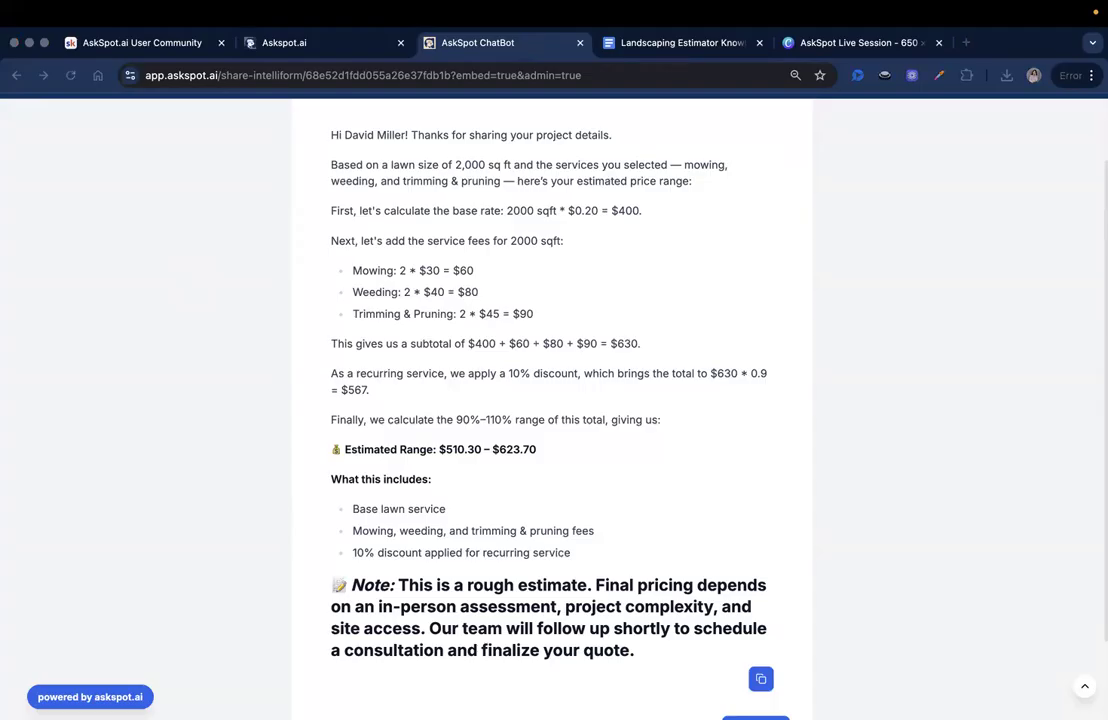
scroll(355, 296, "down", 1)
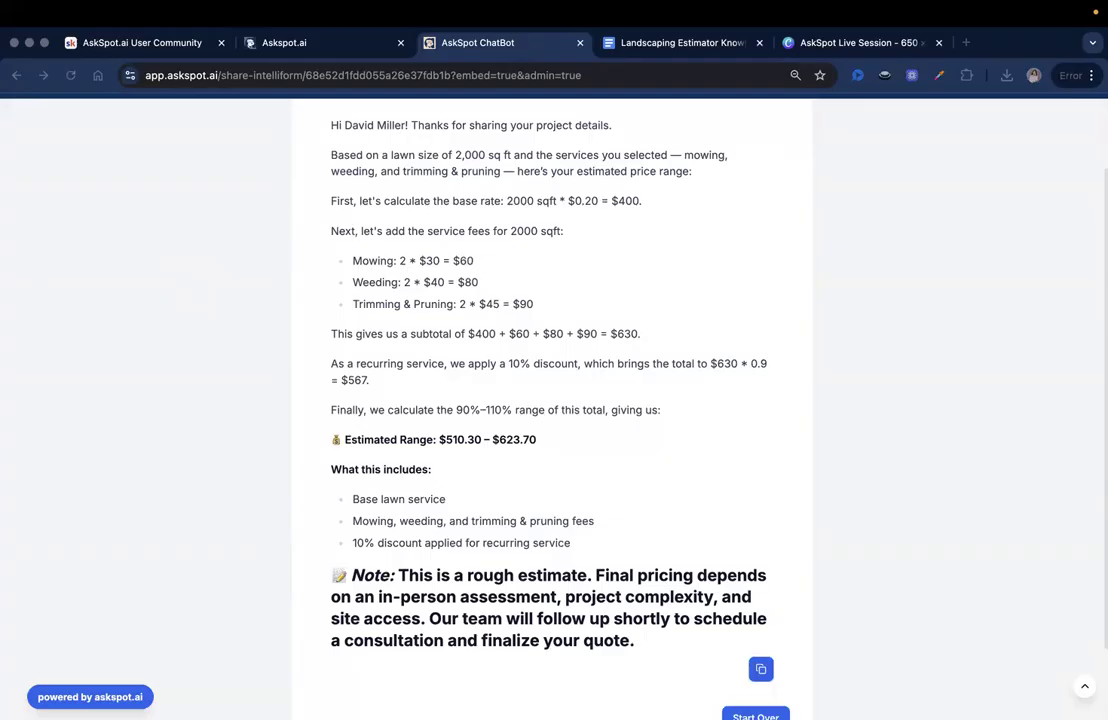
left_click(425, 275)
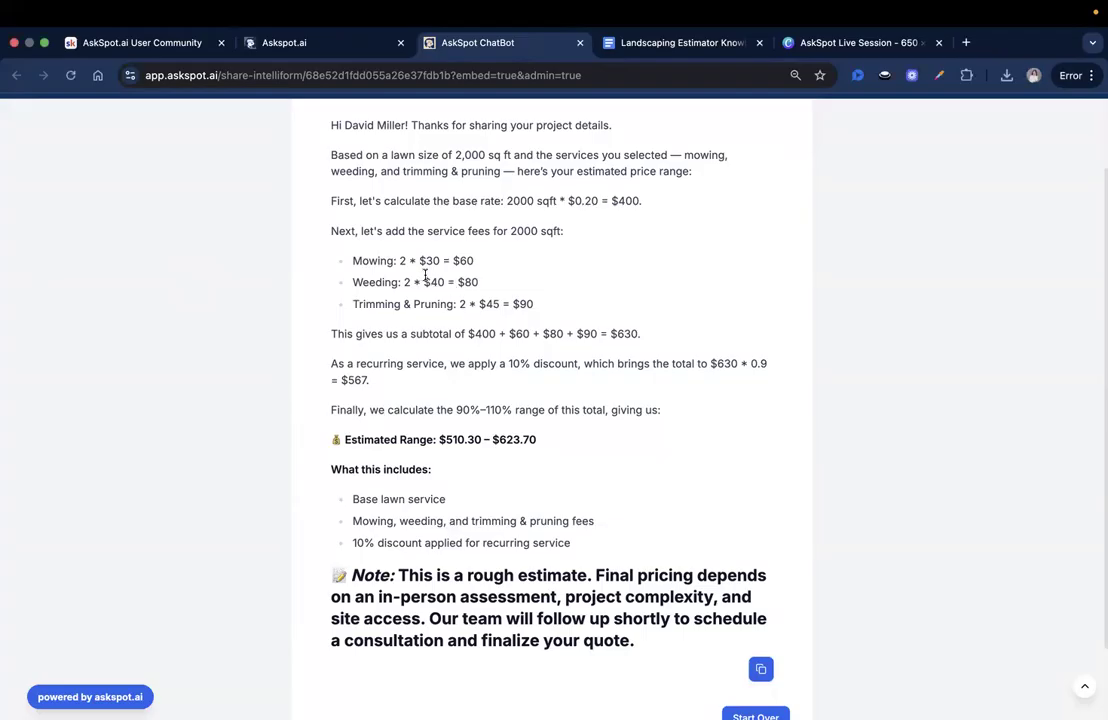
left_click_drag(447, 283, 403, 283)
left_click_drag(441, 439, 482, 439)
left_click(523, 437)
- Read the 'What this includes' section and rough-estimate note, then scroll back to the top
scroll(540, 445, "down", 1)
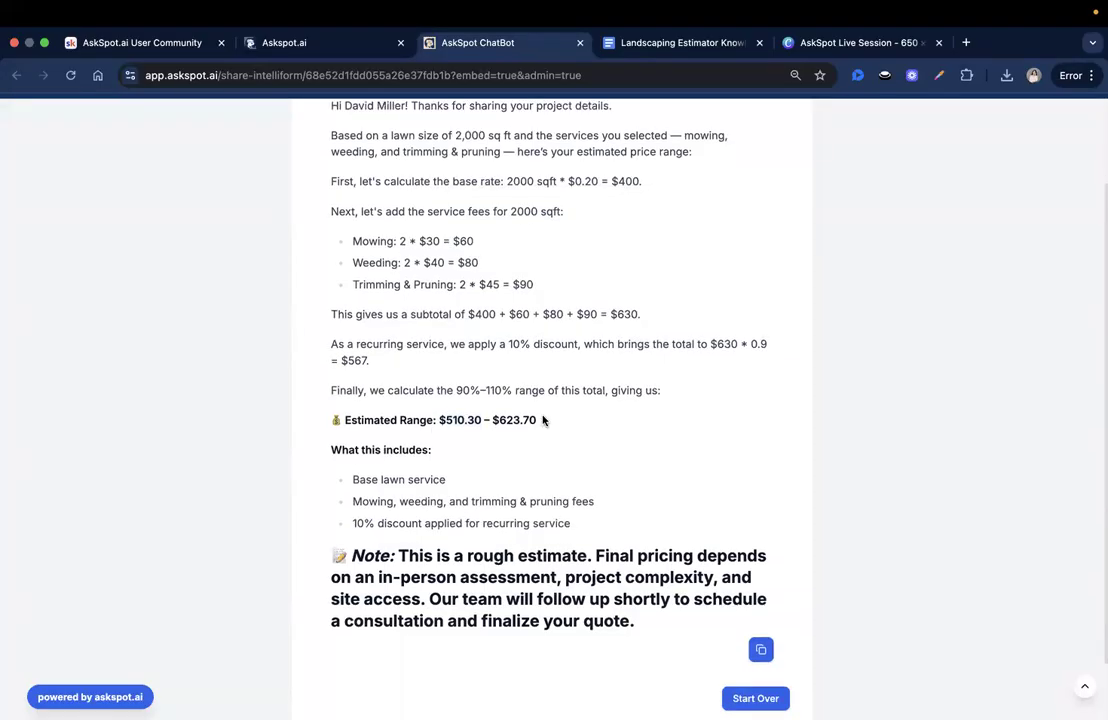
scroll(372, 390, "down", 2)
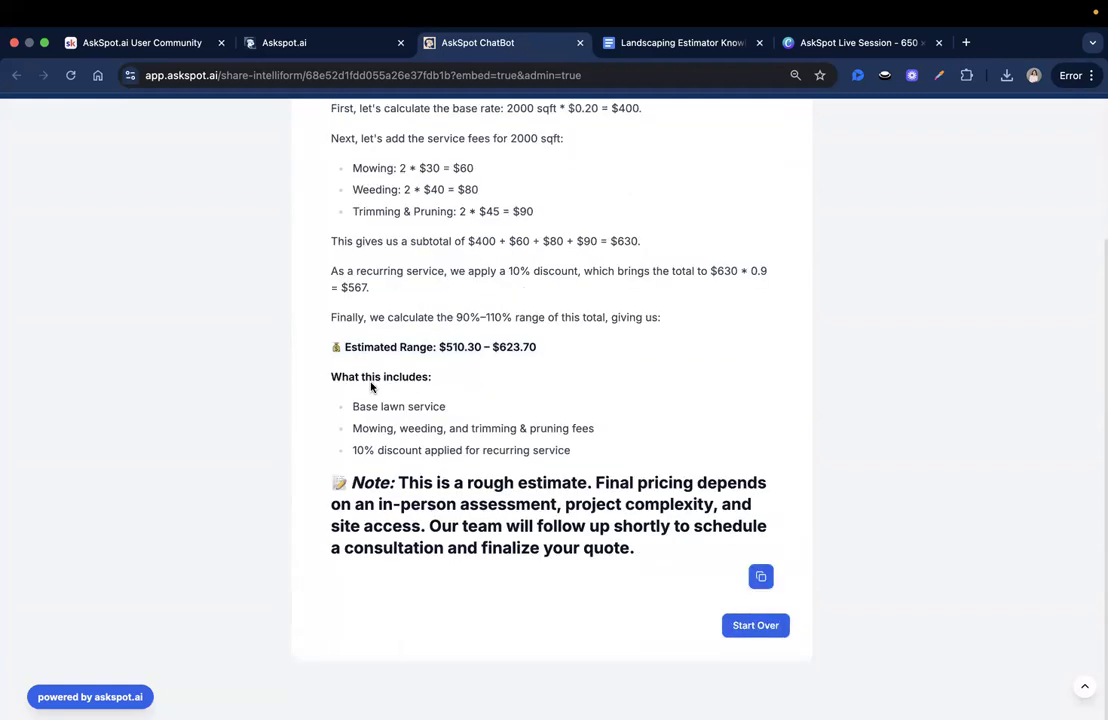
double_click(369, 376)
triple_click(455, 381)
left_click(596, 398)
left_click_drag(364, 486, 645, 529)
left_click(645, 529)
scroll(624, 558, "up", 3)
scroll(526, 498, "down", 3)
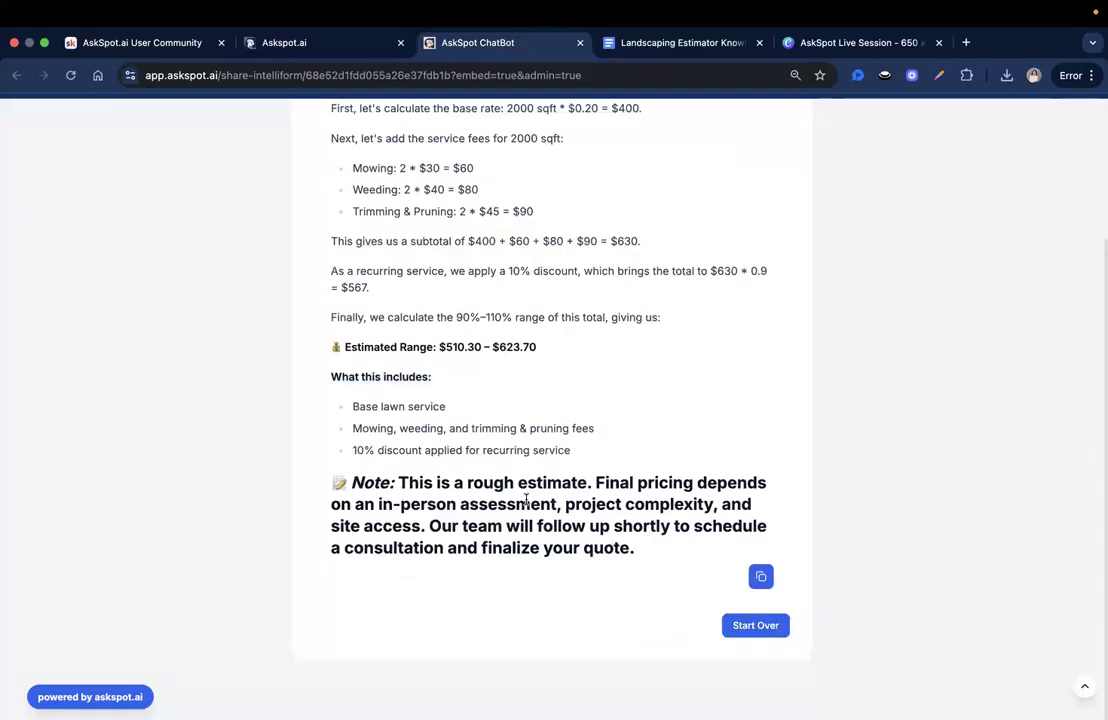
double_click(370, 483)
left_click(497, 518)
scroll(623, 381, "up", 3)
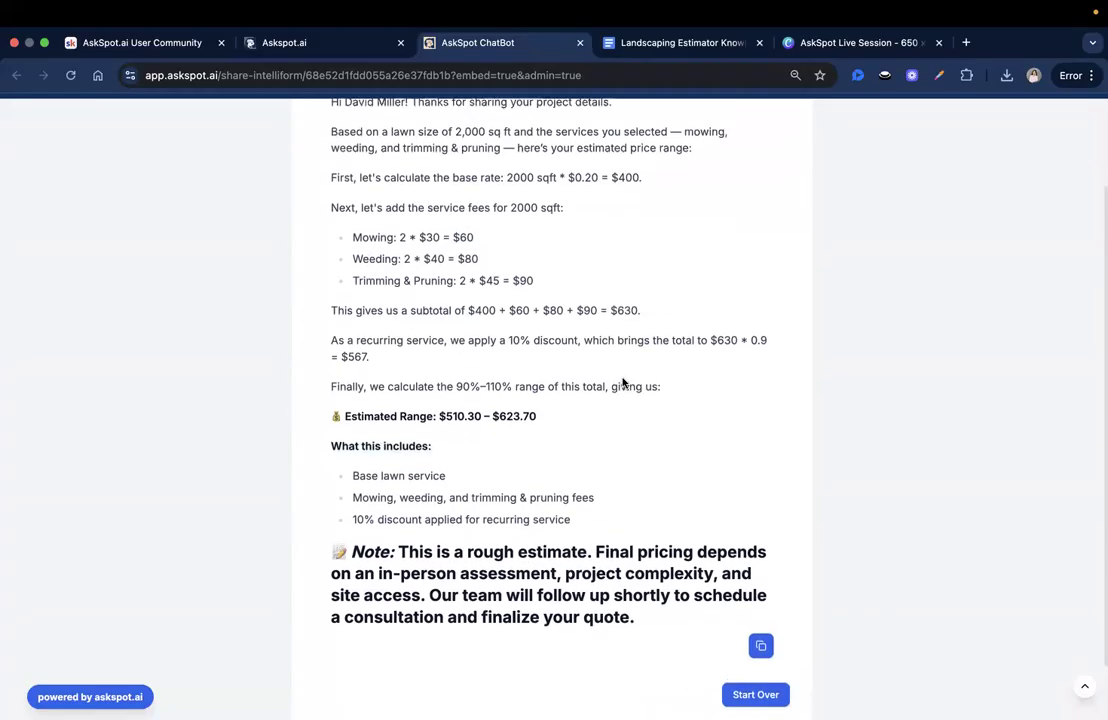
scroll(590, 388, "down", 3)
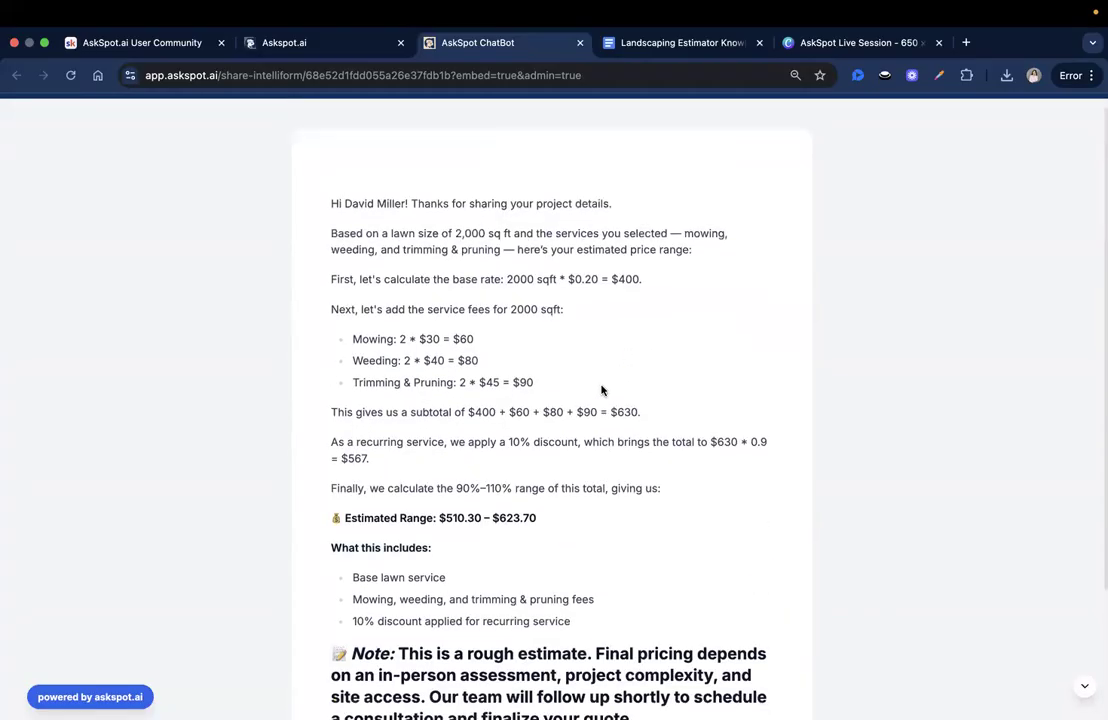
scroll(707, 441, "up", 2)
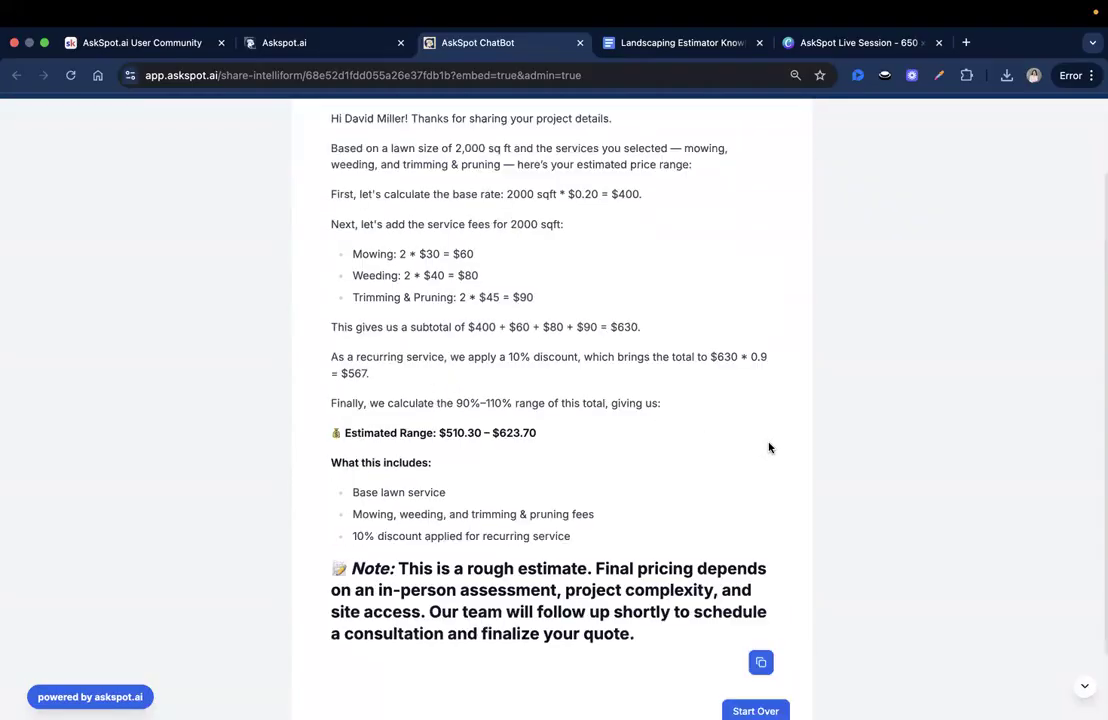
scroll(446, 338, "up", 2)
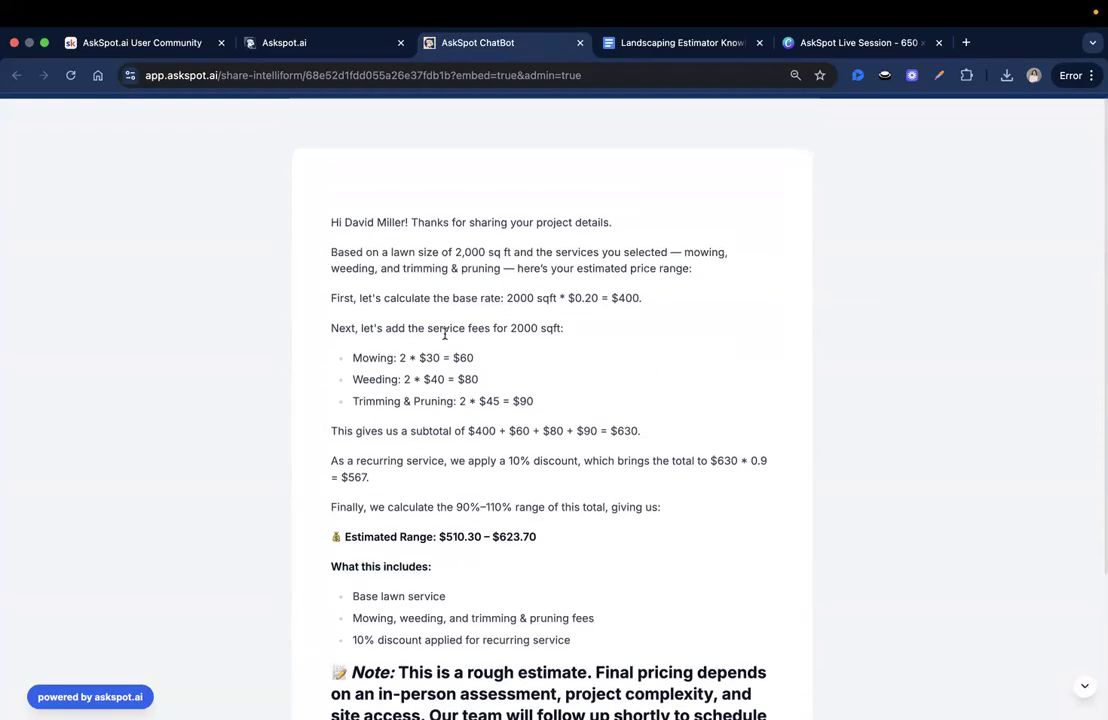
left_click(364, 43)
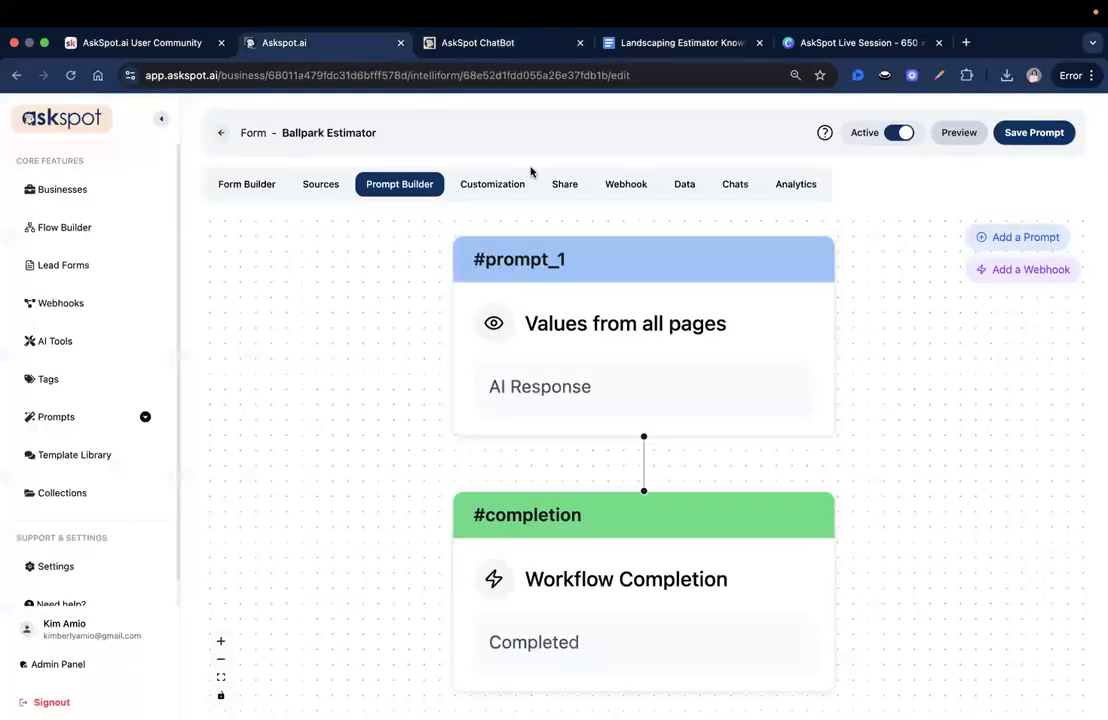
left_click(477, 42)
scroll(466, 470, "down", 4)
scroll(466, 470, "up", 2)
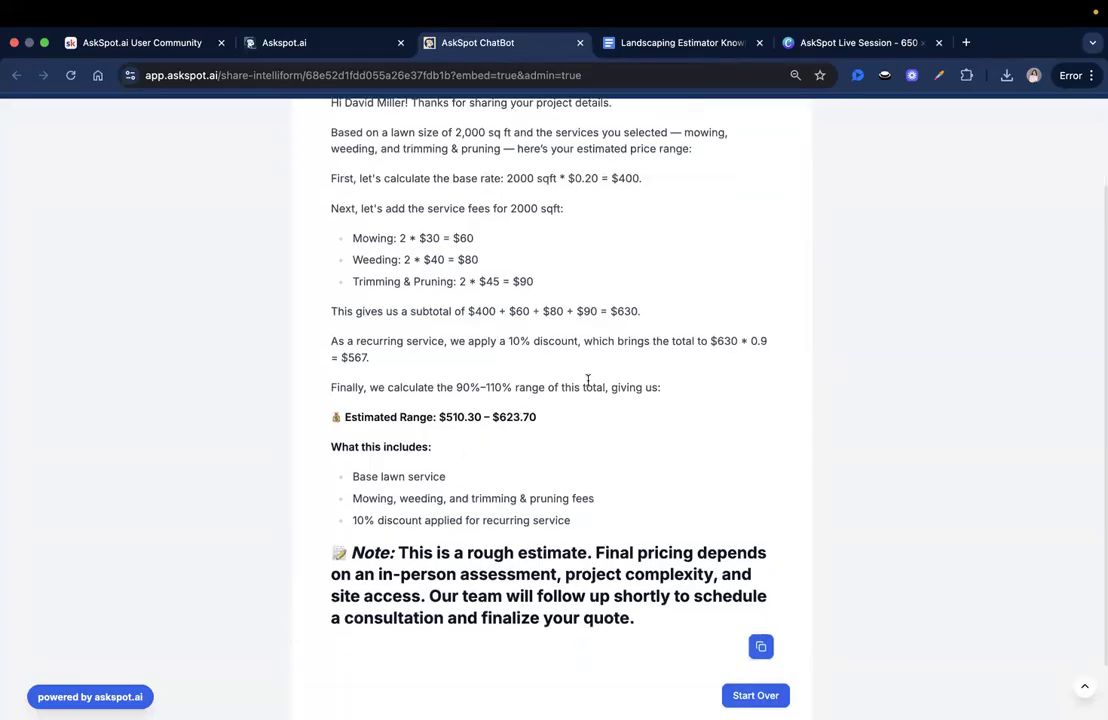
left_click(346, 42)
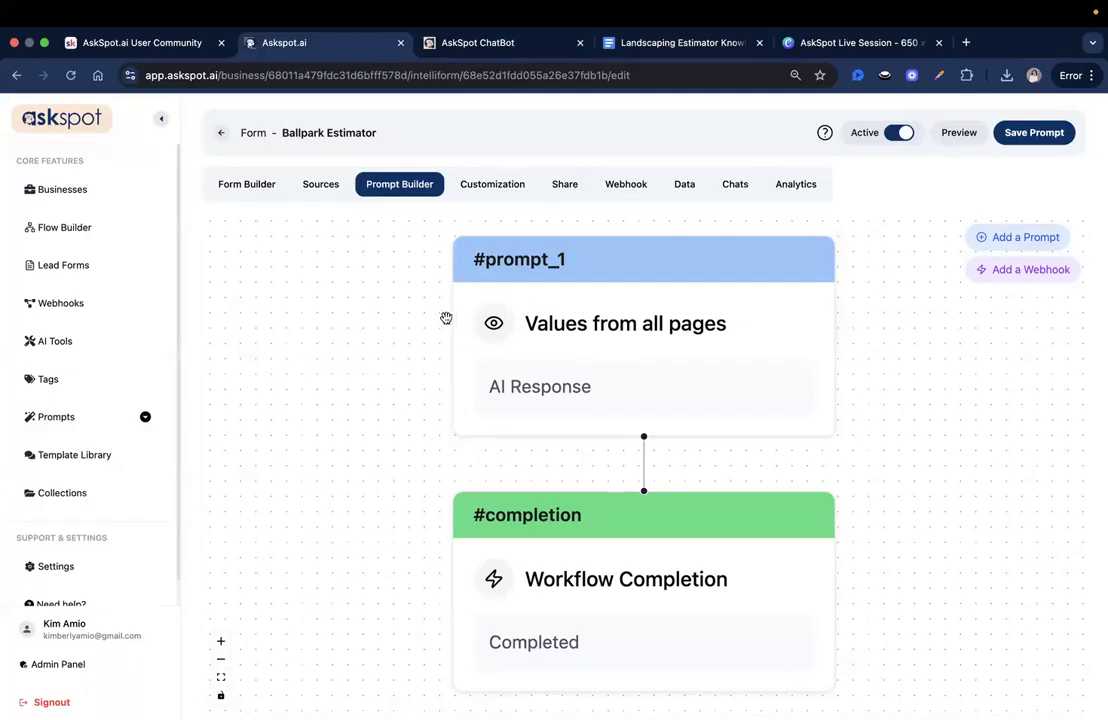
scroll(440, 314, "down", 1)
mouse_move(405, 306)
left_mouse_down()
mouse_move(442, 309)
mouse_move(395, 299)
mouse_move(410, 300)
left_mouse_up()
scroll(426, 301, "up", 1)
scroll(424, 301, "down", 1)
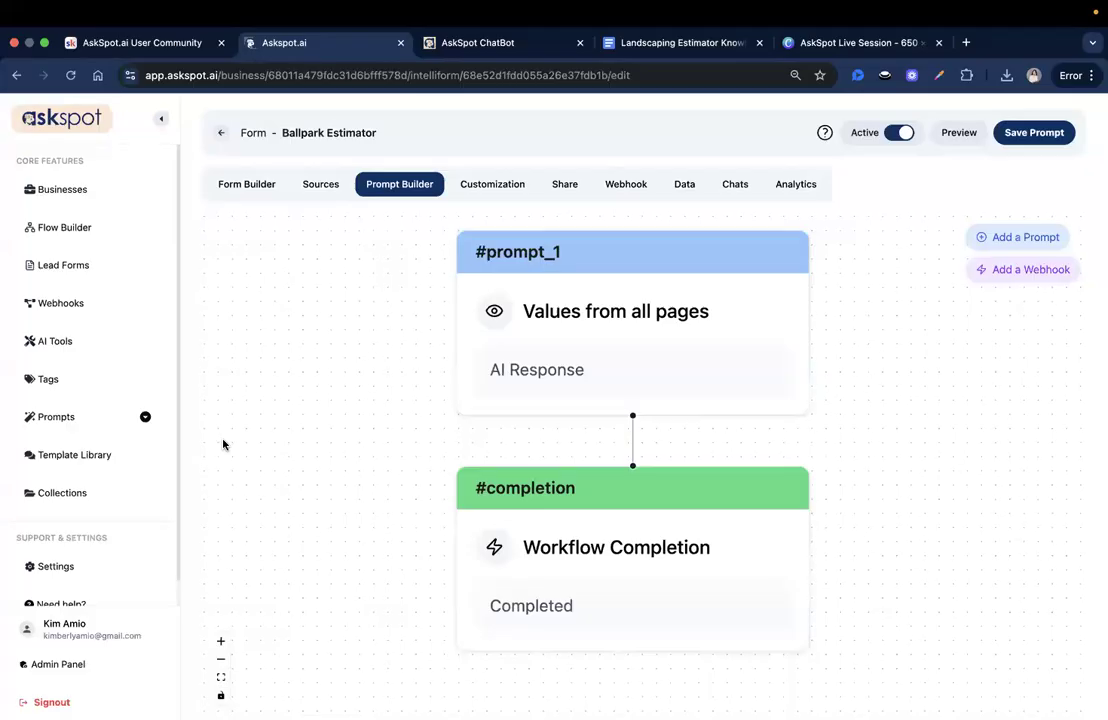
- Check the form's Share controls and rate limits, then open Ballpark Estimator's actions from the forms list
left_click(562, 188)
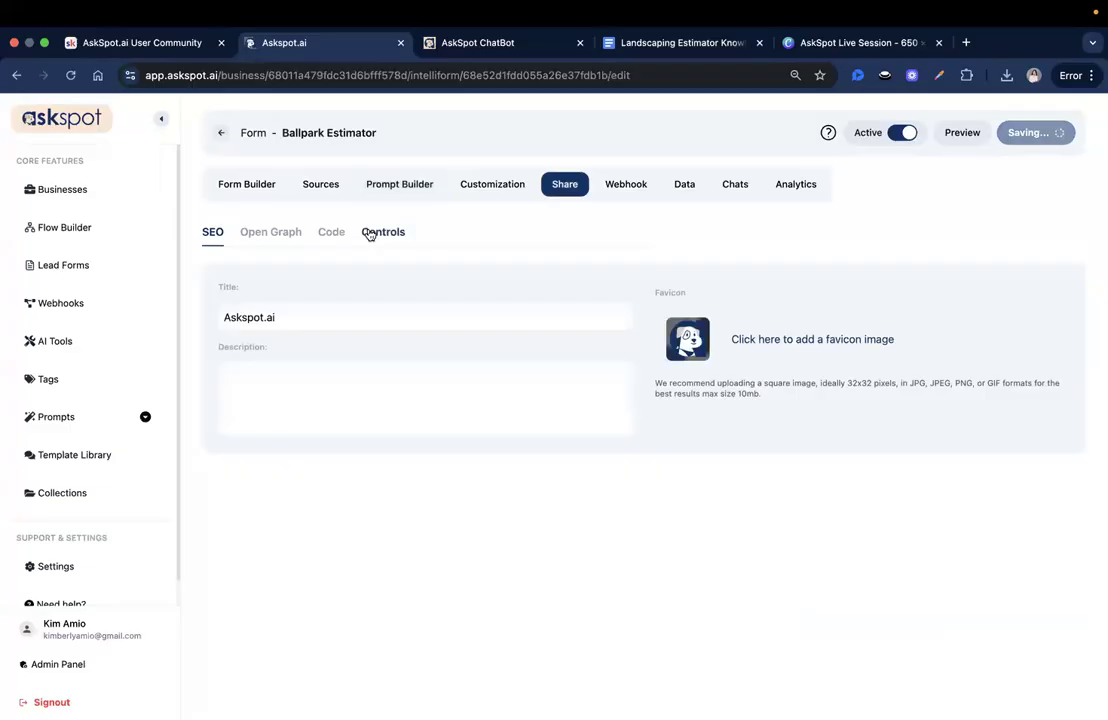
left_click(369, 233)
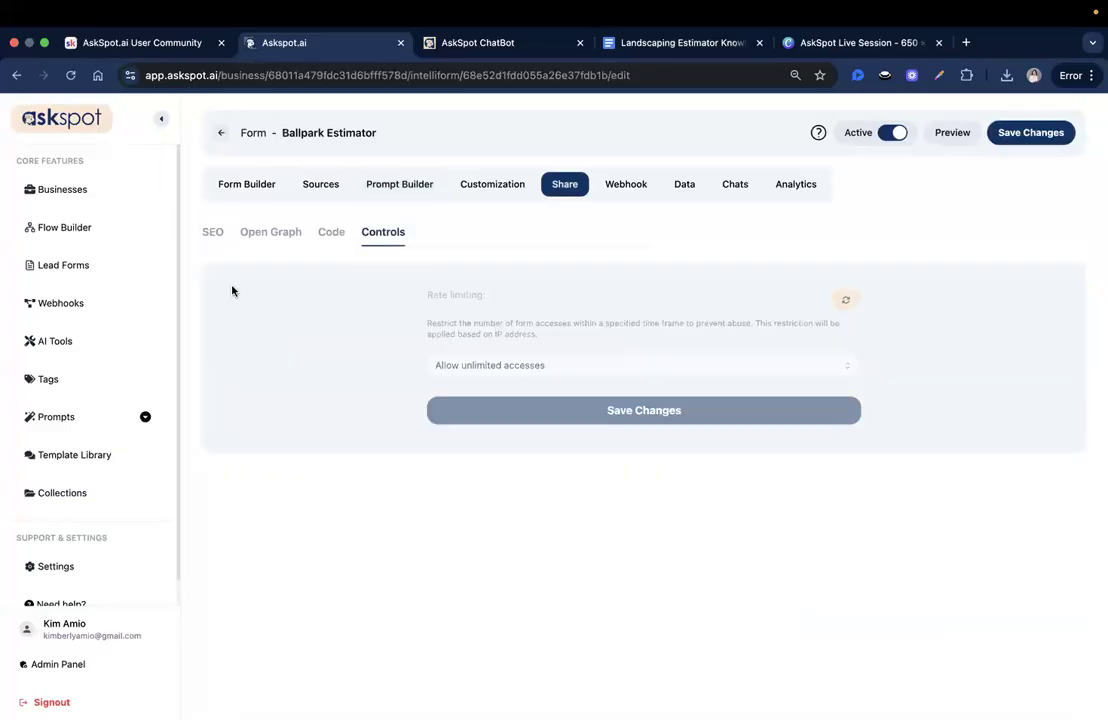
left_click(221, 135)
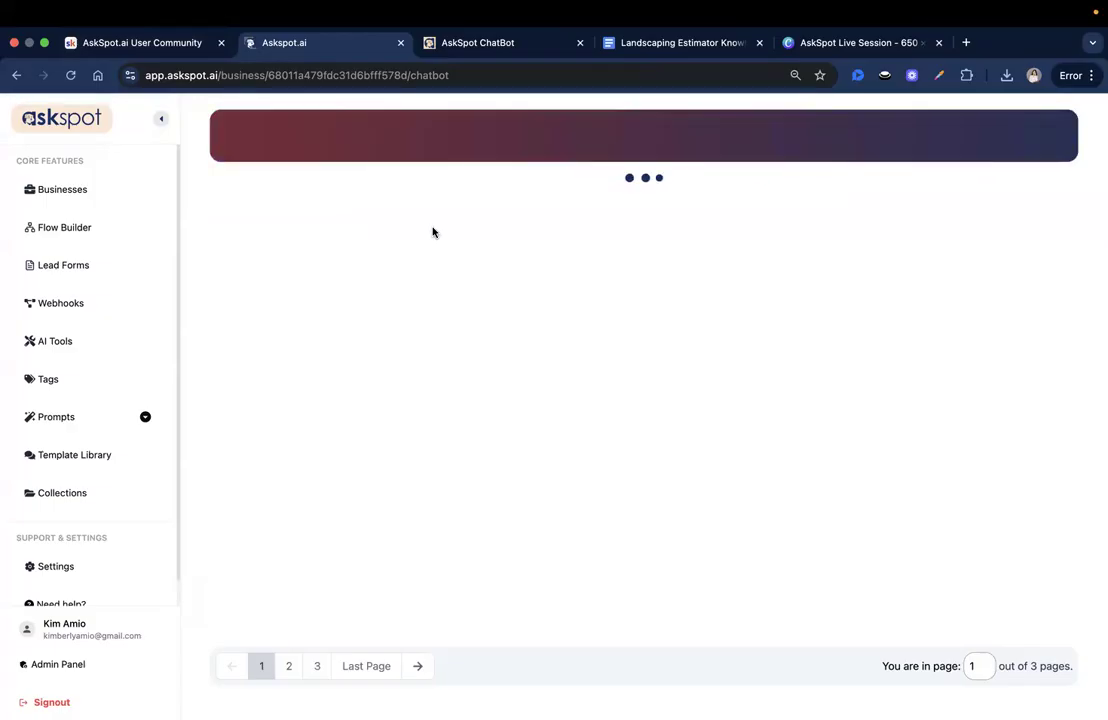
left_click(476, 203)
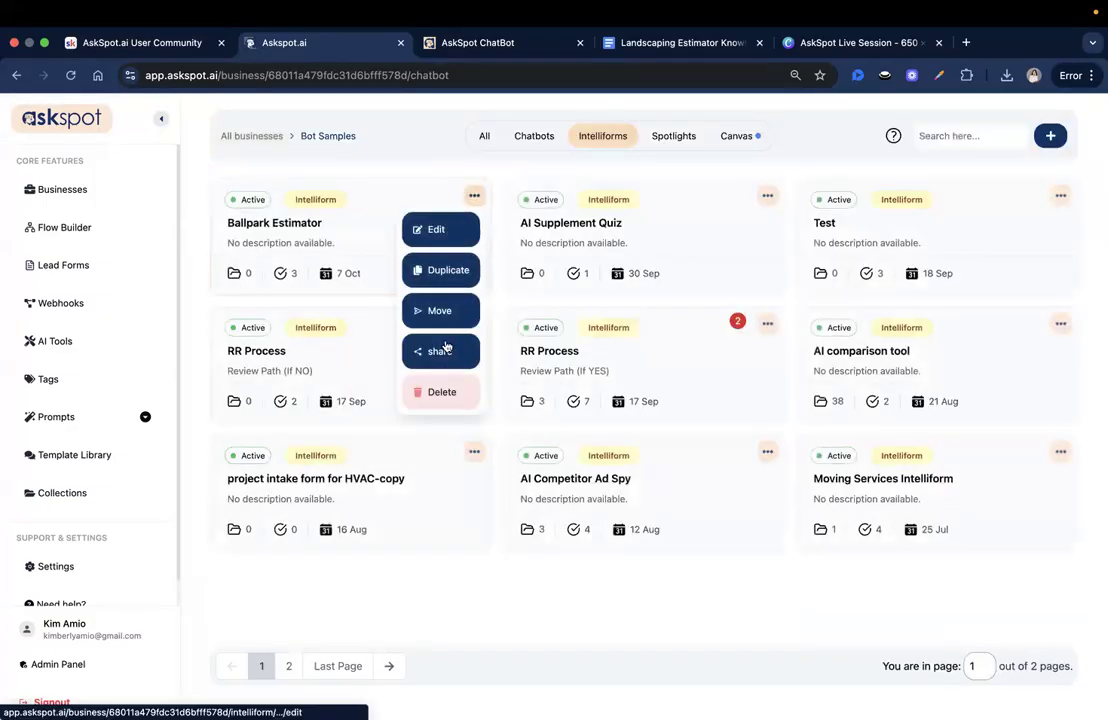
- Open Ballpark Estimator's sharing options and copy its duplicate-page link
left_click(440, 351)
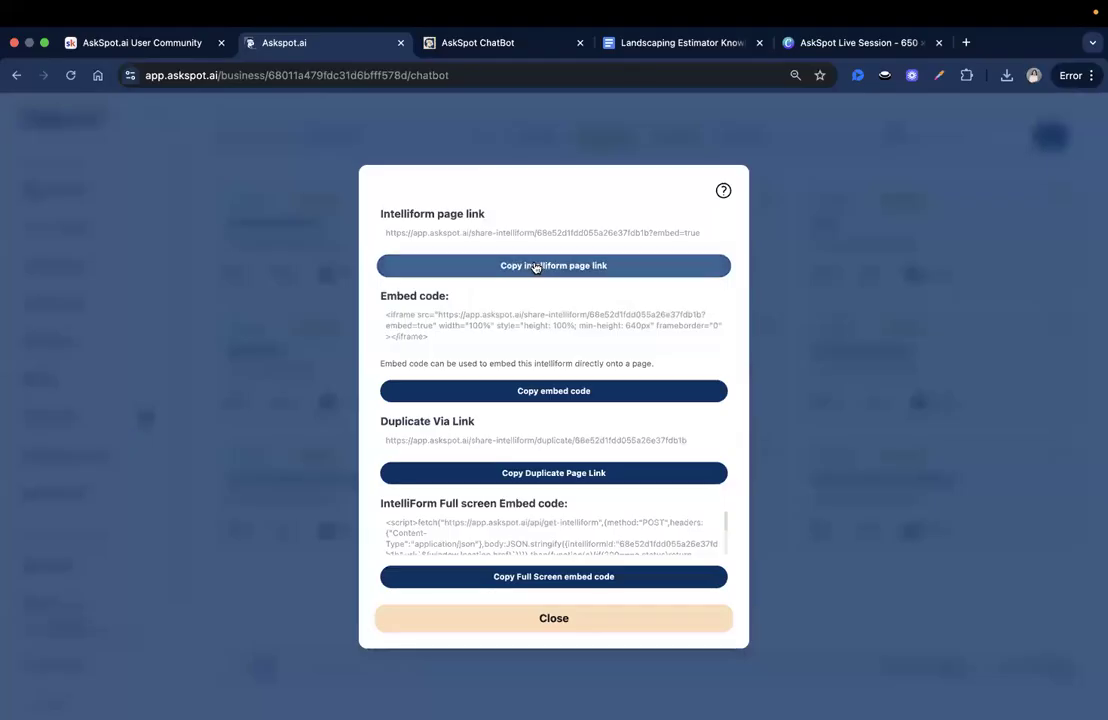
left_click(491, 474)
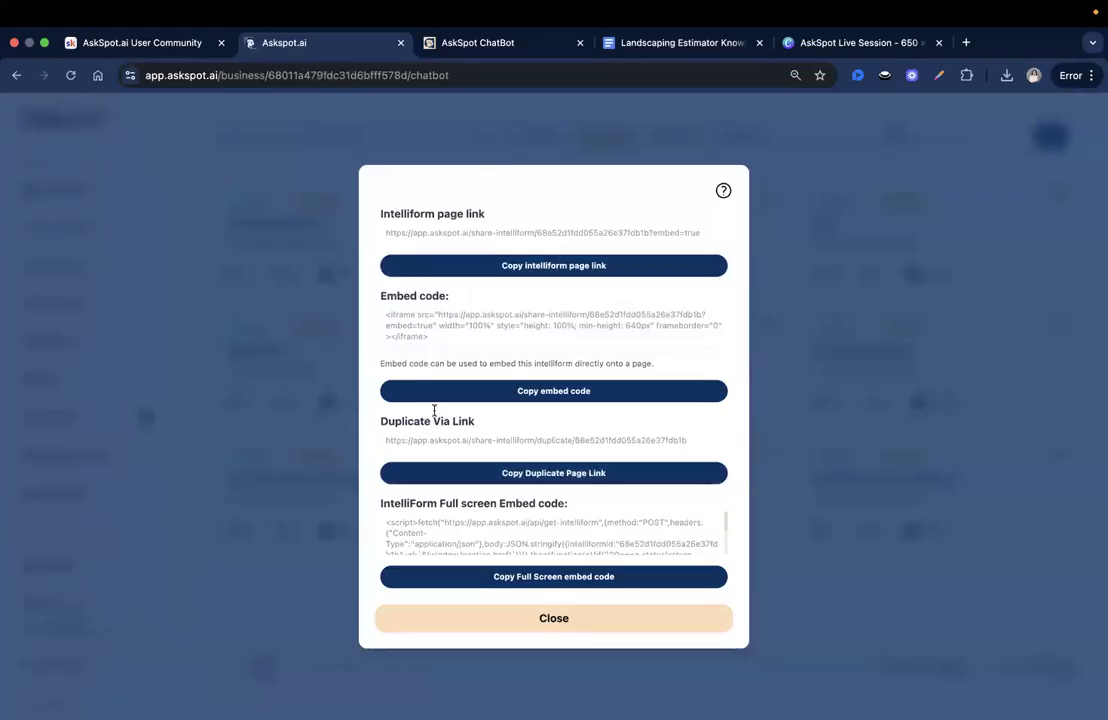
left_click(480, 474)
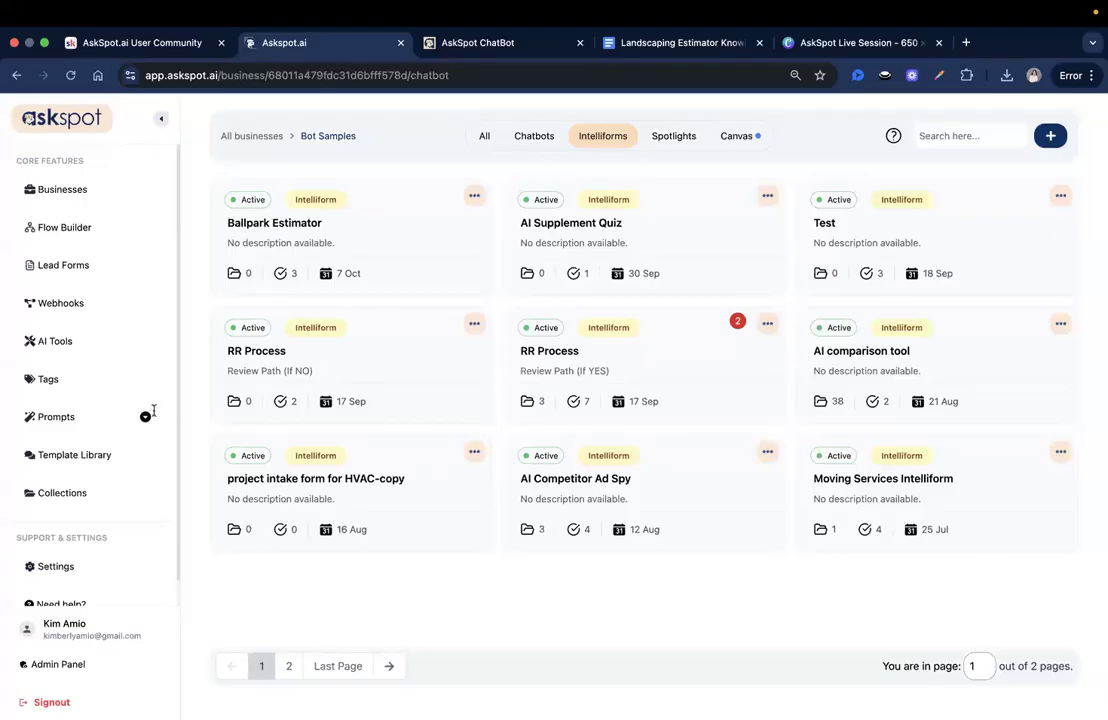
- Start the estimator over on the chatbot page and inspect the job-type Yes/No choices and hint
left_click(470, 43)
scroll(637, 530, "up", 3)
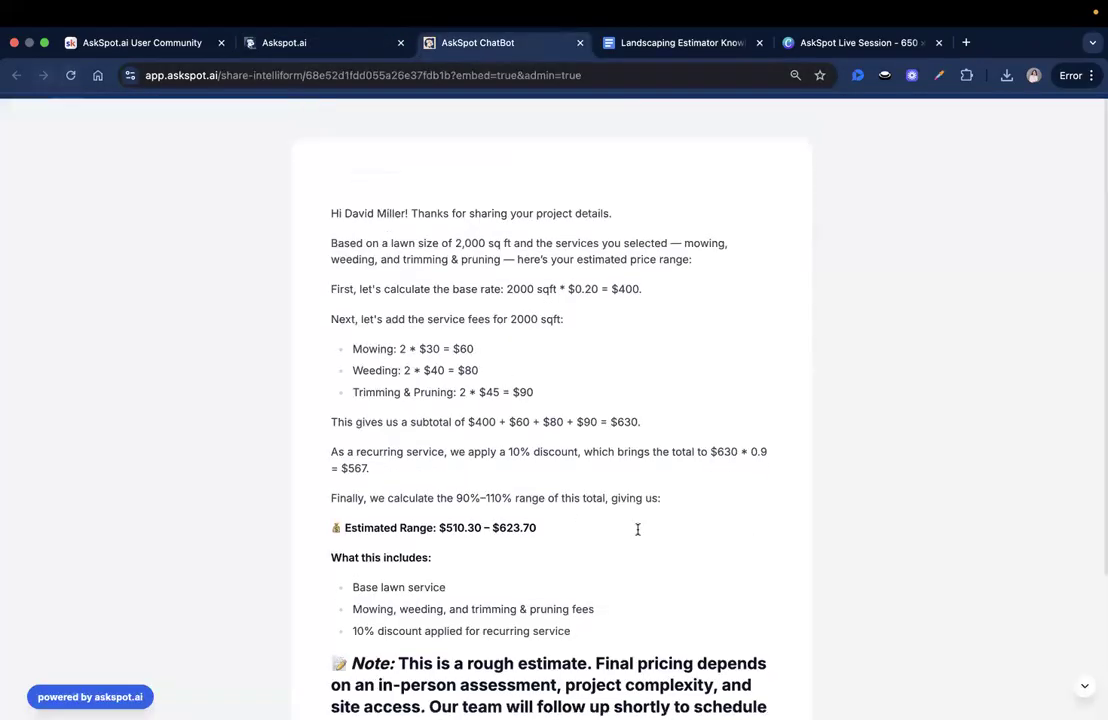
scroll(637, 530, "down", 4)
left_click(745, 628)
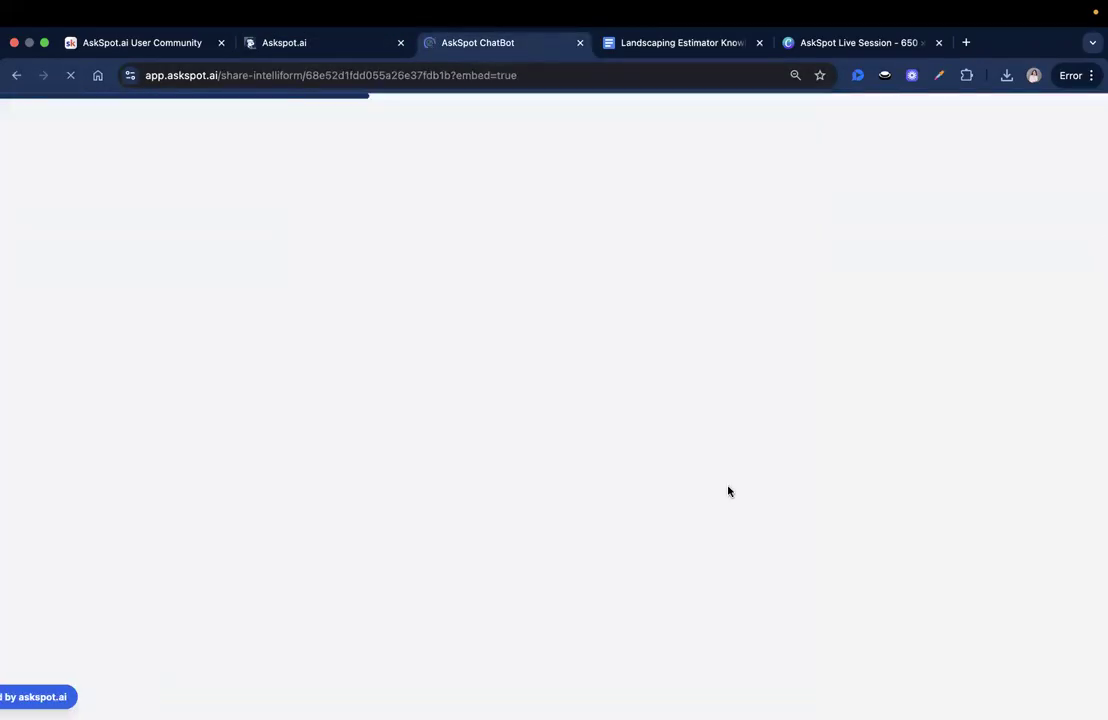
left_click(767, 632)
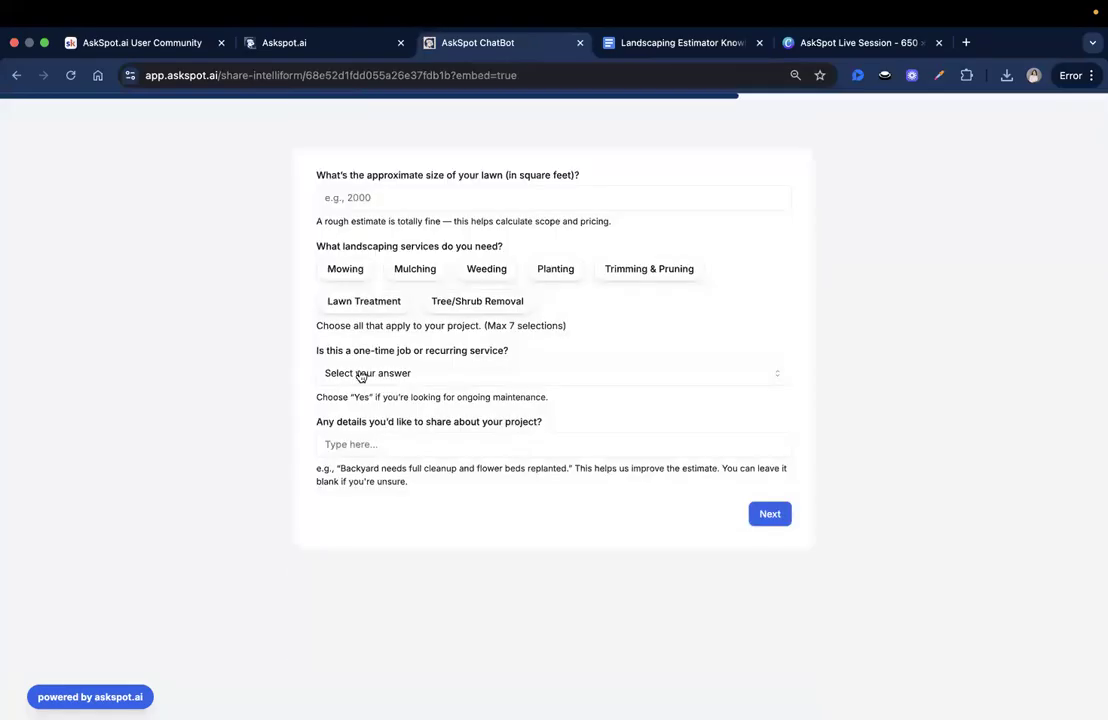
left_click(472, 374)
left_click(358, 356)
left_click(386, 383)
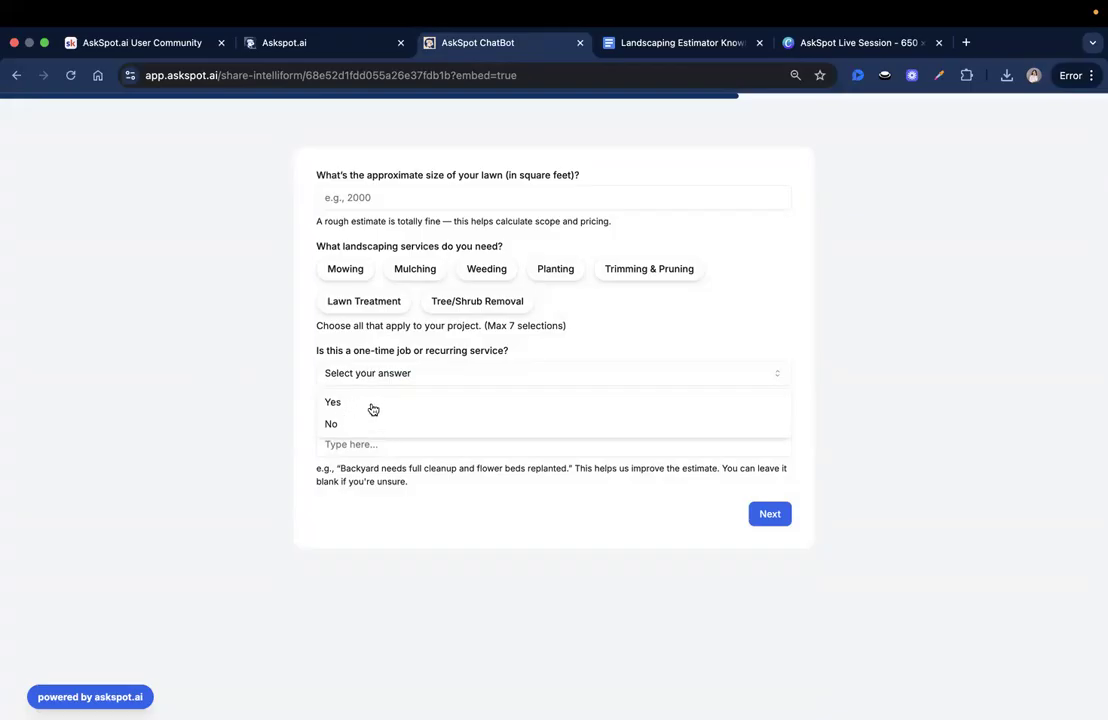
left_click(389, 494)
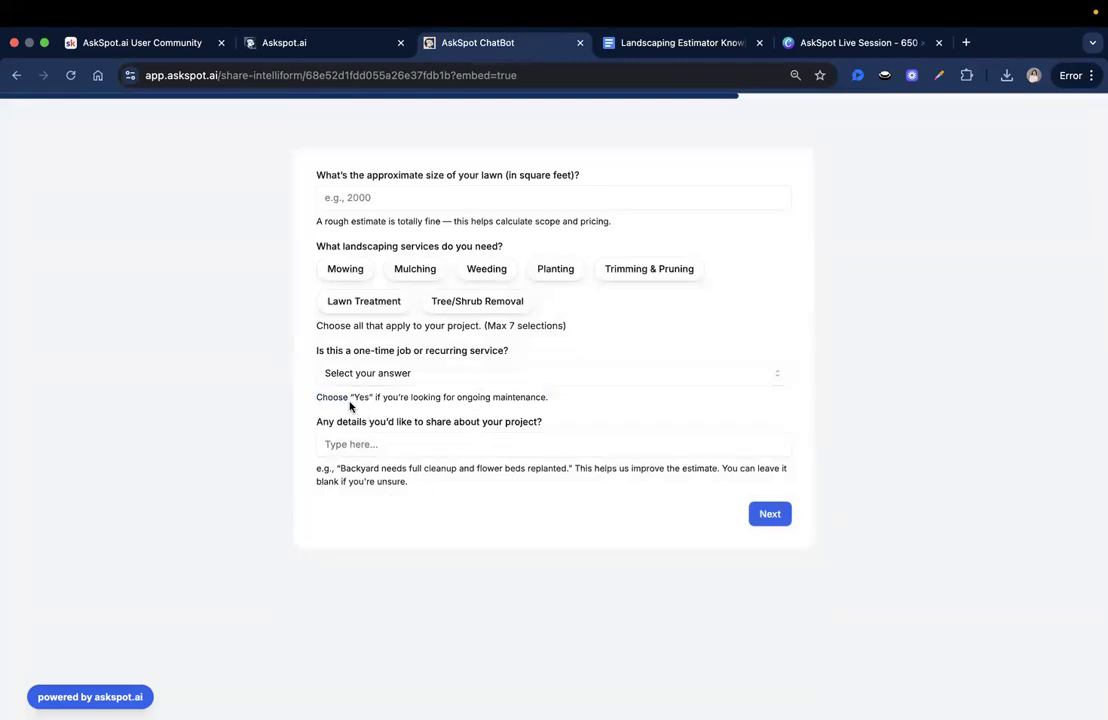
left_click_drag(316, 397, 392, 398)
triple_click(472, 397)
left_click(472, 397)
- Scroll through the AskSpot.ai User Community feed on Skool
left_click(131, 45)
scroll(571, 386, "up", 4)
scroll(645, 278, "up", 4)
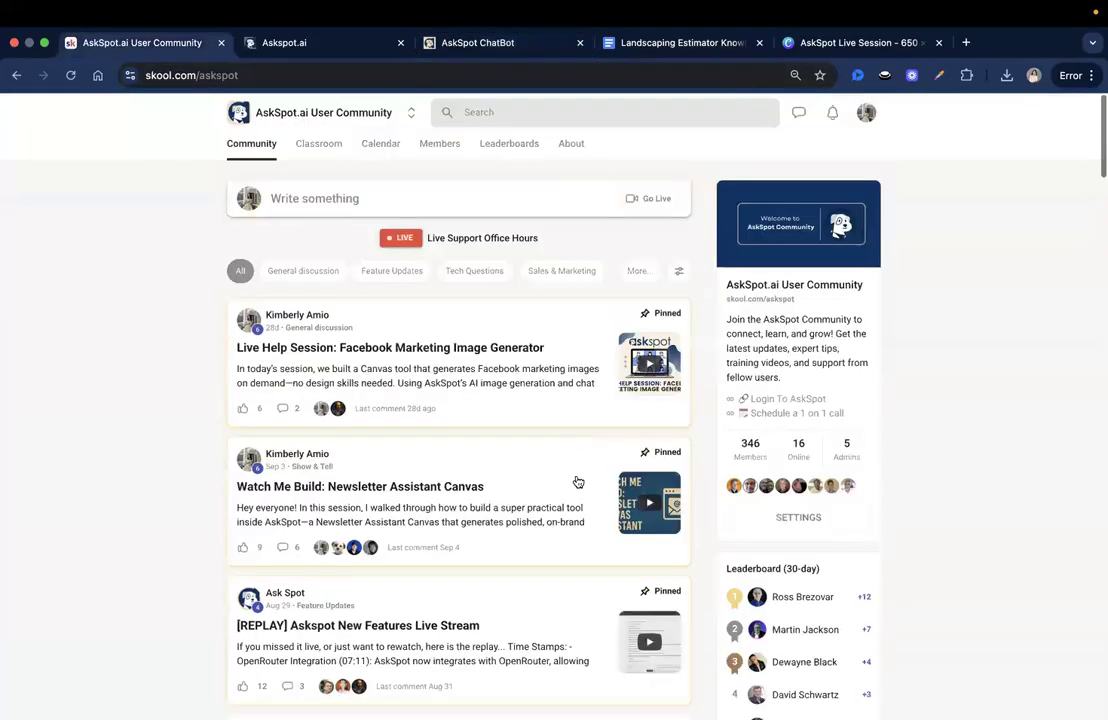
scroll(501, 395, "down", 3)
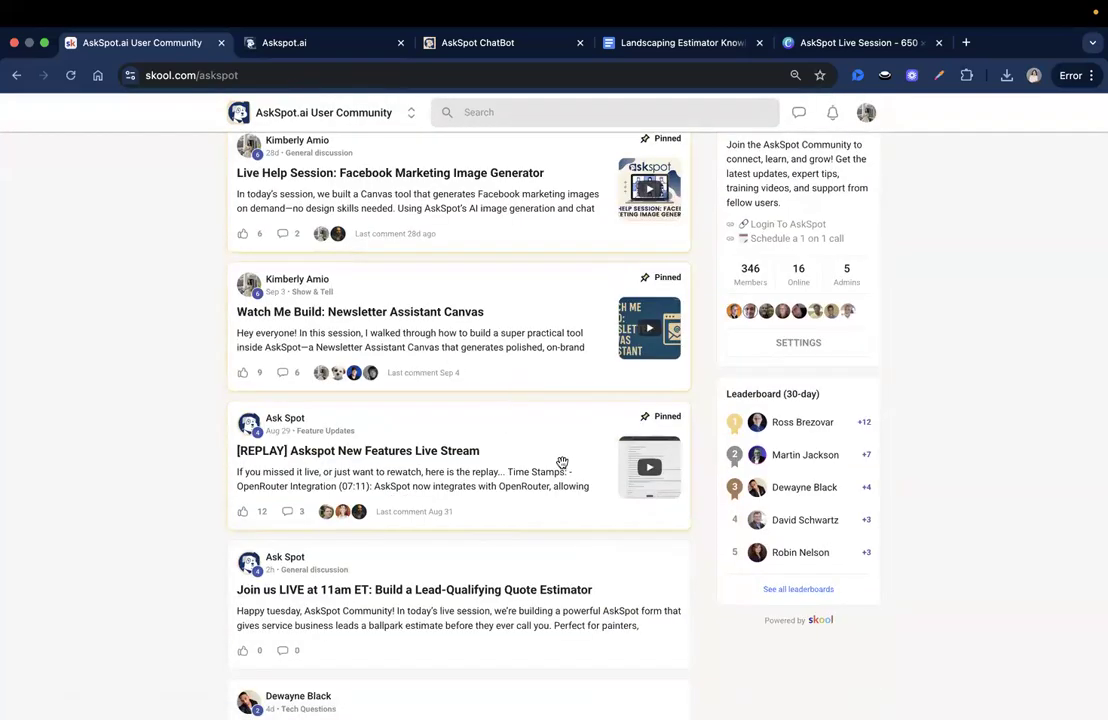
scroll(549, 450, "down", 1)
scroll(500, 480, "down", 2)
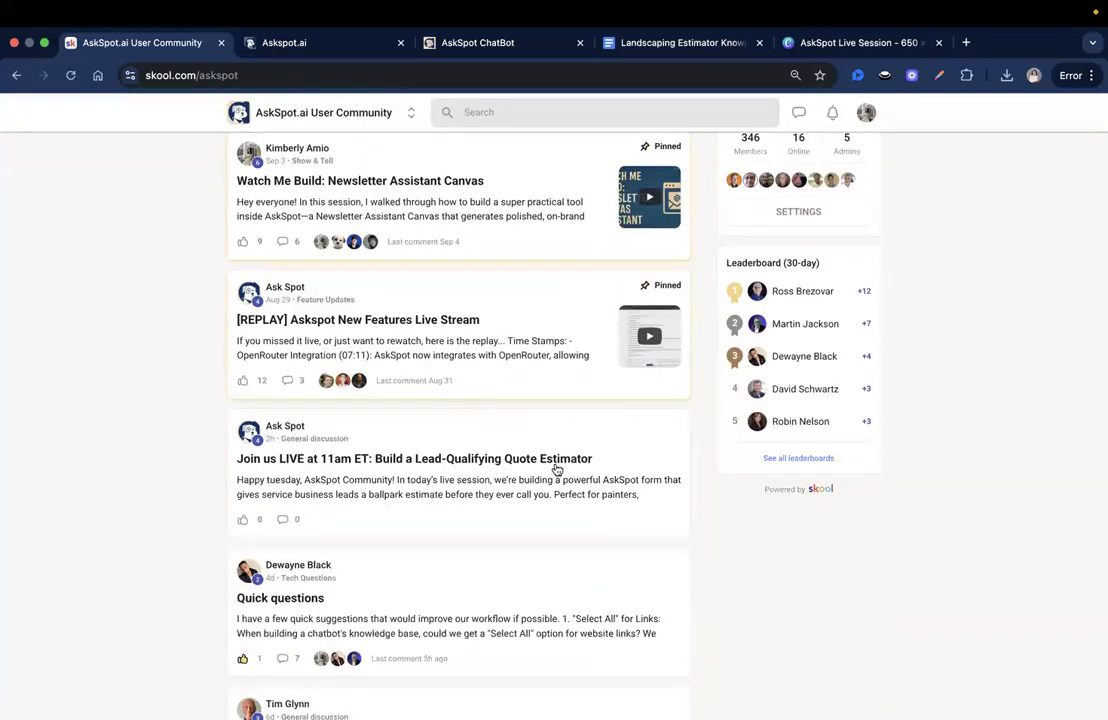
scroll(554, 470, "down", 3)
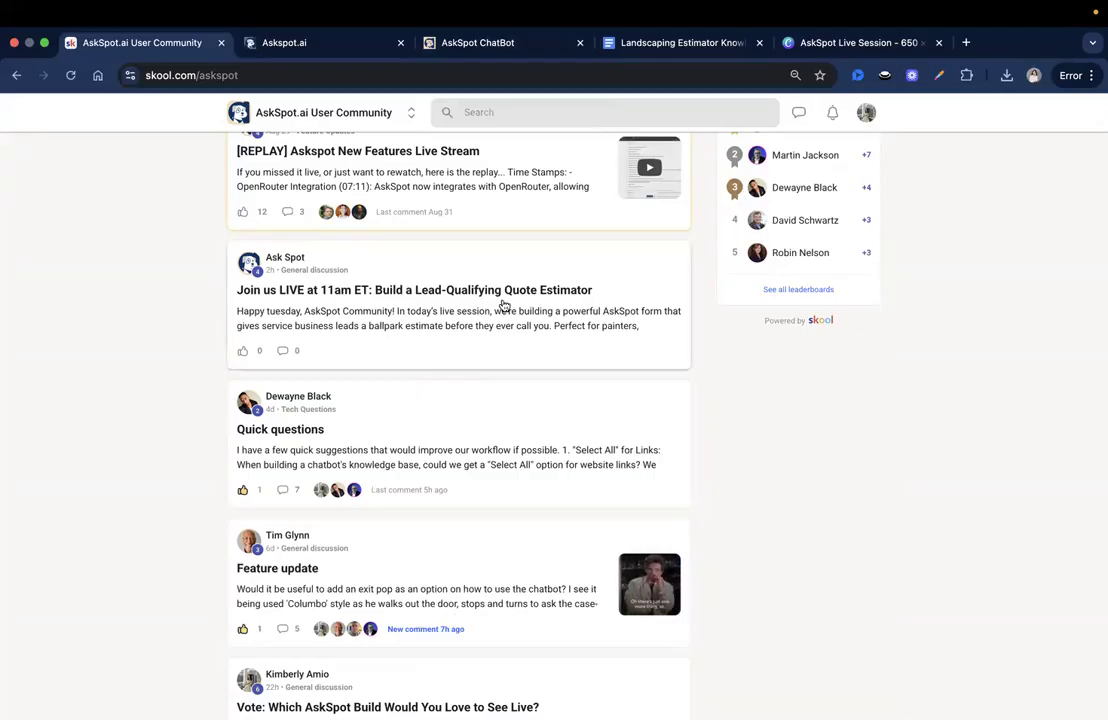
- Present the AskSpot Live Session design's welcome slide full screen in Canva
left_click(494, 45)
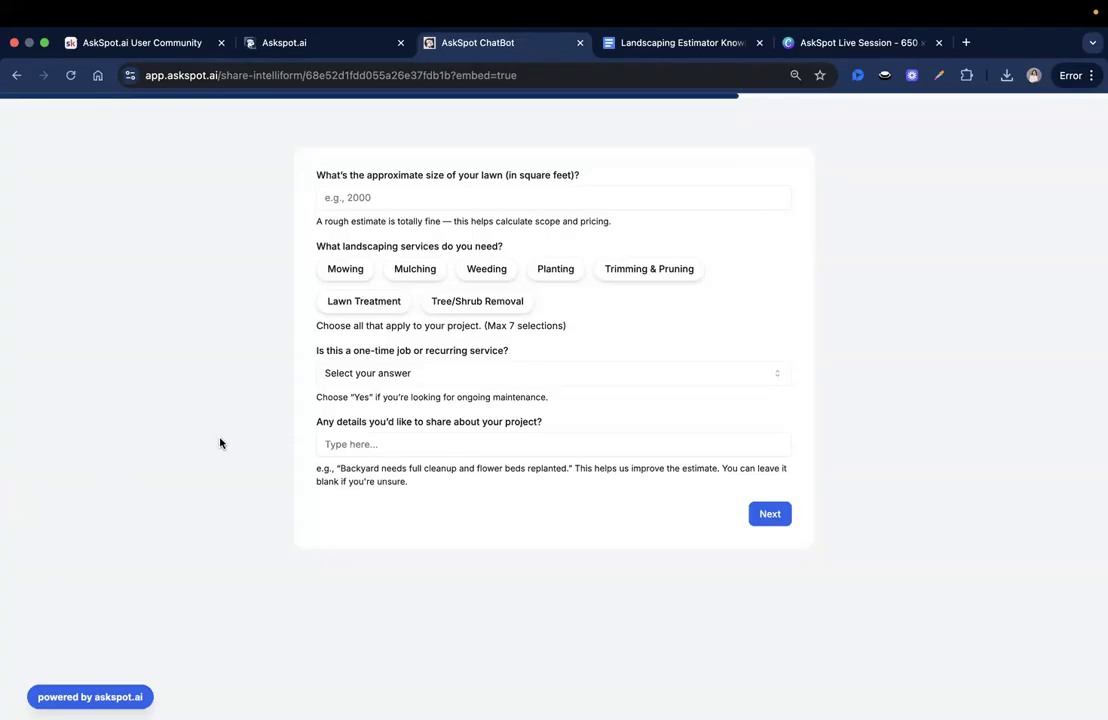
left_click(820, 45)
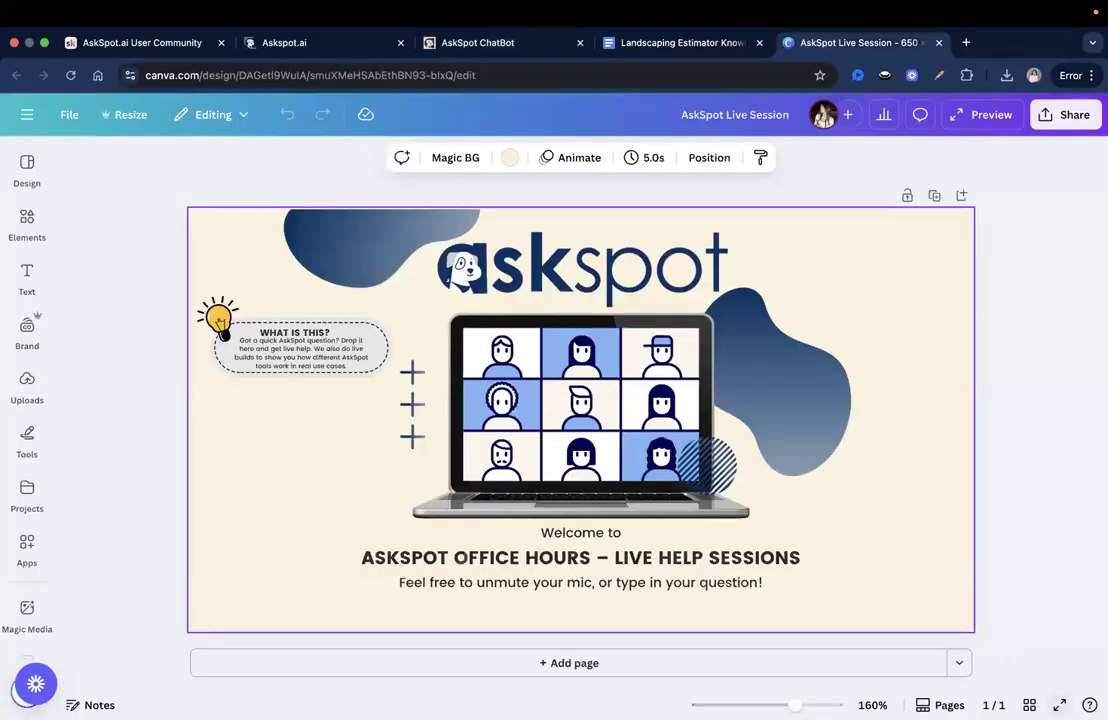
key("super+alt+p")
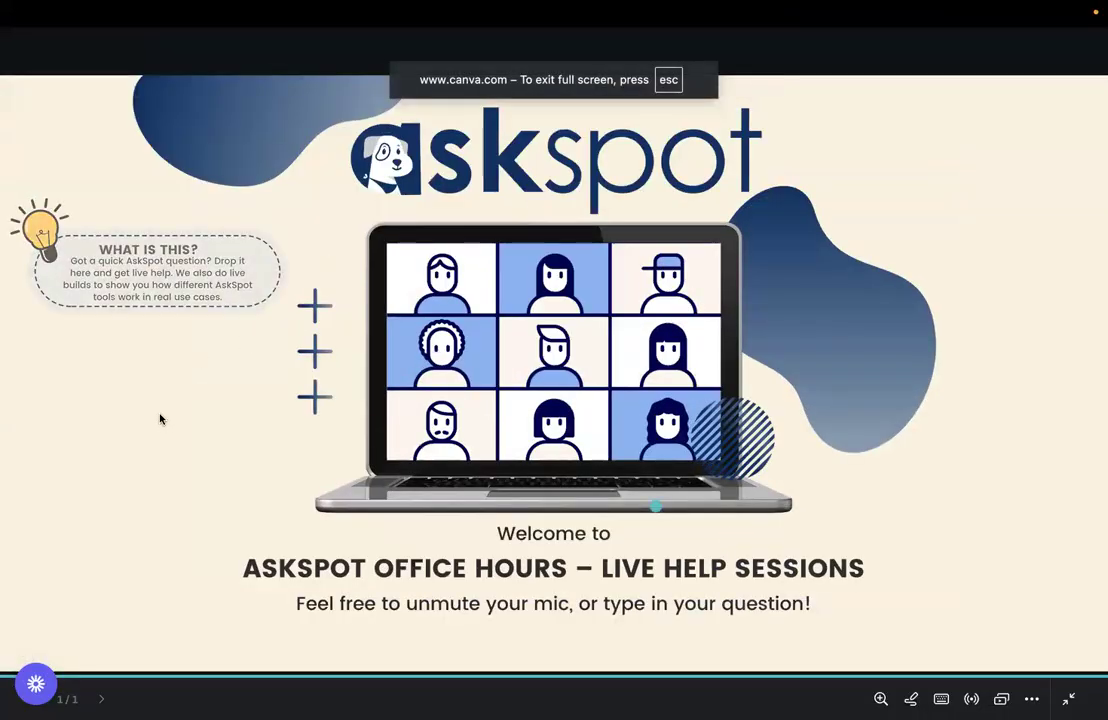